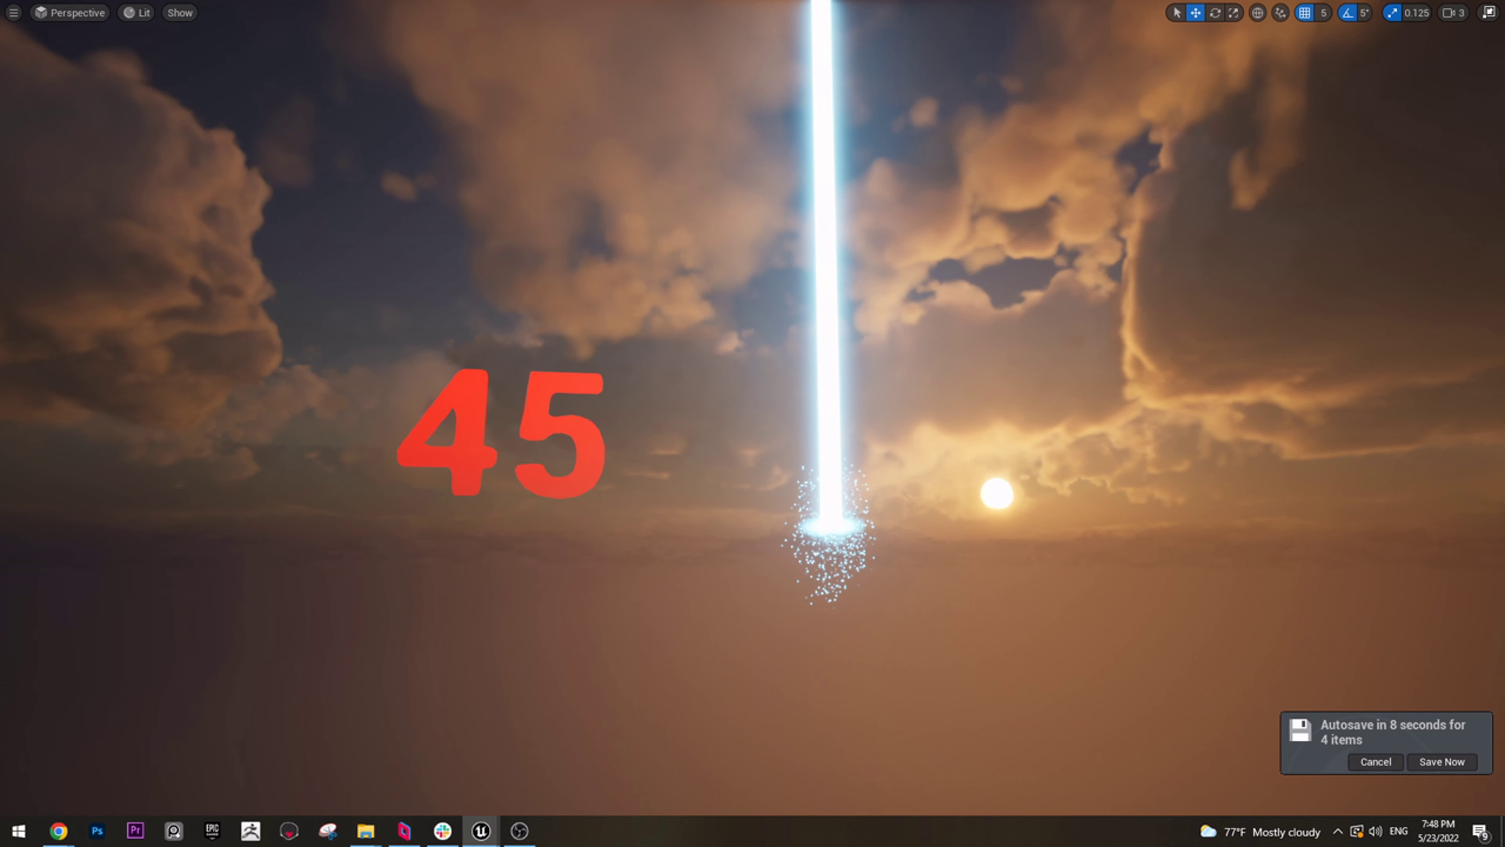
{"action": "left_click", "coordinate": [1448, 763]}
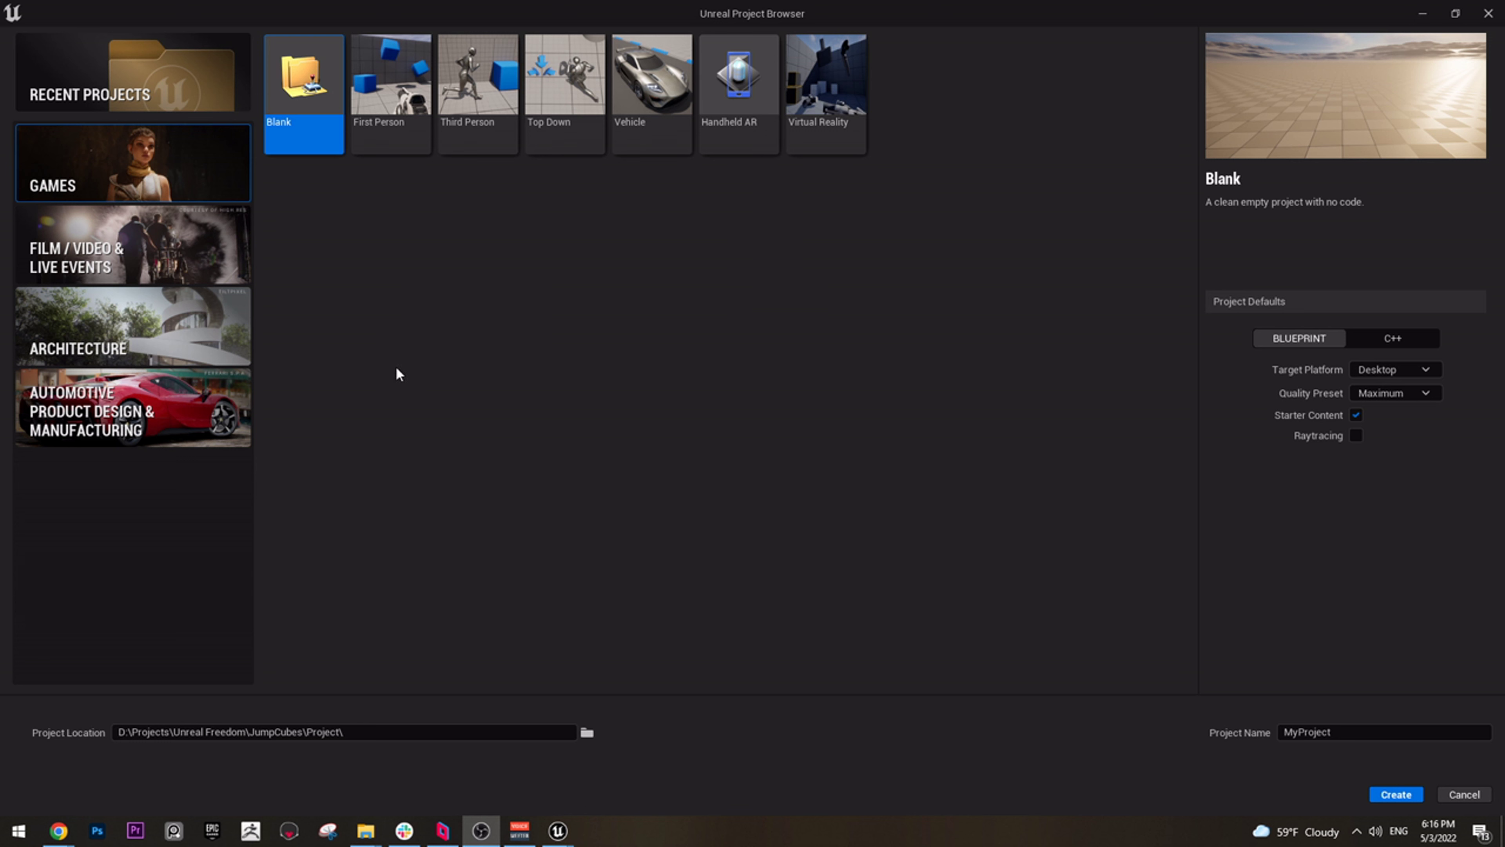
Create a First Person project named JumpCubes in D:\Projects\Unreal Freedom\JumpCubes\Project and update its out-of-date project file
{"action": "left_click", "coordinate": [401, 91]}
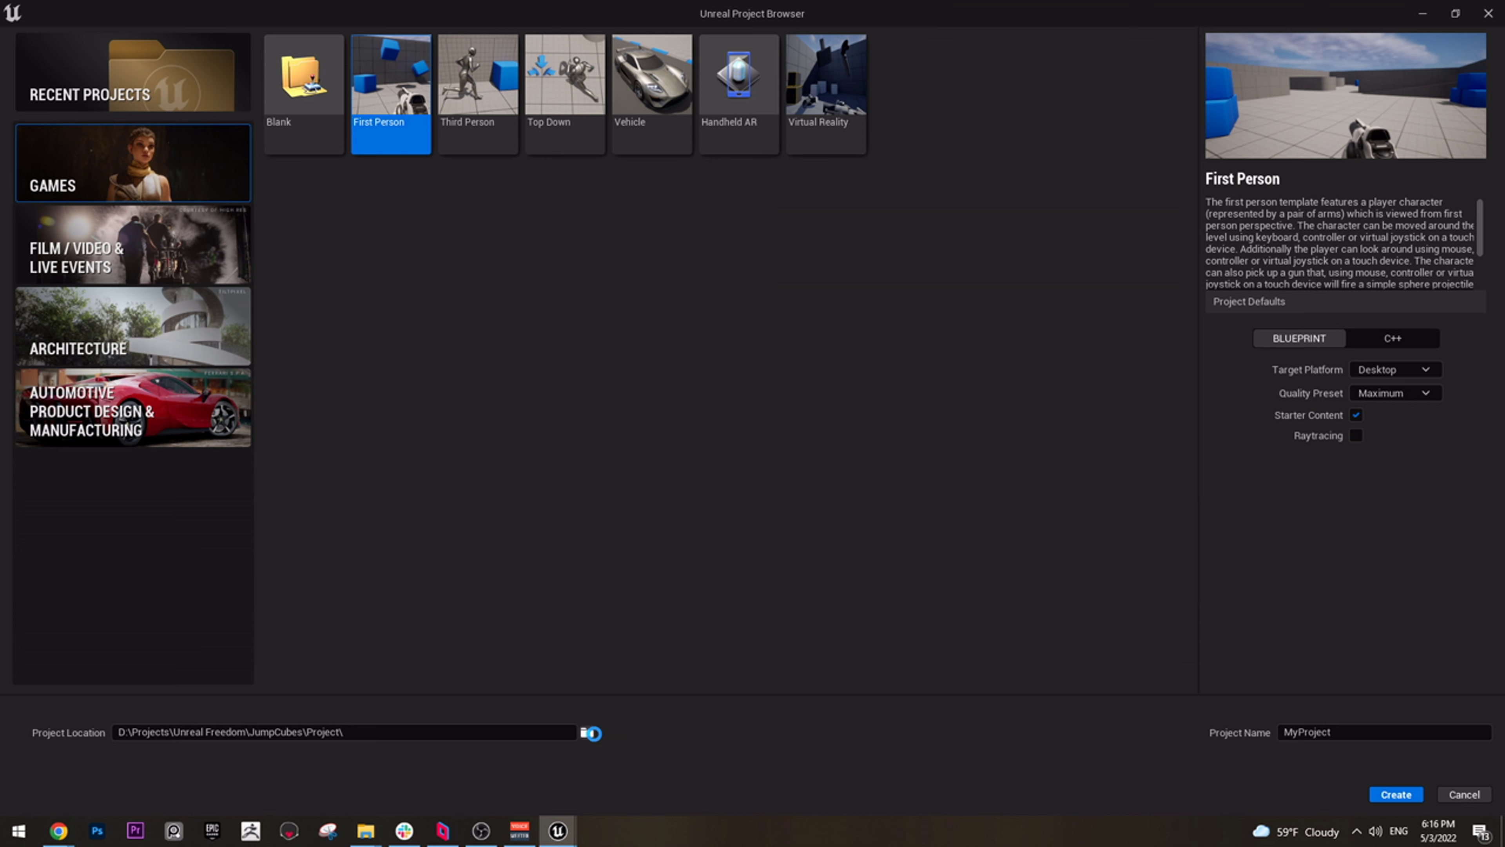
{"action": "left_click", "coordinate": [587, 732]}
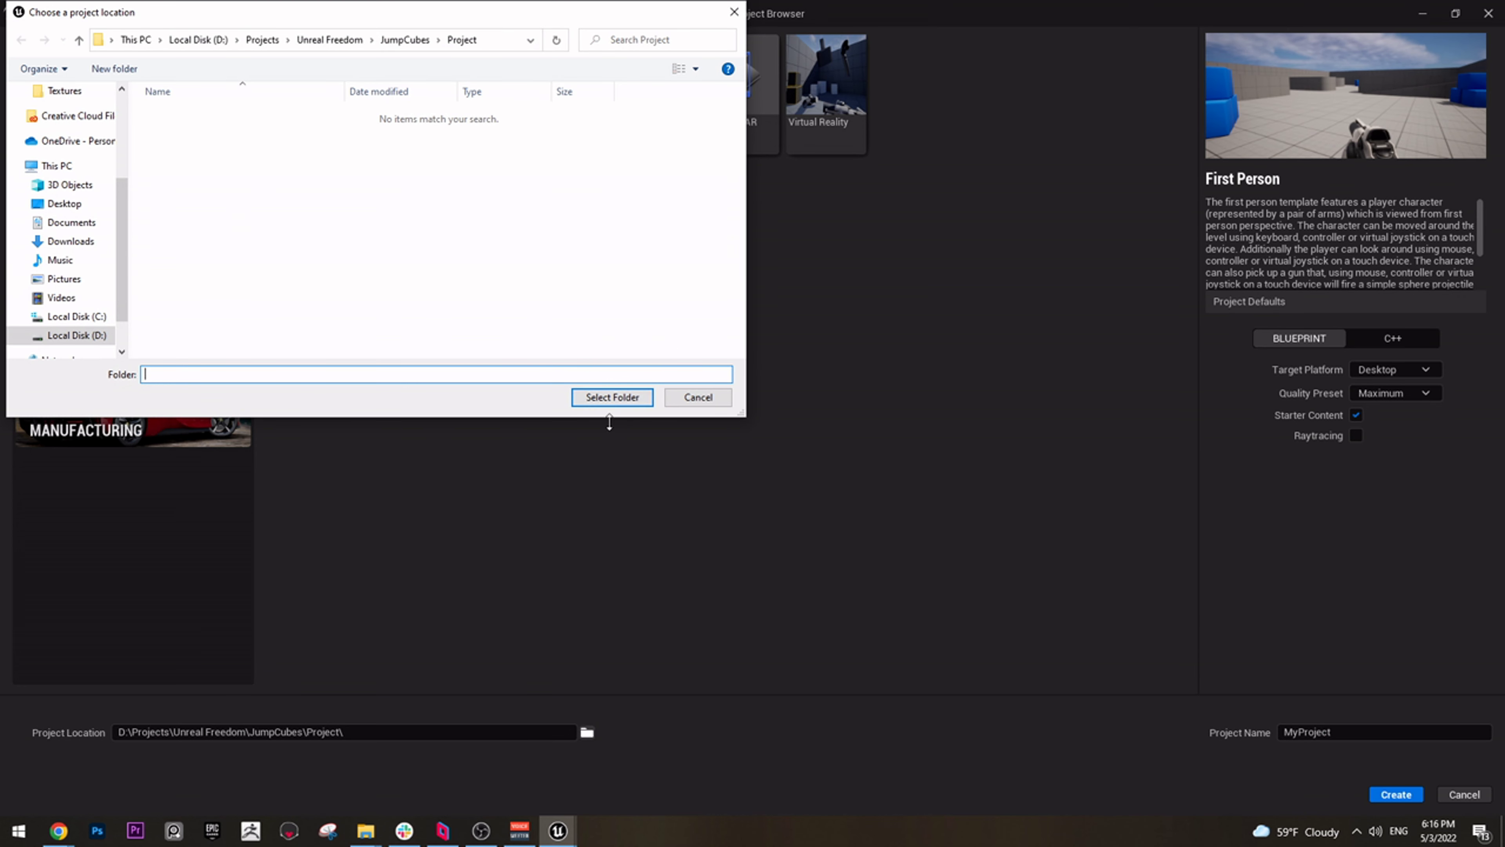
{"action": "left_click", "coordinate": [612, 397]}
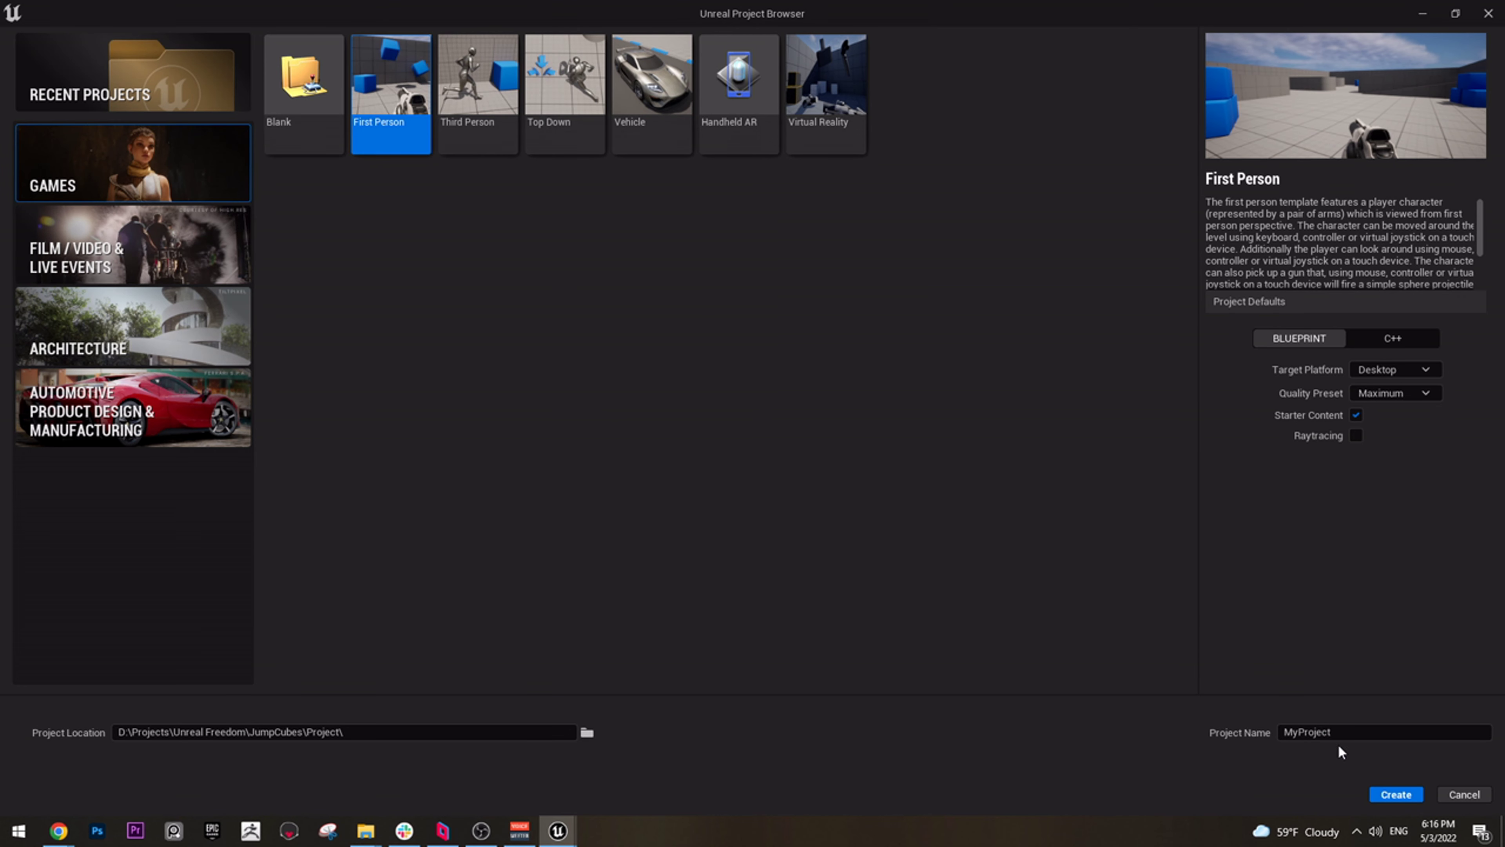
{"action": "left_click", "coordinate": [1321, 733]}
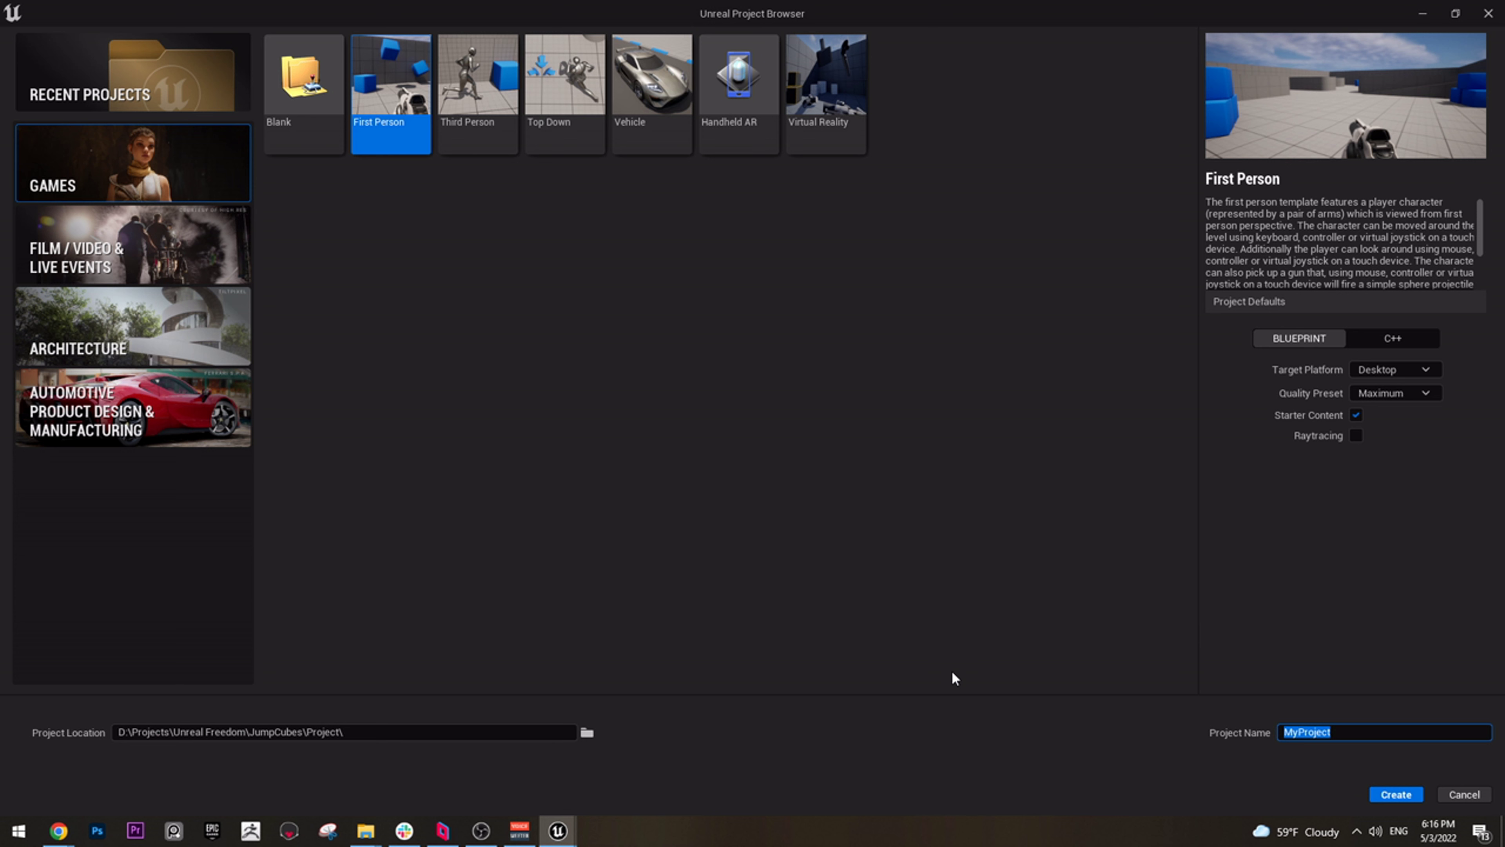
{"action": "type", "text": "JumpCubes"}
{"action": "left_click", "coordinate": [1396, 794]}
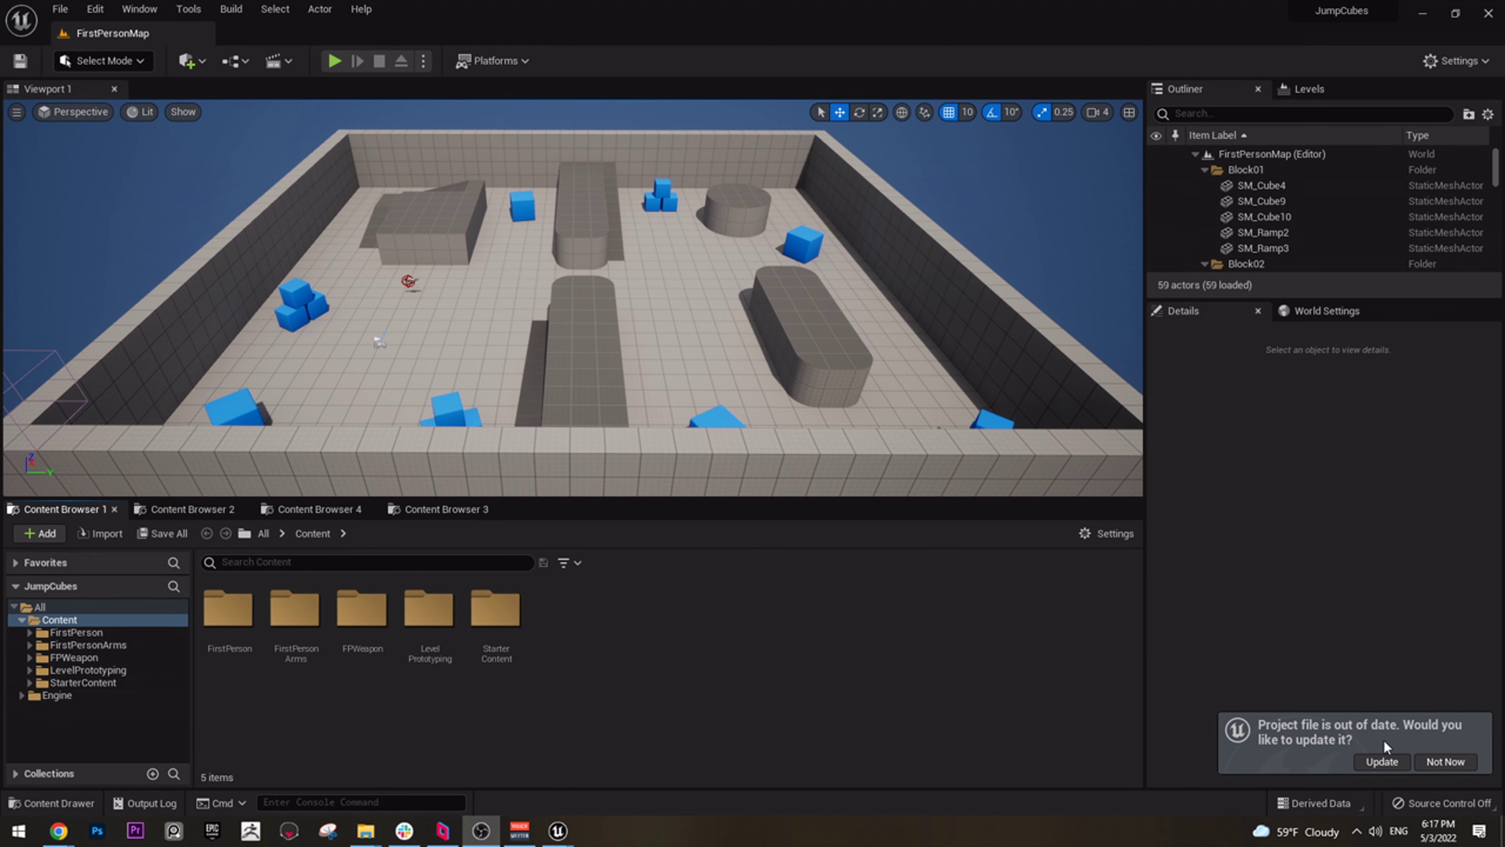
{"action": "left_click", "coordinate": [1375, 762]}
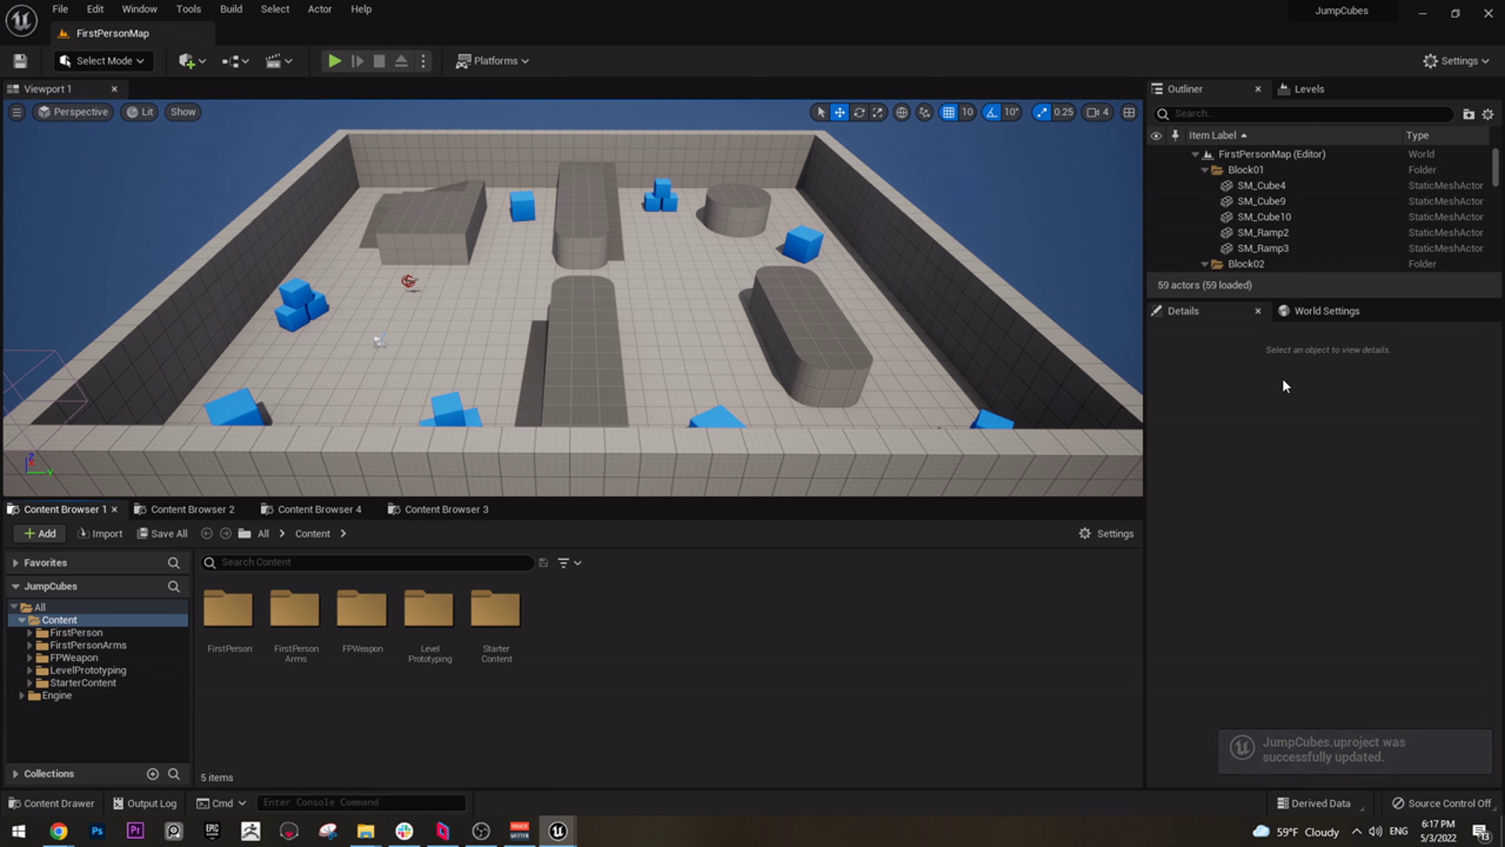
Create a folder named JumpCubes in the project's Content folder and open it
{"action": "left_click", "coordinate": [58, 623]}
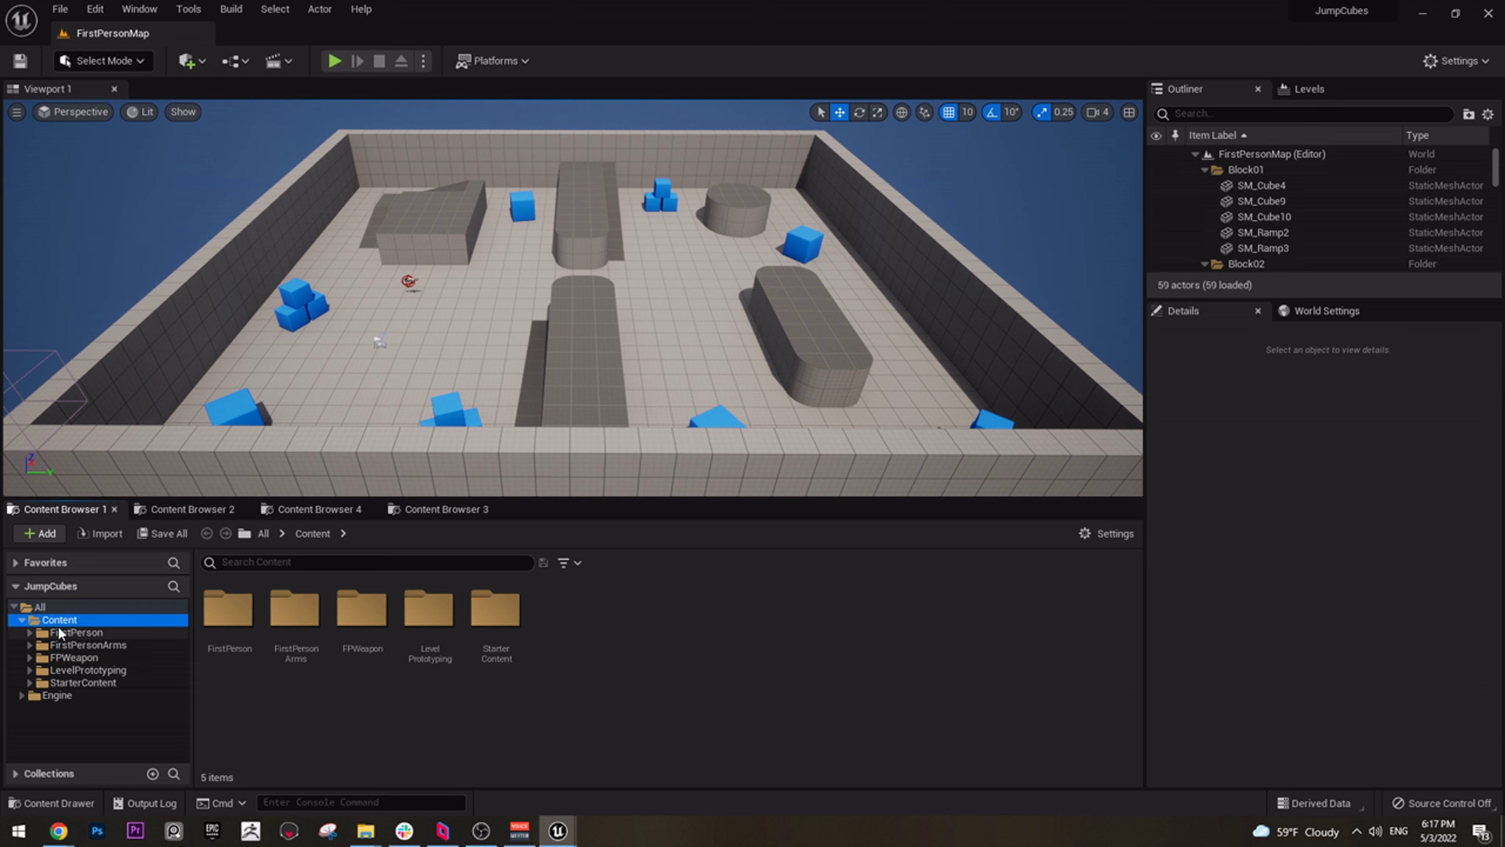
{"action": "left_click", "coordinate": [572, 637]}
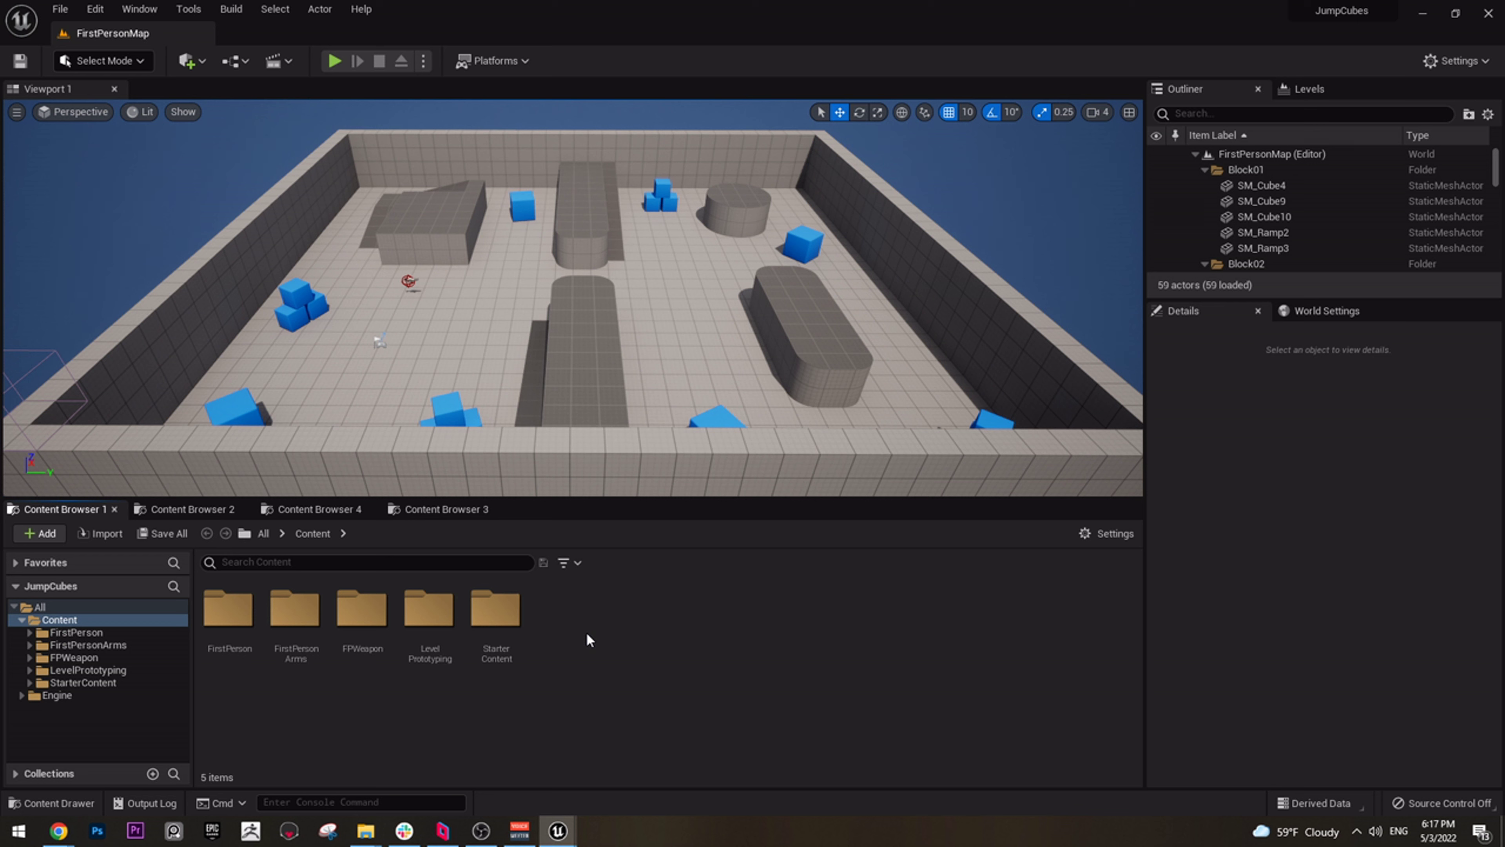
{"action": "right_click", "coordinate": [587, 633]}
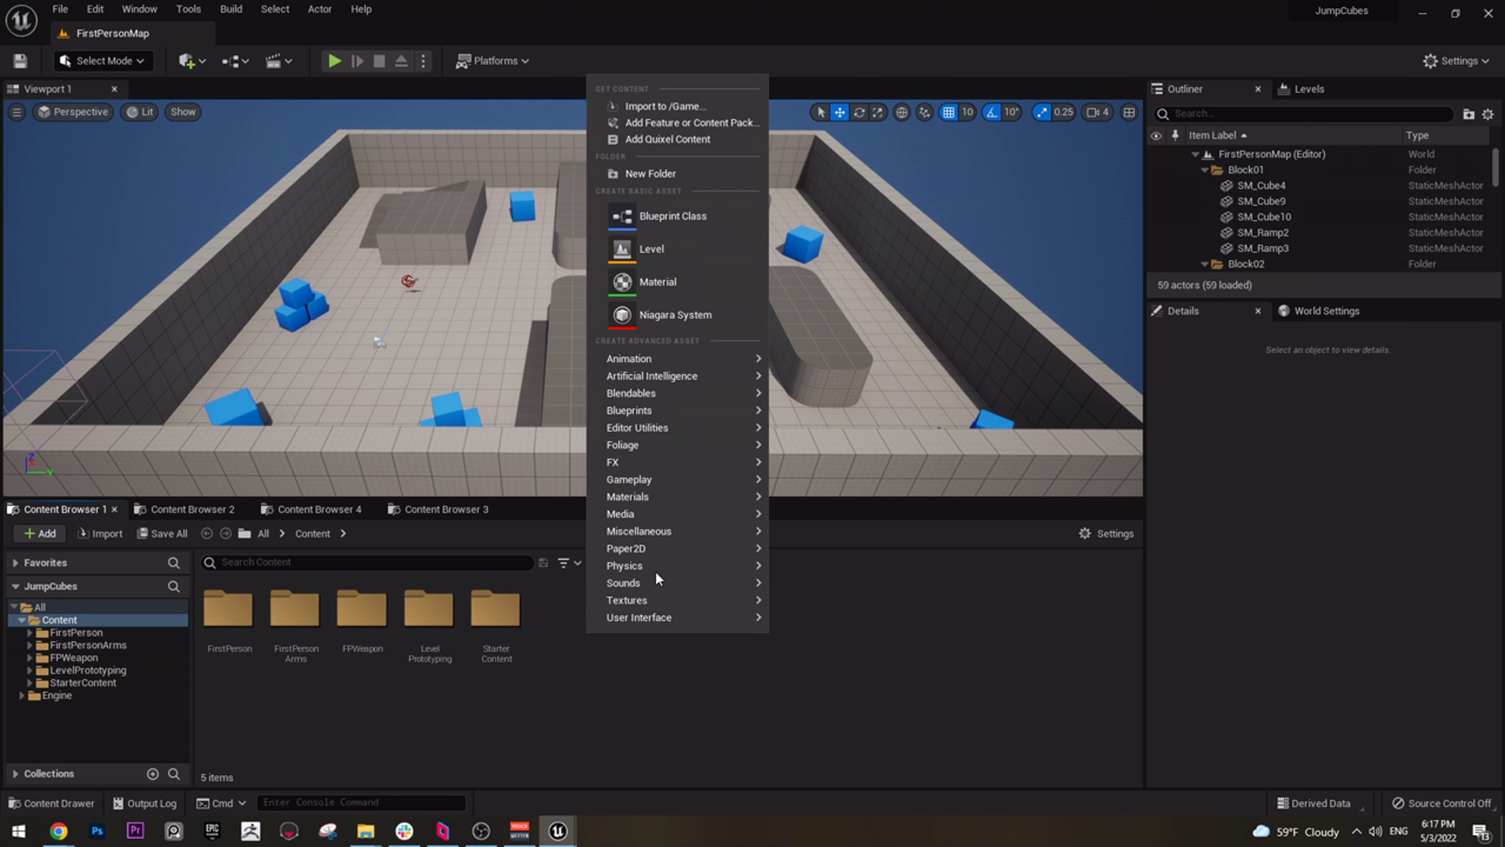
{"action": "left_click", "coordinate": [687, 175]}
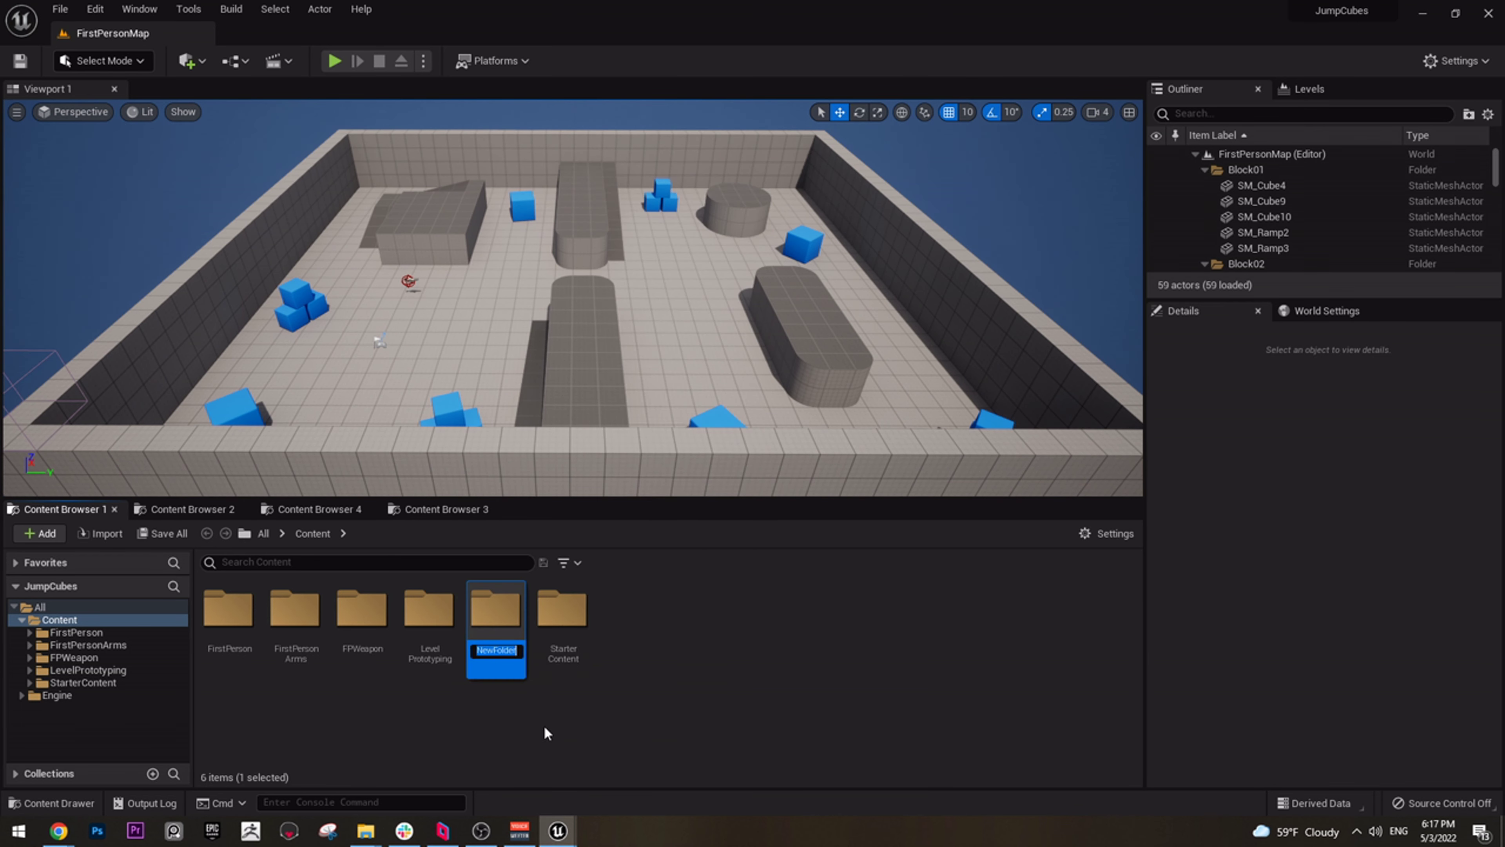
{"action": "type", "text": "JumpCubes"}
{"action": "key", "text": "Return"}
{"action": "key", "text": "Return"}
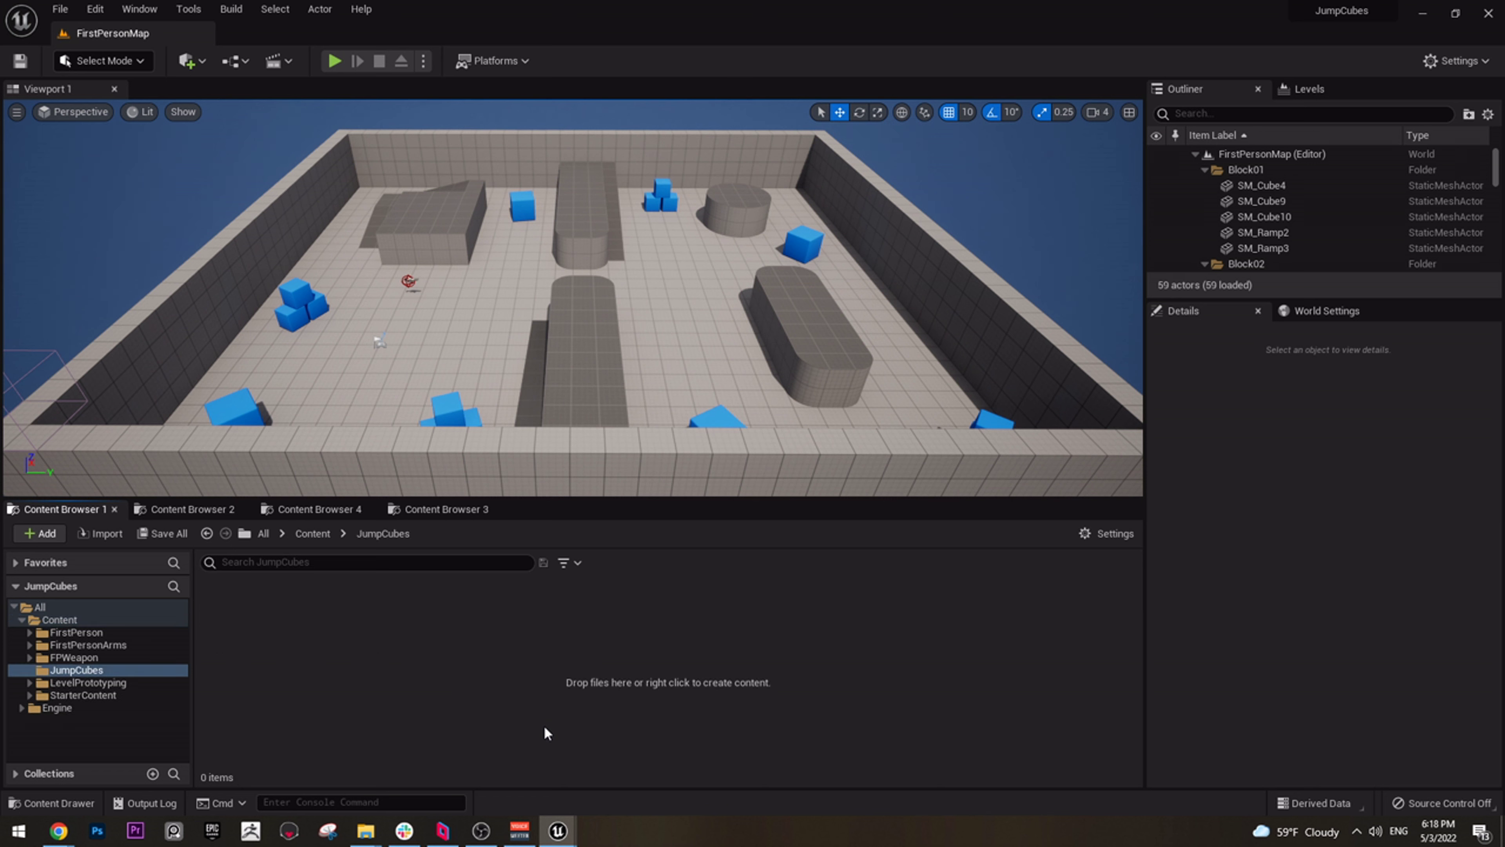
Create two folders named Assets and Blueprints inside the JumpCubes folder
{"action": "right_click", "coordinate": [350, 630]}
{"action": "left_click", "coordinate": [390, 173]}
{"action": "type", "text": "Assets"}
{"action": "key", "text": "Return"}
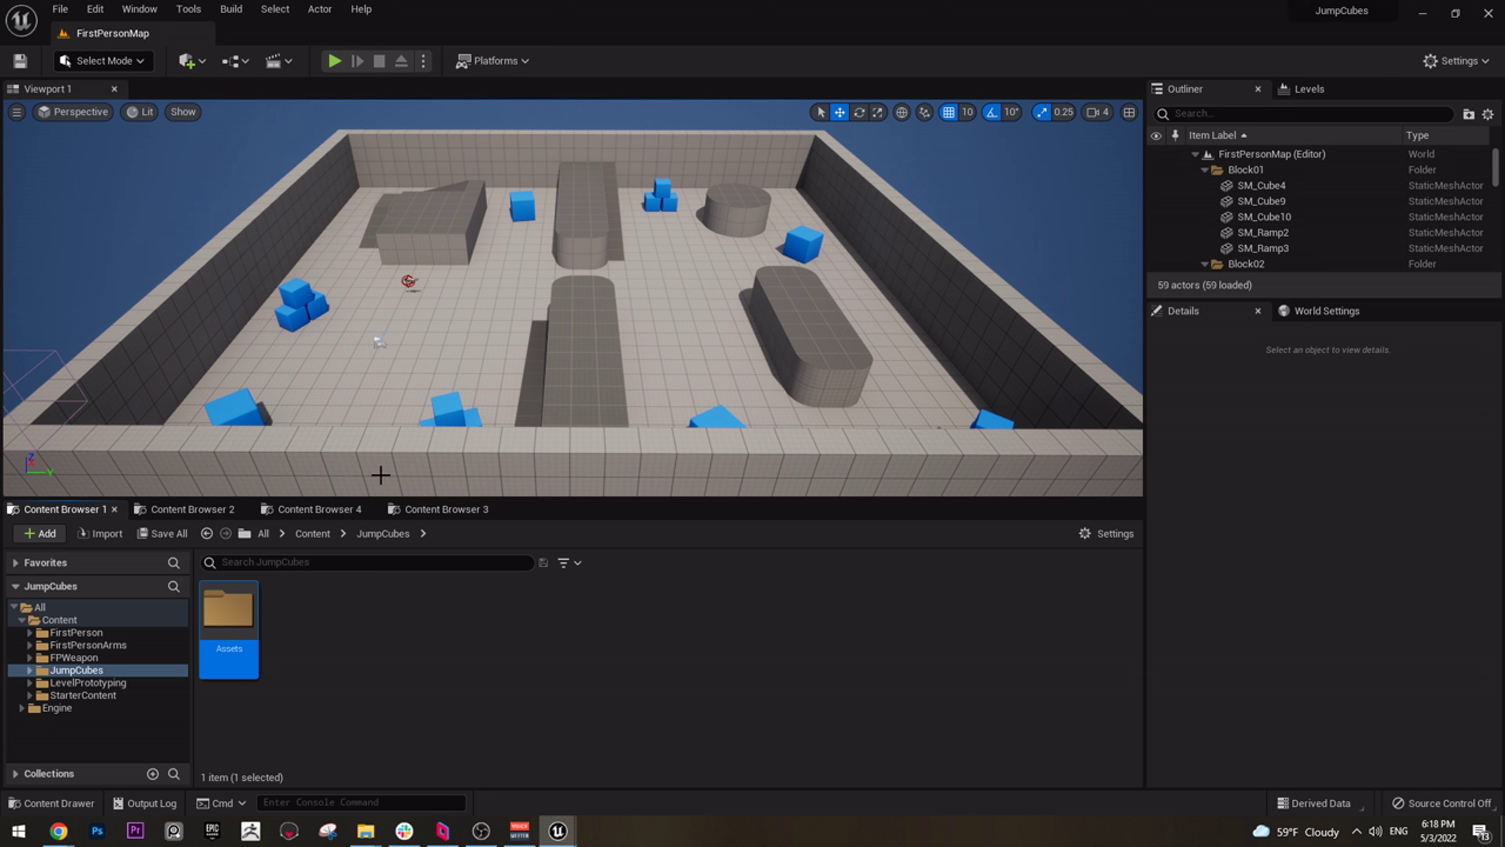
{"action": "right_click", "coordinate": [347, 633]}
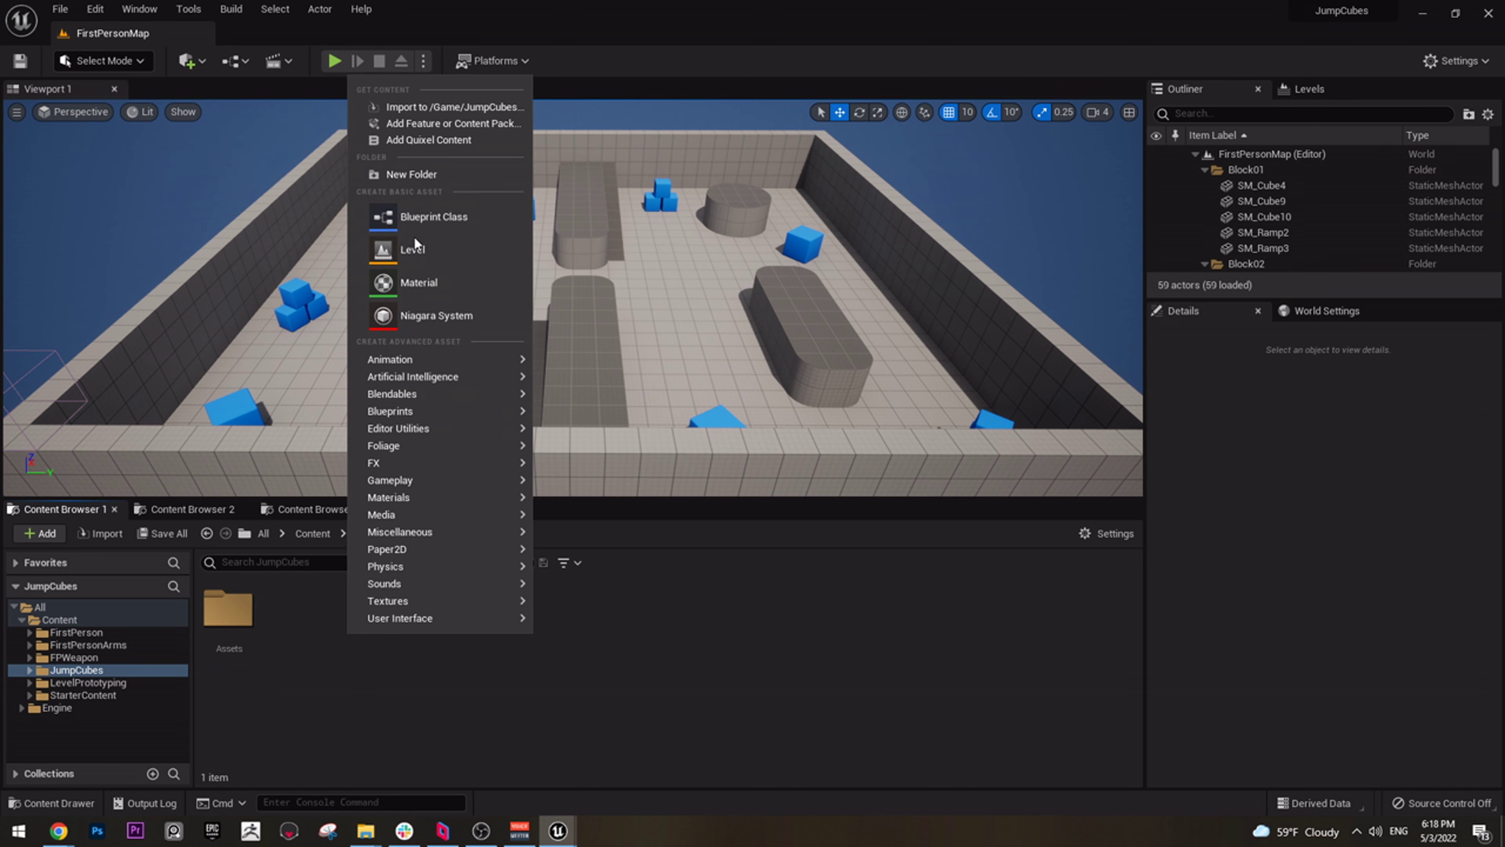
{"action": "left_click", "coordinate": [403, 174]}
{"action": "type", "text": "Blueprints"}
{"action": "key", "text": "Return"}
Add two more folders named Textures and VFX inside the JumpCubes folder
{"action": "right_click", "coordinate": [388, 647]}
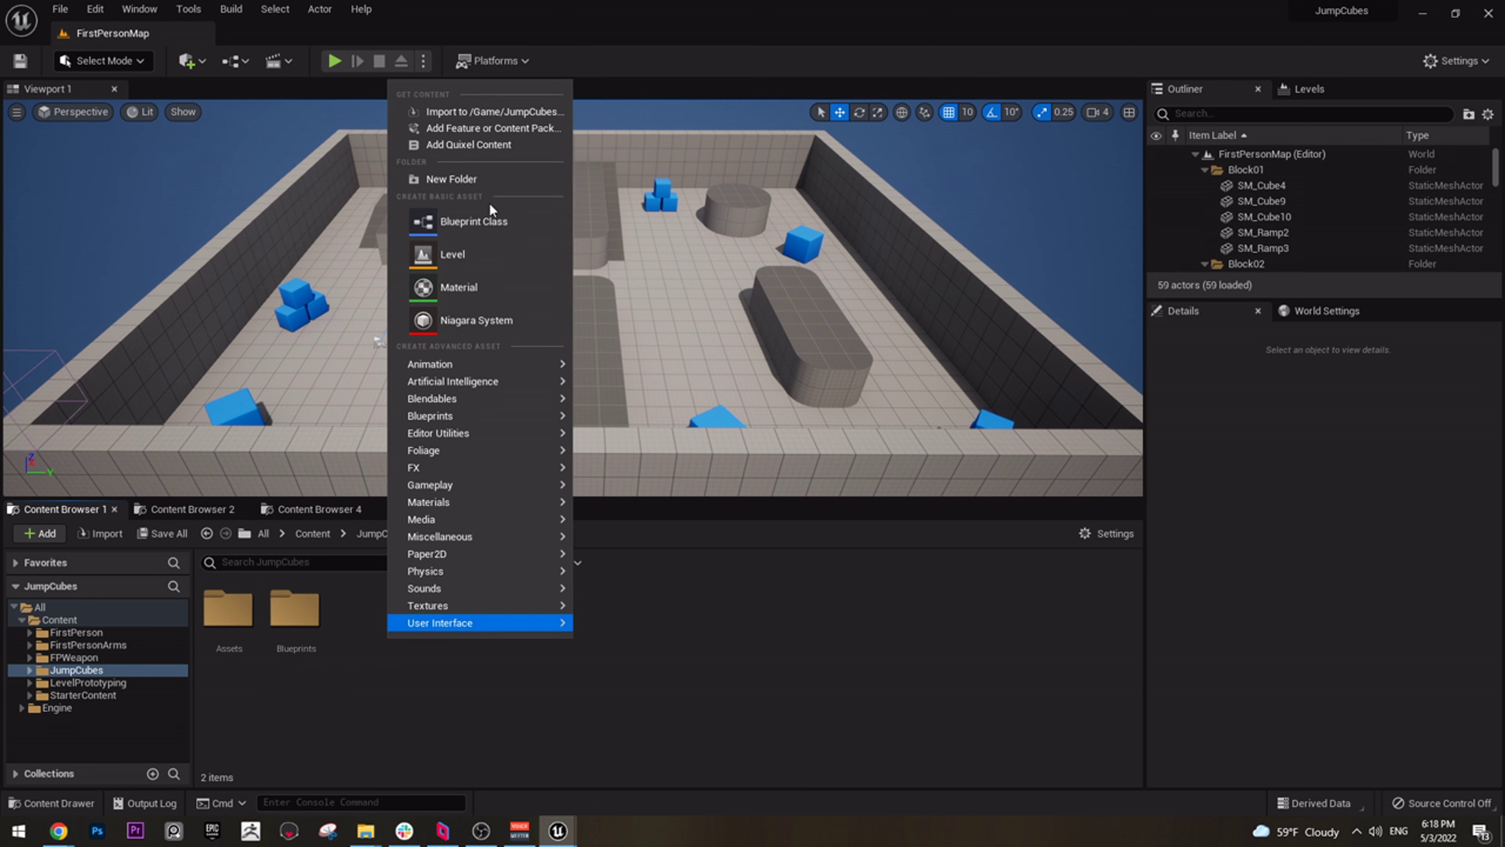
{"action": "left_click", "coordinate": [454, 178]}
{"action": "type", "text": "Textures"}
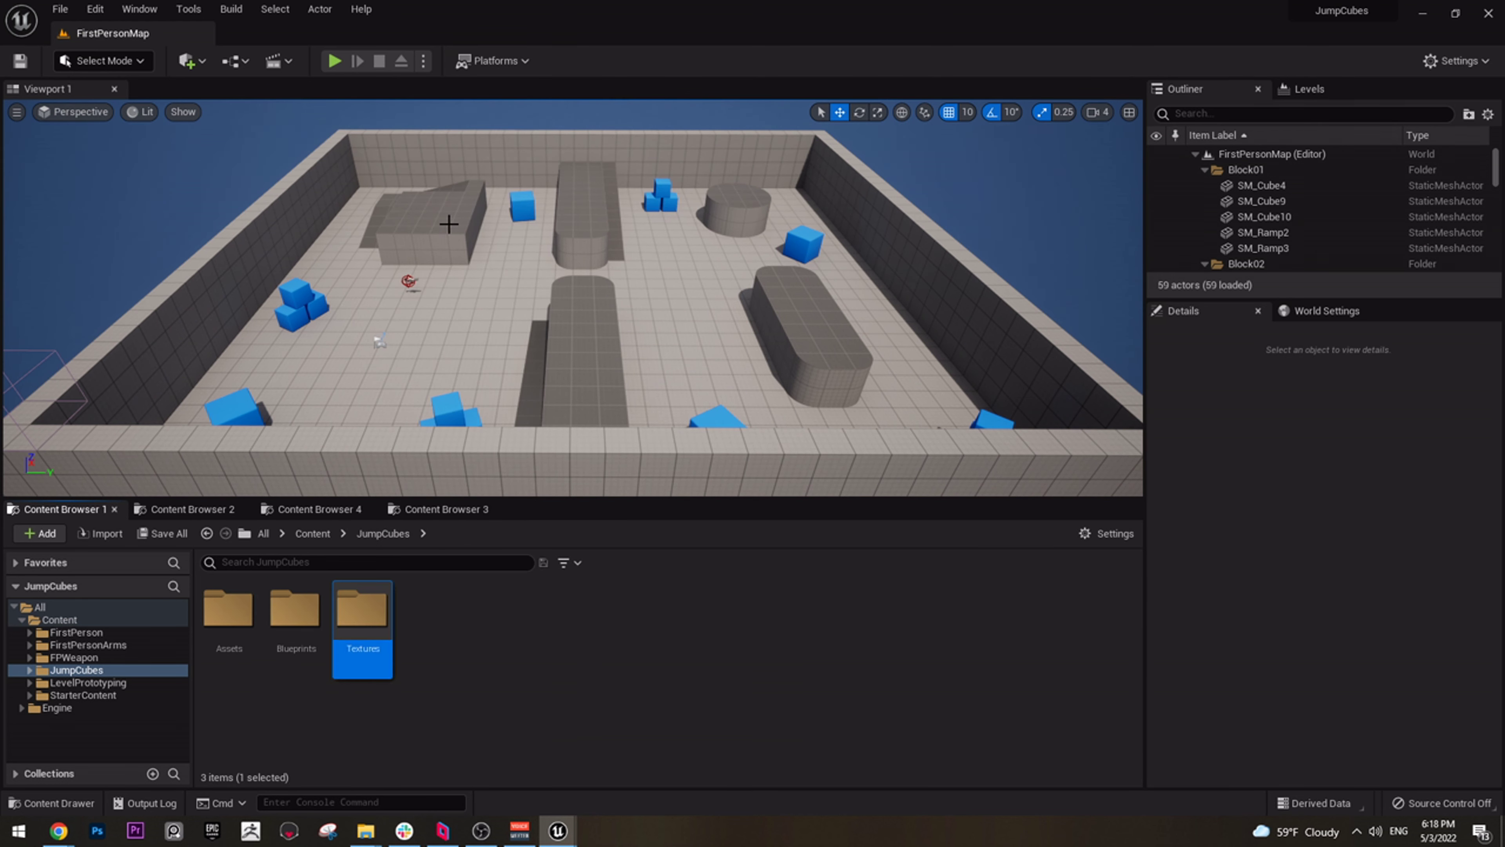
{"action": "key", "text": "Return"}
{"action": "right_click", "coordinate": [467, 646]}
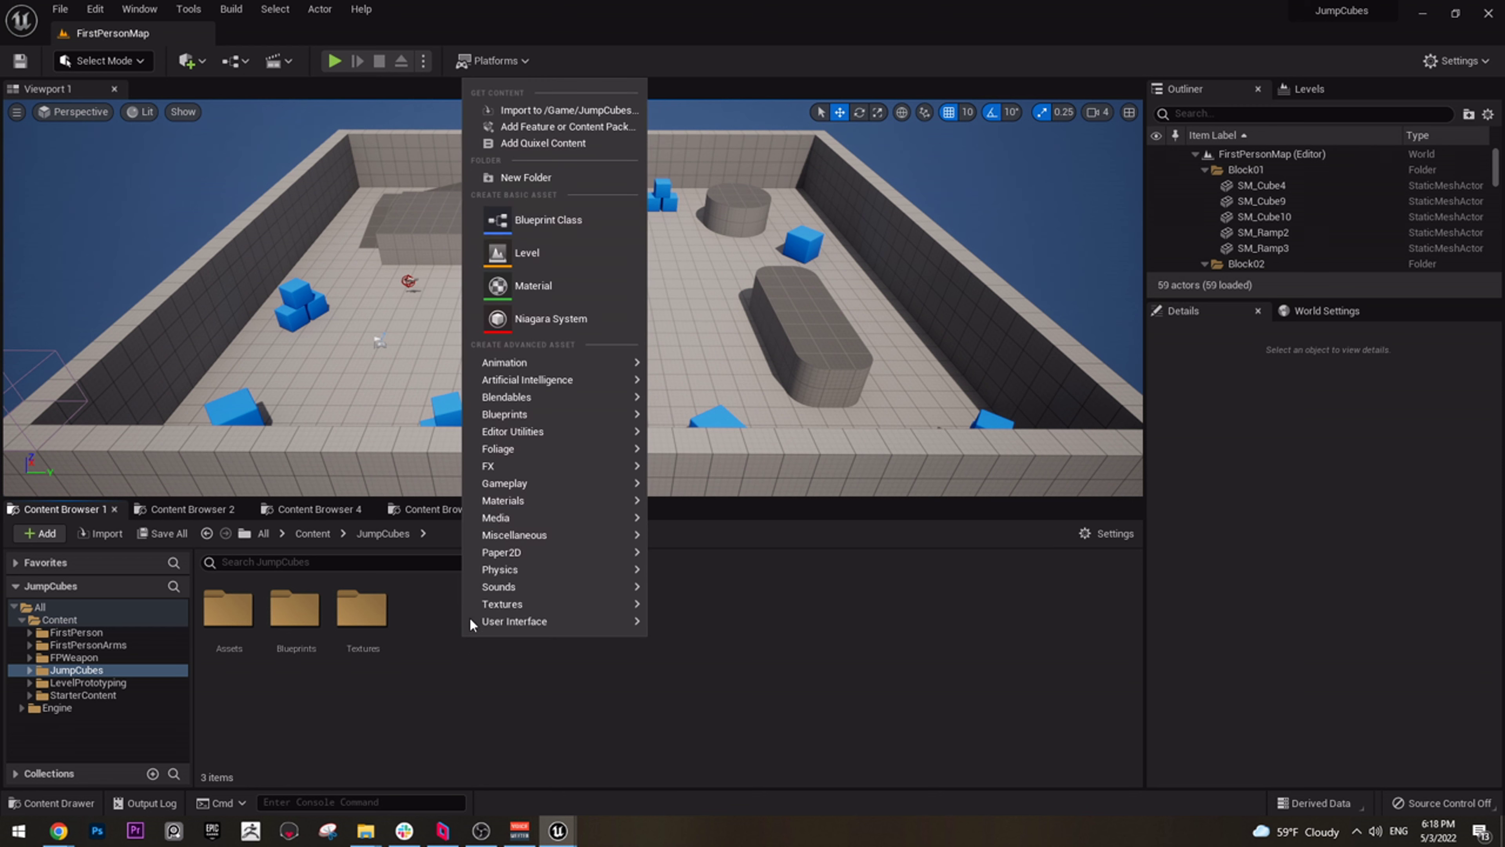
{"action": "left_click", "coordinate": [521, 177]}
{"action": "type", "text": "VFX"}
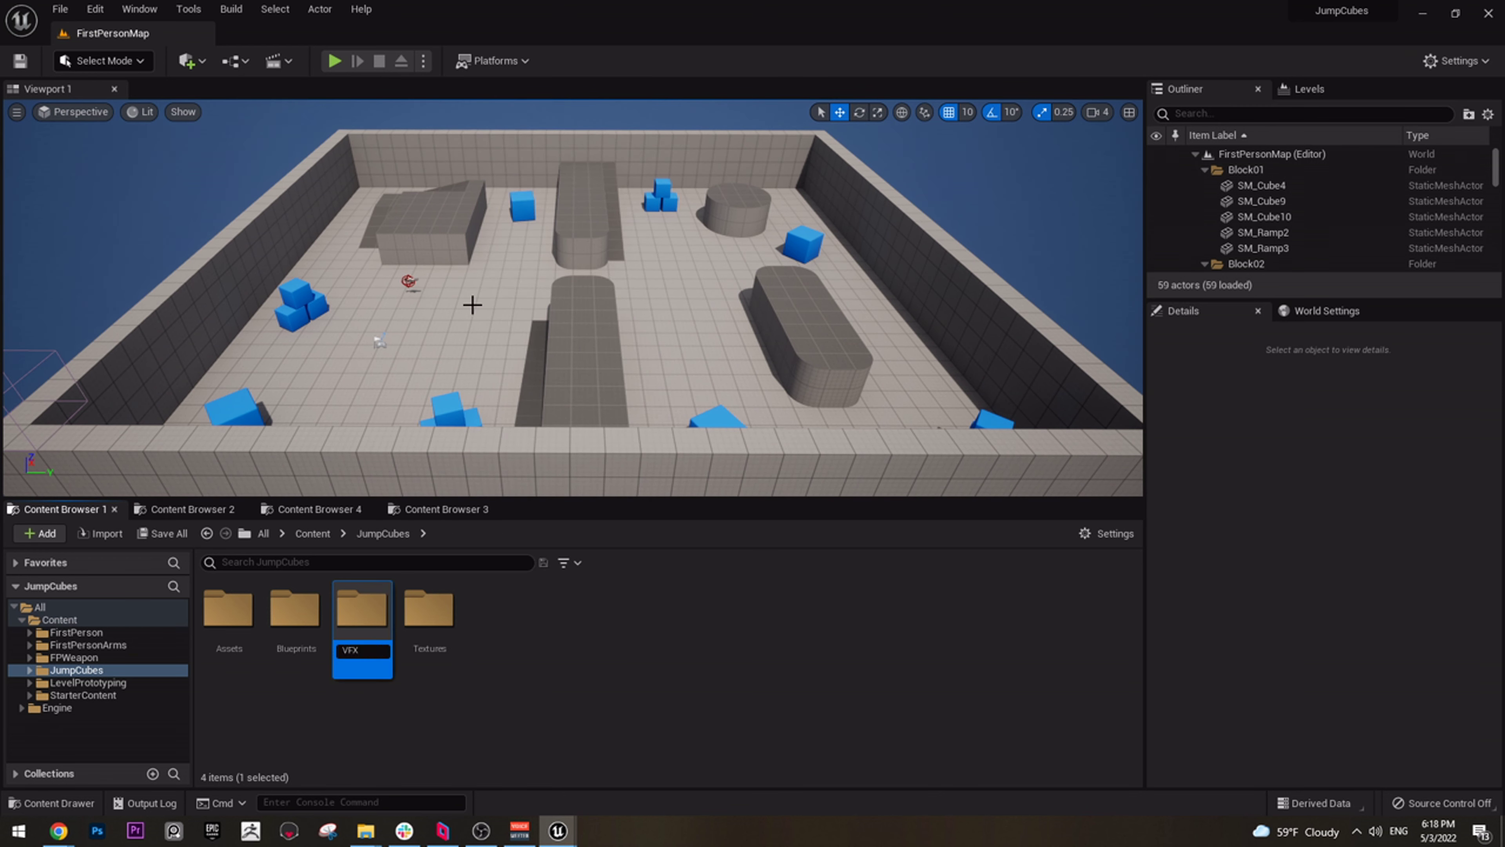
{"action": "key", "text": "Return"}
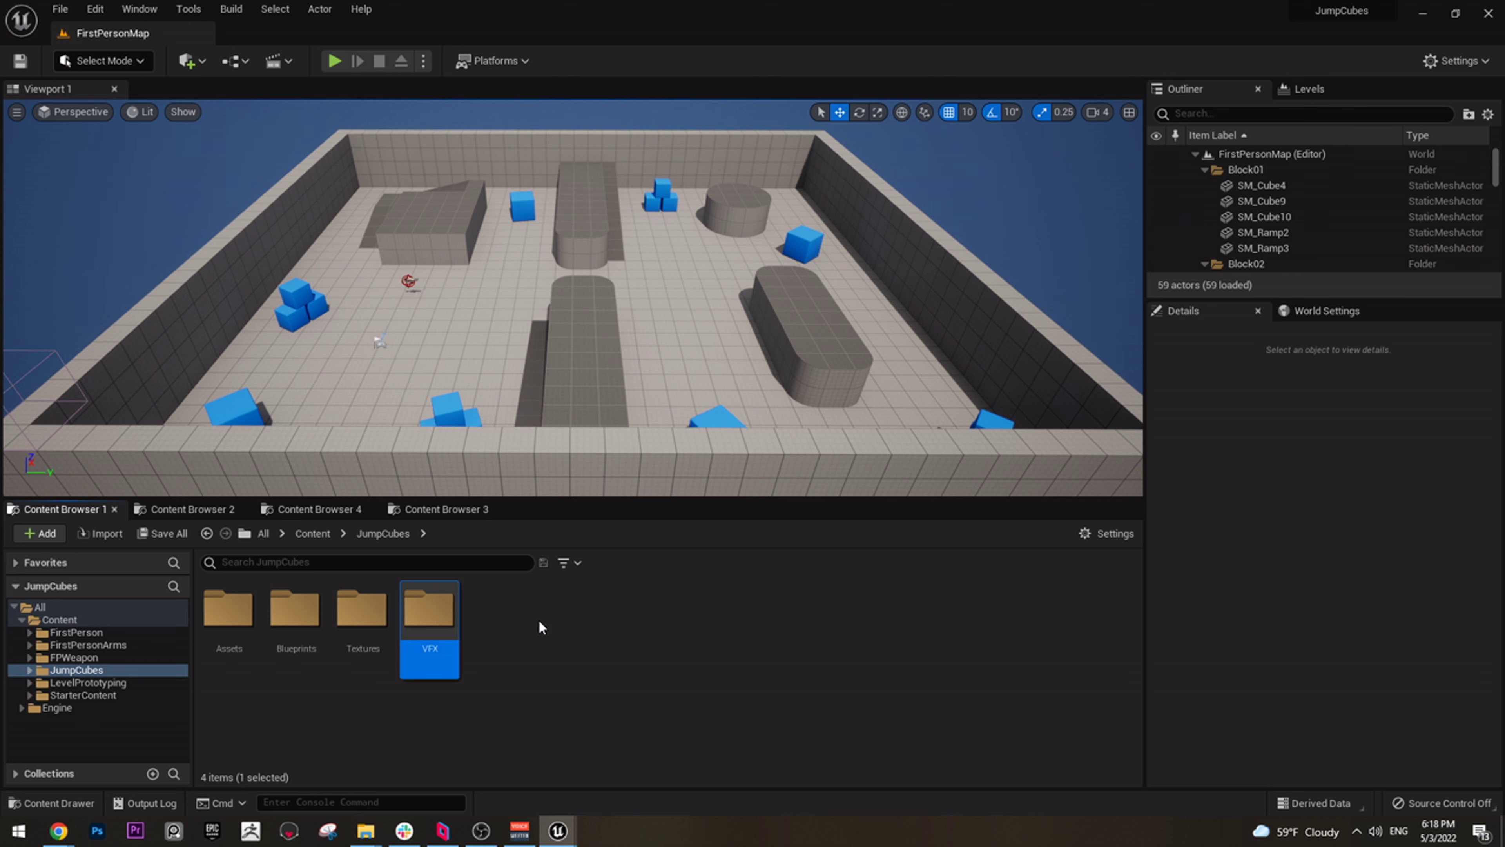
Add a folder named UI inside the JumpCubes folder
{"action": "left_click", "coordinate": [520, 620]}
{"action": "right_click", "coordinate": [519, 620]}
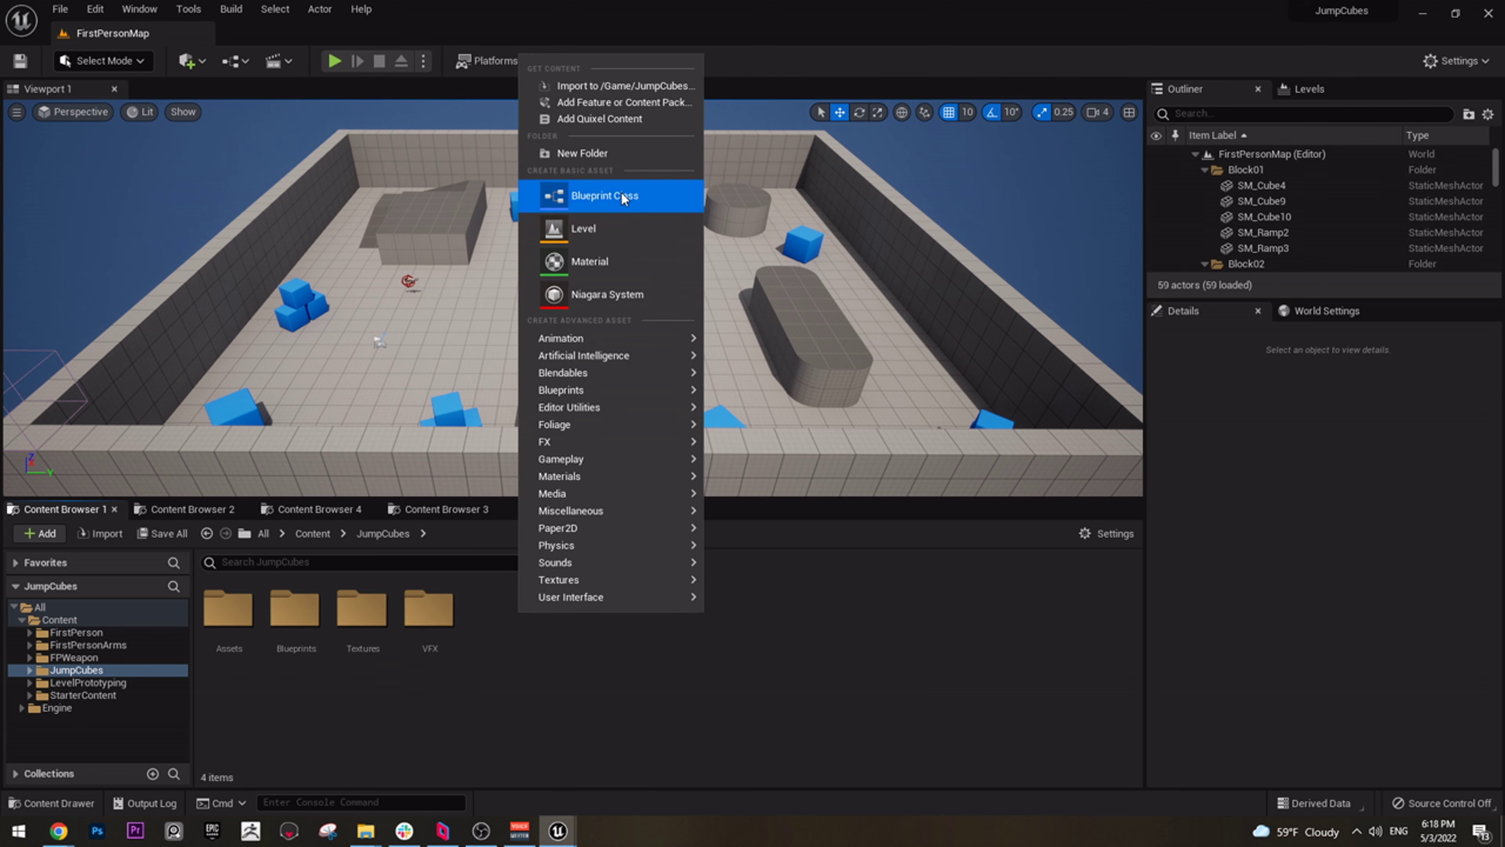
{"action": "left_click", "coordinate": [583, 155]}
{"action": "type", "text": "UI"}
{"action": "key", "text": "Return"}
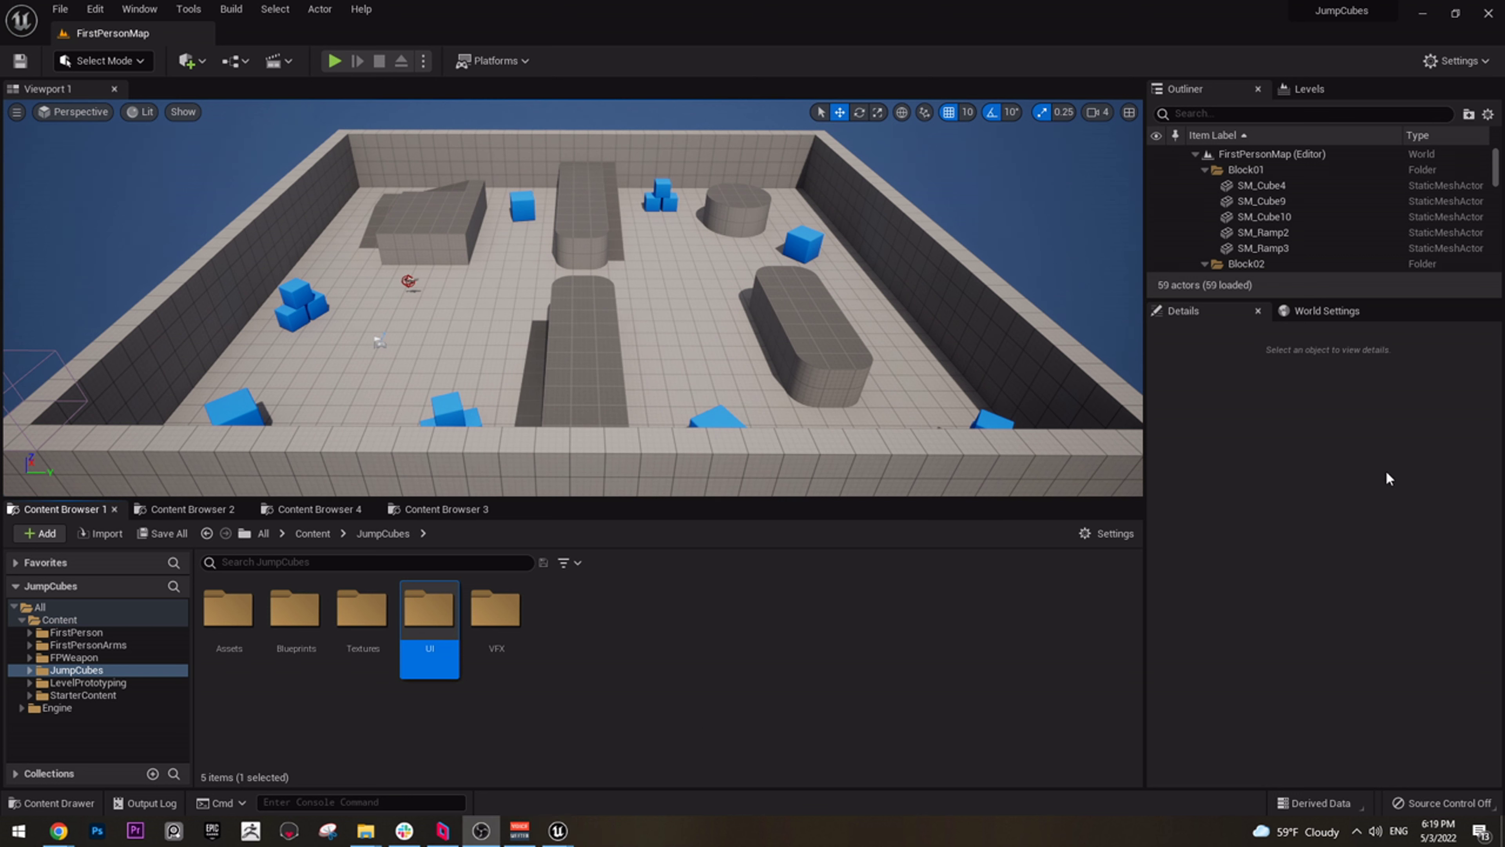
Add a folder named Maps inside the JumpCubes folder and open it
{"action": "left_click", "coordinate": [657, 679]}
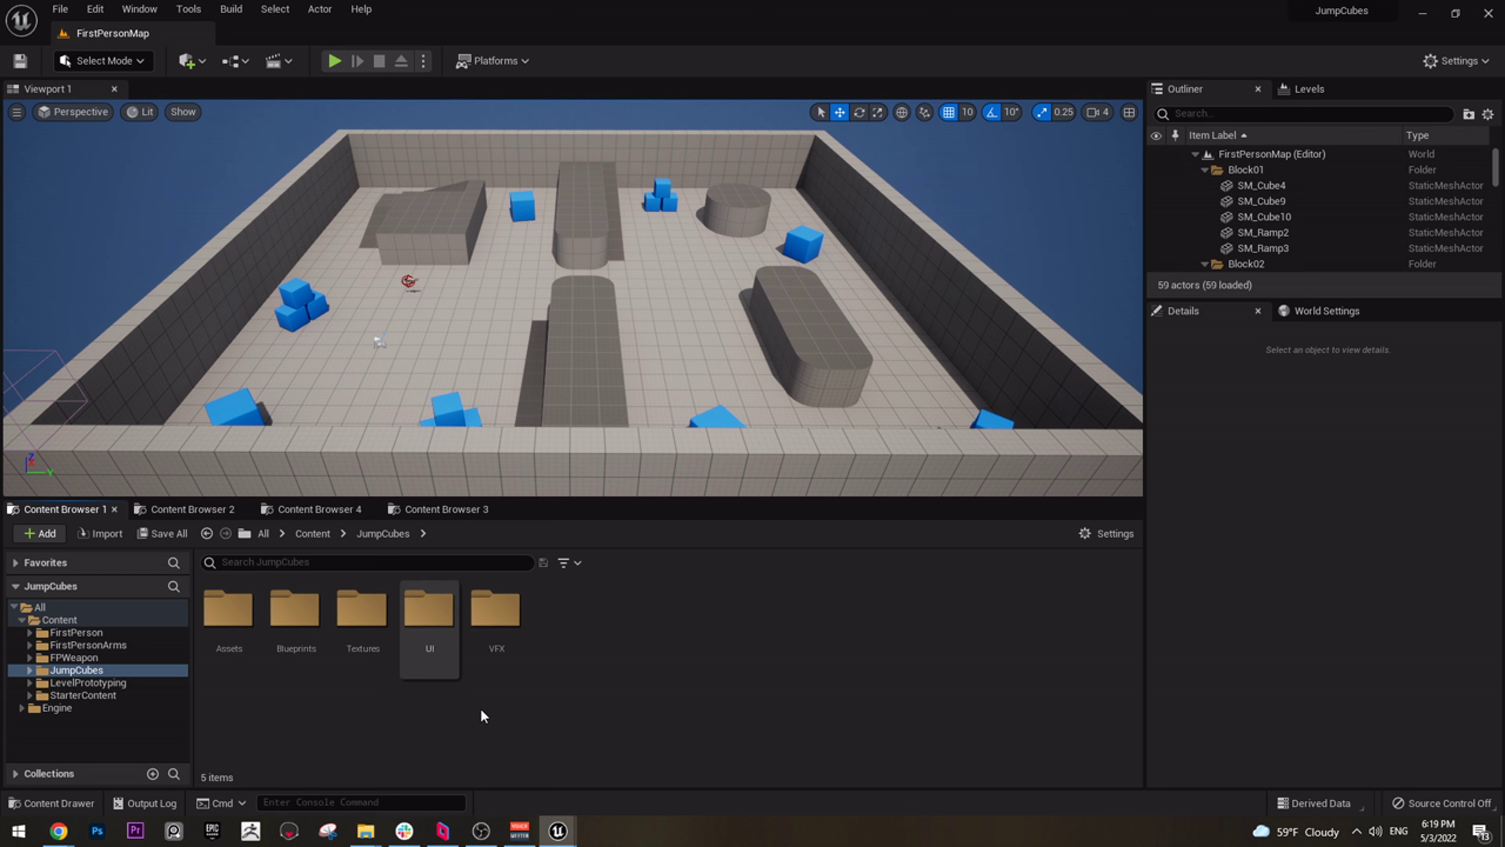
{"action": "right_click", "coordinate": [587, 620]}
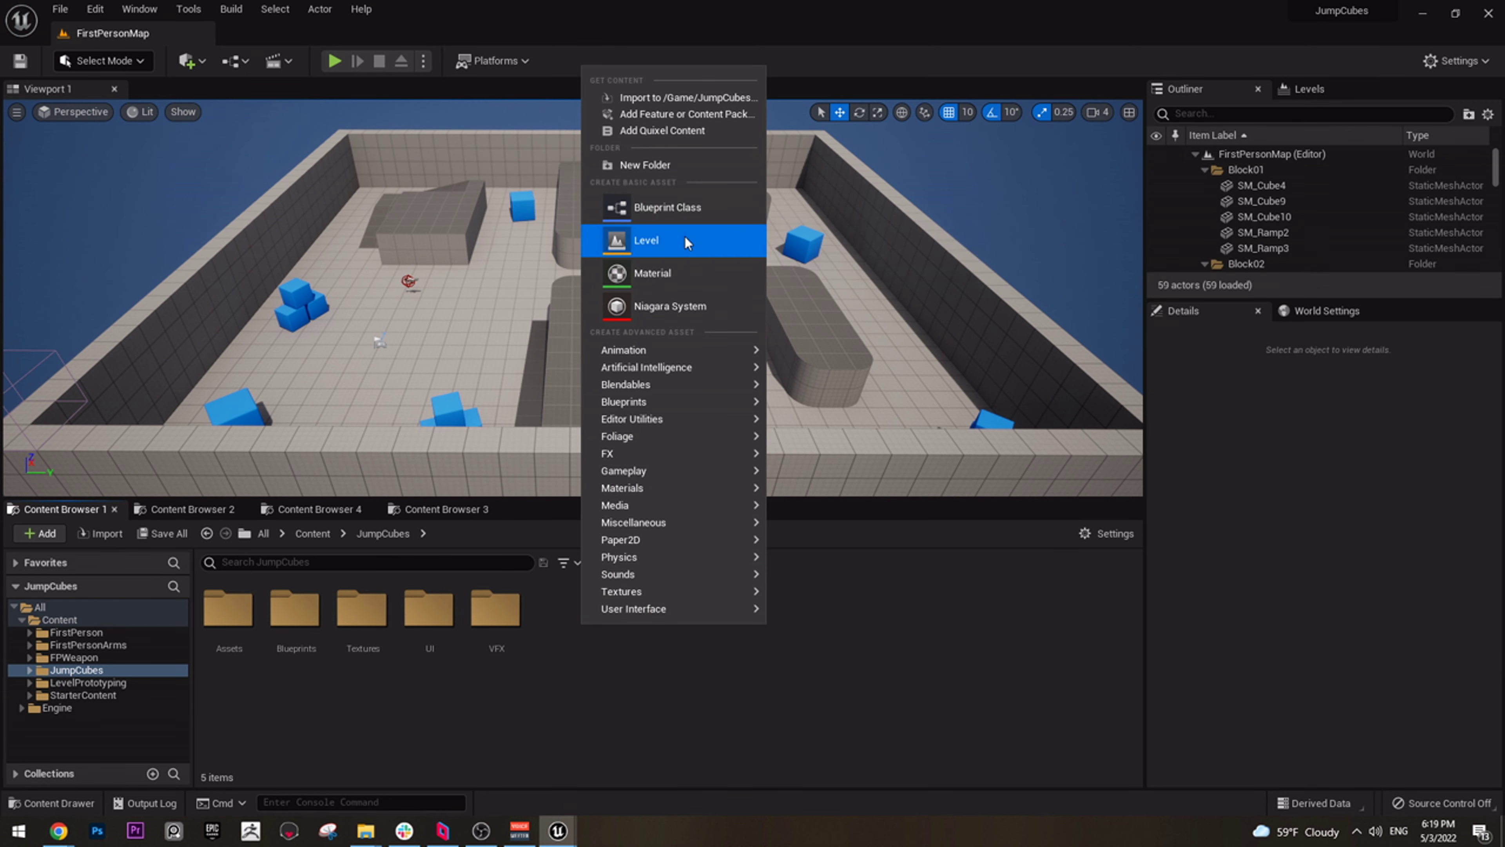
{"action": "left_click", "coordinate": [658, 165]}
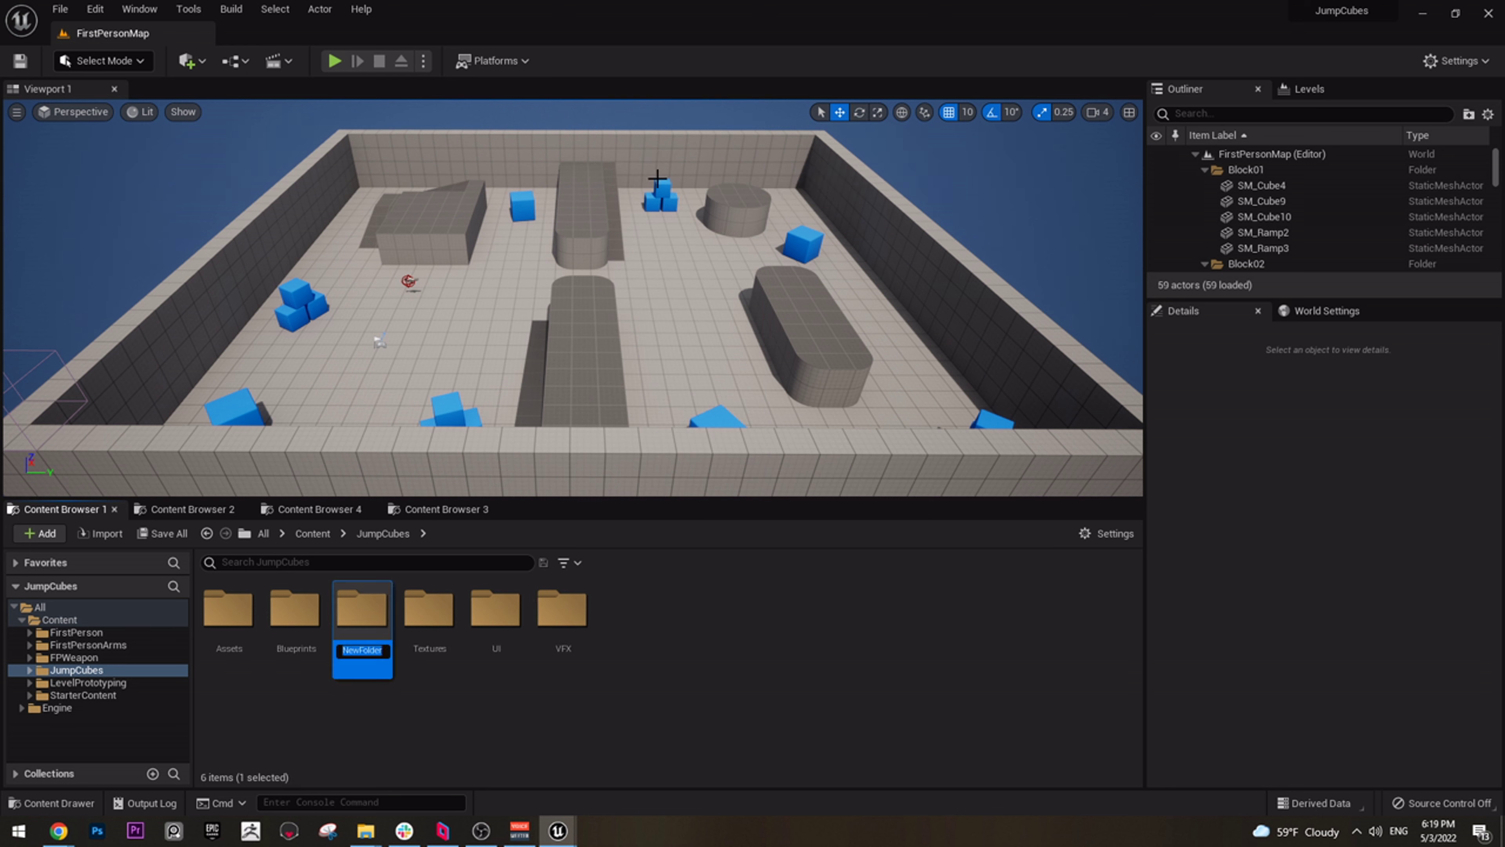
{"action": "type", "text": "Maps"}
{"action": "key", "text": "Return"}
{"action": "double_click", "coordinate": [377, 587]}
Create and save a level named MainLevel in the Maps folder, and open it for editing
{"action": "right_click", "coordinate": [339, 600]}
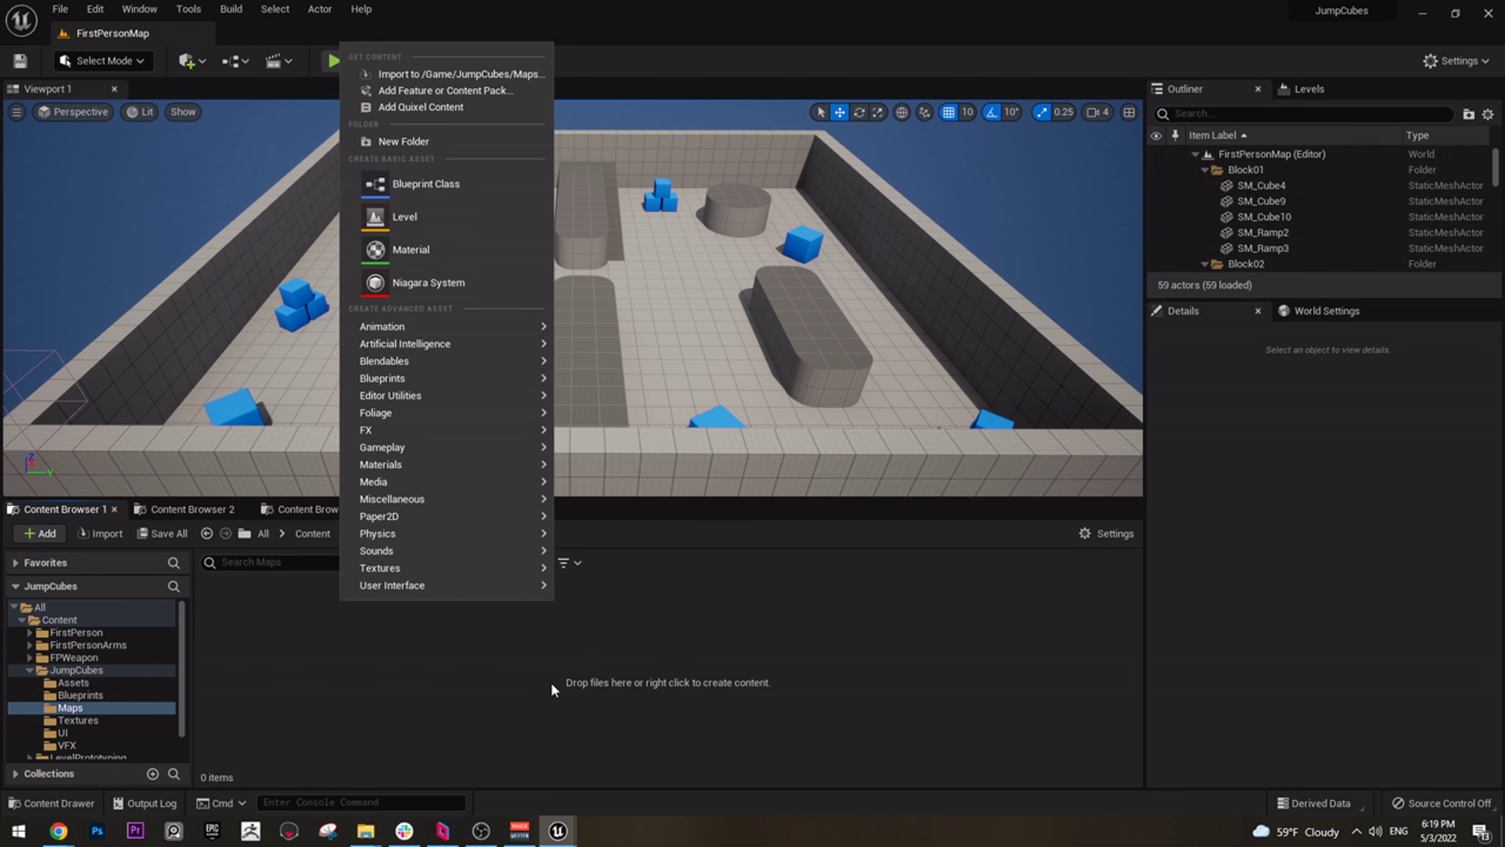
{"action": "right_click", "coordinate": [254, 632]}
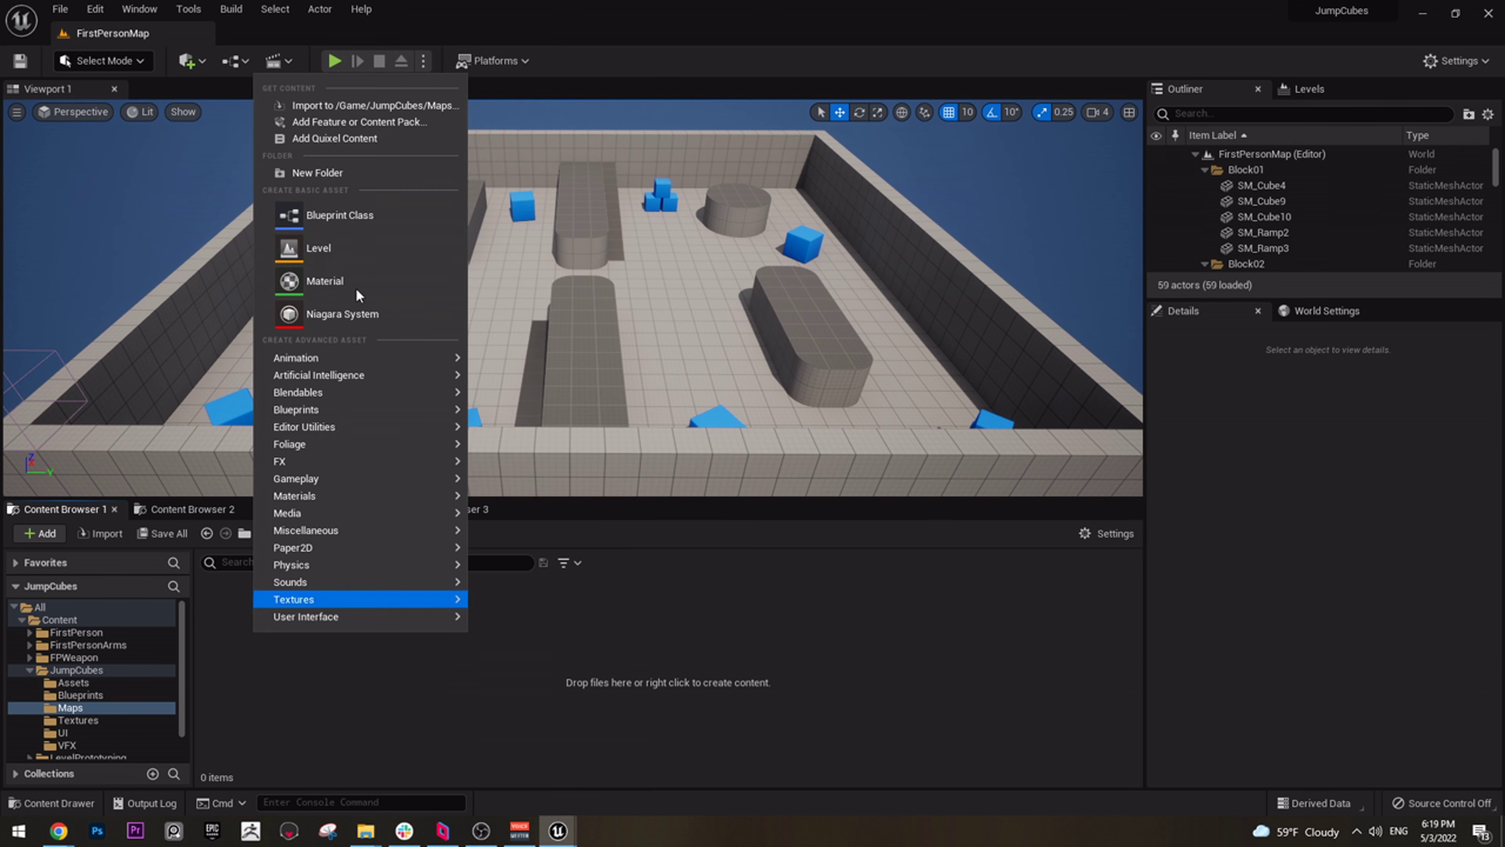
{"action": "left_click", "coordinate": [372, 243]}
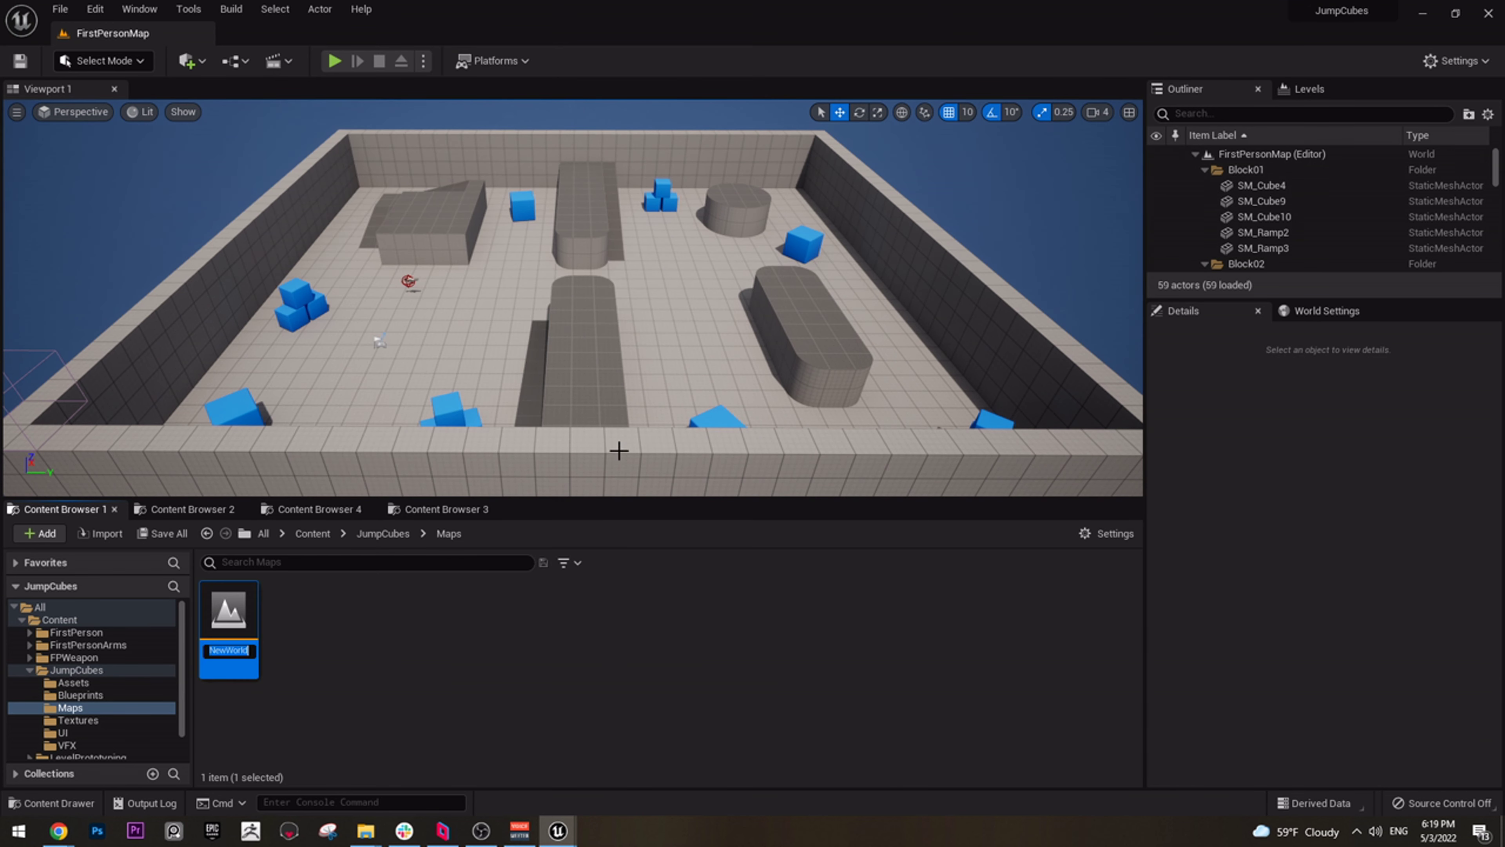
{"action": "type", "text": "MainLevel"}
{"action": "key", "text": "Return"}
{"action": "key", "text": "ctrl+s"}
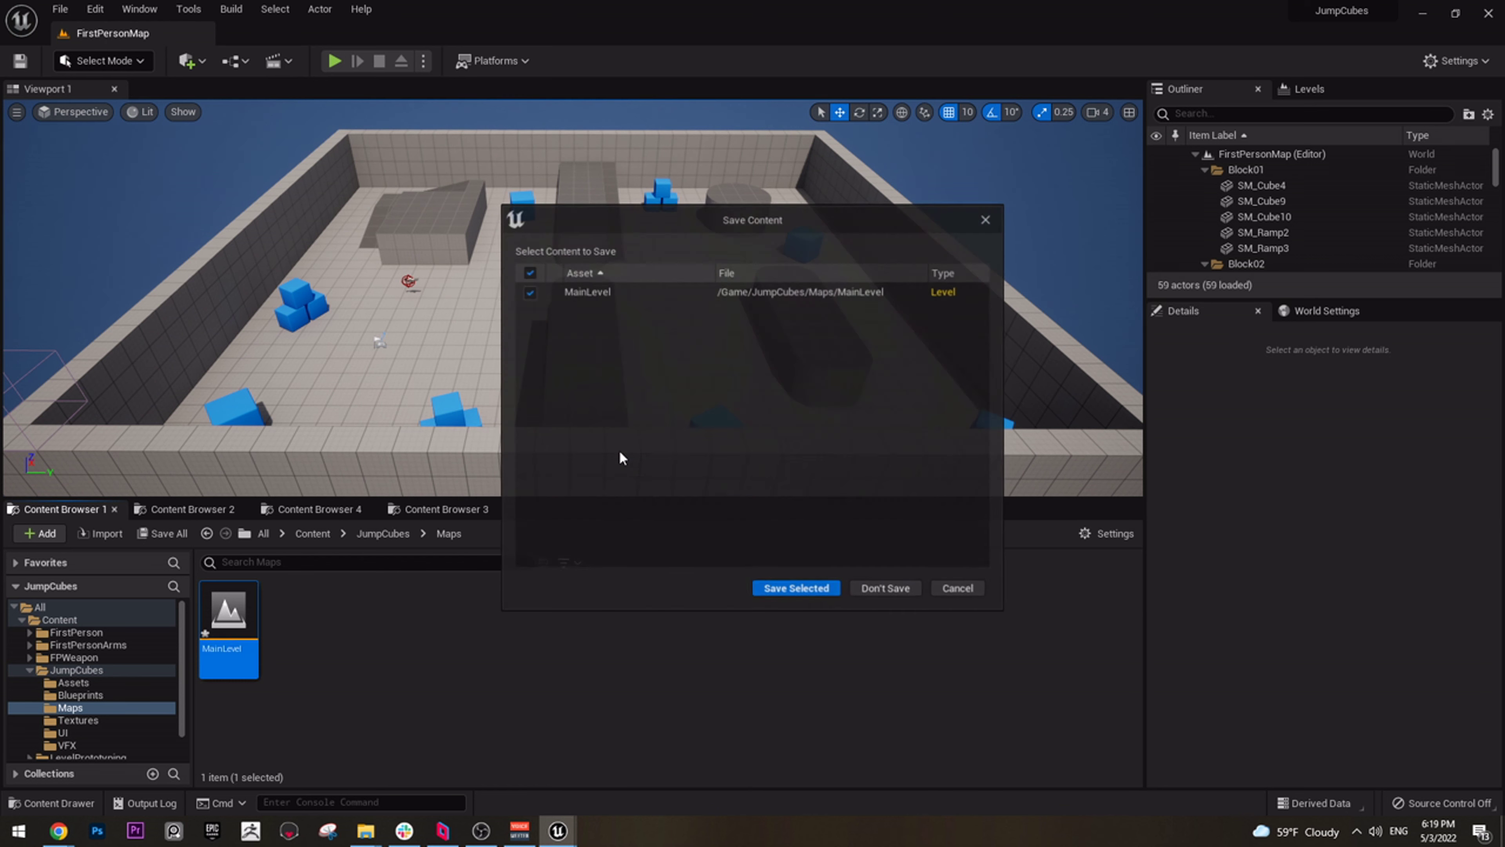
{"action": "left_click", "coordinate": [823, 590]}
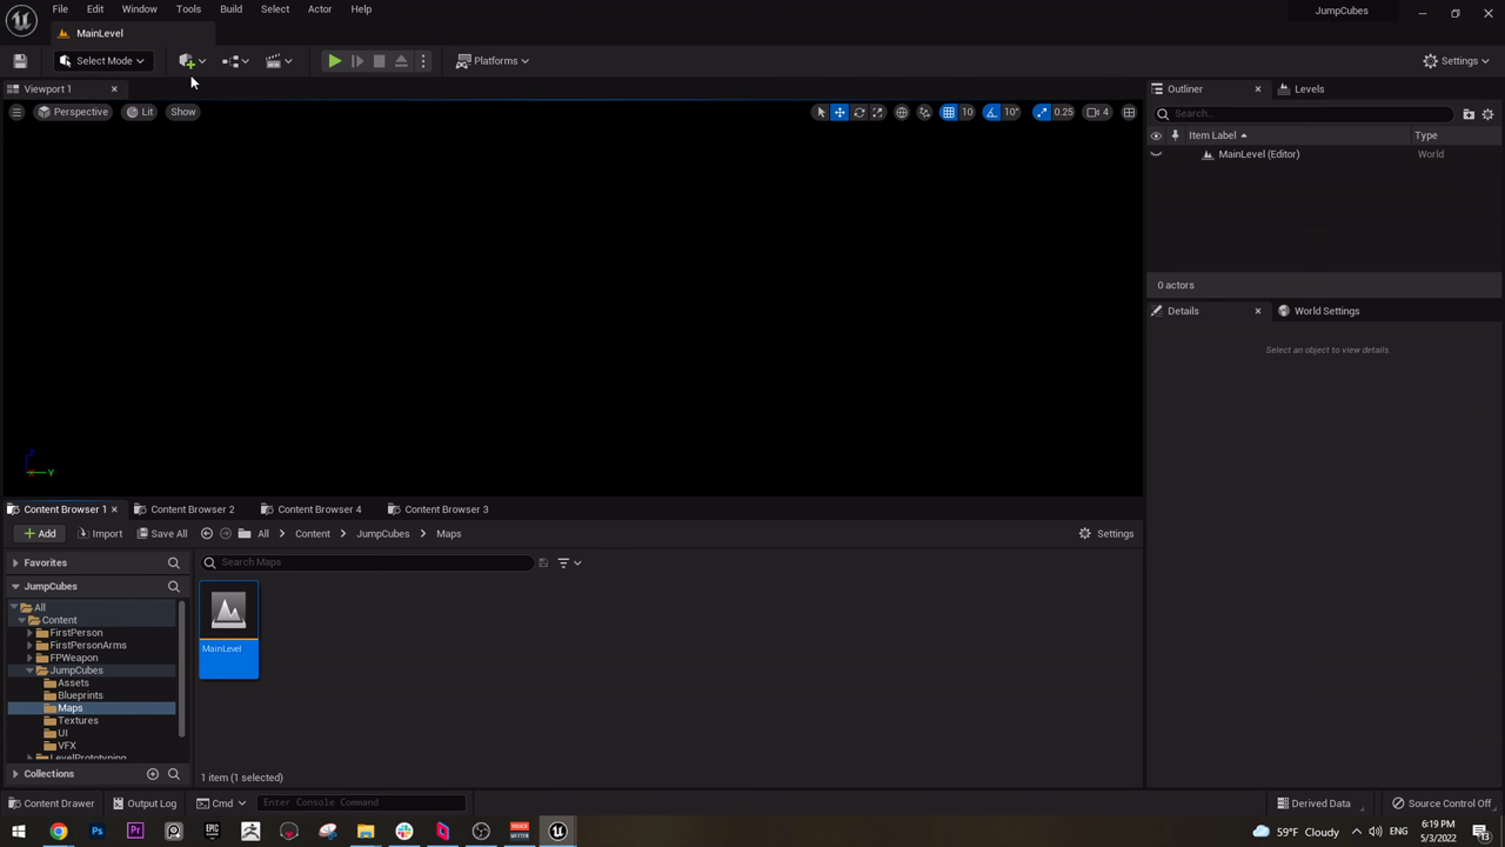
Place a Directional Light and a Sky Atmosphere actor in the empty level
{"action": "left_click", "coordinate": [199, 61]}
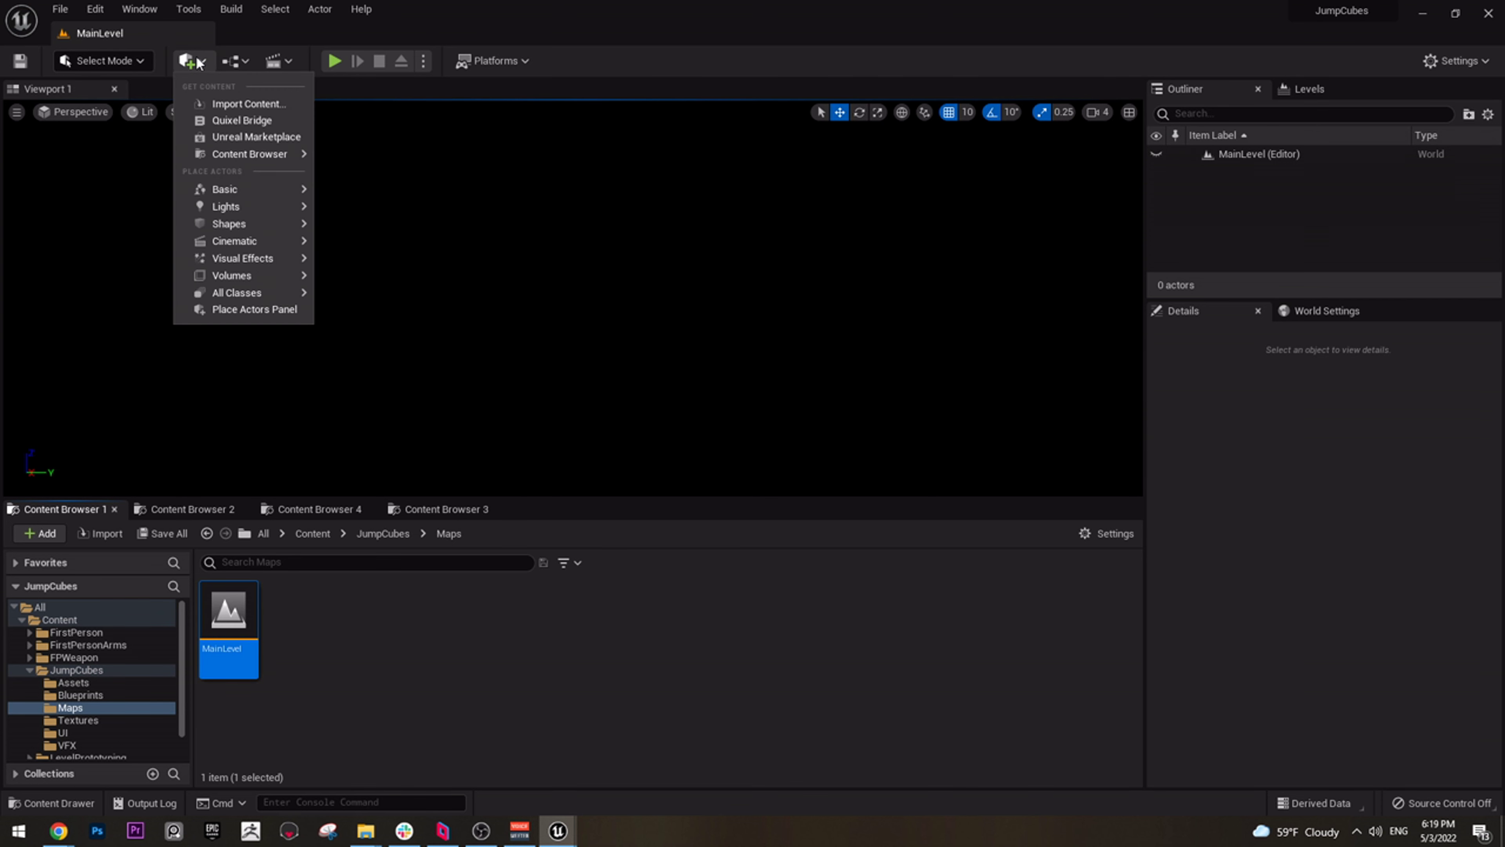
{"action": "mouse_move", "coordinate": [265, 201]}
{"action": "left_click", "coordinate": [428, 215]}
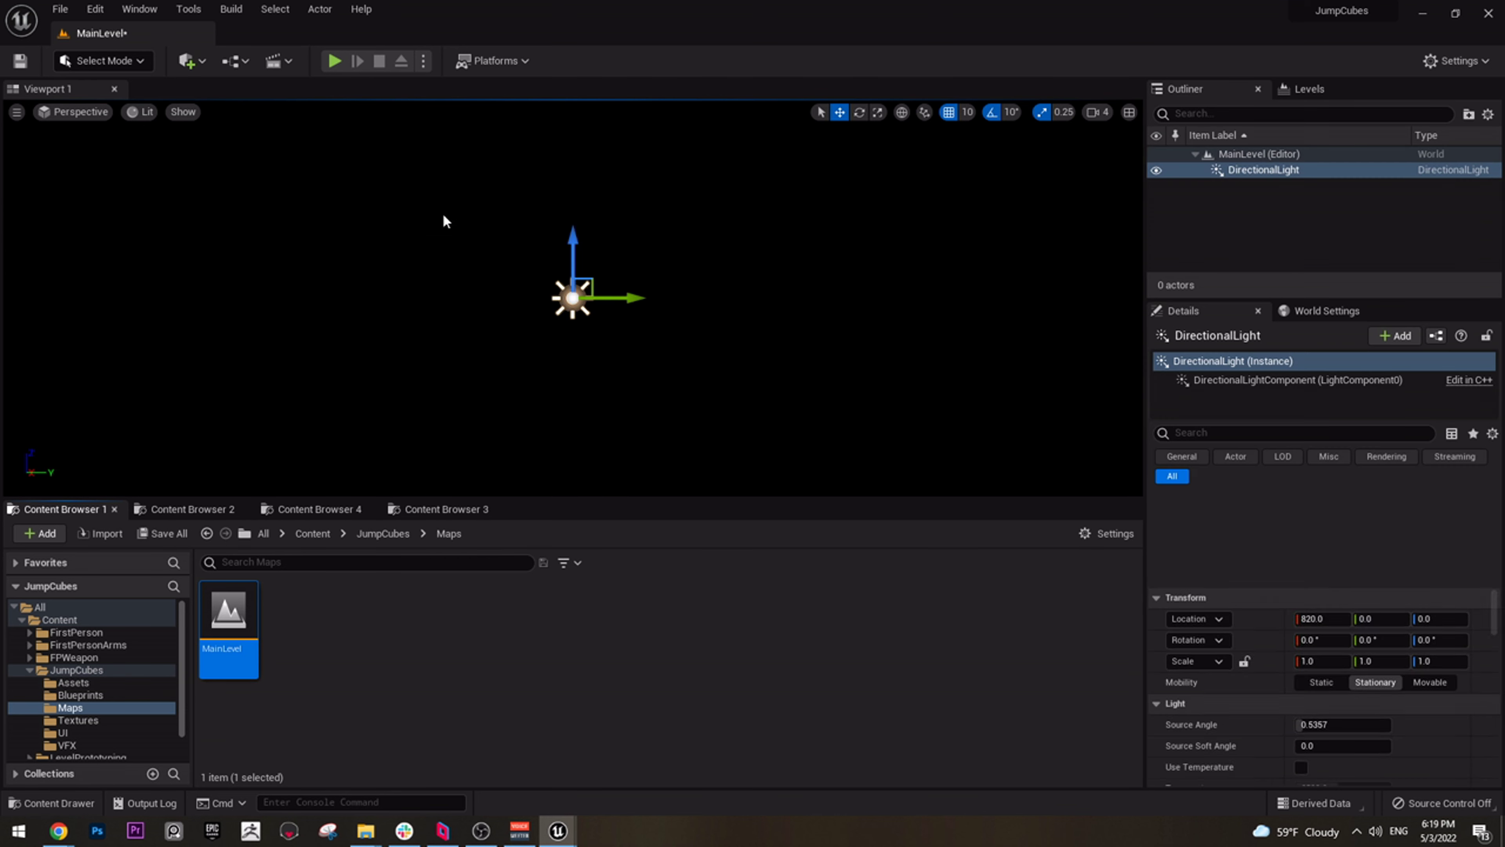
{"action": "left_click", "coordinate": [198, 61]}
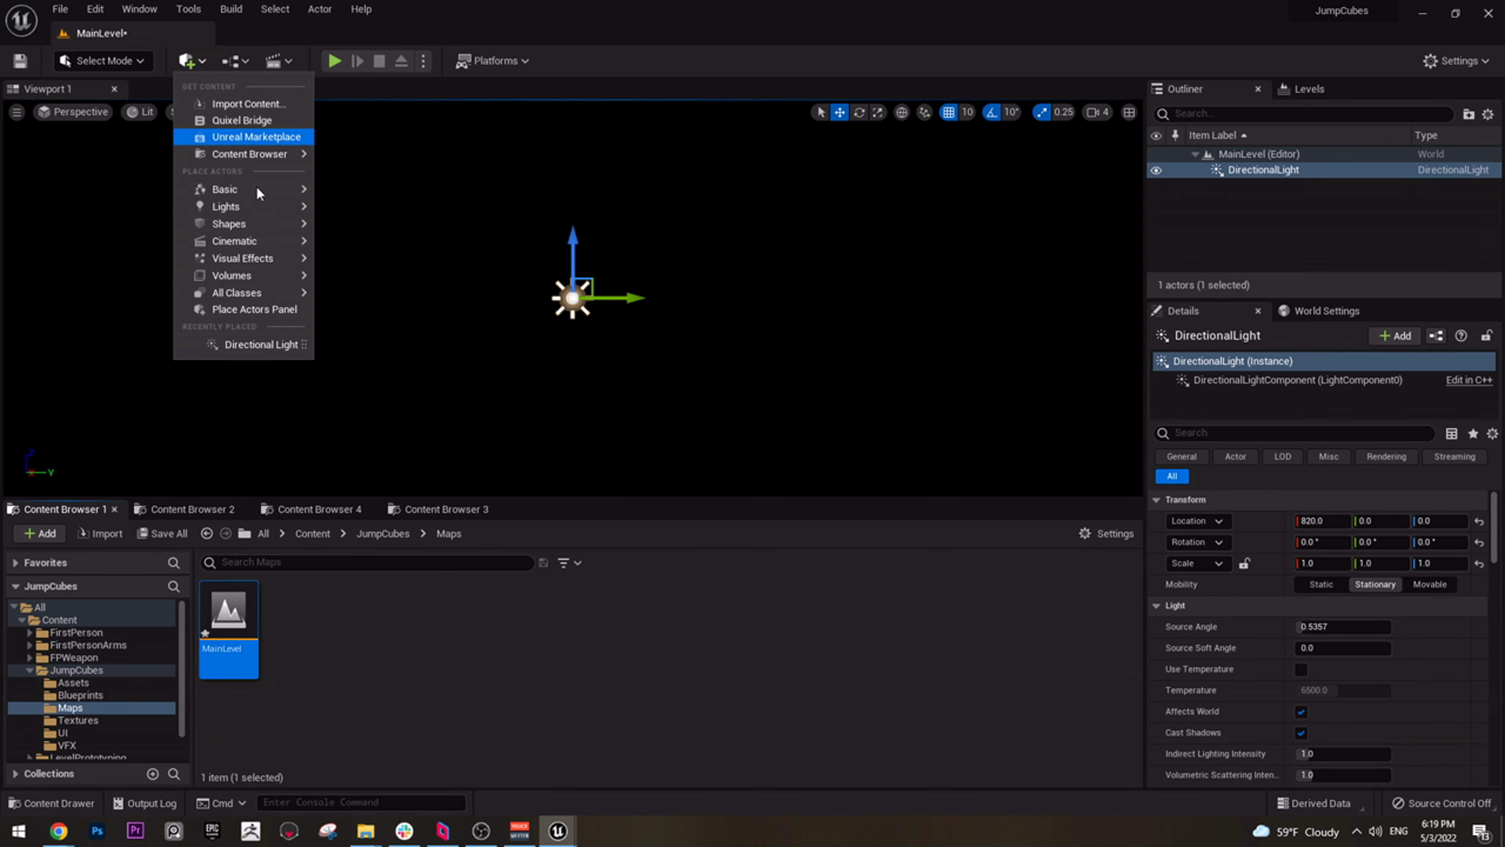
{"action": "mouse_move", "coordinate": [262, 228]}
{"action": "mouse_move", "coordinate": [264, 265]}
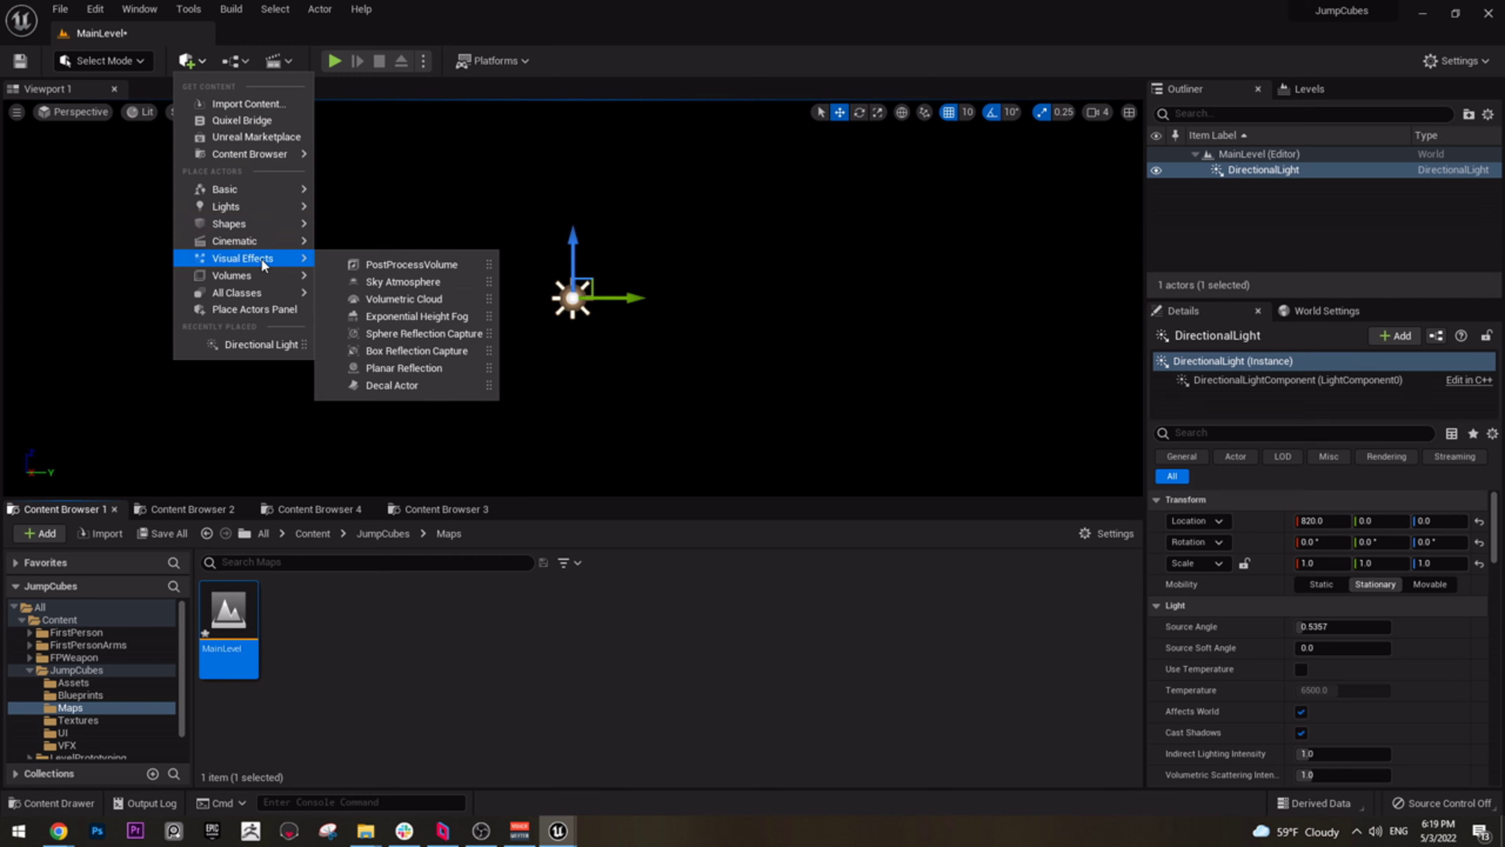
{"action": "left_click", "coordinate": [403, 281]}
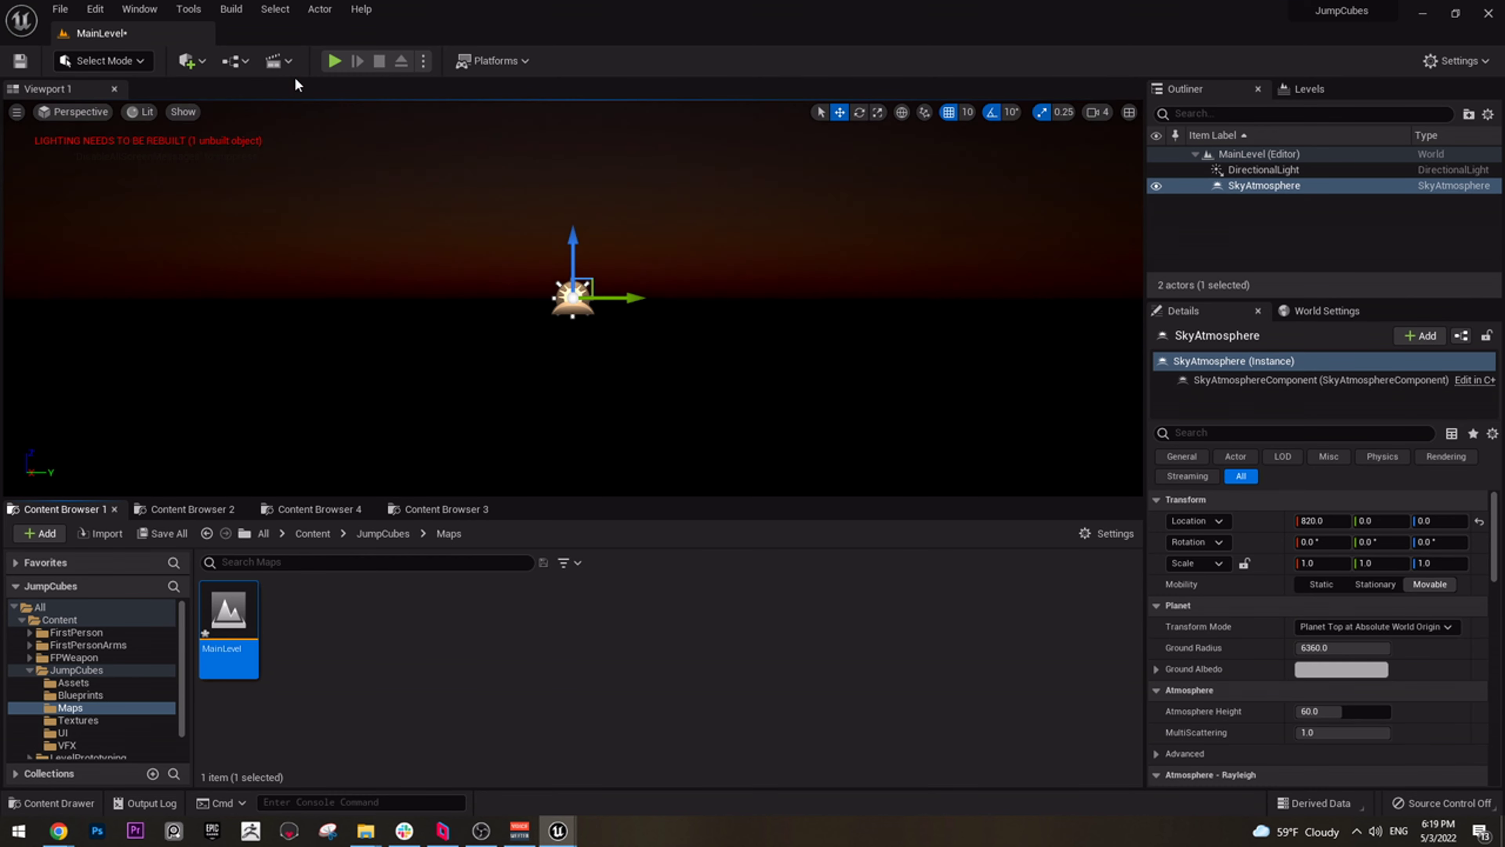
Place a Volumetric Cloud actor in MainLevel
{"action": "mouse_move", "coordinate": [623, 302]}
{"action": "right_mouse_down"}
{"action": "mouse_move", "coordinate": [598, 368]}
{"action": "mouse_move", "coordinate": [658, 326]}
{"action": "mouse_move", "coordinate": [611, 285]}
{"action": "mouse_move", "coordinate": [623, 302]}
{"action": "right_mouse_up"}
{"action": "left_click", "coordinate": [189, 61]}
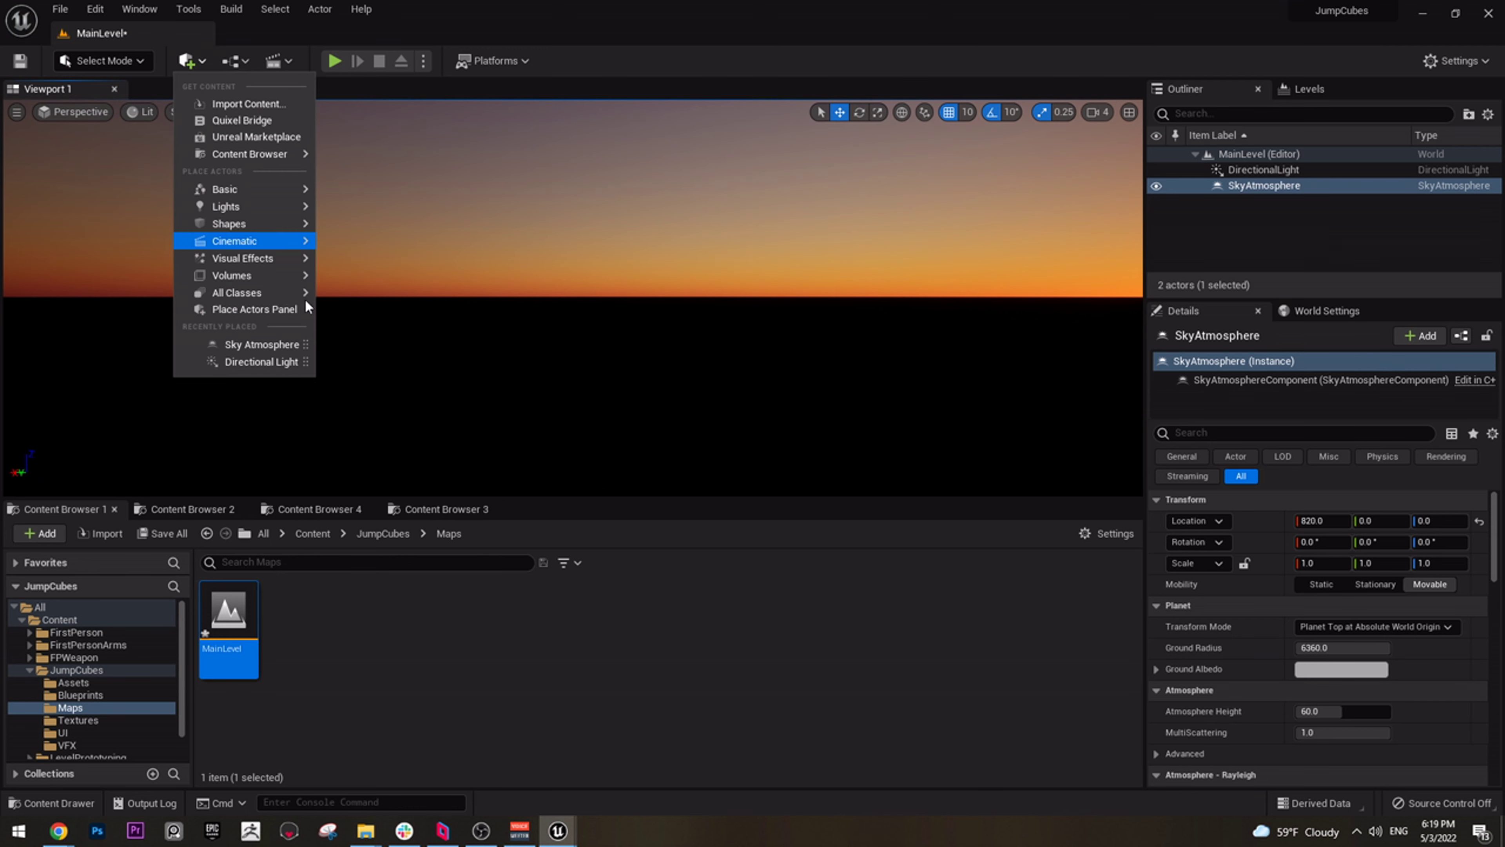
{"action": "mouse_move", "coordinate": [269, 261]}
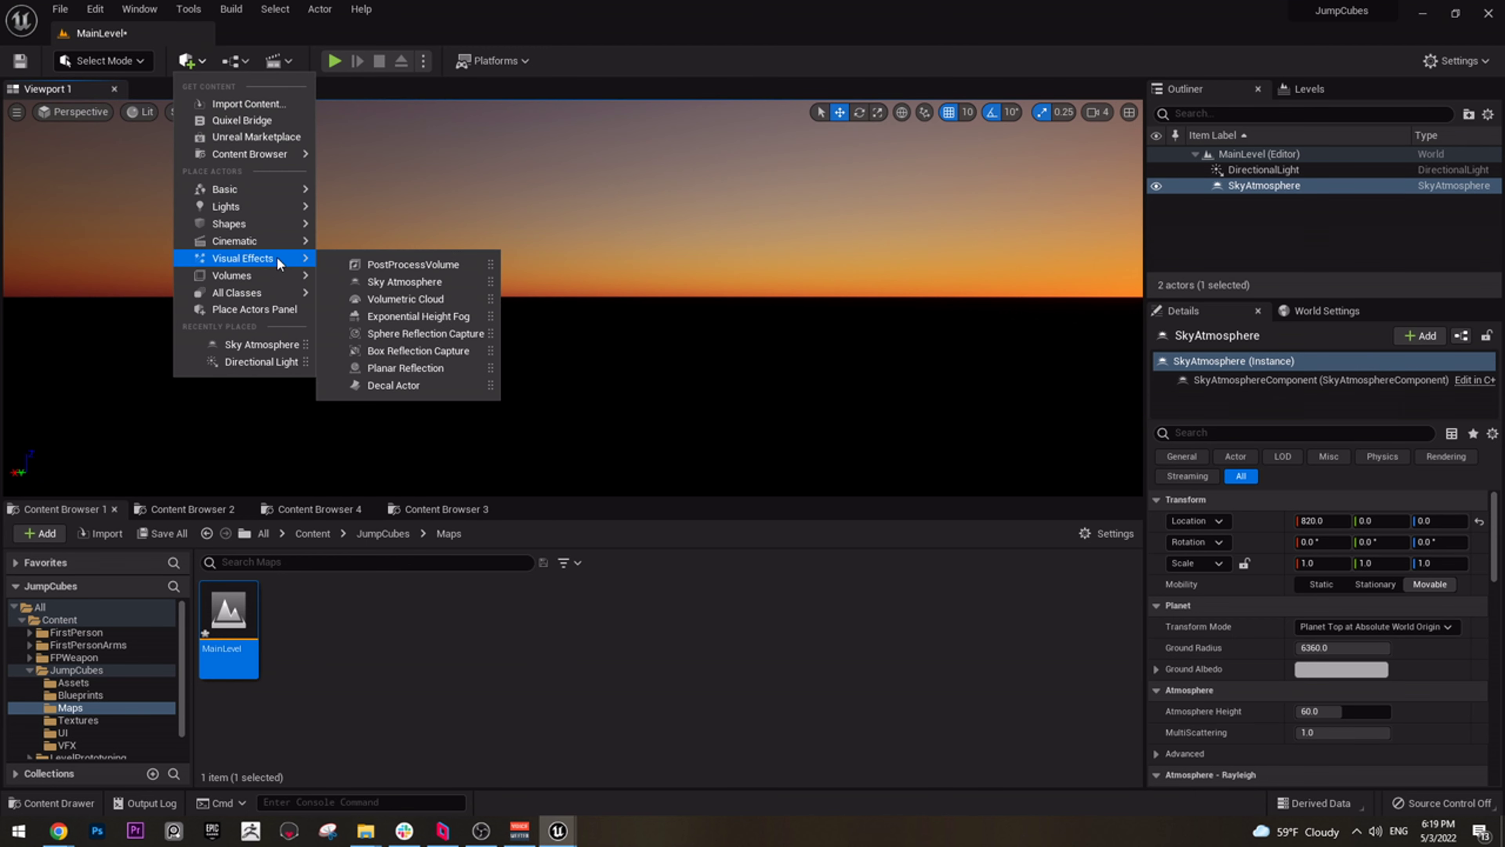
{"action": "left_click", "coordinate": [456, 299]}
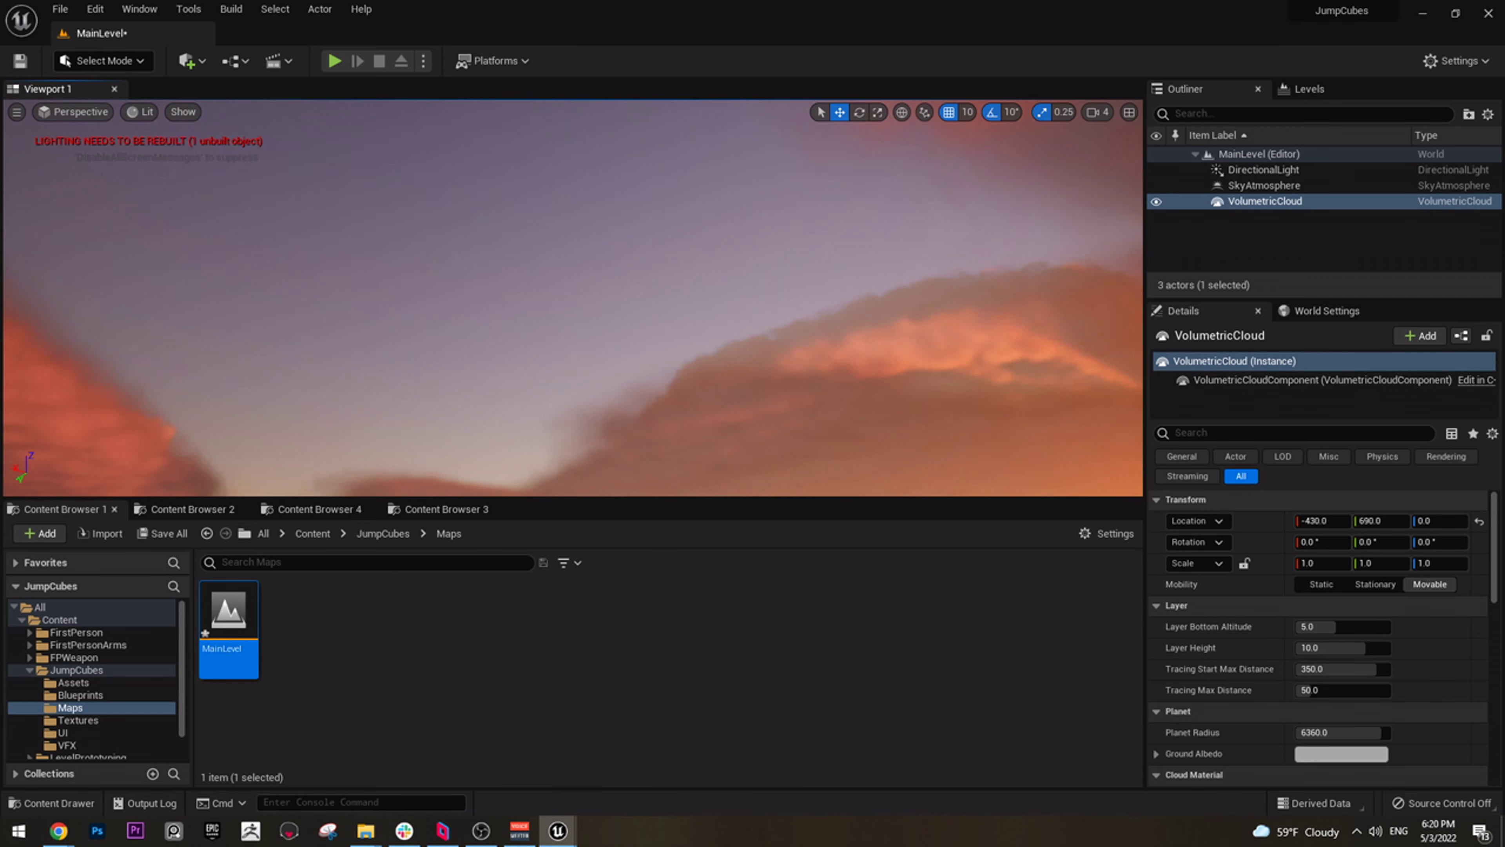
{"action": "right_click_drag", "start_coordinate": [368, 355], "coordinate": [368, 355]}
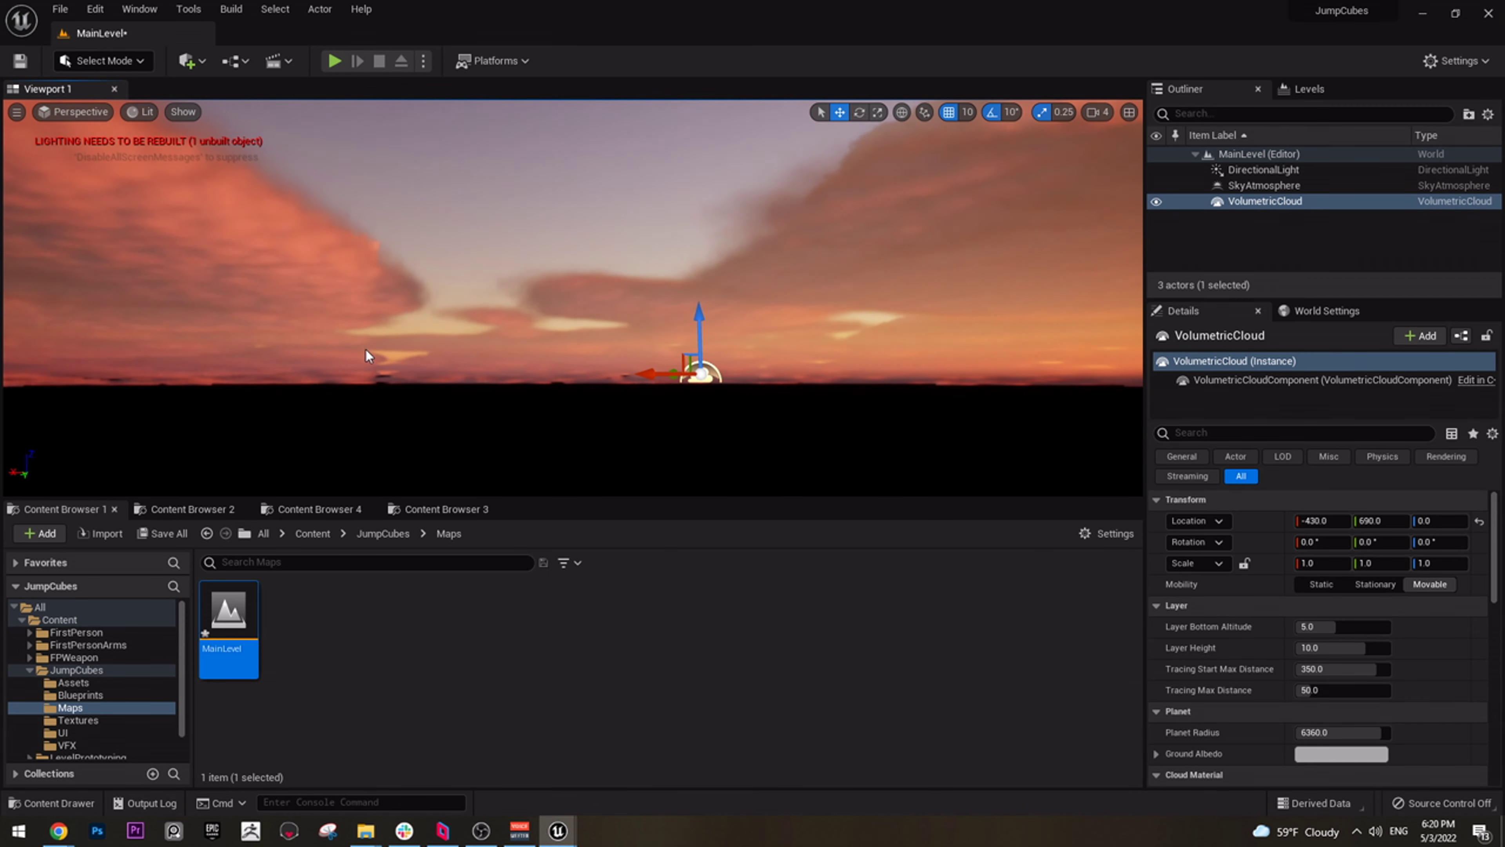
Search all actor classes for fog and place an Exponential Height Fog actor in the level
{"action": "left_click", "coordinate": [191, 61]}
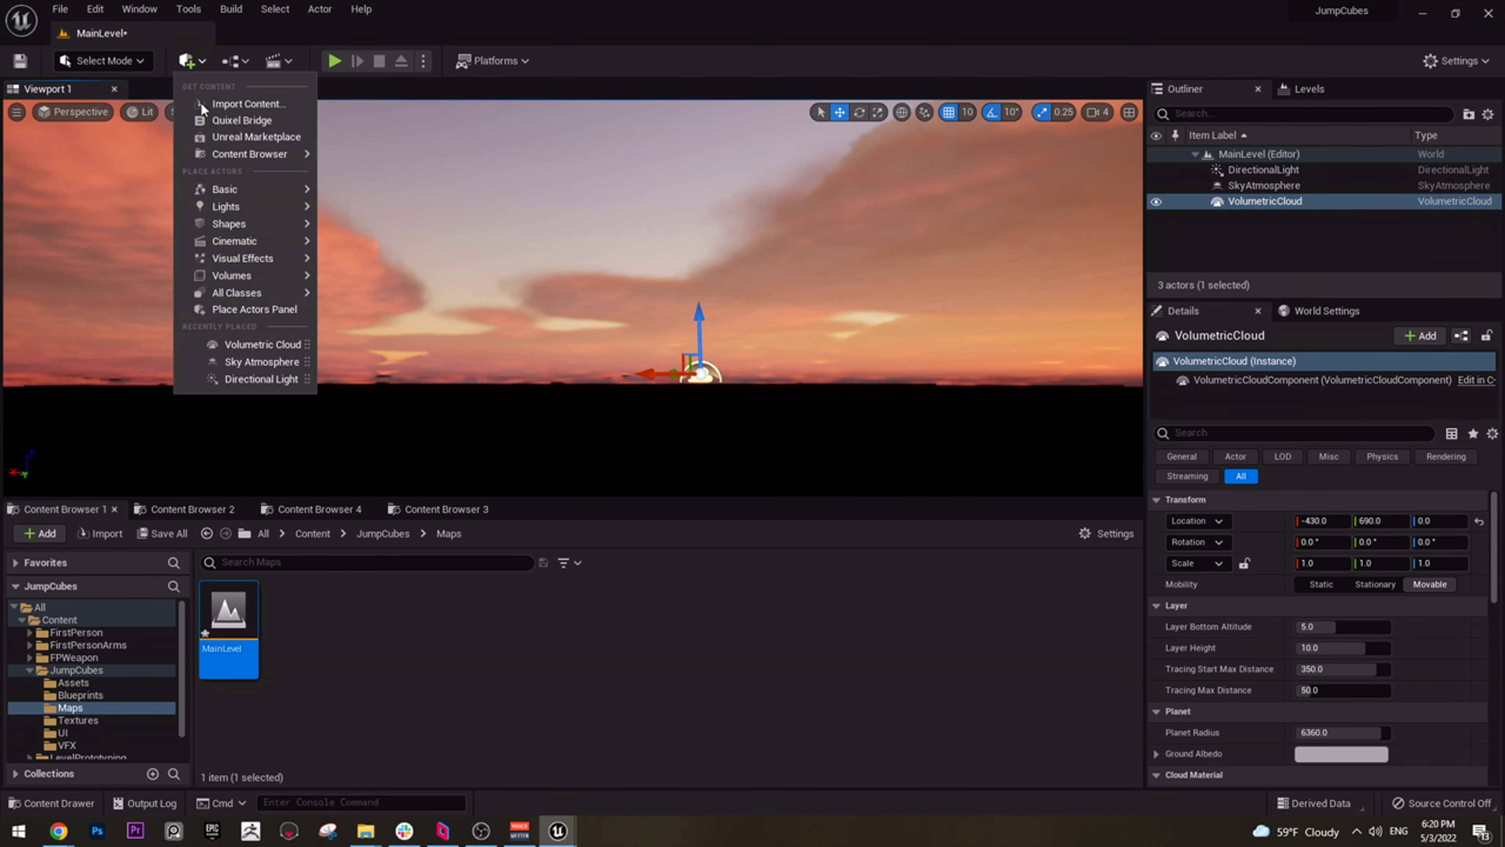
{"action": "mouse_move", "coordinate": [268, 246]}
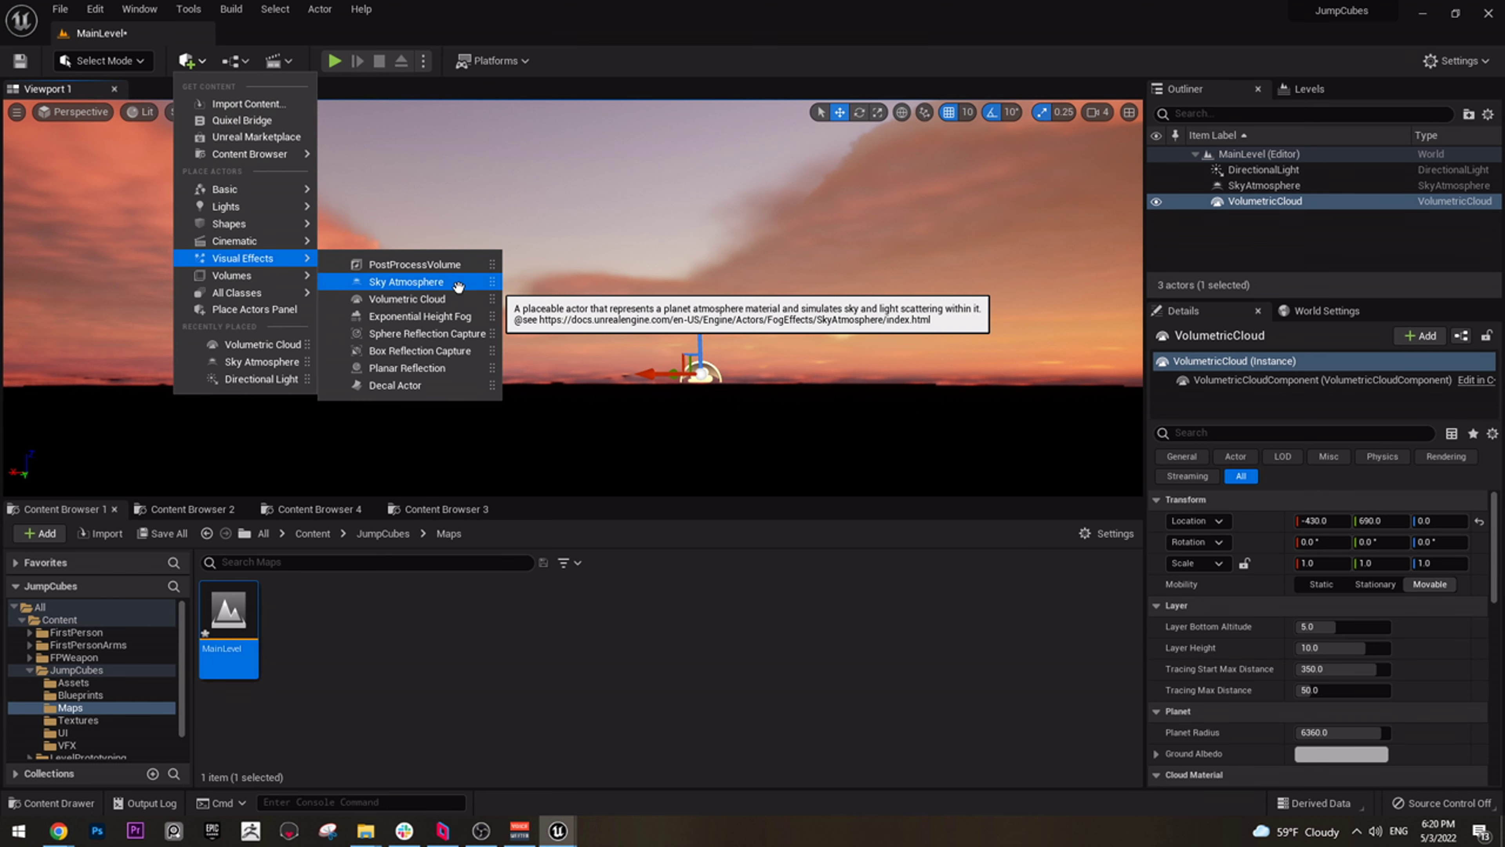
{"action": "mouse_move", "coordinate": [246, 291]}
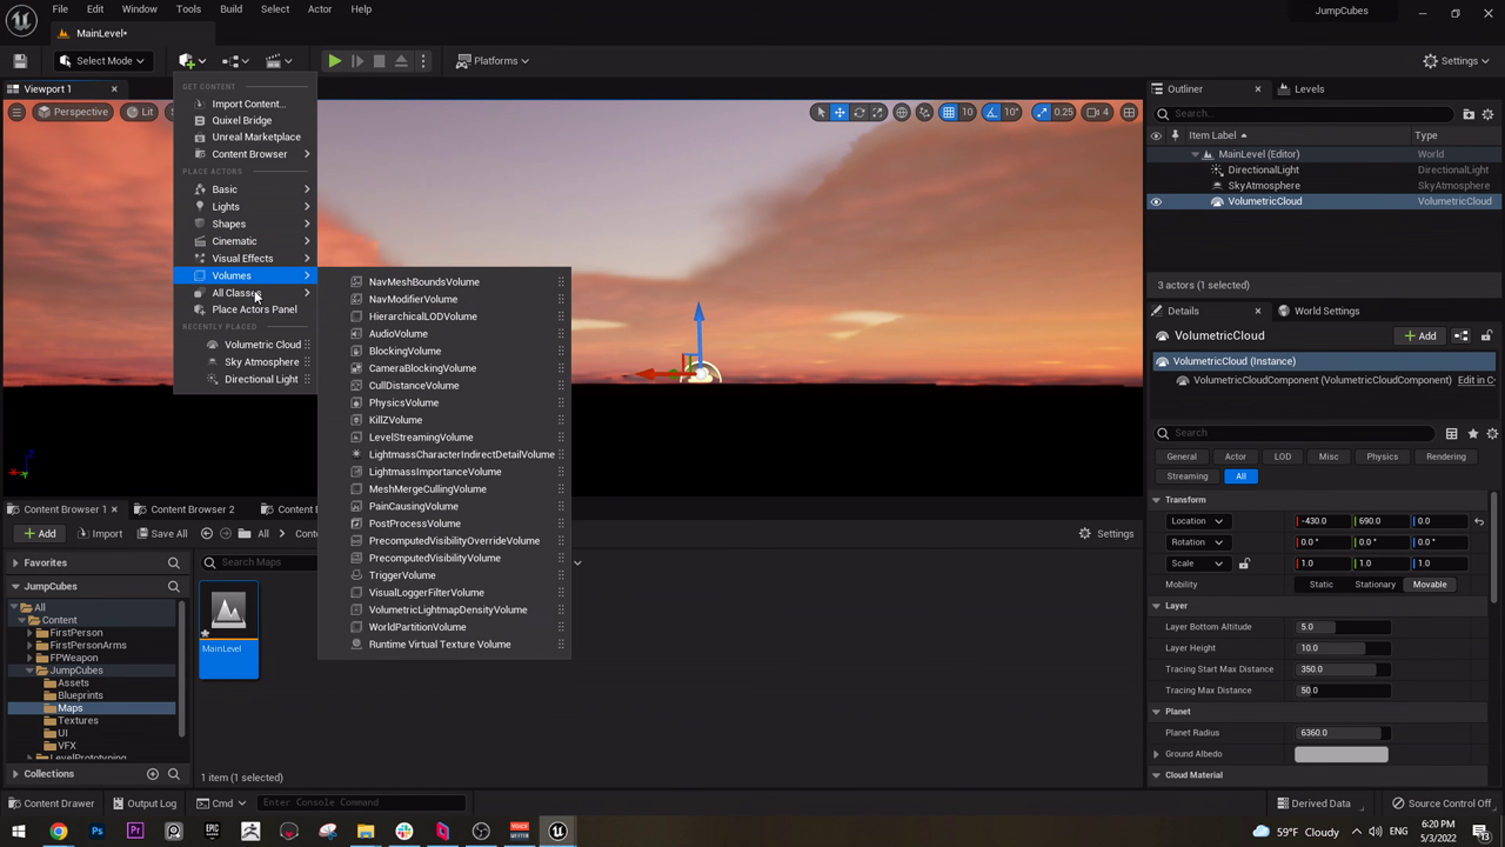
{"action": "type", "text": "fog"}
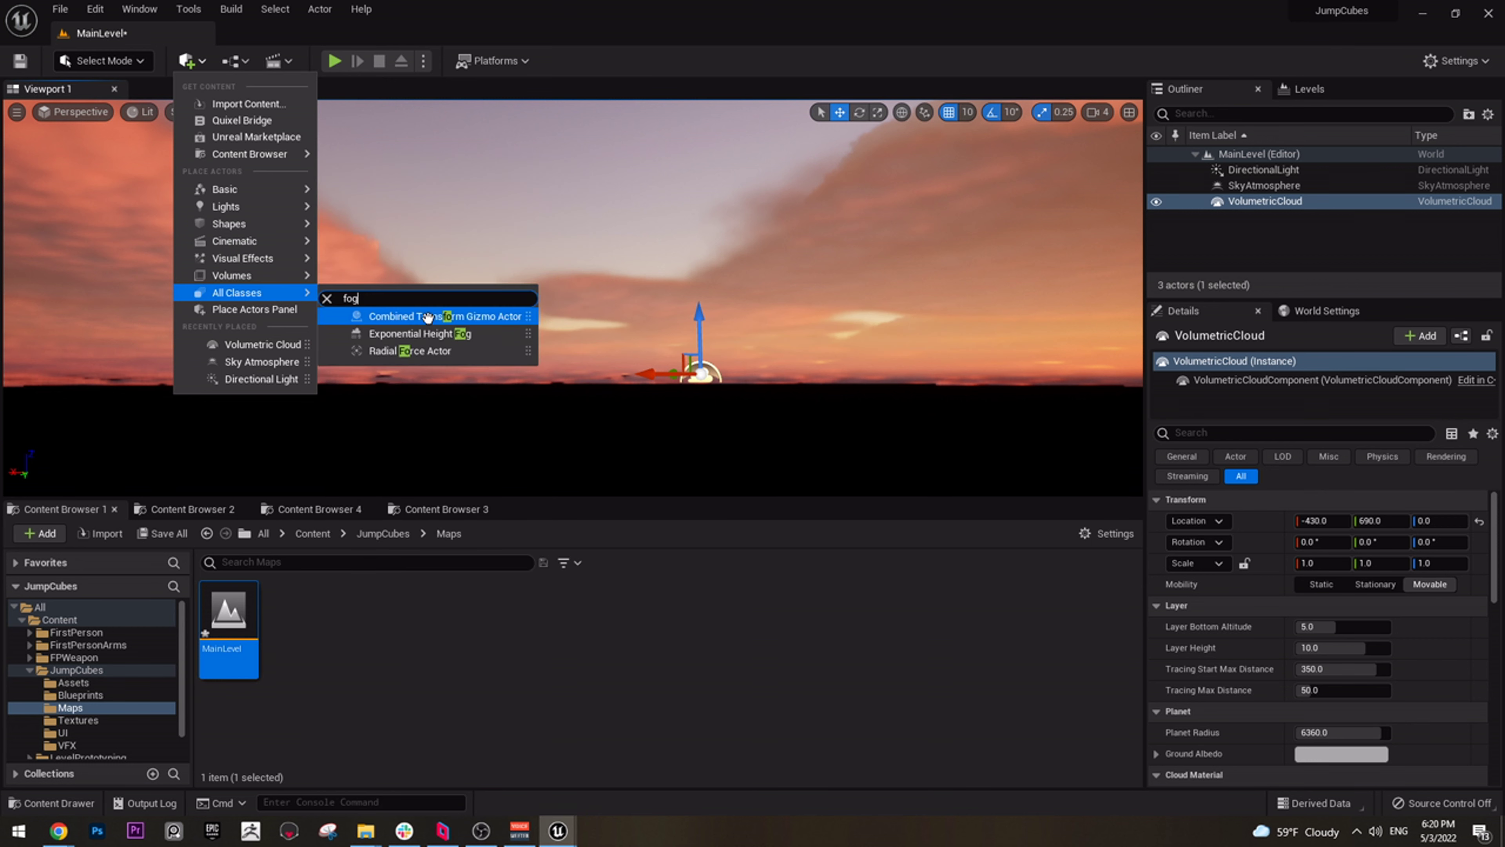
{"action": "left_click", "coordinate": [414, 319]}
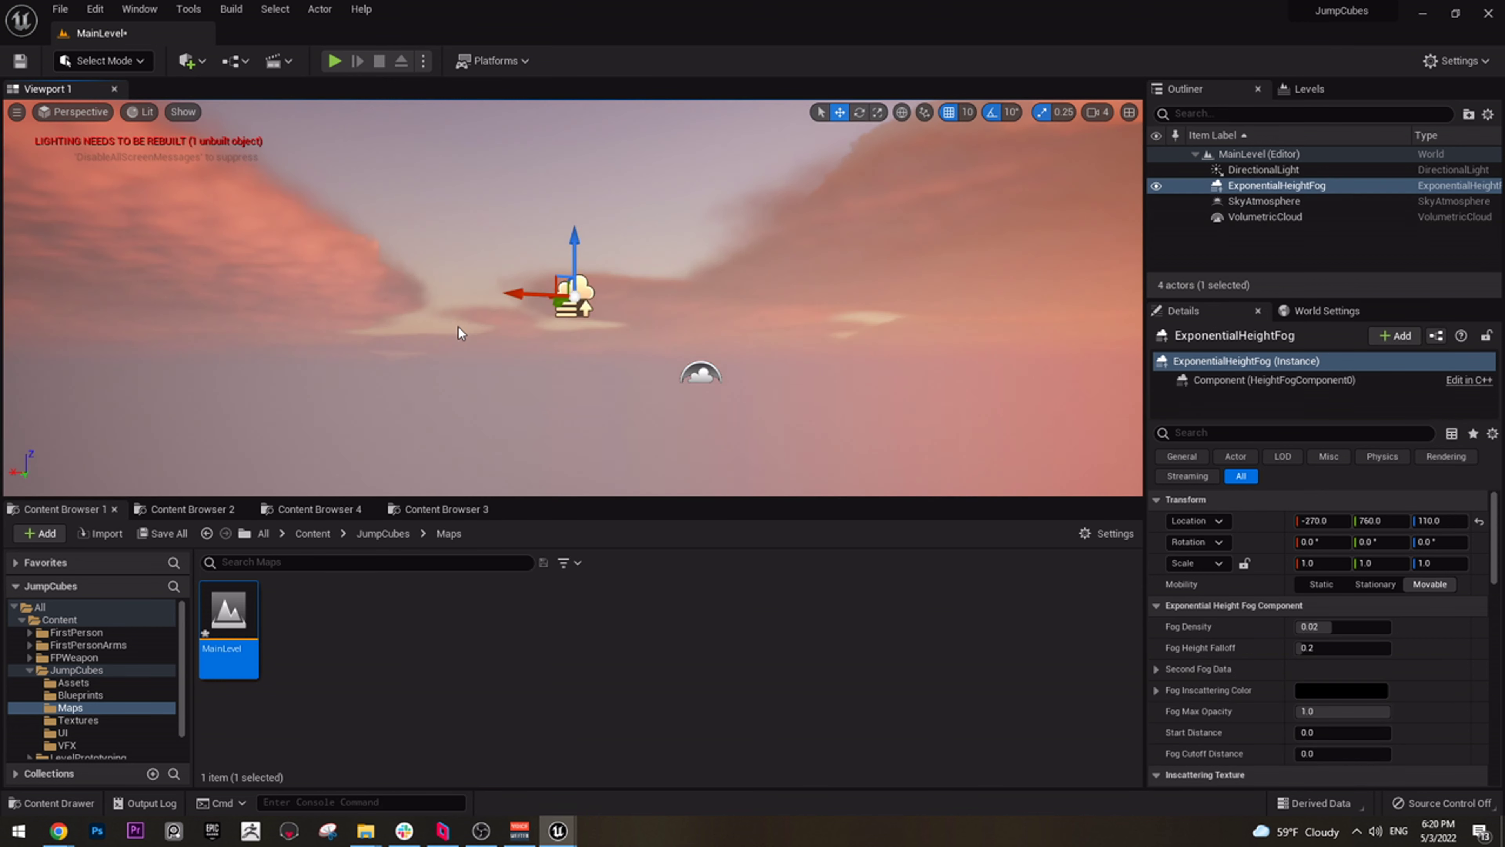
{"action": "right_click_drag", "start_coordinate": [475, 321], "coordinate": [1126, 320]}
{"action": "right_click_drag", "start_coordinate": [569, 296], "coordinate": [823, 326]}
{"action": "mouse_move", "coordinate": [480, 316]}
{"action": "right_mouse_down"}
{"action": "mouse_move", "coordinate": [451, 344]}
{"action": "mouse_move", "coordinate": [480, 316]}
{"action": "right_mouse_up"}
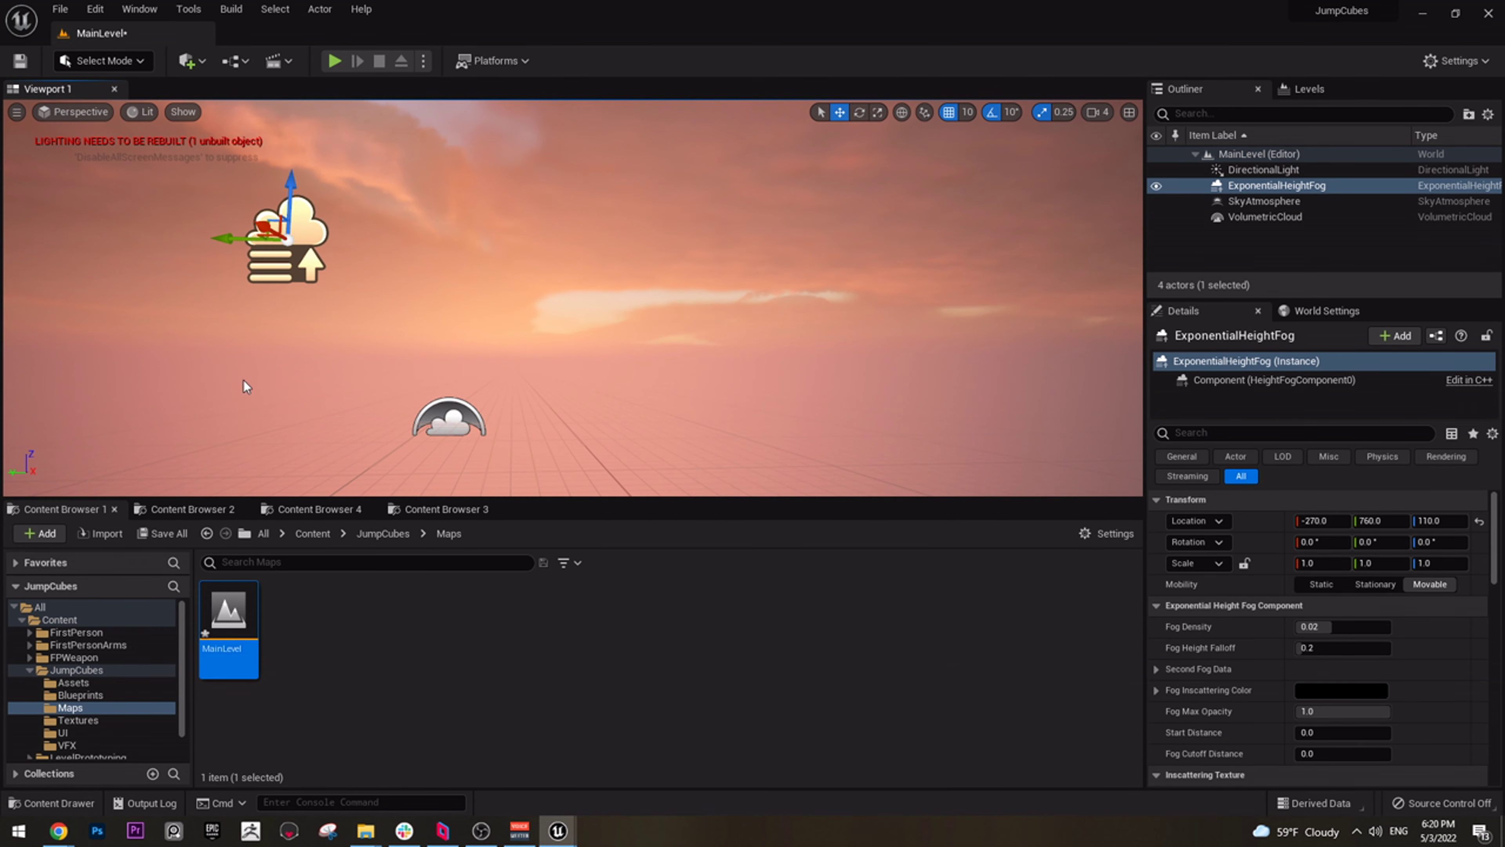
{"action": "right_click_drag", "start_coordinate": [763, 344], "coordinate": [761, 391]}
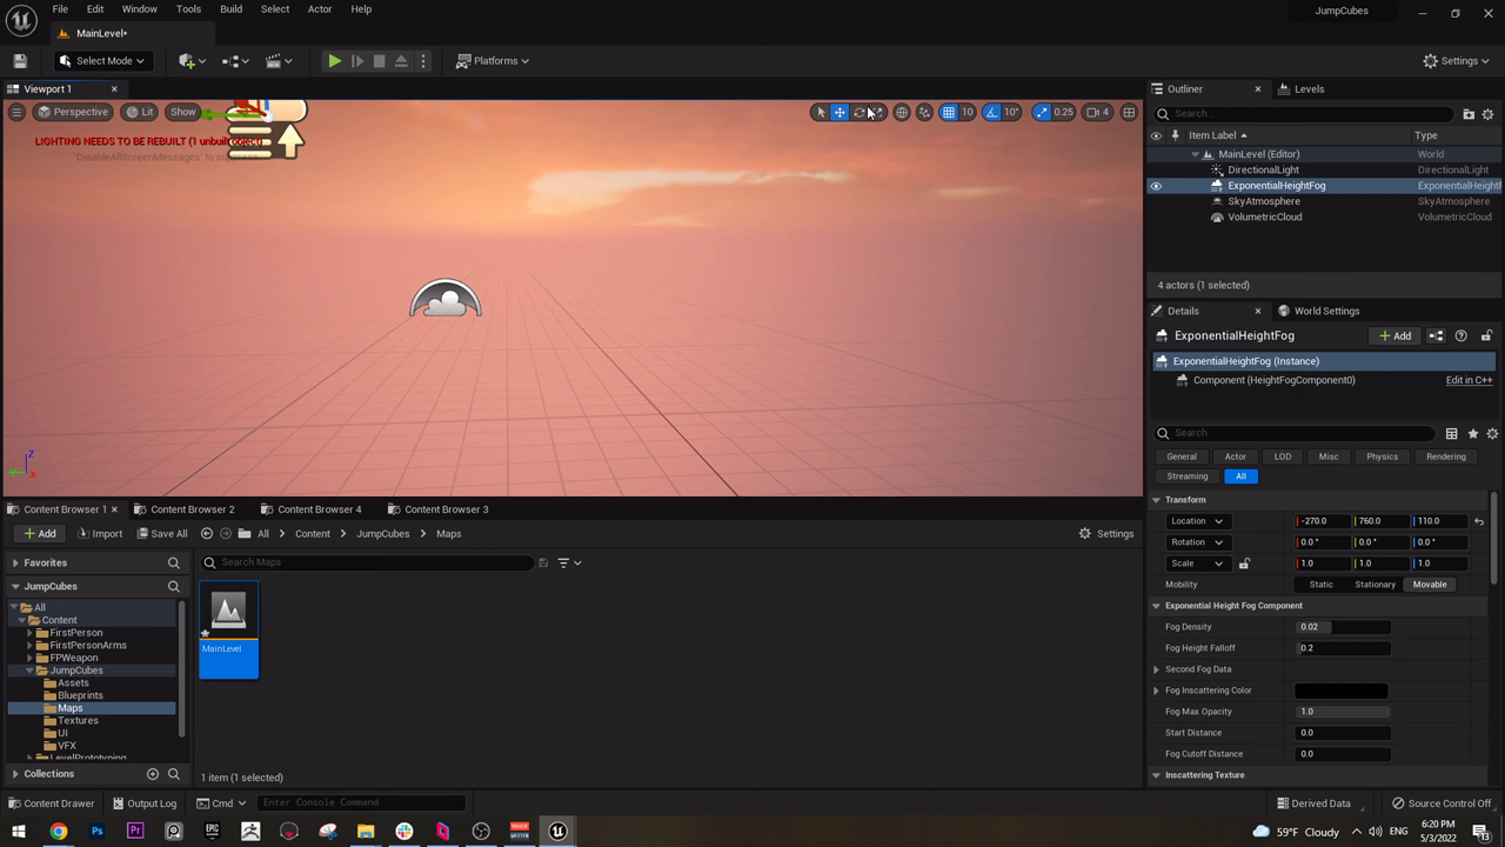
{"action": "mouse_move", "coordinate": [266, 221]}
{"action": "right_mouse_down"}
{"action": "mouse_move", "coordinate": [237, 172]}
{"action": "mouse_move", "coordinate": [266, 221]}
{"action": "right_mouse_up"}
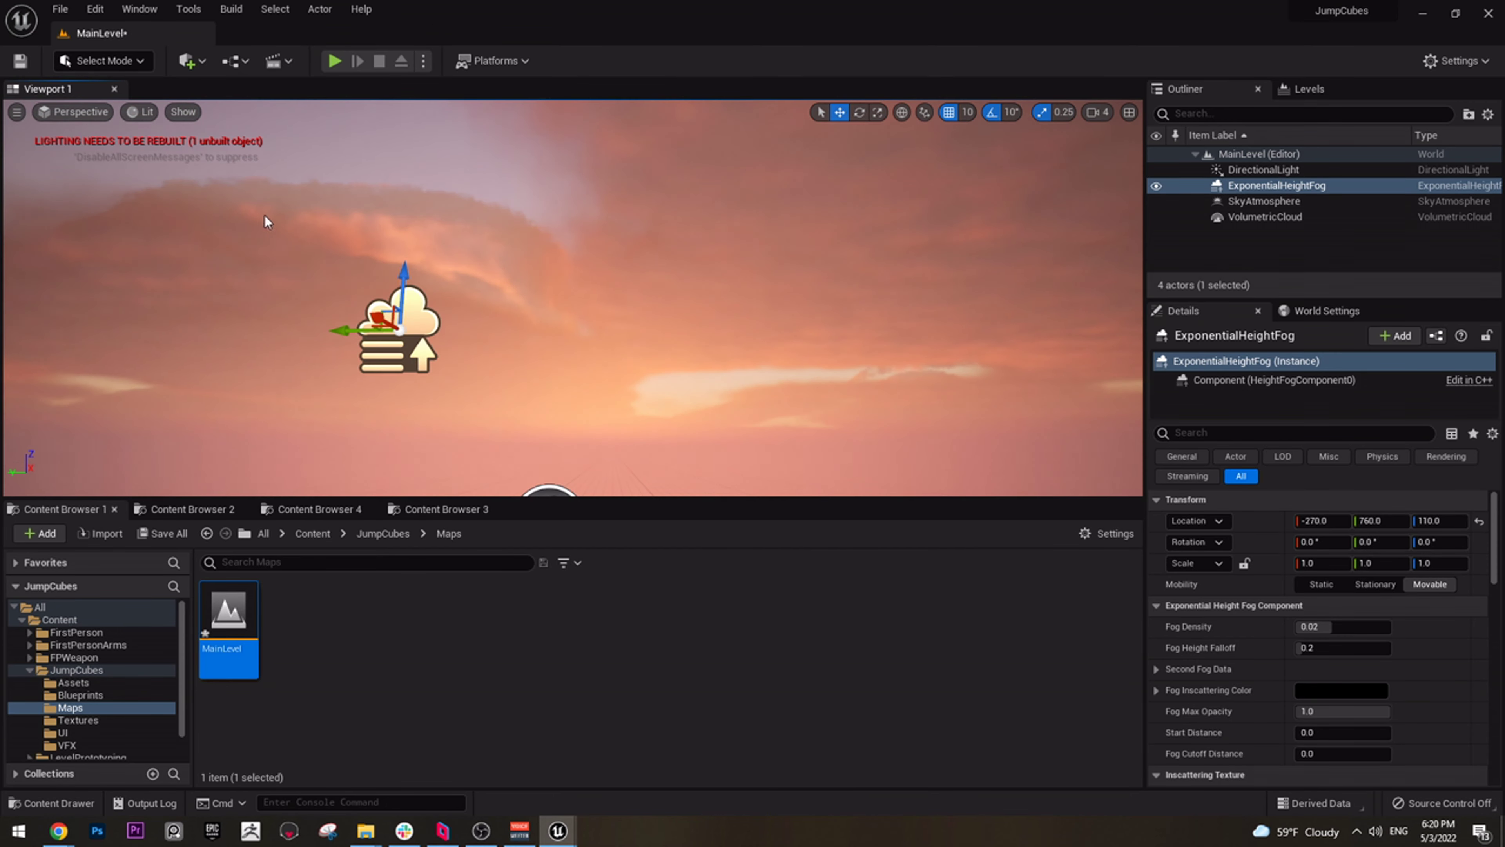
{"action": "right_click_drag", "start_coordinate": [803, 160], "coordinate": [505, 150]}
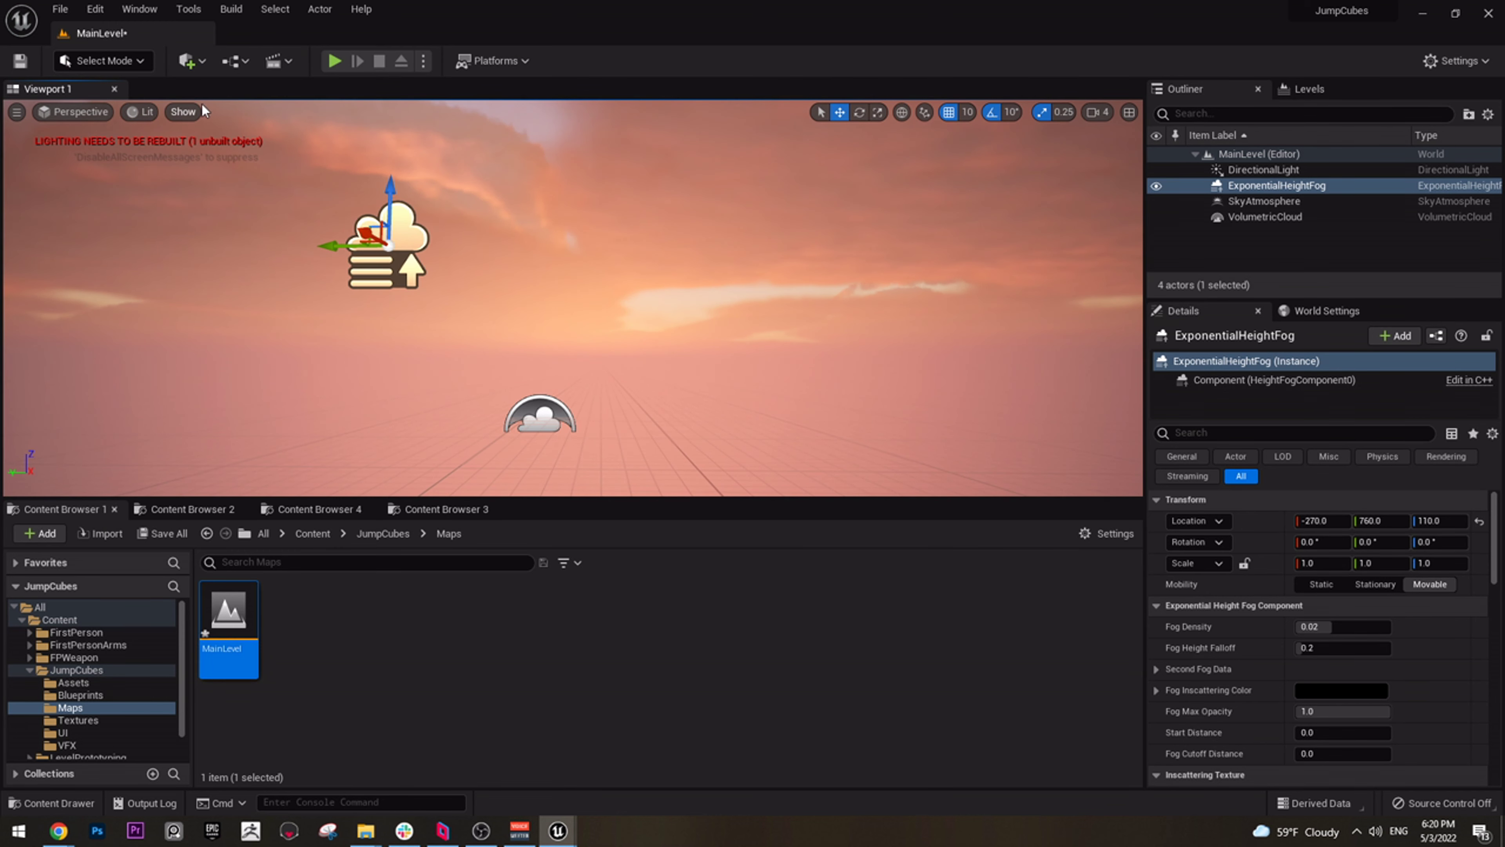
{"action": "left_click", "coordinate": [190, 61]}
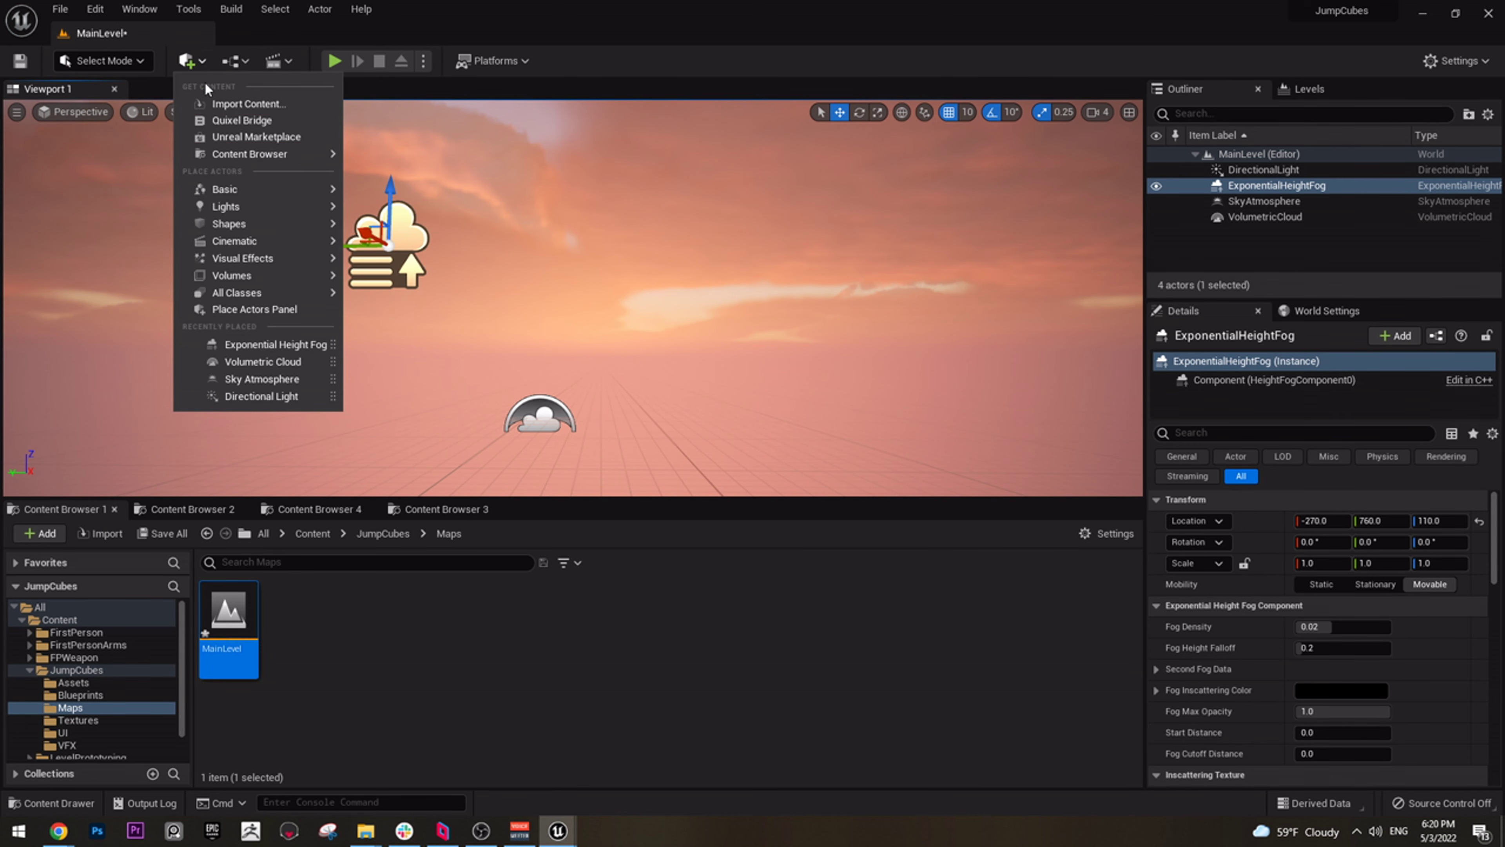
{"action": "mouse_move", "coordinate": [285, 212]}
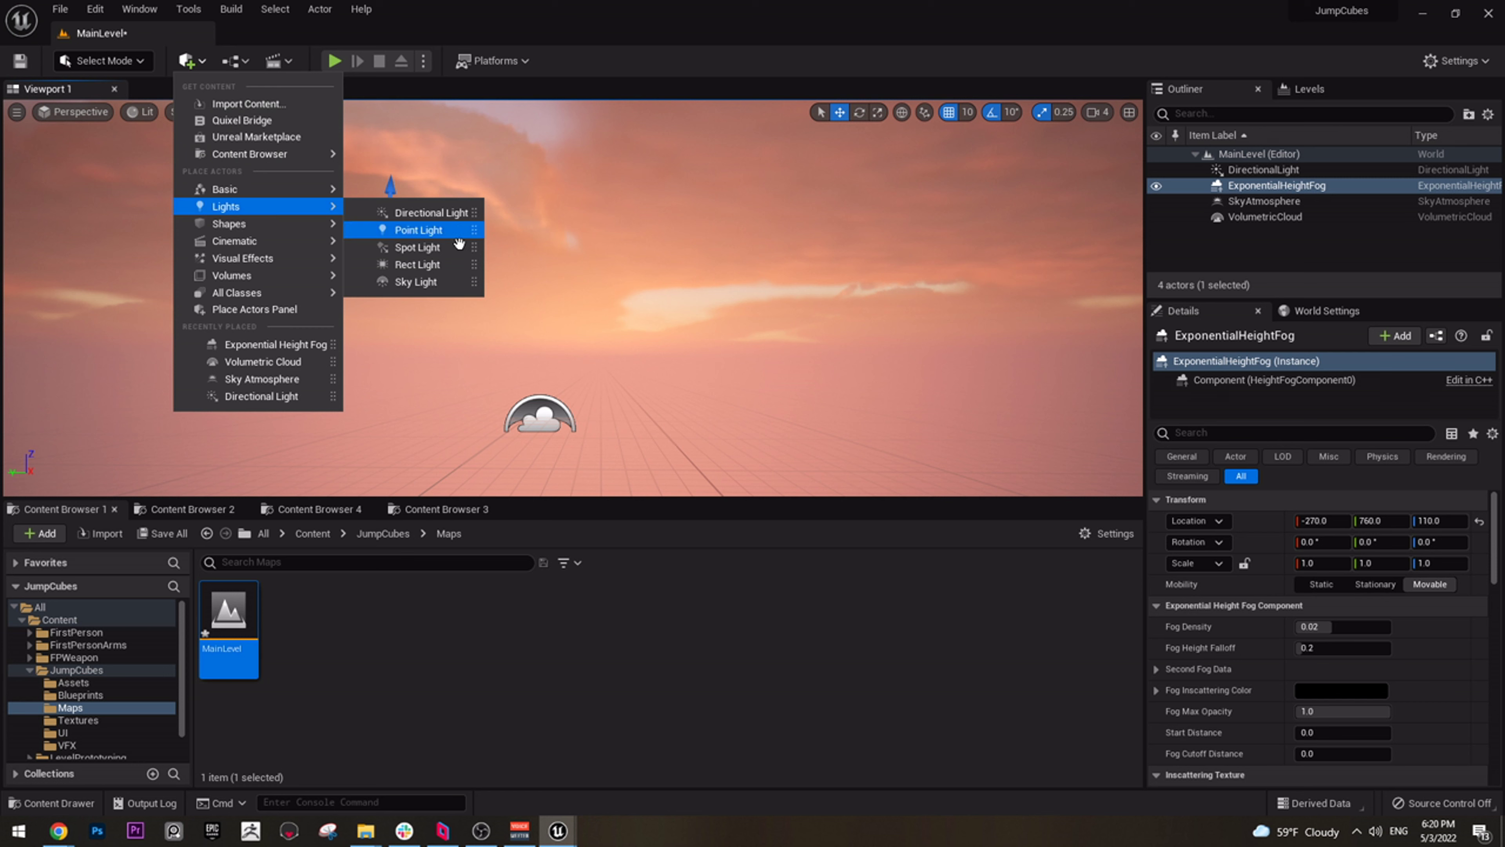
{"action": "left_click", "coordinate": [440, 283]}
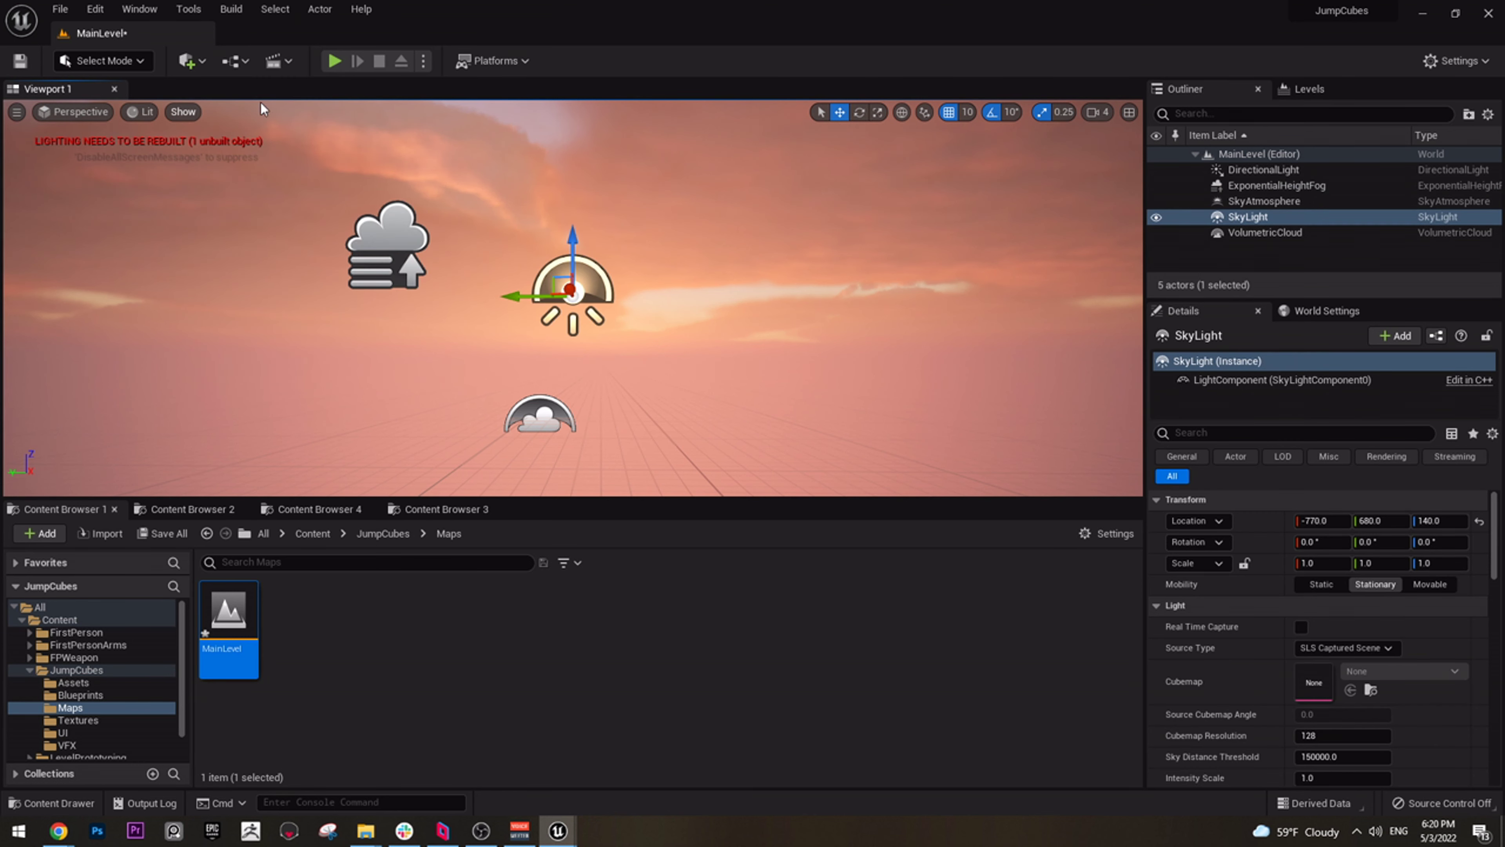
{"action": "left_click", "coordinate": [1241, 221]}
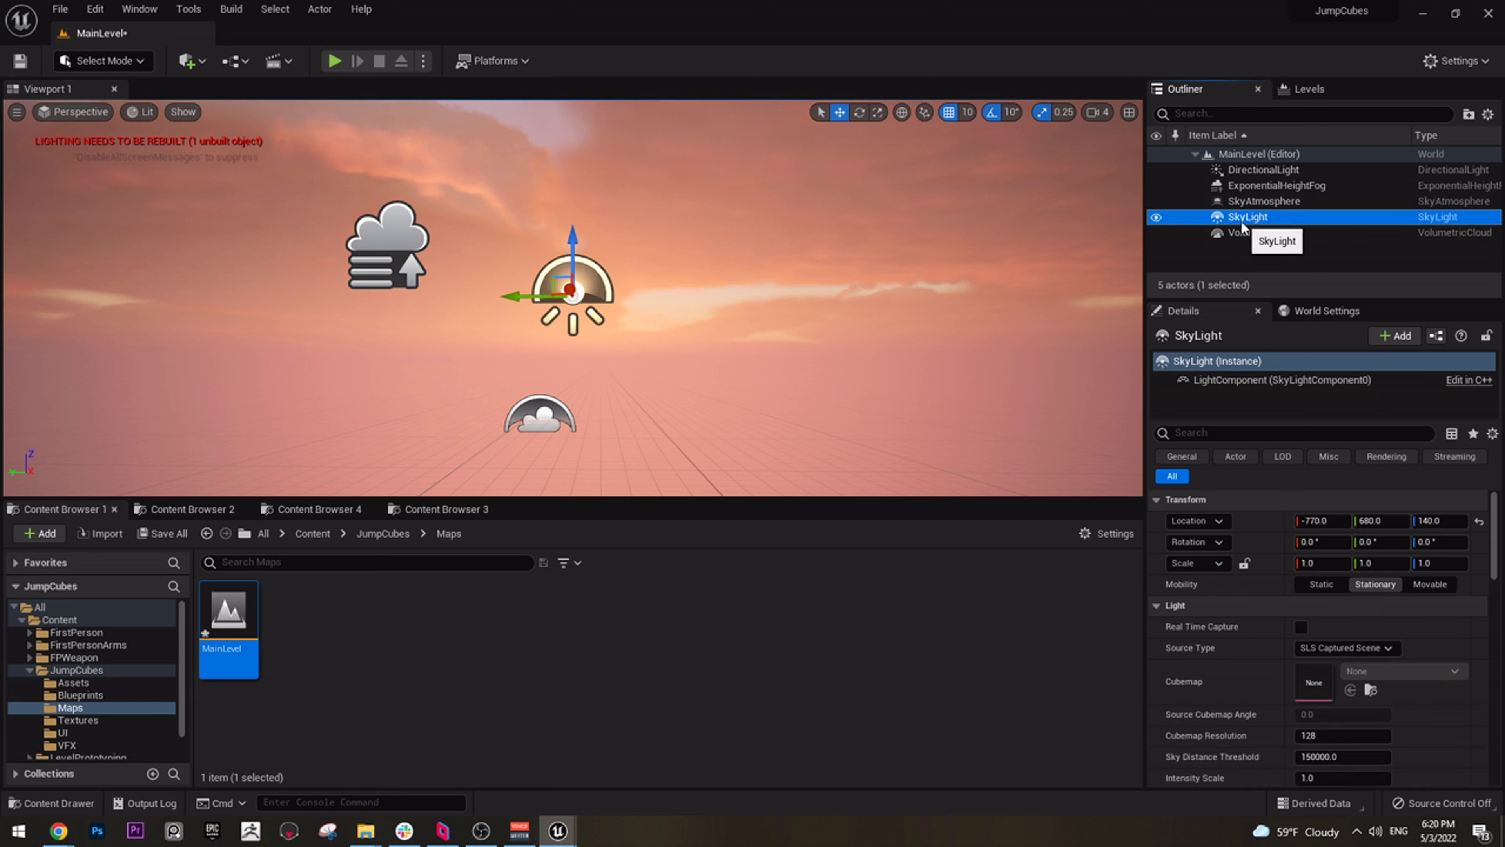
{"action": "key", "text": "Delete"}
Search all actor classes for post and place a PostProcessVolume in the level
{"action": "left_click", "coordinate": [201, 61]}
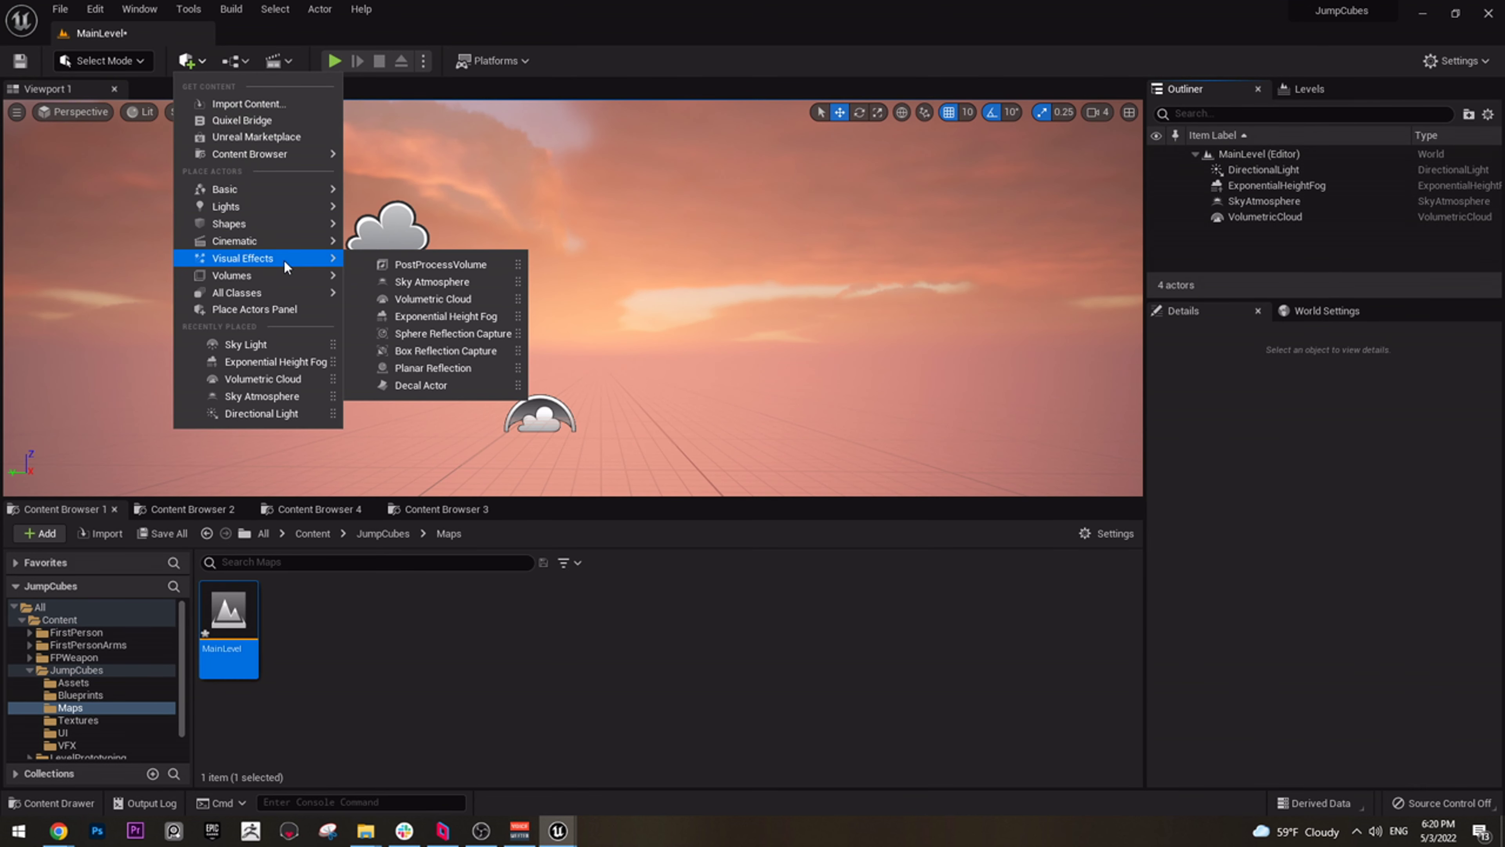
{"action": "mouse_move", "coordinate": [277, 296]}
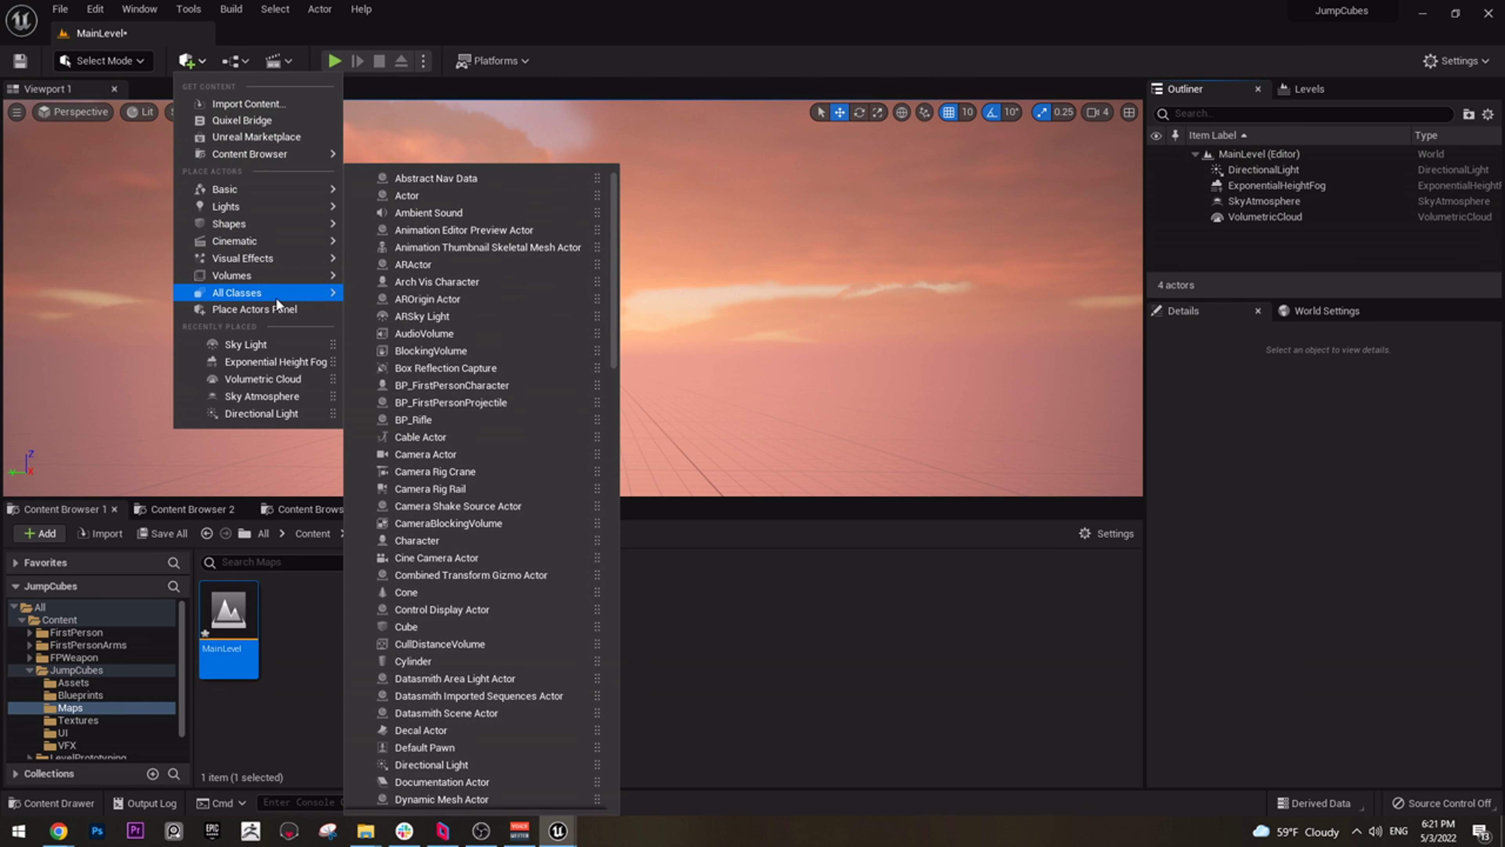
{"action": "type", "text": "post"}
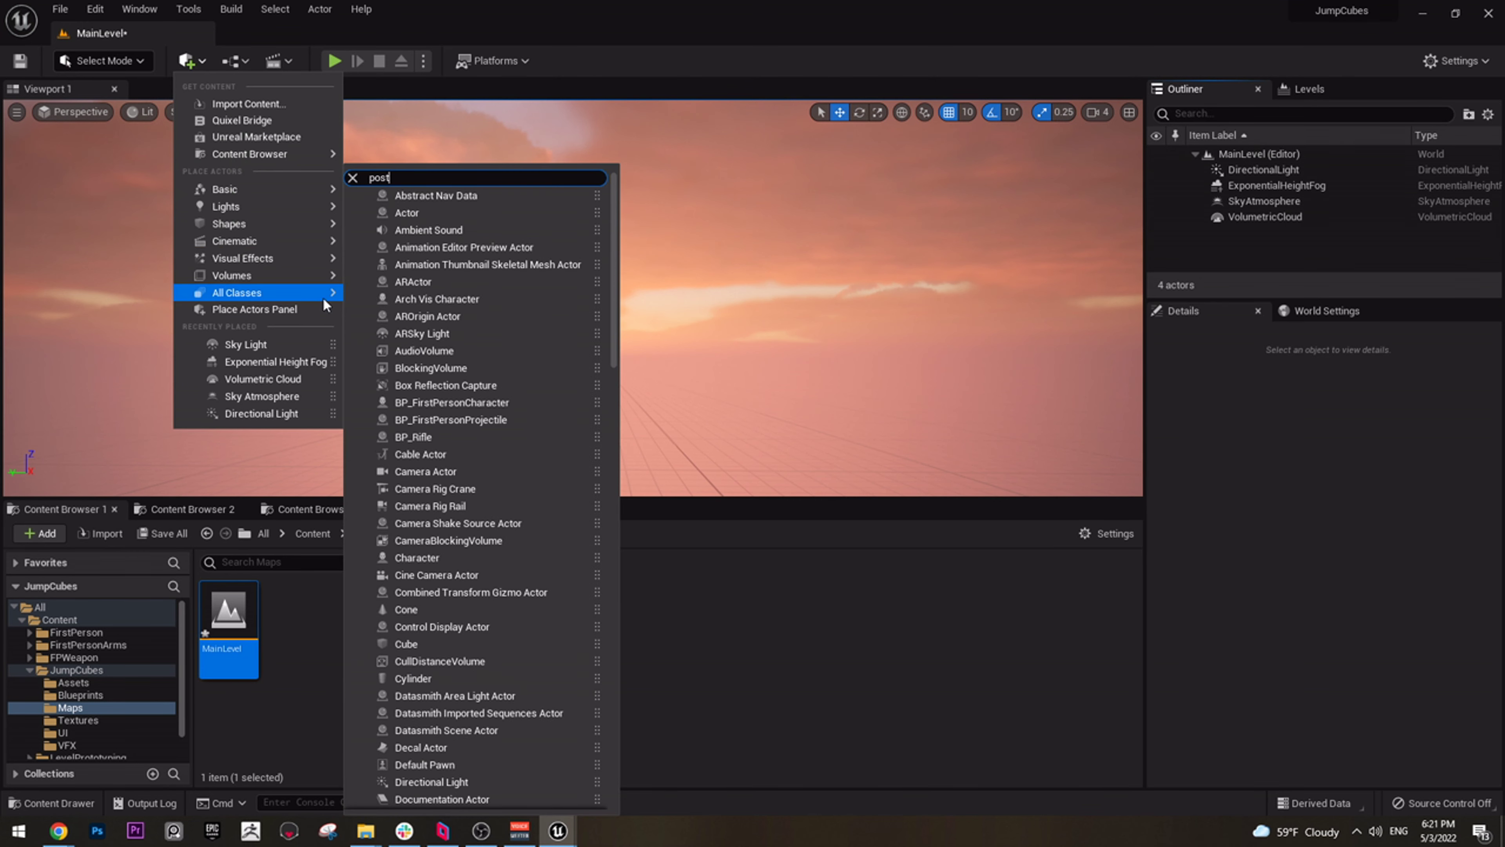
{"action": "left_click", "coordinate": [451, 315]}
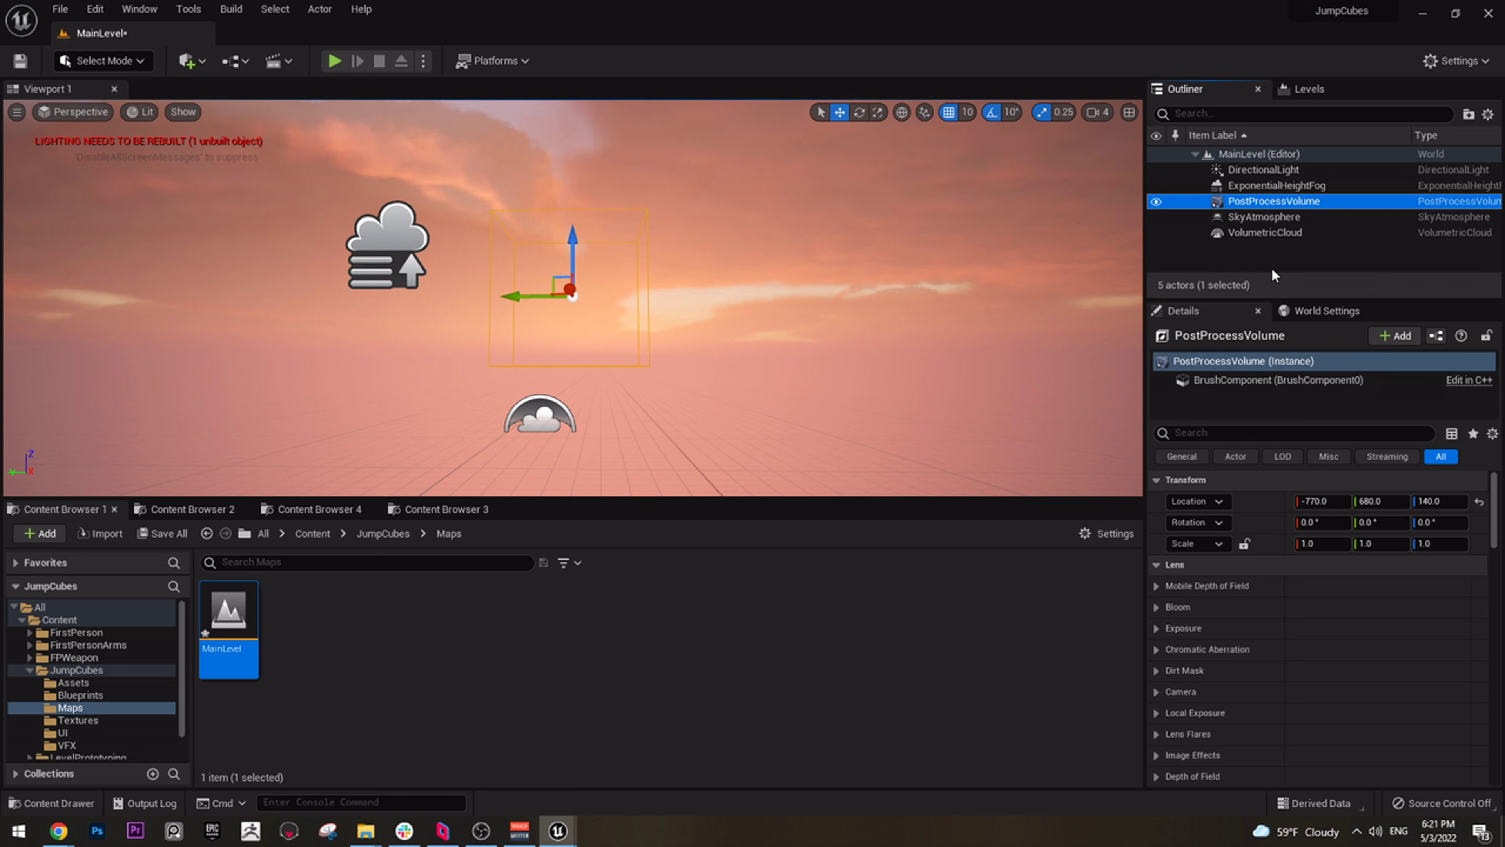
Enable Infinite Extent (Unbound) in the Post Process Volume Settings of the PostProcessVolume
{"action": "left_click", "coordinate": [1345, 199]}
{"action": "left_click", "coordinate": [1346, 190]}
{"action": "left_click", "coordinate": [1331, 201]}
{"action": "scroll", "coordinate": [1306, 588], "scroll_direction": "down", "scroll_amount": 10}
{"action": "scroll", "coordinate": [1353, 627], "scroll_direction": "down", "scroll_amount": 15}
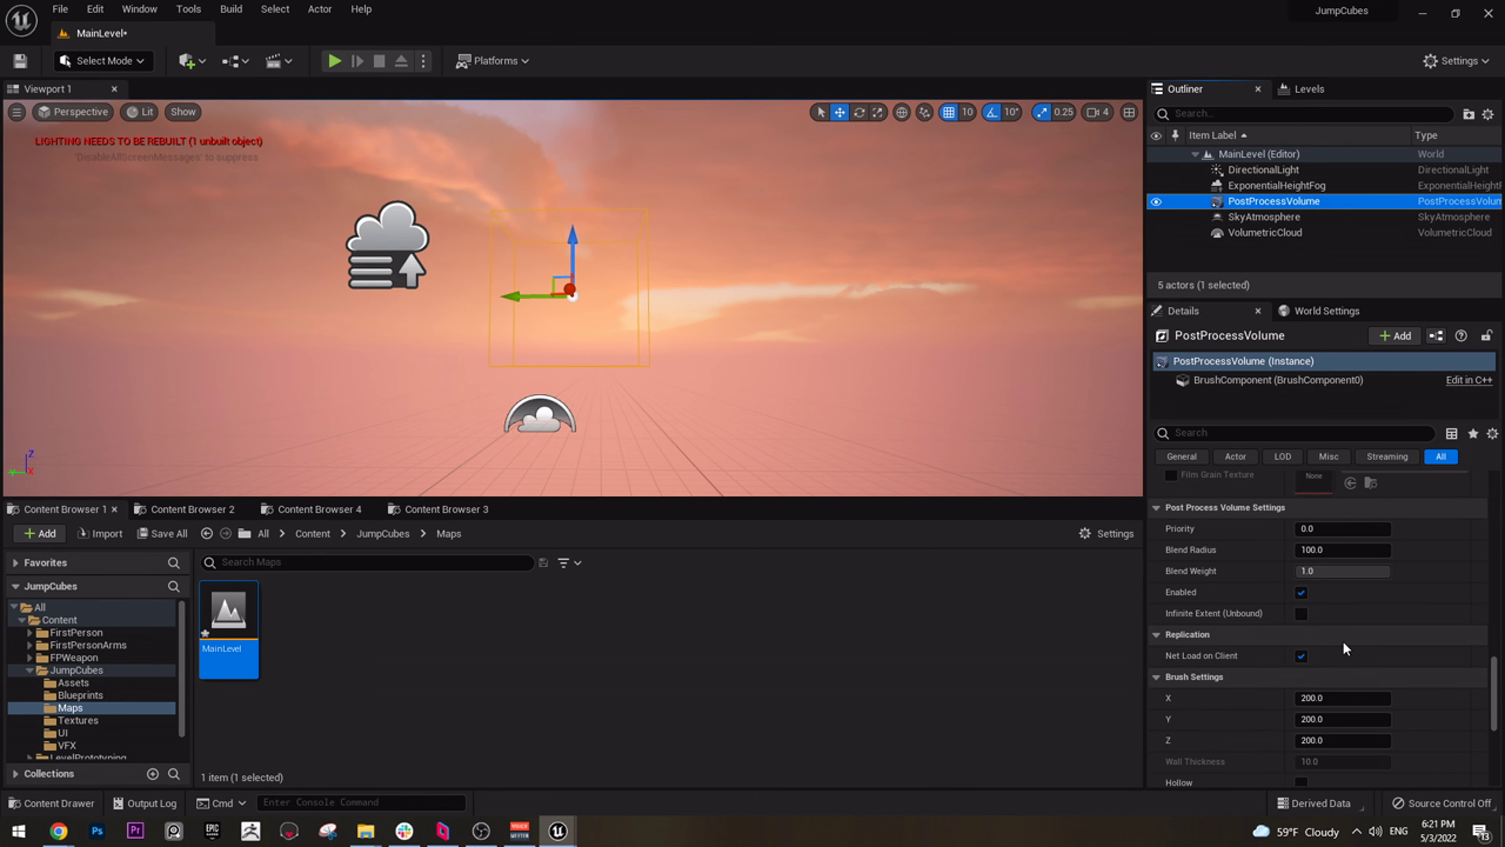
{"action": "left_click", "coordinate": [1301, 615]}
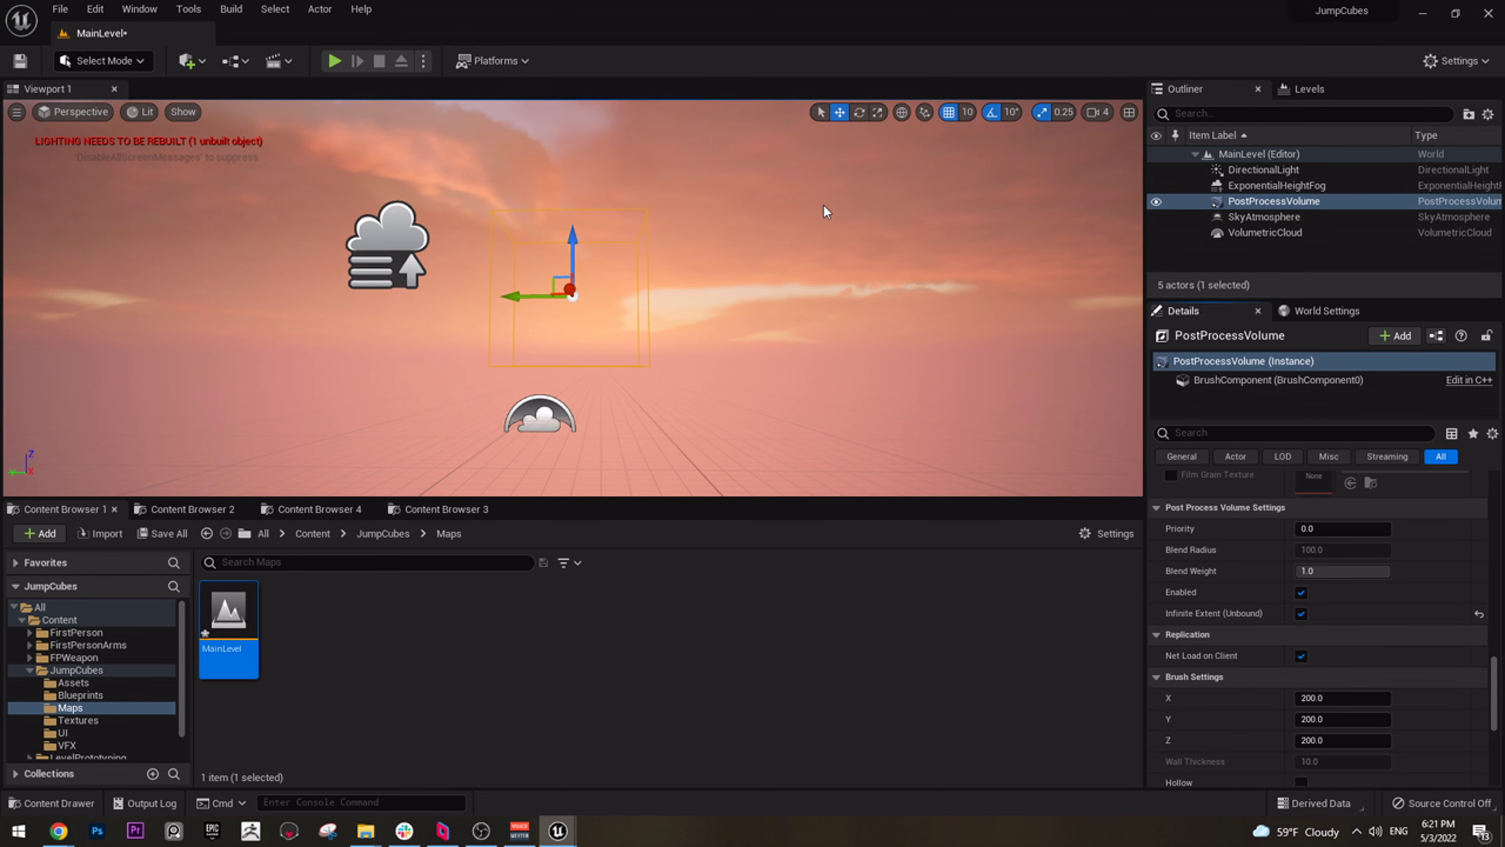
{"action": "mouse_move", "coordinate": [779, 277]}
{"action": "right_mouse_down"}
{"action": "mouse_move", "coordinate": [722, 356]}
{"action": "mouse_move", "coordinate": [776, 349]}
{"action": "mouse_move", "coordinate": [779, 277]}
{"action": "mouse_move", "coordinate": [779, 291]}
{"action": "right_mouse_up"}
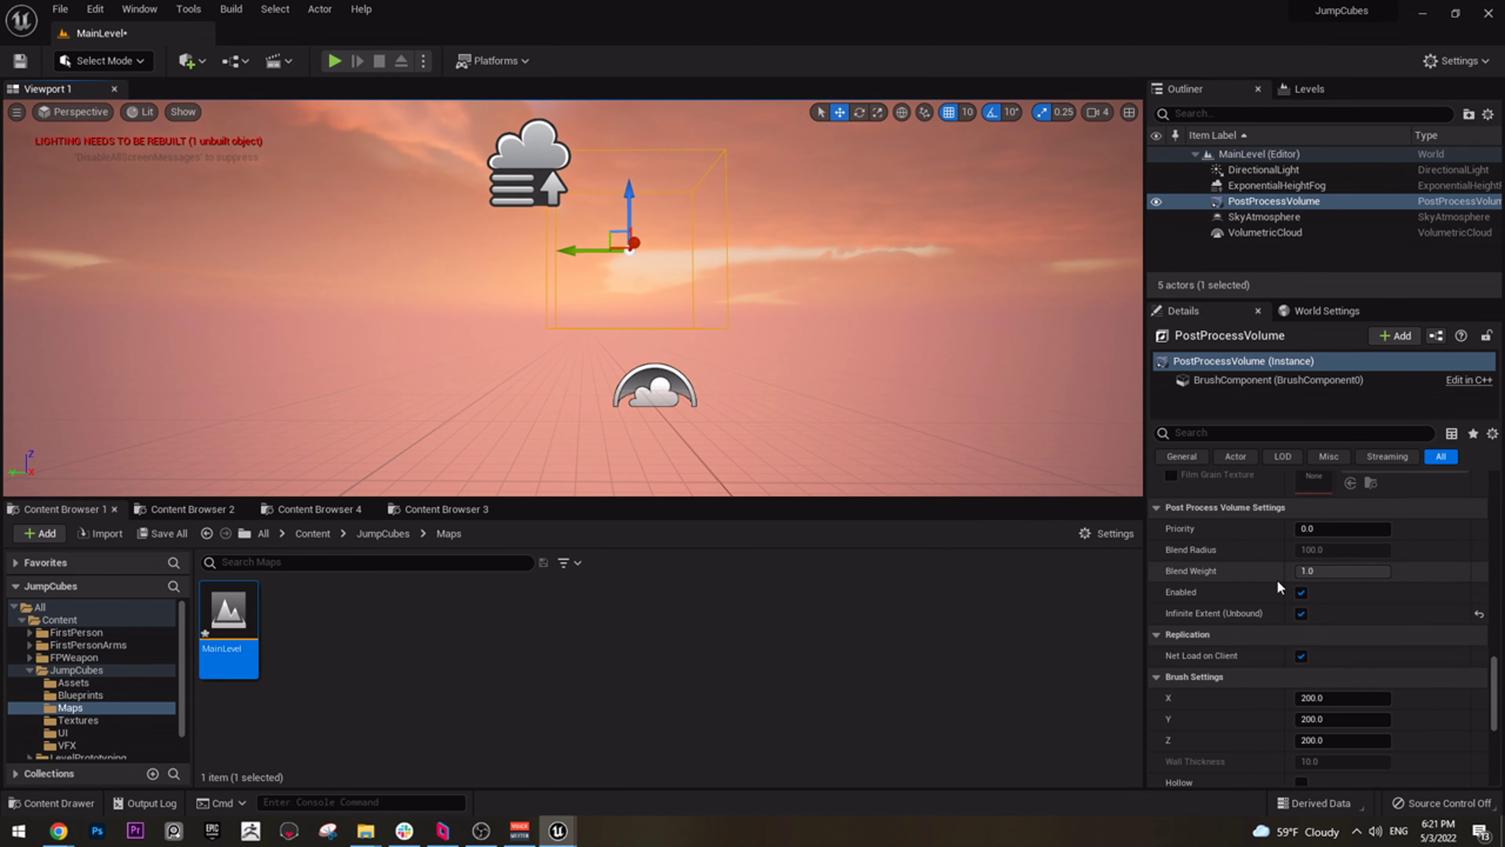
{"action": "scroll", "coordinate": [1383, 662], "scroll_direction": "up", "scroll_amount": 5}
{"action": "scroll", "coordinate": [1383, 662], "scroll_direction": "up", "scroll_amount": 6}
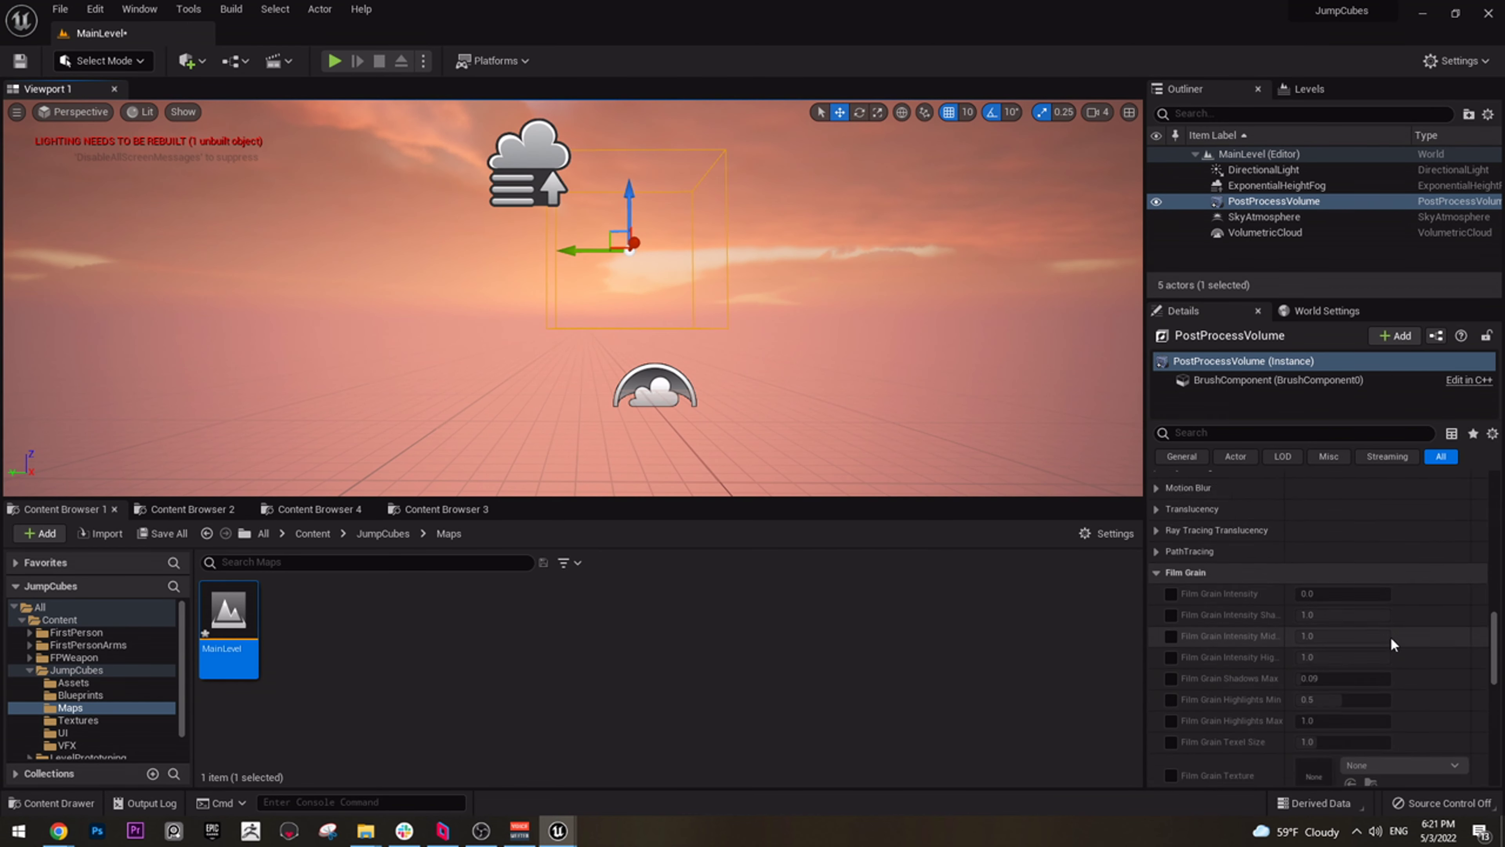
{"action": "left_click_drag", "start_coordinate": [1492, 616], "coordinate": [1492, 509]}
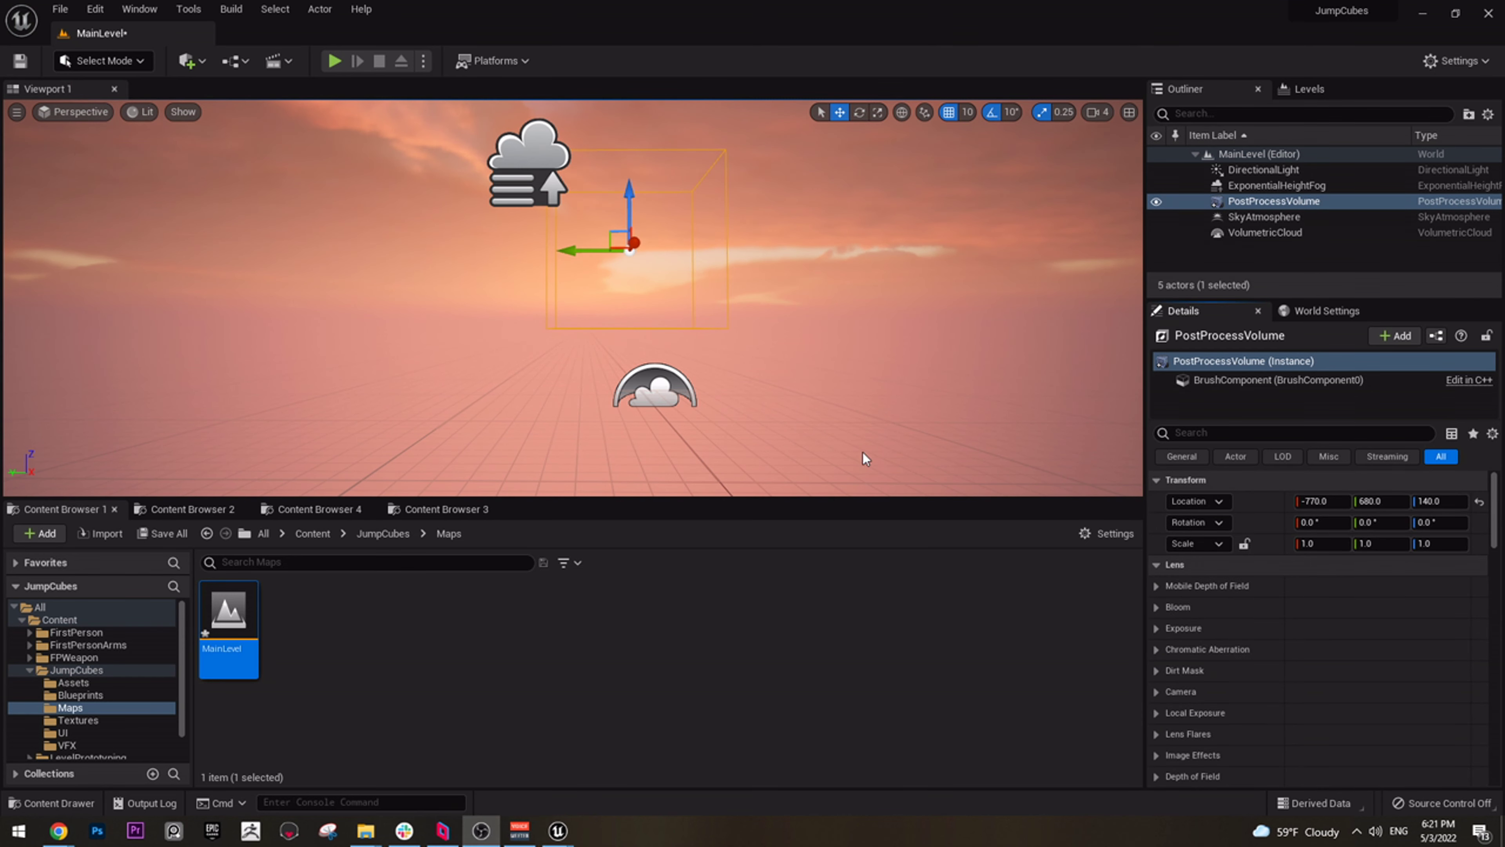
{"action": "right_click_drag", "start_coordinate": [873, 426], "coordinate": [213, 363]}
Search the project's plugins for sky and enable the OneSky beta plugin
{"action": "left_click", "coordinate": [1484, 67]}
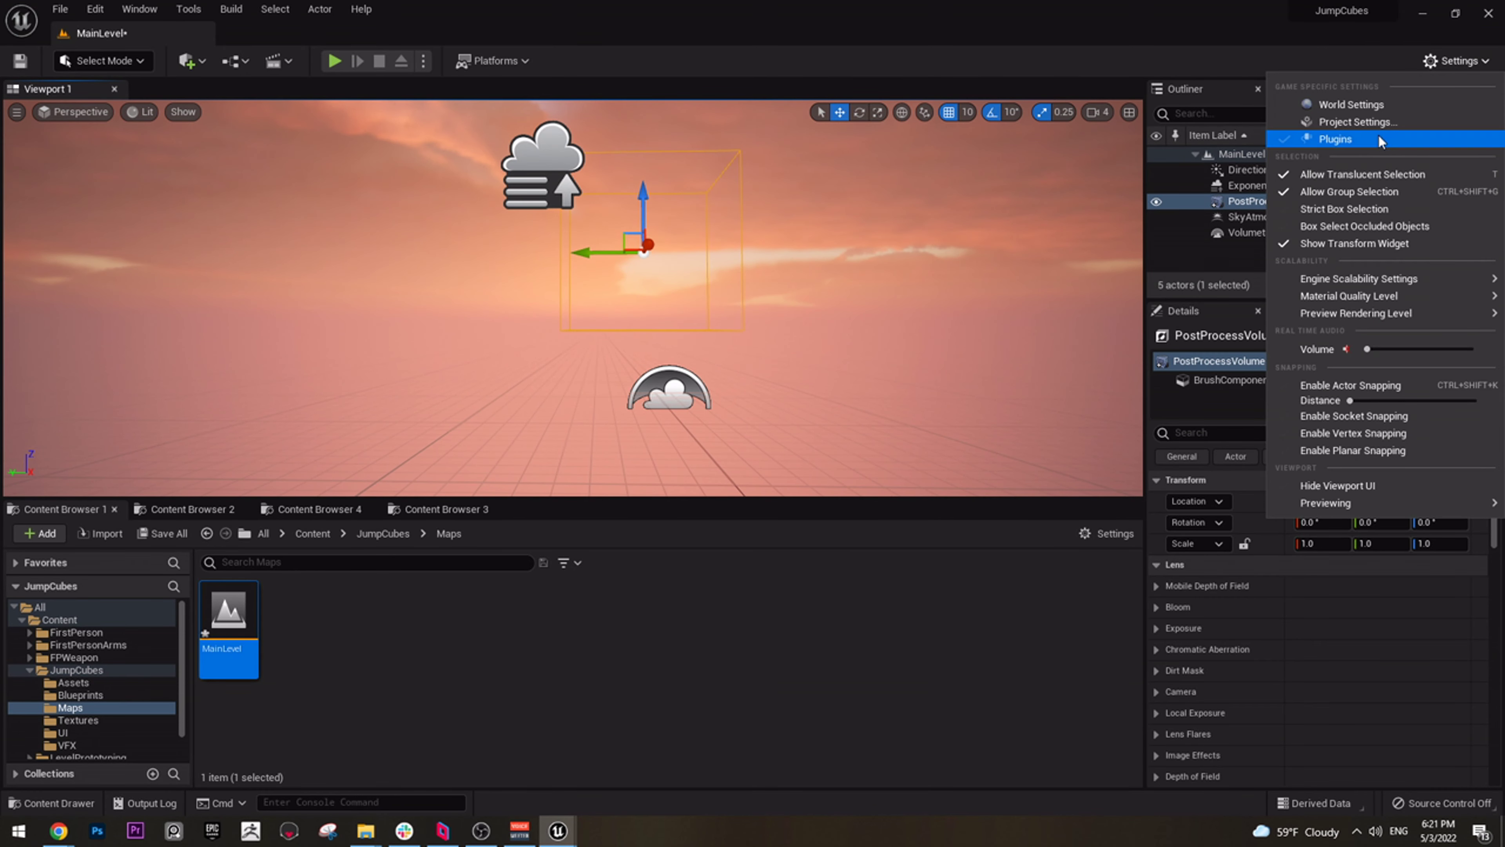
{"action": "left_click", "coordinate": [1457, 60]}
{"action": "left_click", "coordinate": [1458, 60]}
{"action": "left_click", "coordinate": [1335, 138]}
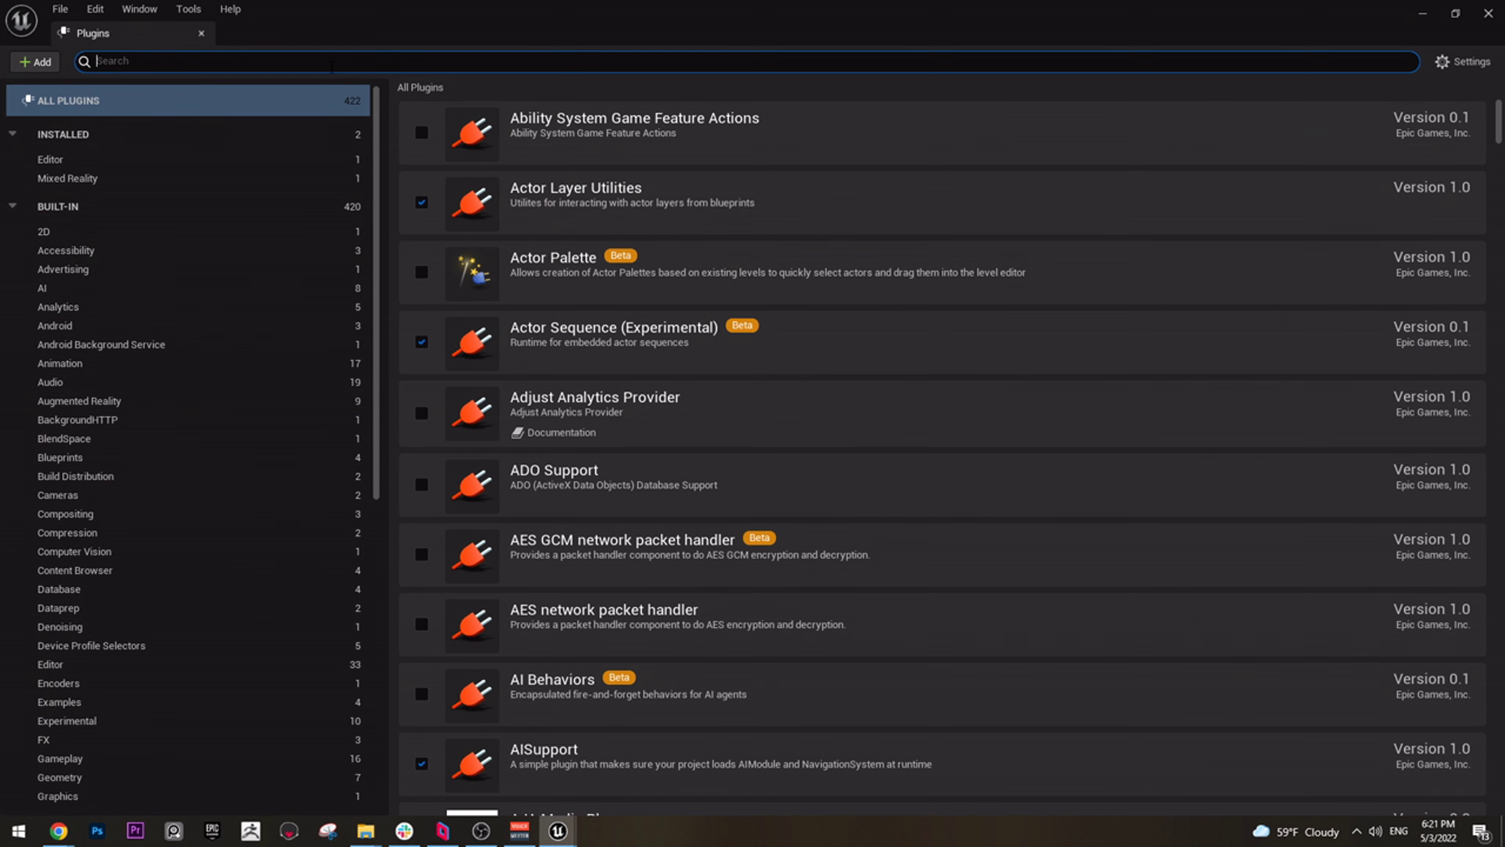
{"action": "type", "text": "sky"}
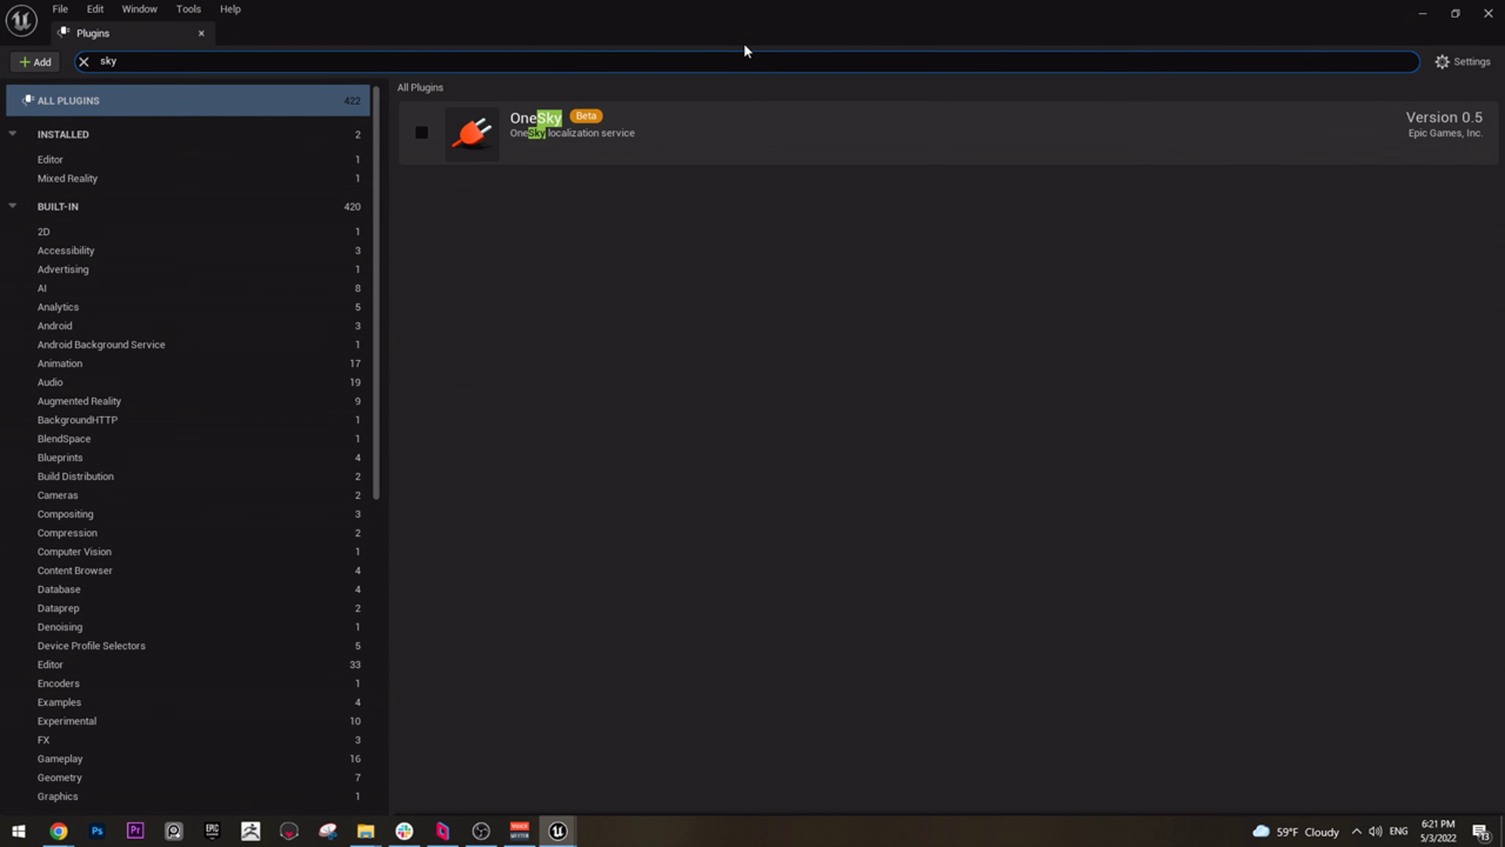
{"action": "left_click", "coordinate": [422, 133]}
{"action": "left_click", "coordinate": [885, 456]}
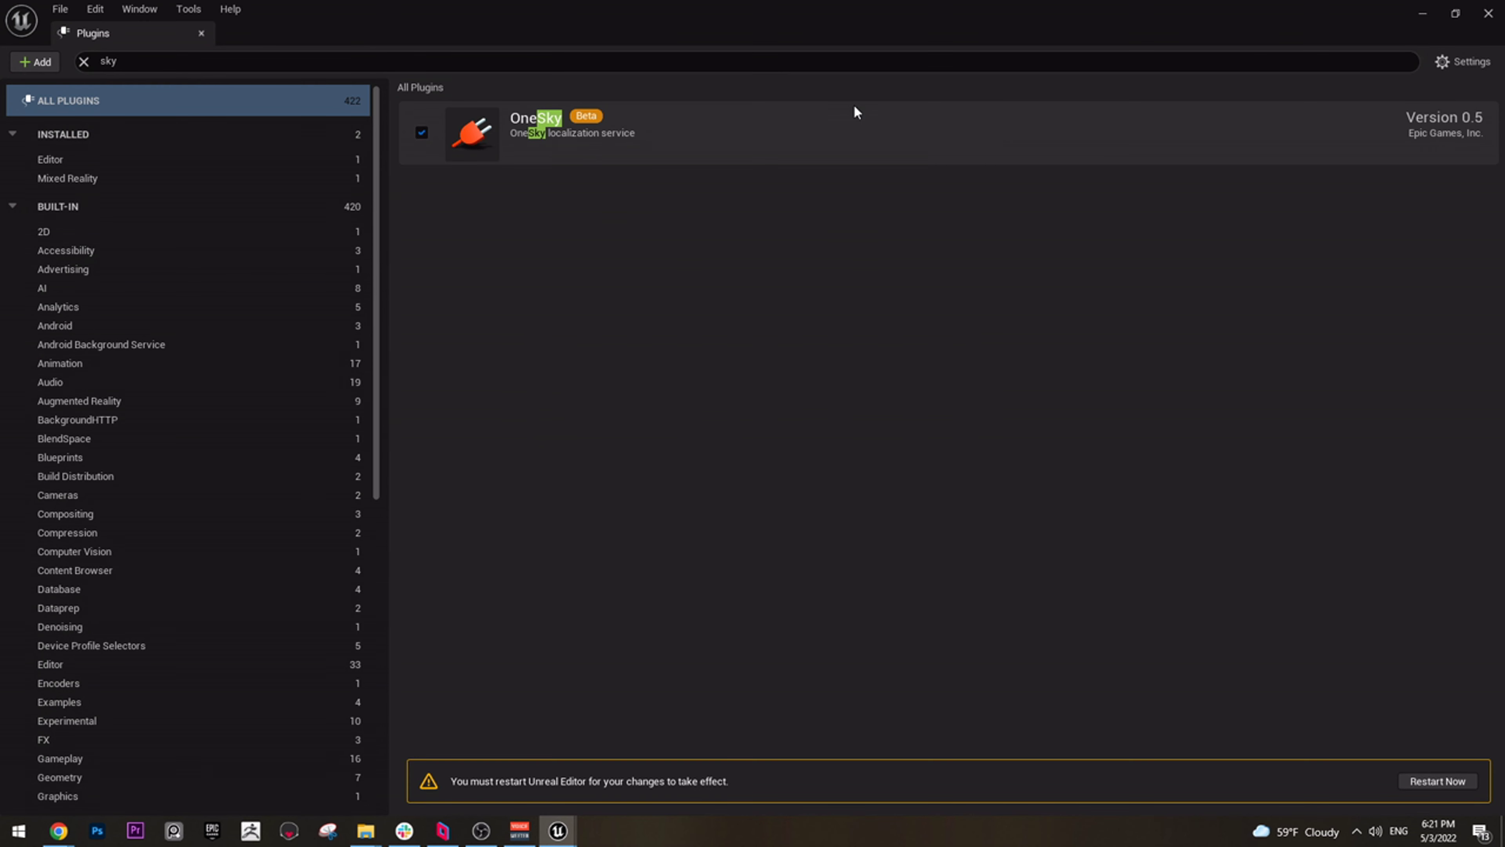
Find and enable the Volumetrics plugin, and restart the editor to apply the plugin changes
{"action": "type", "text": "clouds"}
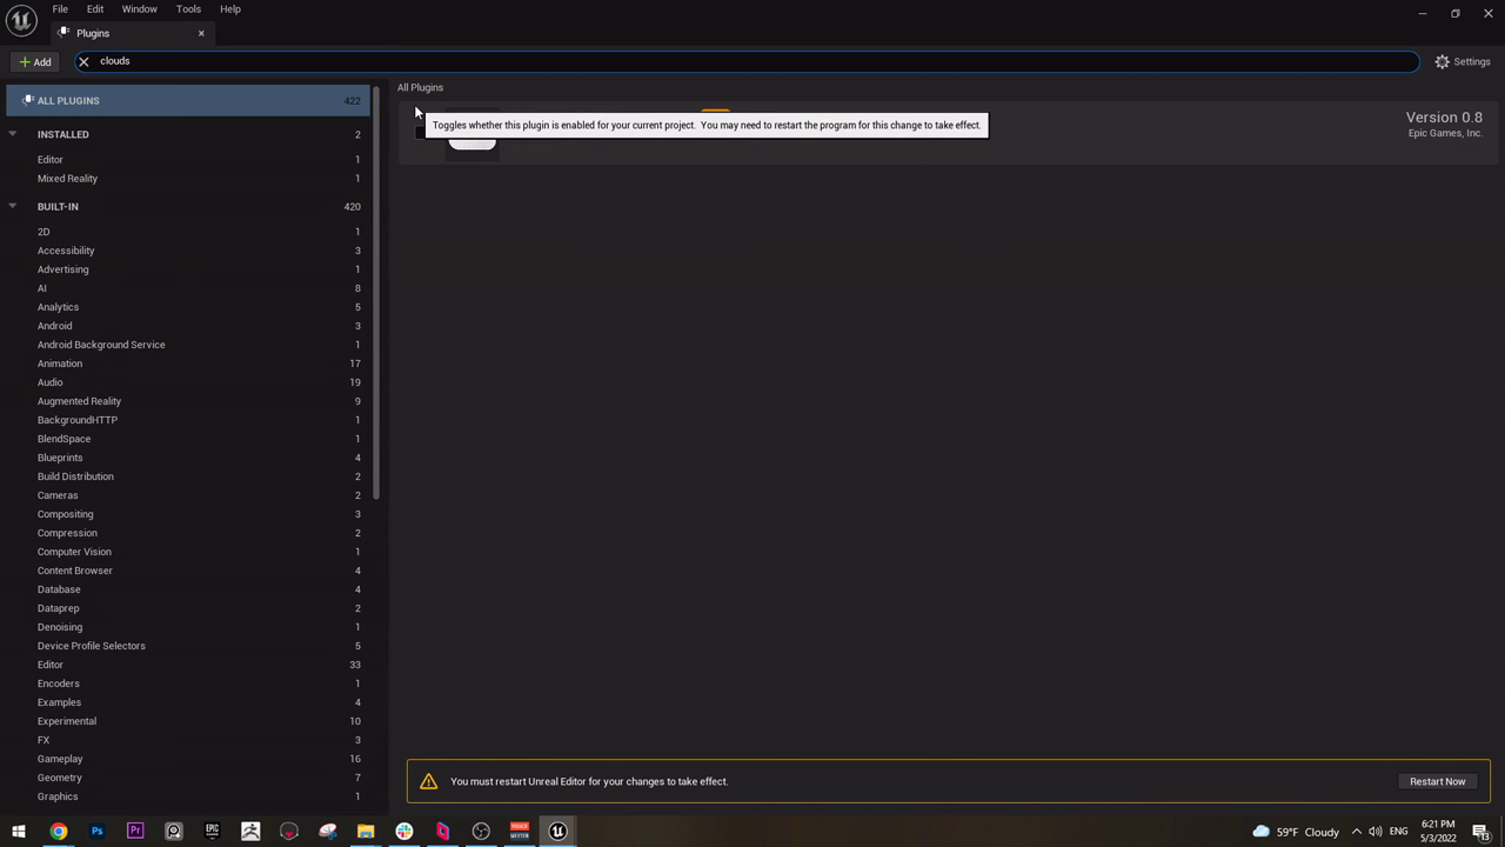
{"action": "key", "text": "BackSpace"}
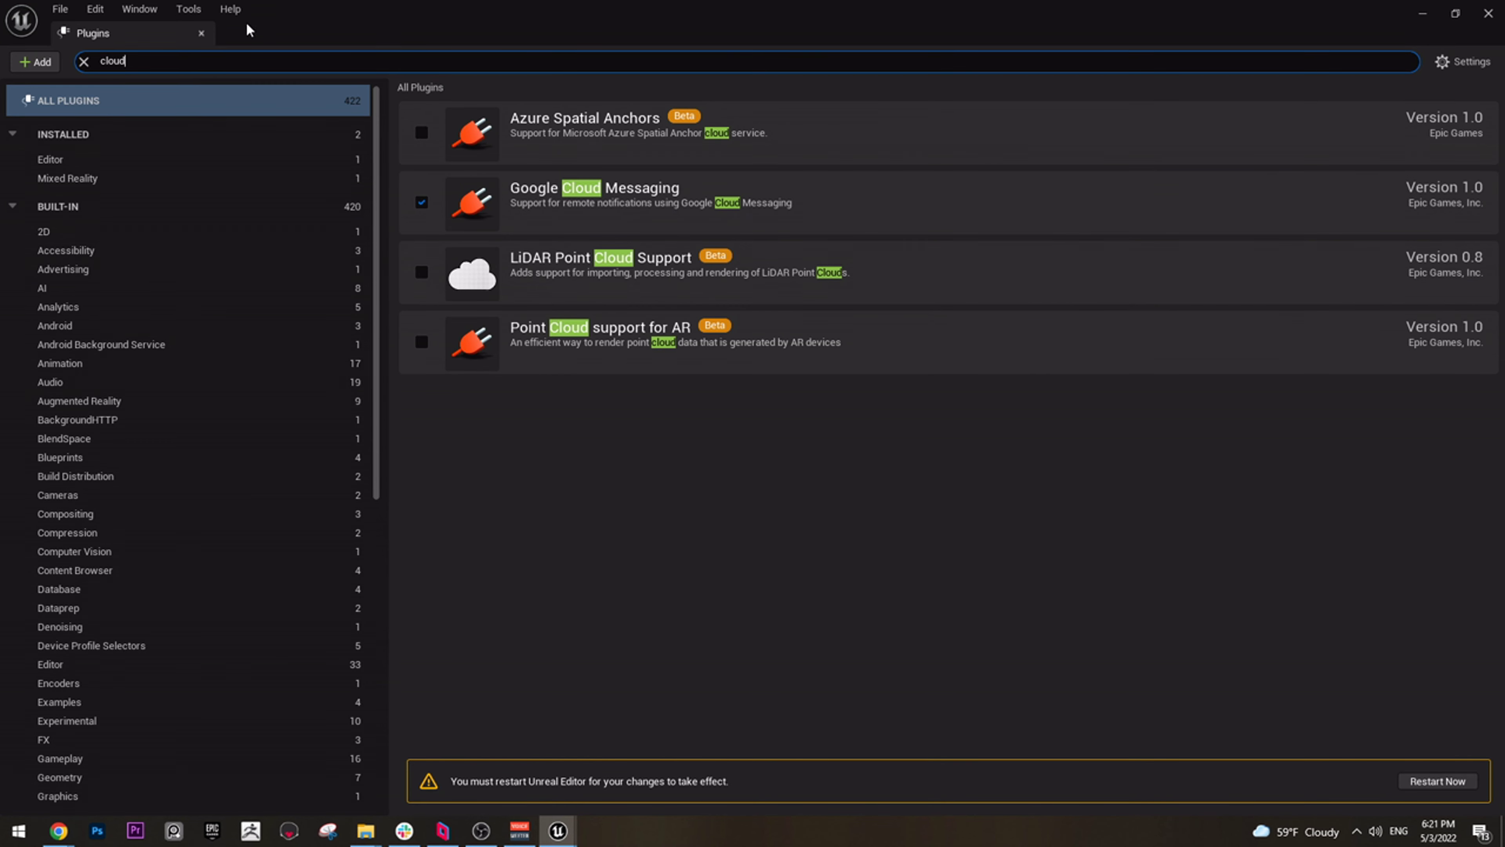
{"action": "type", "text": "volu"}
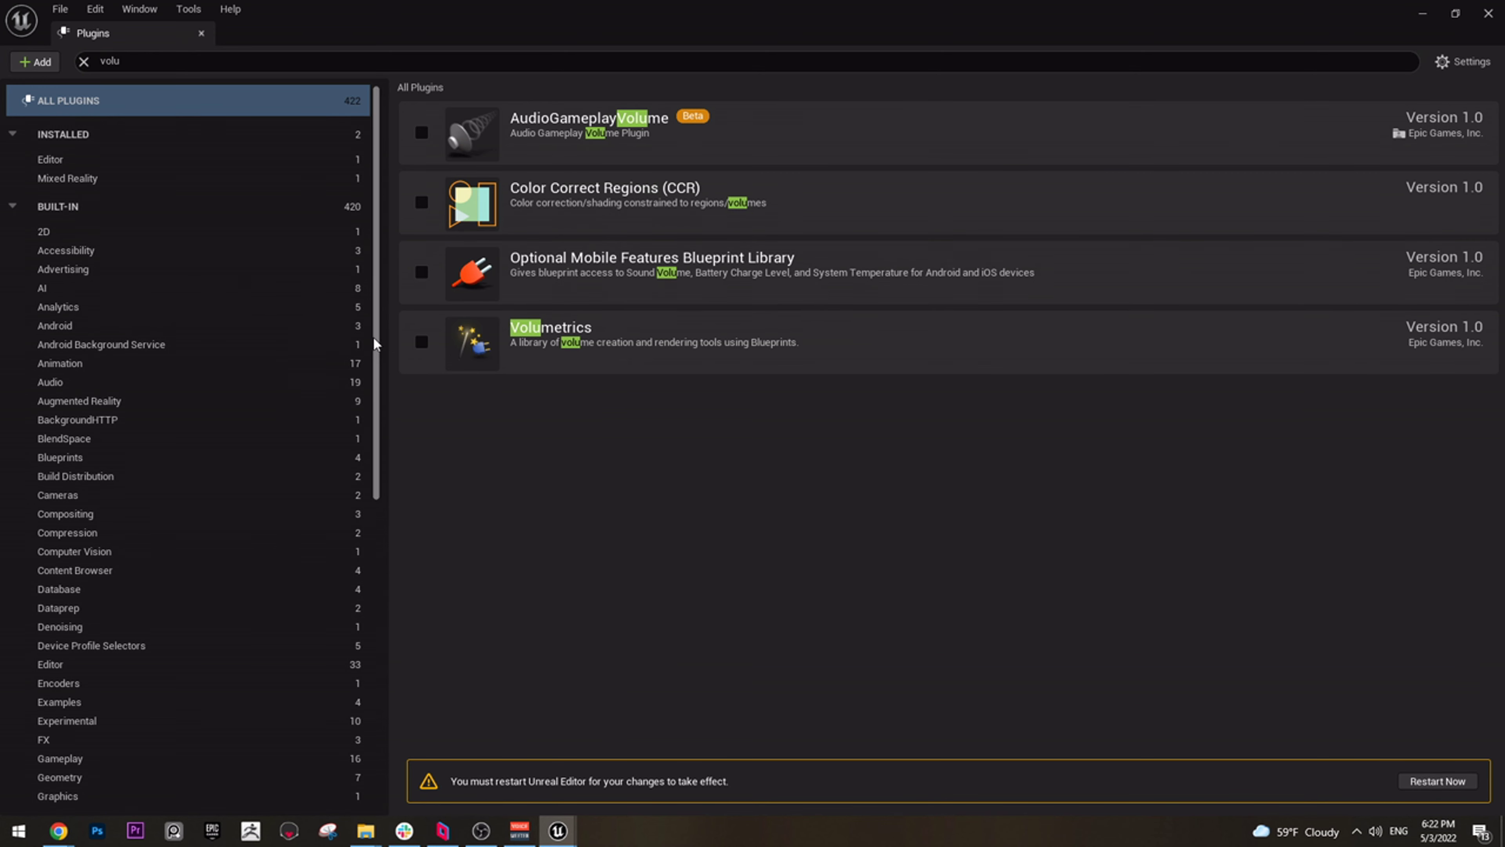
{"action": "left_click", "coordinate": [421, 342]}
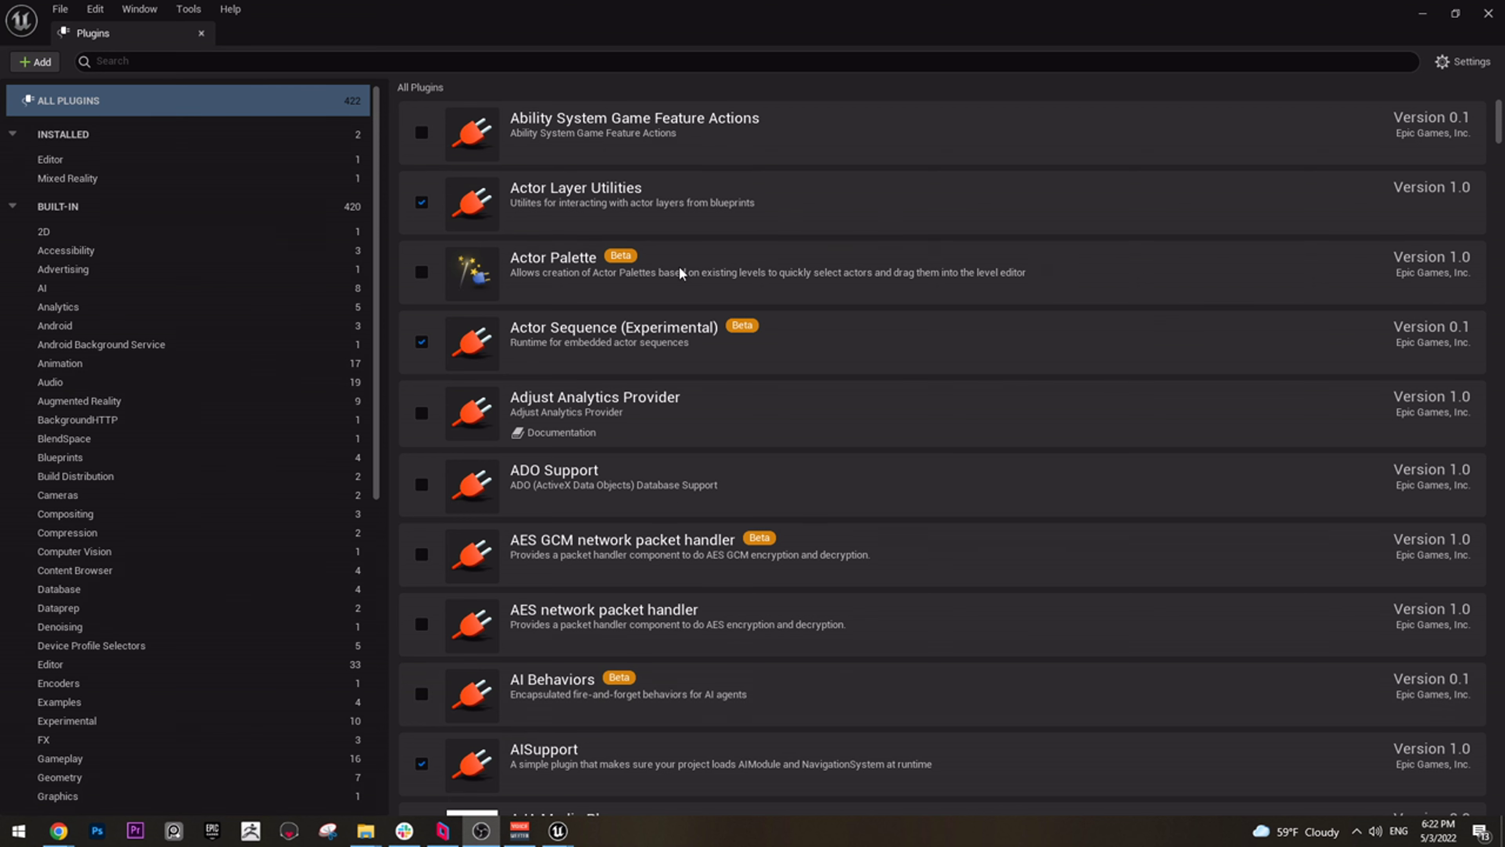
{"action": "left_click_drag", "start_coordinate": [1381, 8], "coordinate": [984, 173]}
{"action": "left_click", "coordinate": [1069, 143]}
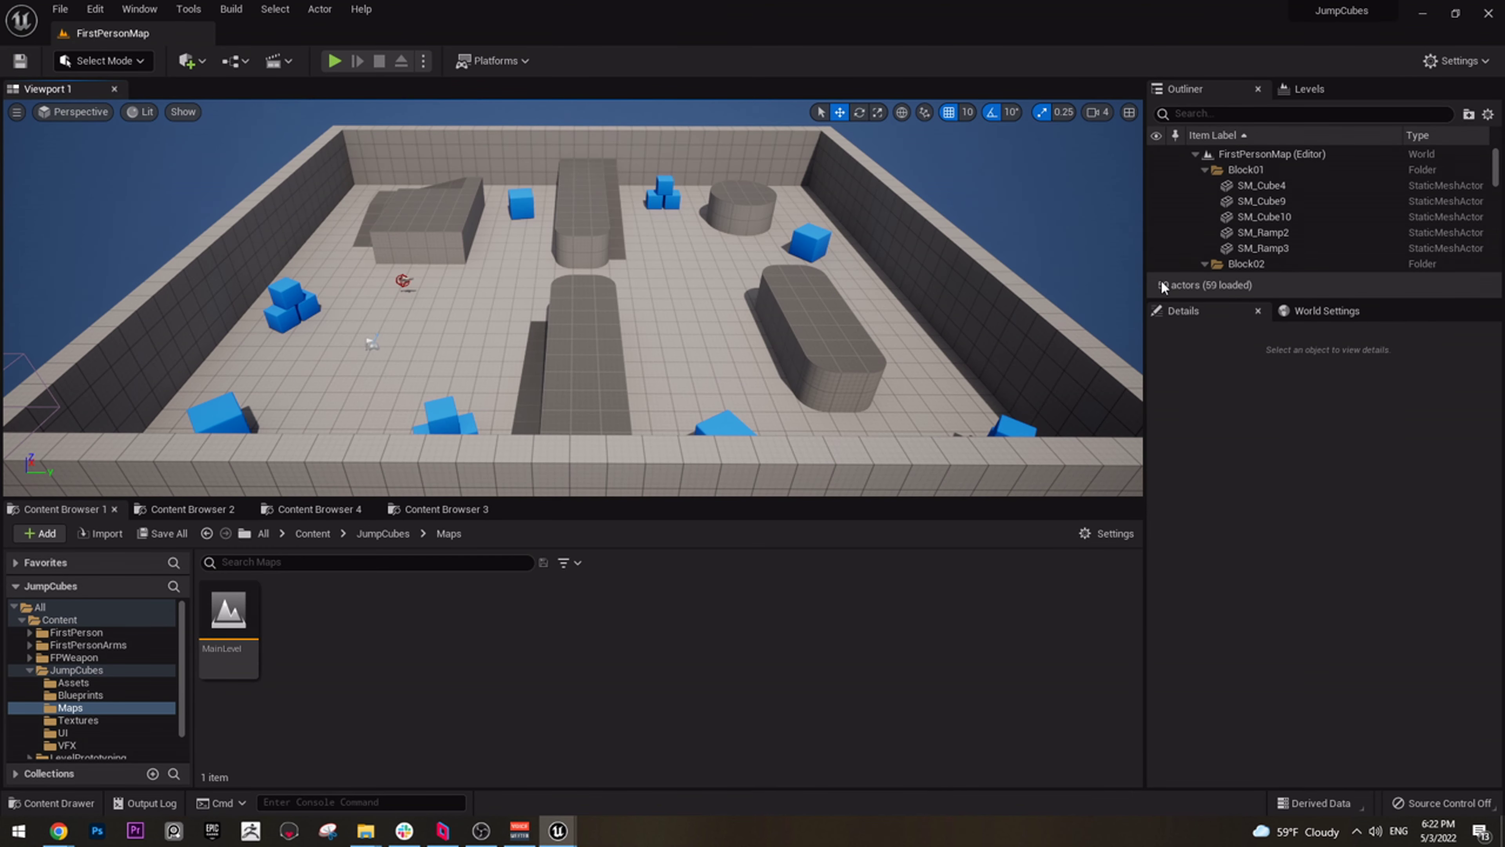
Widen the viewport area and show engine and plugin content in the Content Browser
{"action": "left_click_drag", "start_coordinate": [1147, 290], "coordinate": [1179, 290]}
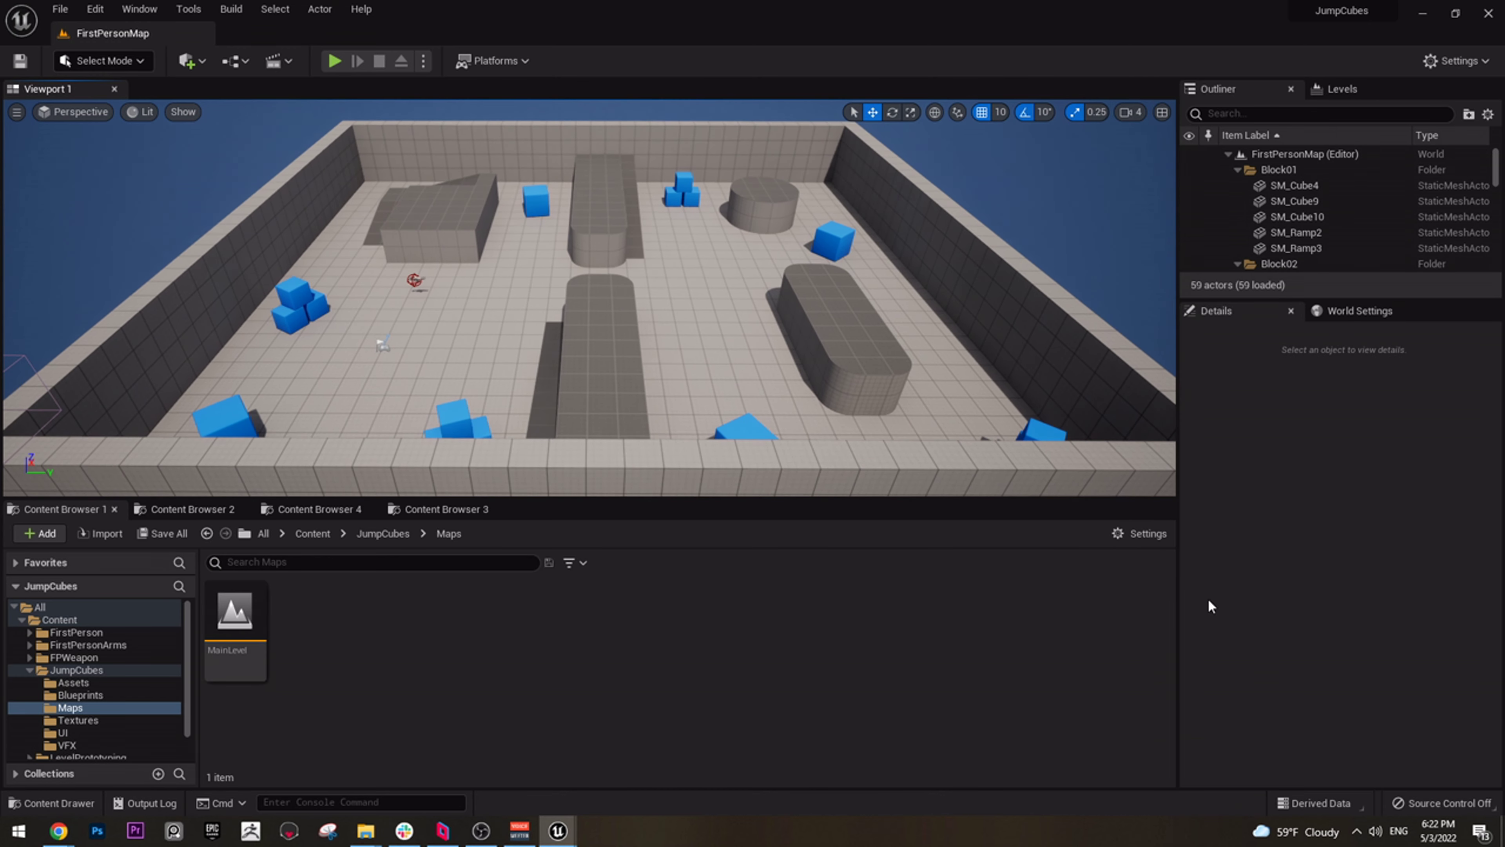
{"action": "left_click", "coordinate": [1133, 541]}
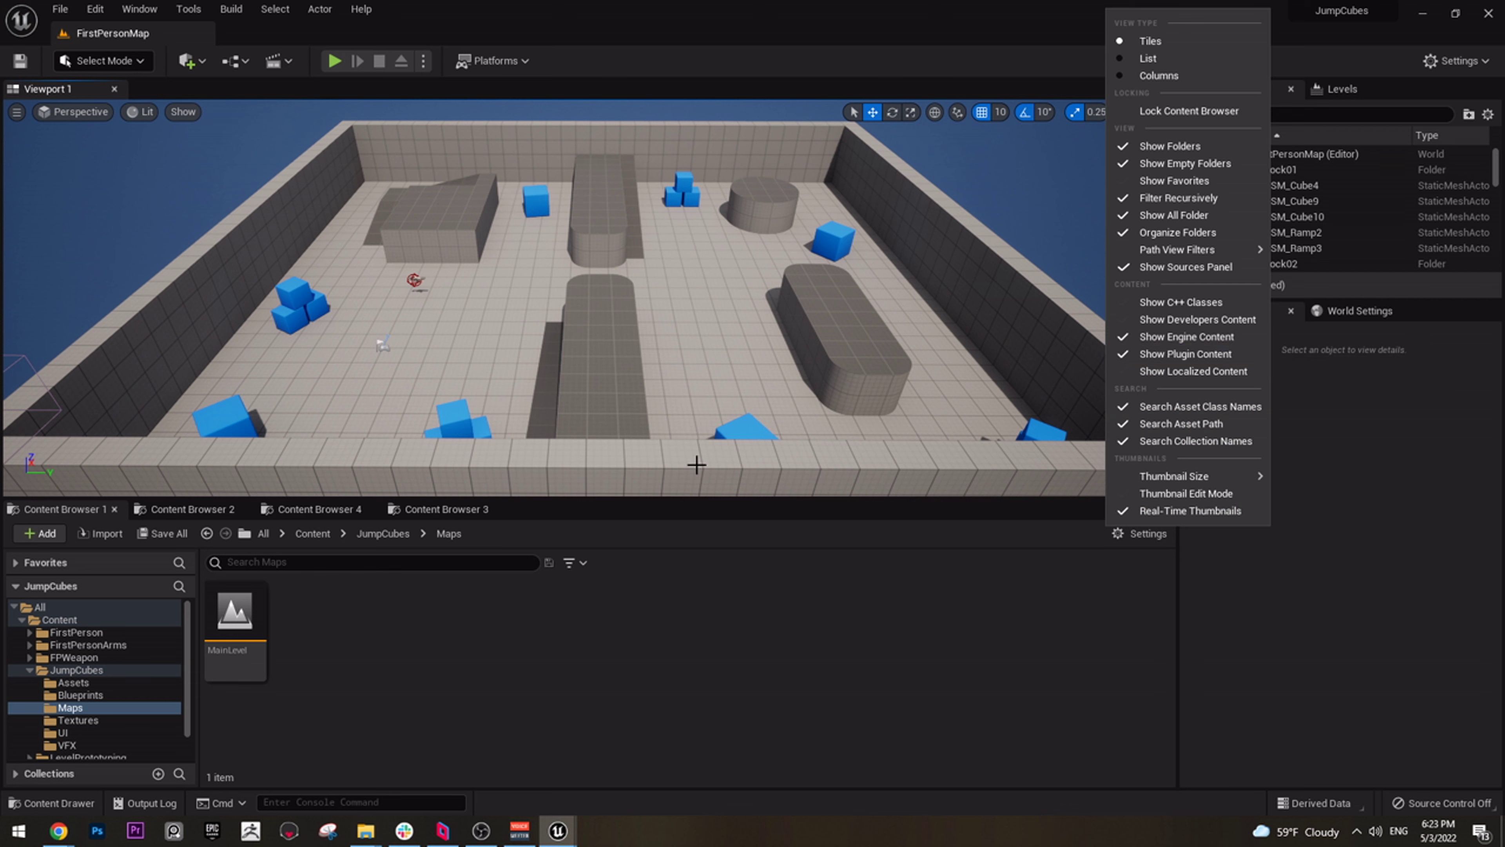
{"action": "left_click", "coordinate": [1225, 353]}
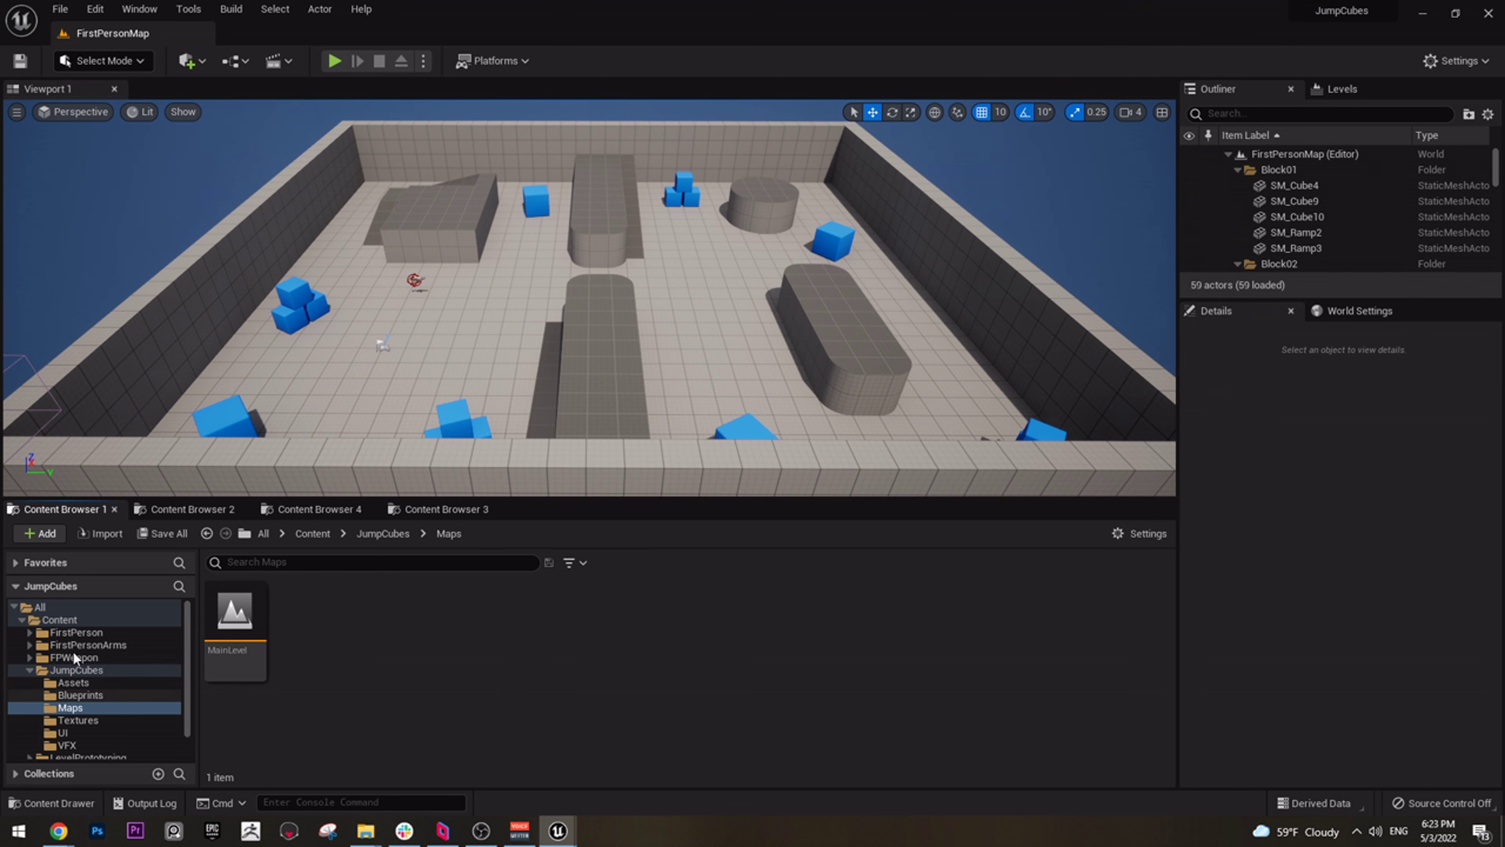
Browse to the Plugins folder under Engine and locate the Volumetrics Content folder
{"action": "left_click", "coordinate": [22, 618]}
{"action": "left_click", "coordinate": [19, 633]}
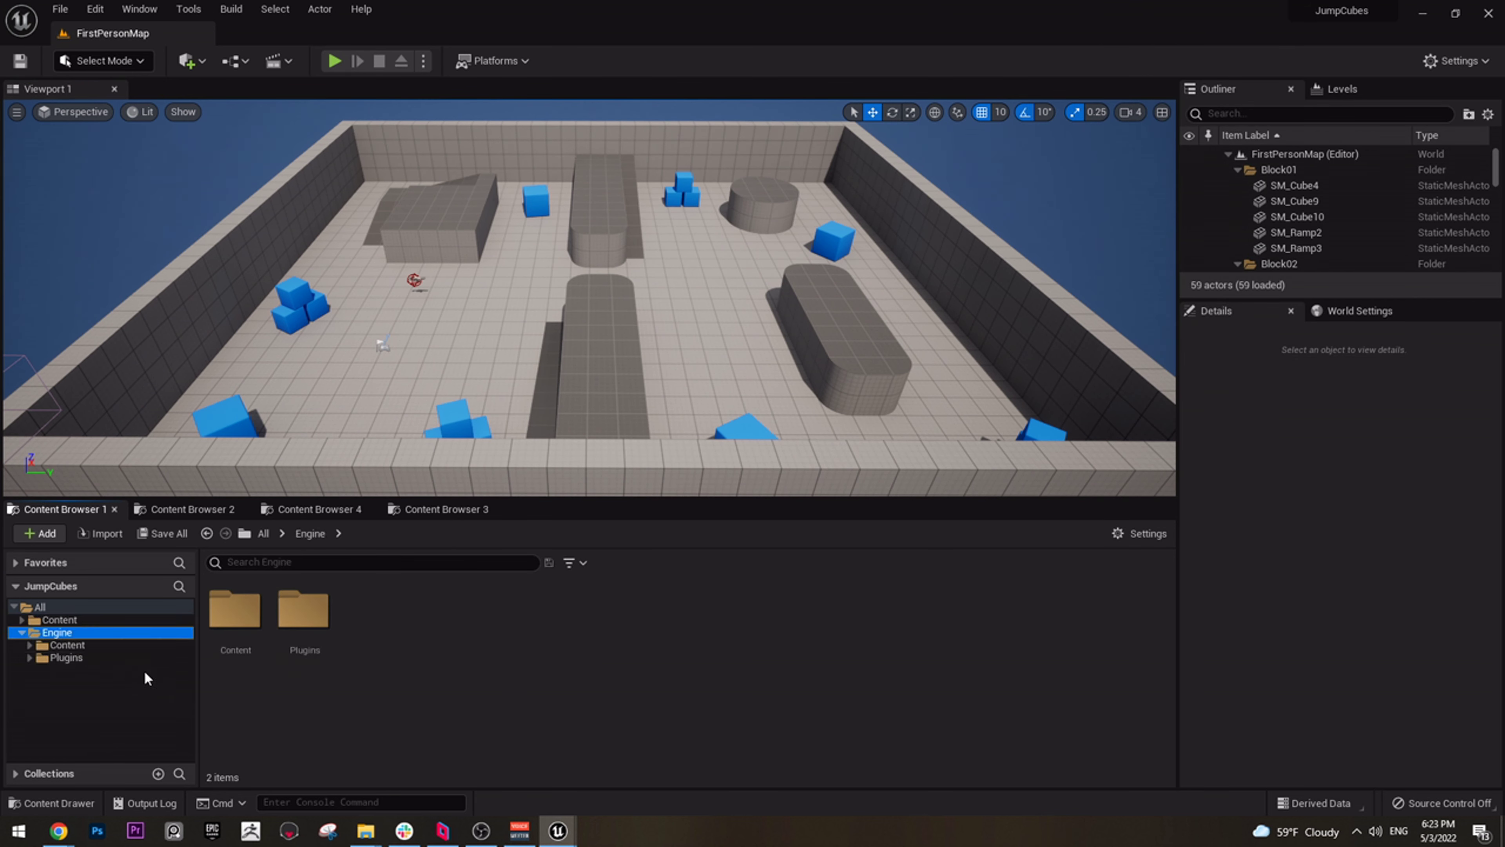
{"action": "left_click", "coordinate": [65, 657]}
{"action": "scroll", "coordinate": [586, 652], "scroll_direction": "down", "scroll_amount": 3}
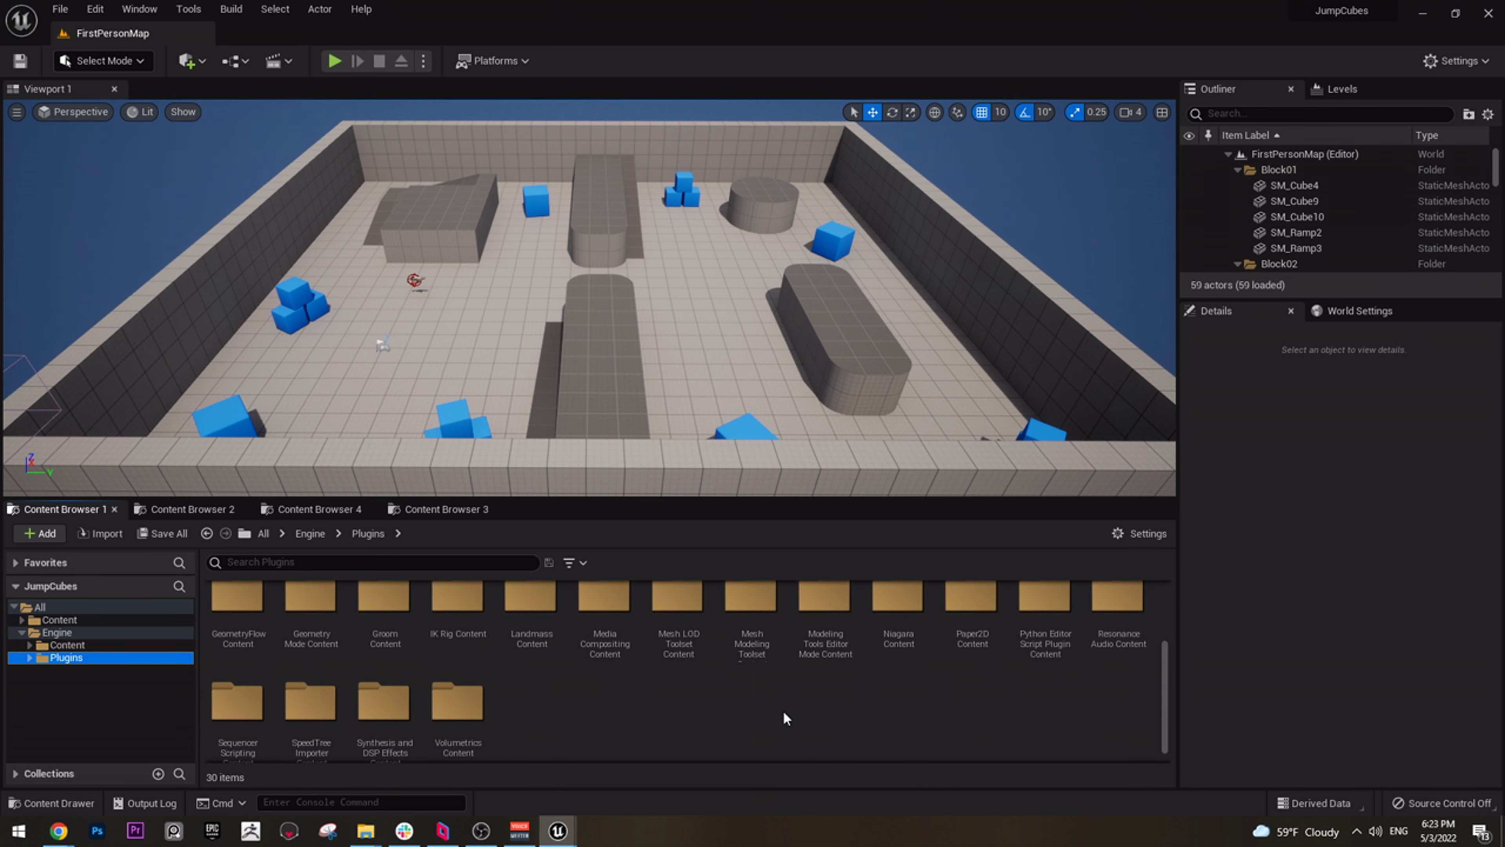
{"action": "scroll", "coordinate": [656, 714], "scroll_direction": "down", "scroll_amount": 1}
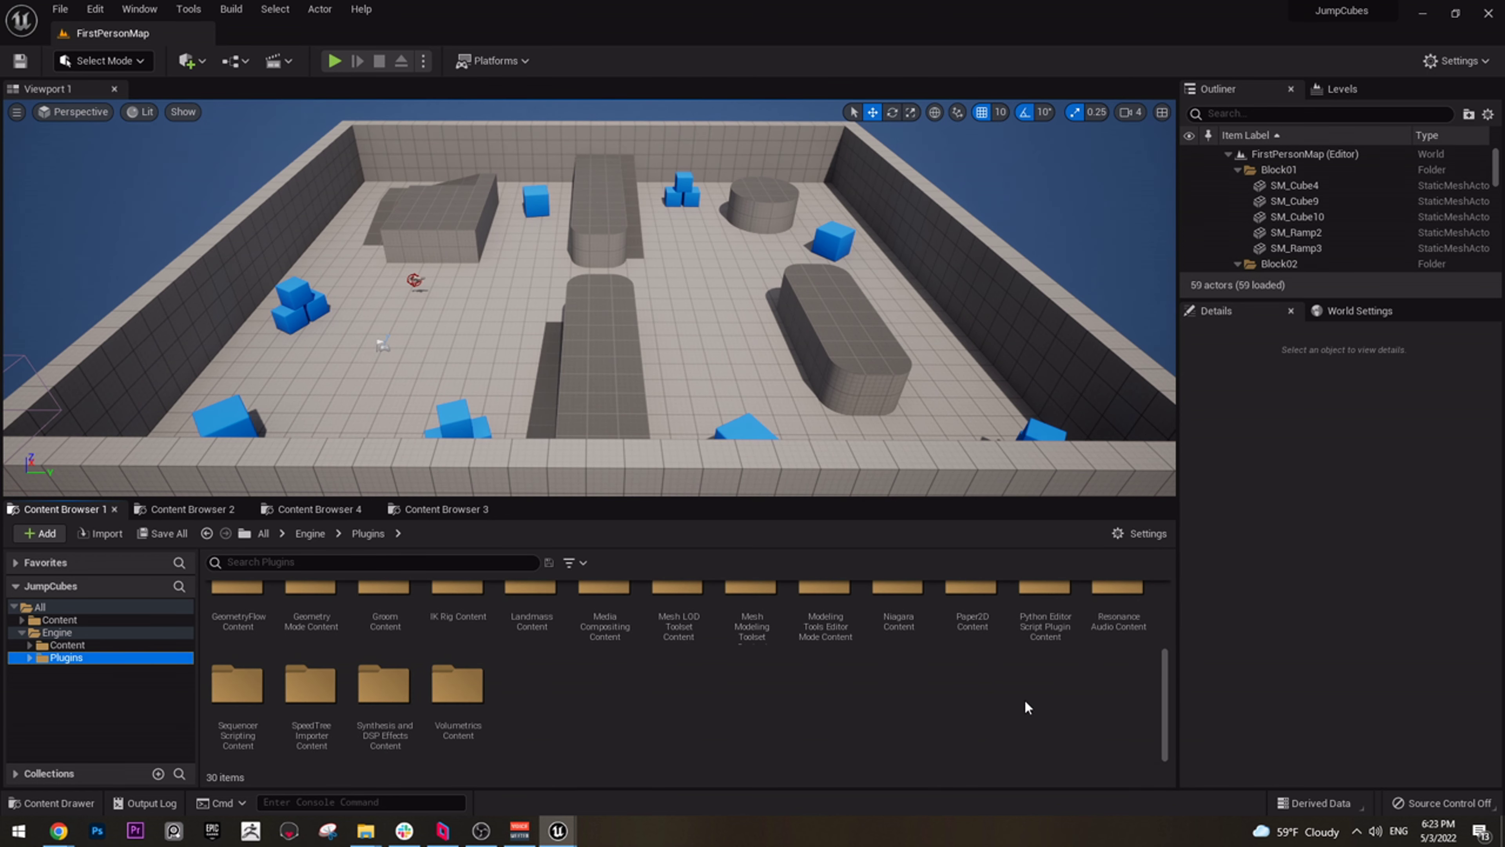
Open the Sky Materials folder in Volumetrics Content and select the third M_VolumetricCloud_02_Profiles material that starts with Pai
{"action": "double_click", "coordinate": [462, 706]}
{"action": "double_click", "coordinate": [232, 622]}
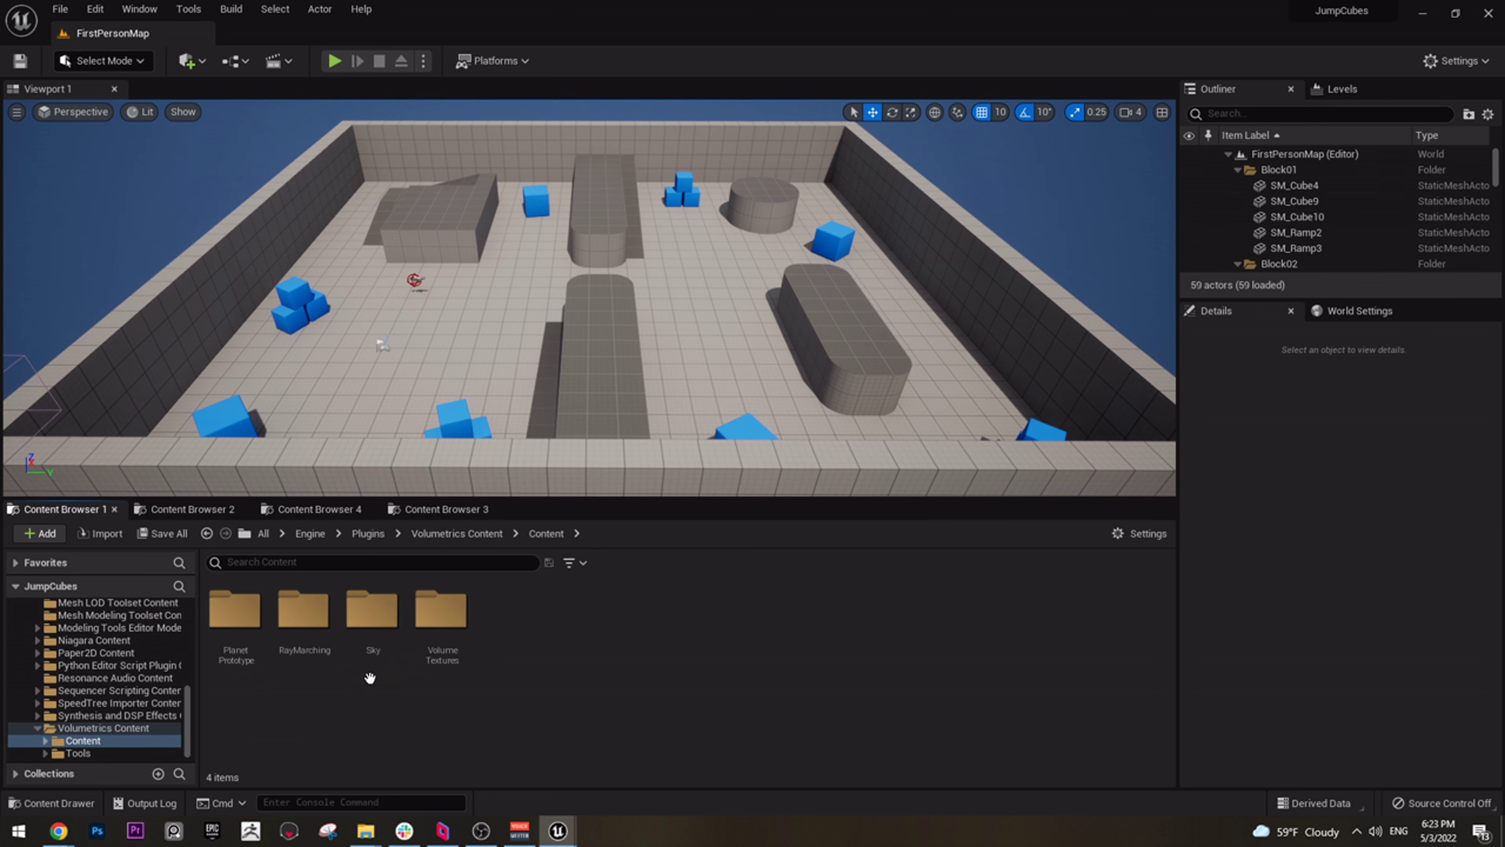
{"action": "double_click", "coordinate": [372, 610]}
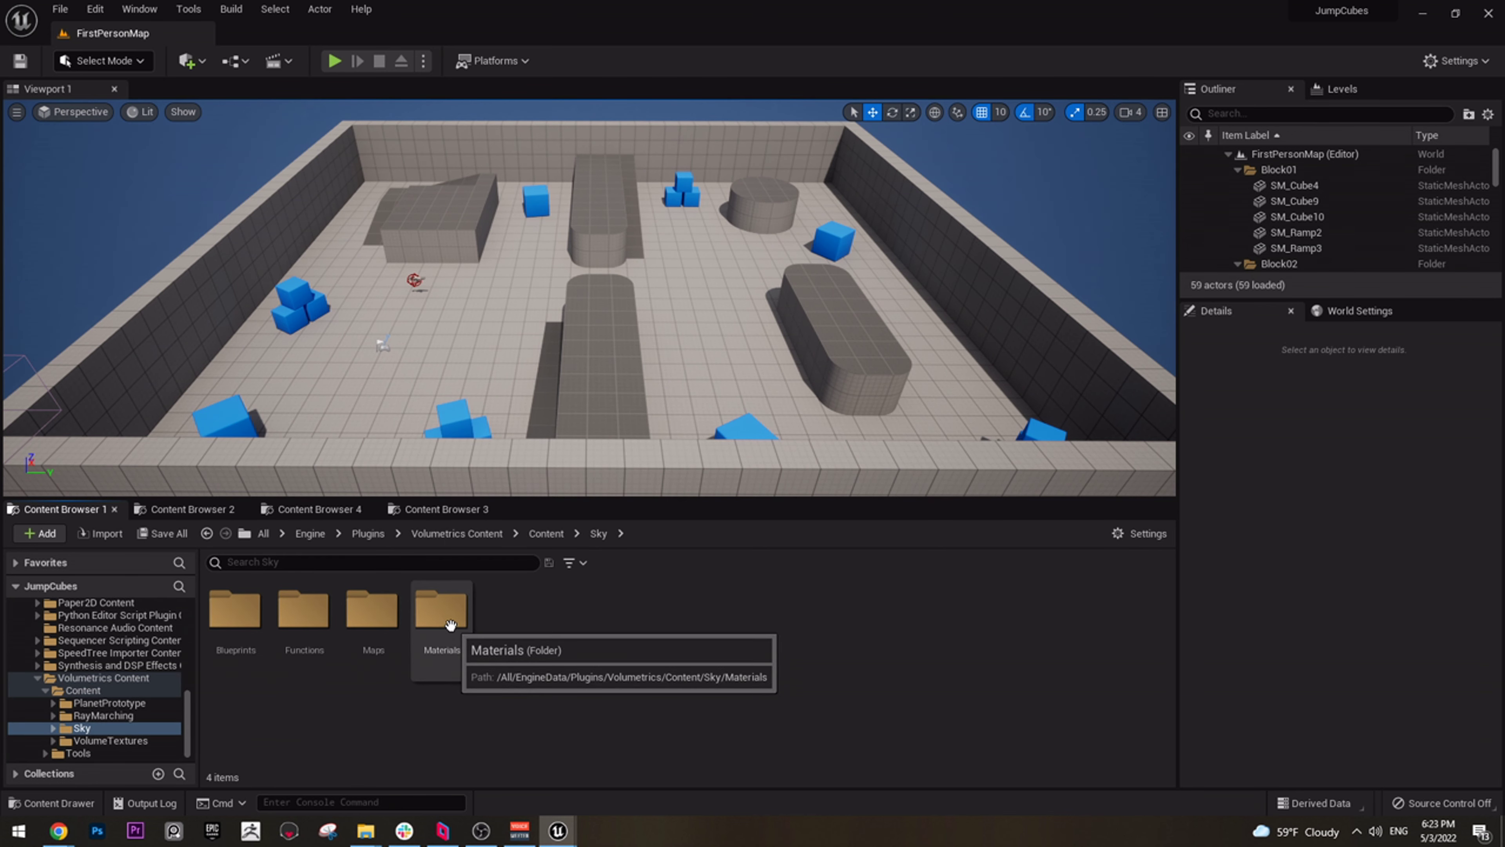
{"action": "double_click", "coordinate": [443, 610]}
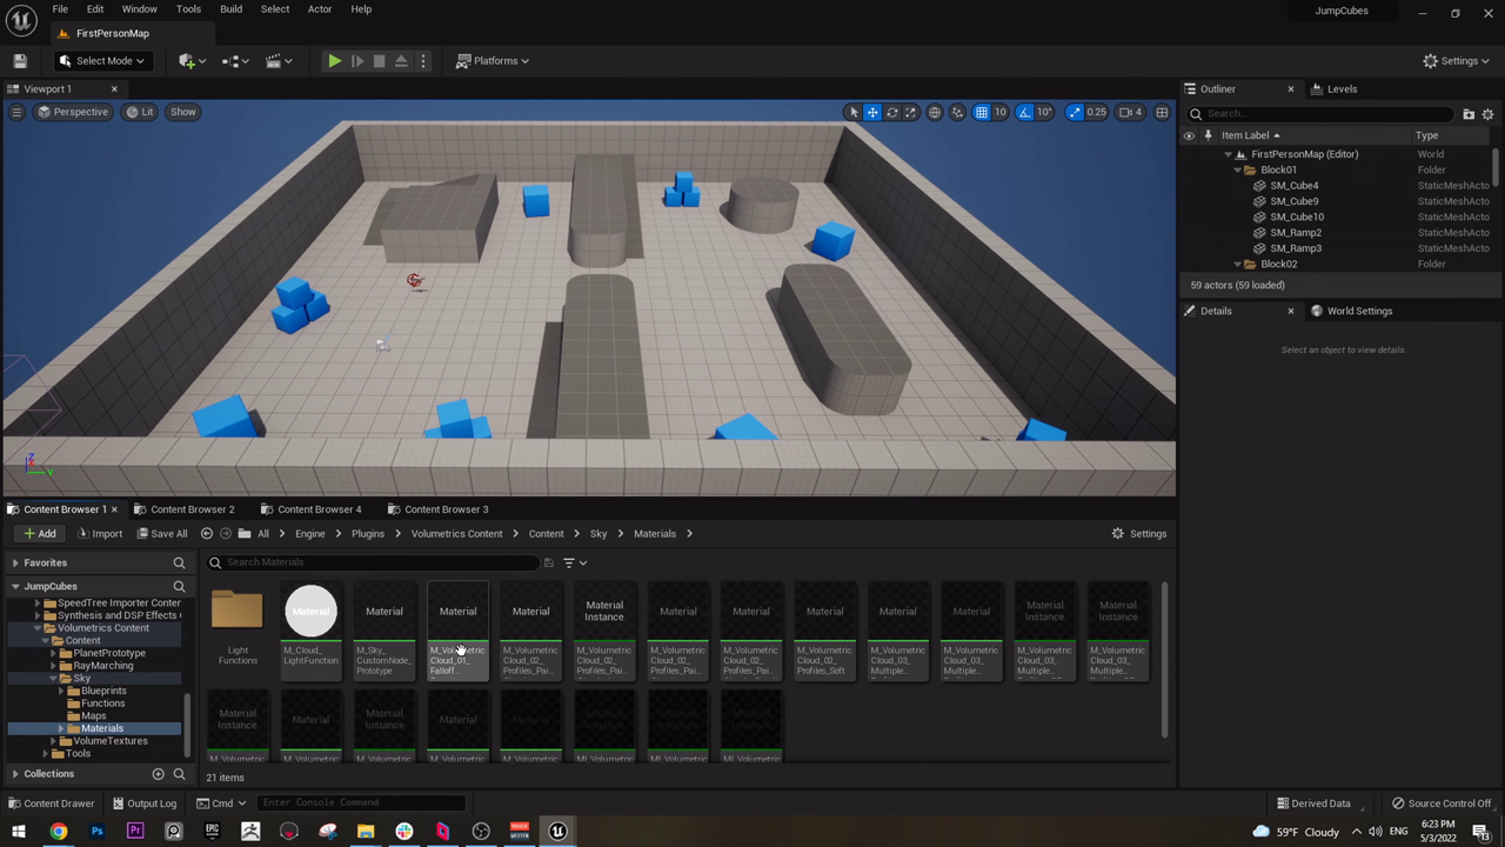
{"action": "left_click", "coordinate": [707, 613]}
{"action": "right_click_drag", "start_coordinate": [991, 363], "coordinate": [991, 201]}
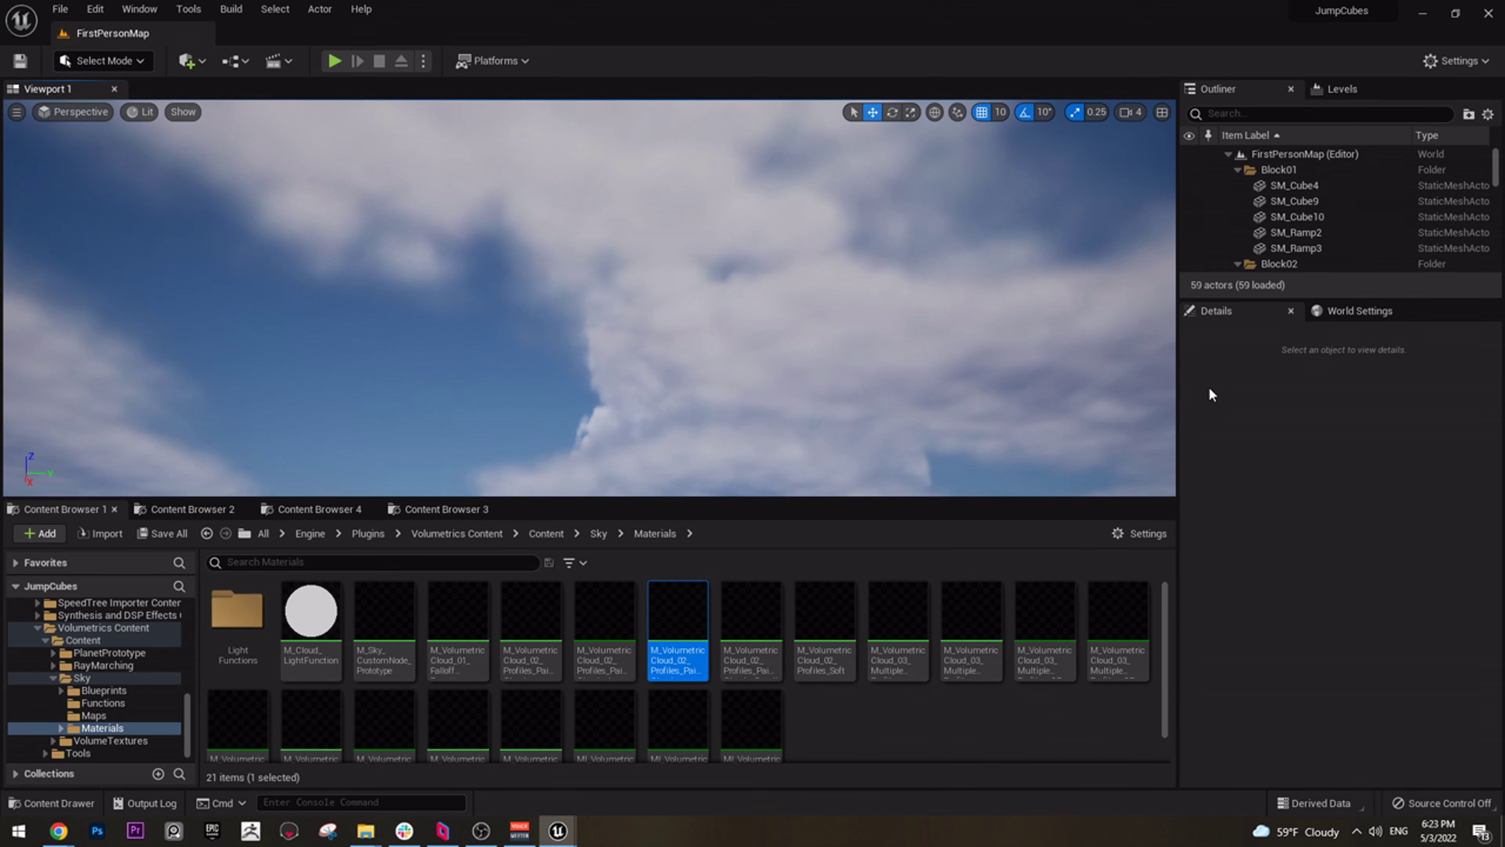
{"action": "mouse_move", "coordinate": [558, 272]}
{"action": "right_mouse_down"}
{"action": "mouse_move", "coordinate": [592, 415]}
{"action": "mouse_move", "coordinate": [924, 314]}
{"action": "mouse_move", "coordinate": [1037, 438]}
{"action": "mouse_move", "coordinate": [1085, 350]}
{"action": "mouse_move", "coordinate": [1125, 403]}
{"action": "mouse_move", "coordinate": [1143, 385]}
{"action": "mouse_move", "coordinate": [539, 278]}
{"action": "mouse_move", "coordinate": [551, 172]}
{"action": "mouse_move", "coordinate": [535, 273]}
{"action": "right_mouse_up"}
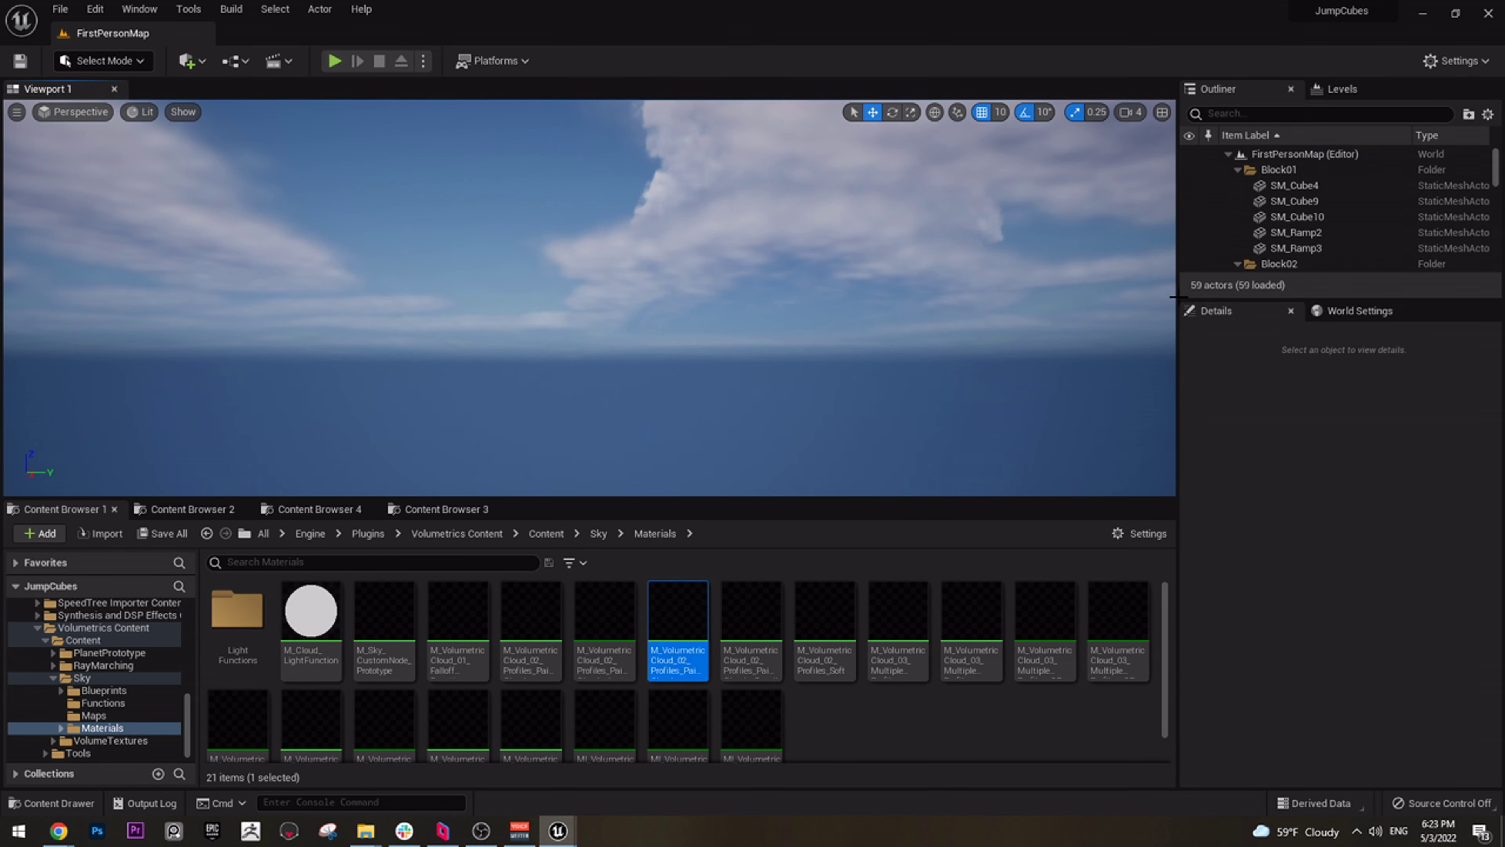
Open the Maps & Modes section of the Project Settings
{"action": "left_click", "coordinate": [1463, 70]}
{"action": "left_click", "coordinate": [1366, 124]}
{"action": "left_click_drag", "start_coordinate": [536, 142], "coordinate": [481, 2]}
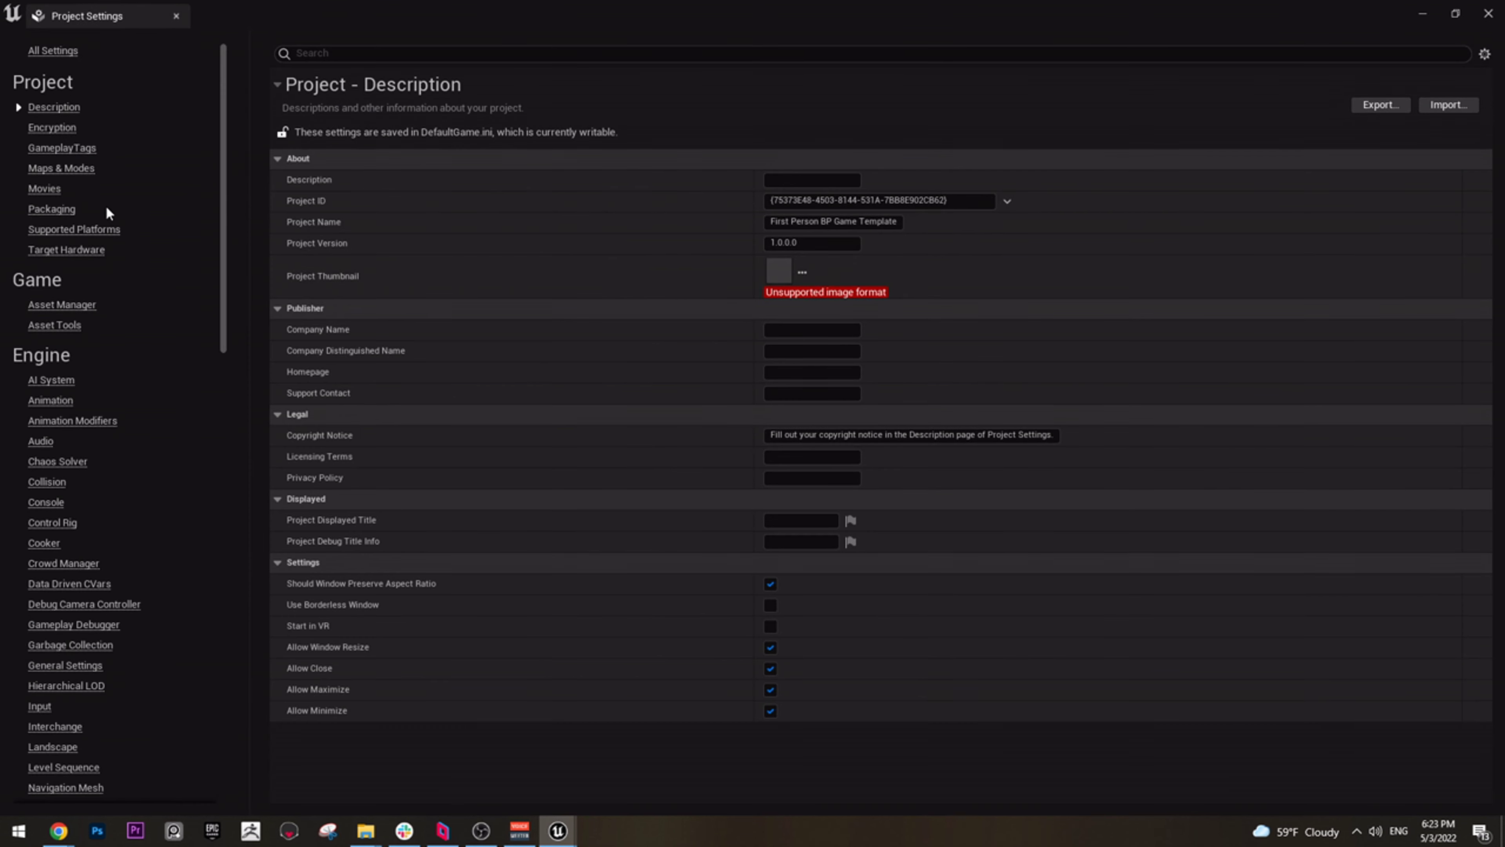
{"action": "left_click", "coordinate": [66, 168]}
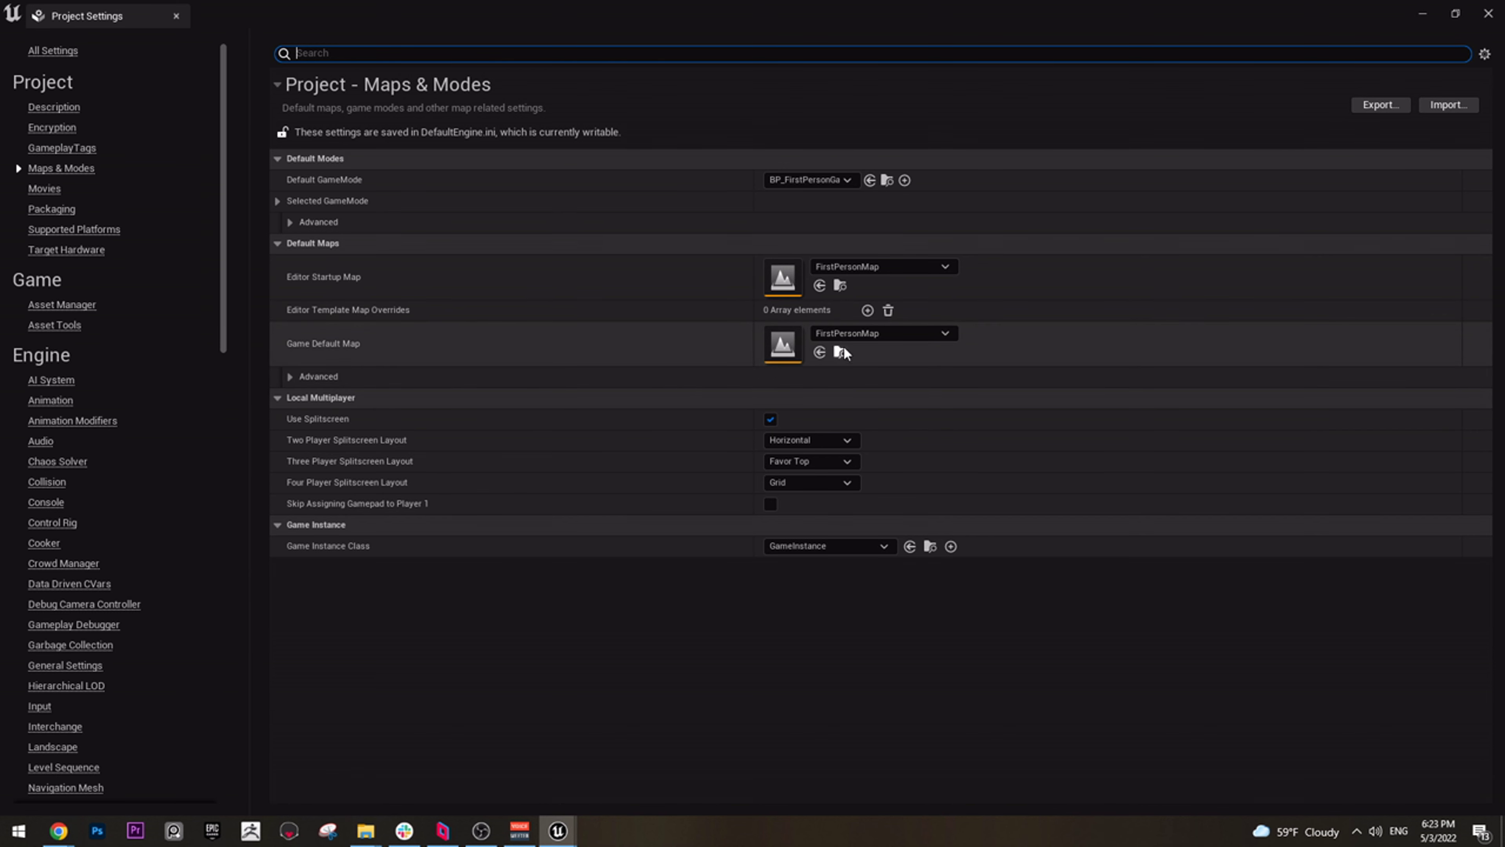
Select the MainLevel asset in JumpCubes/Maps using Content Browser 2, keeping the Project Settings open
{"action": "left_click_drag", "start_coordinate": [665, 11], "coordinate": [778, 68]}
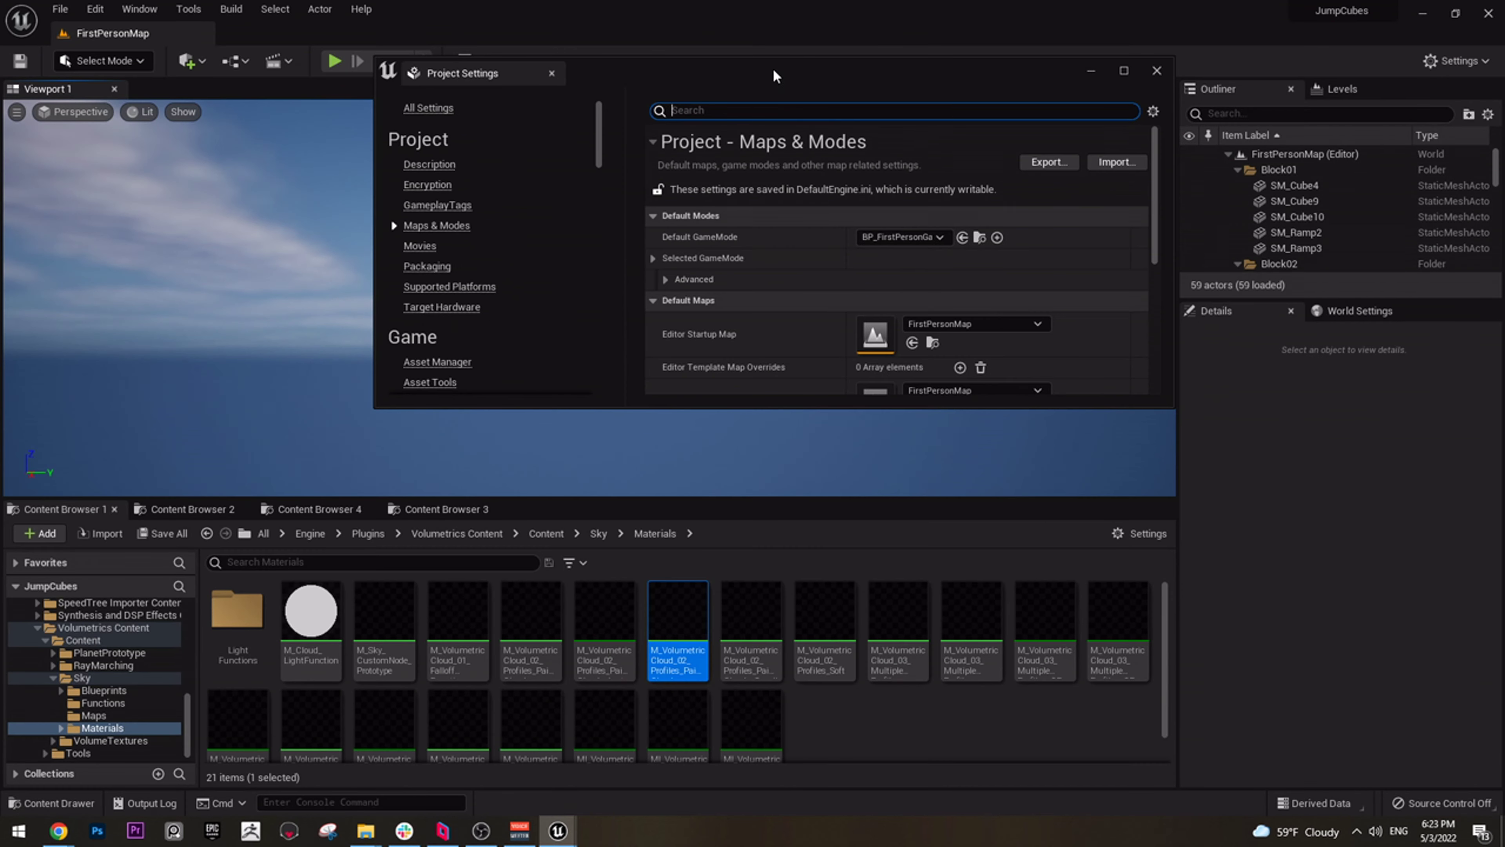
{"action": "left_click", "coordinate": [204, 512]}
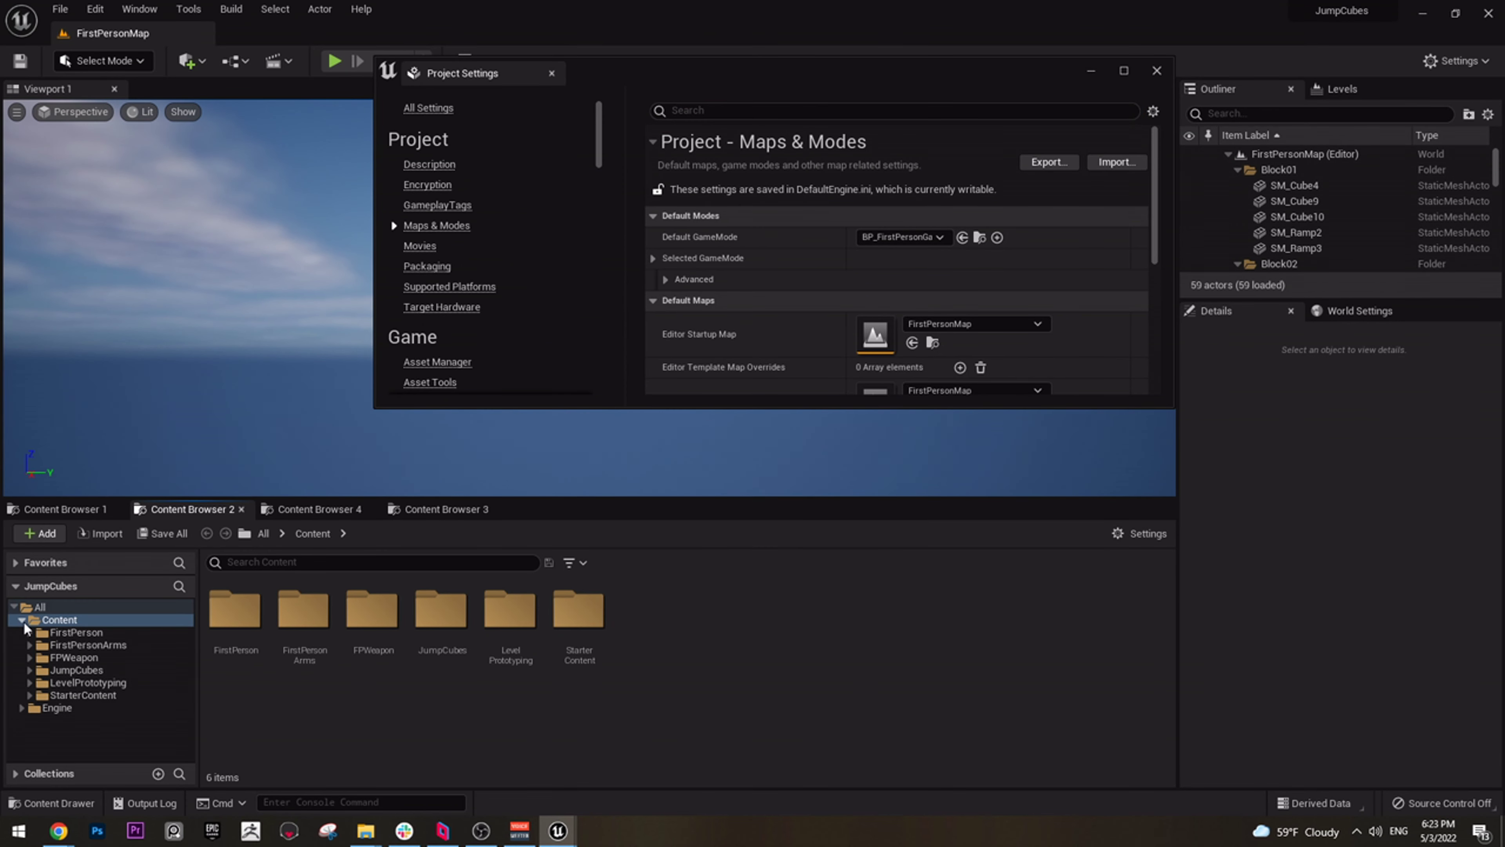
{"action": "double_click", "coordinate": [440, 619]}
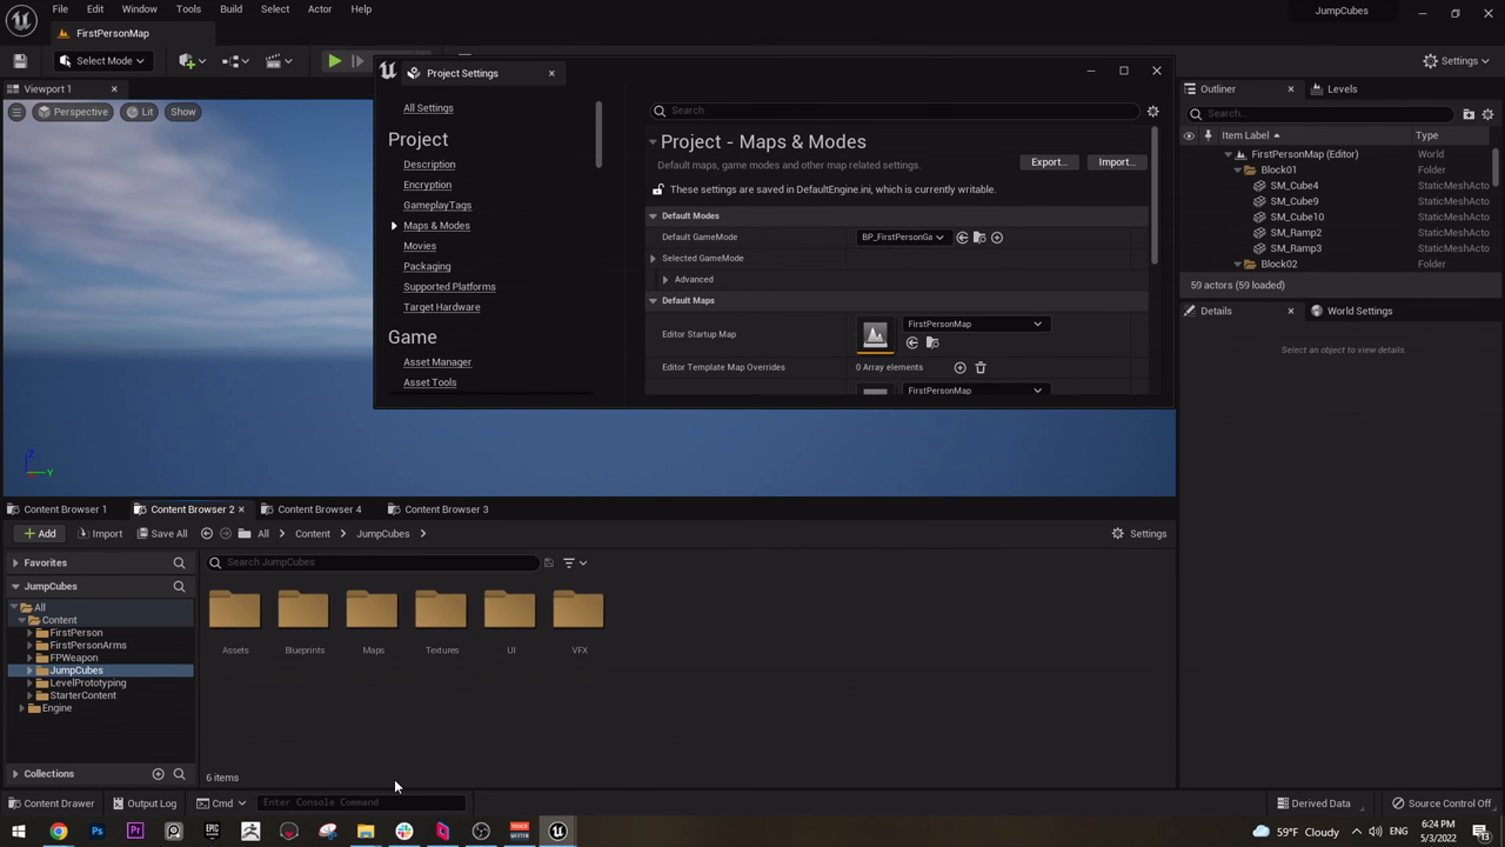
{"action": "double_click", "coordinate": [388, 615]}
{"action": "left_click", "coordinate": [246, 628]}
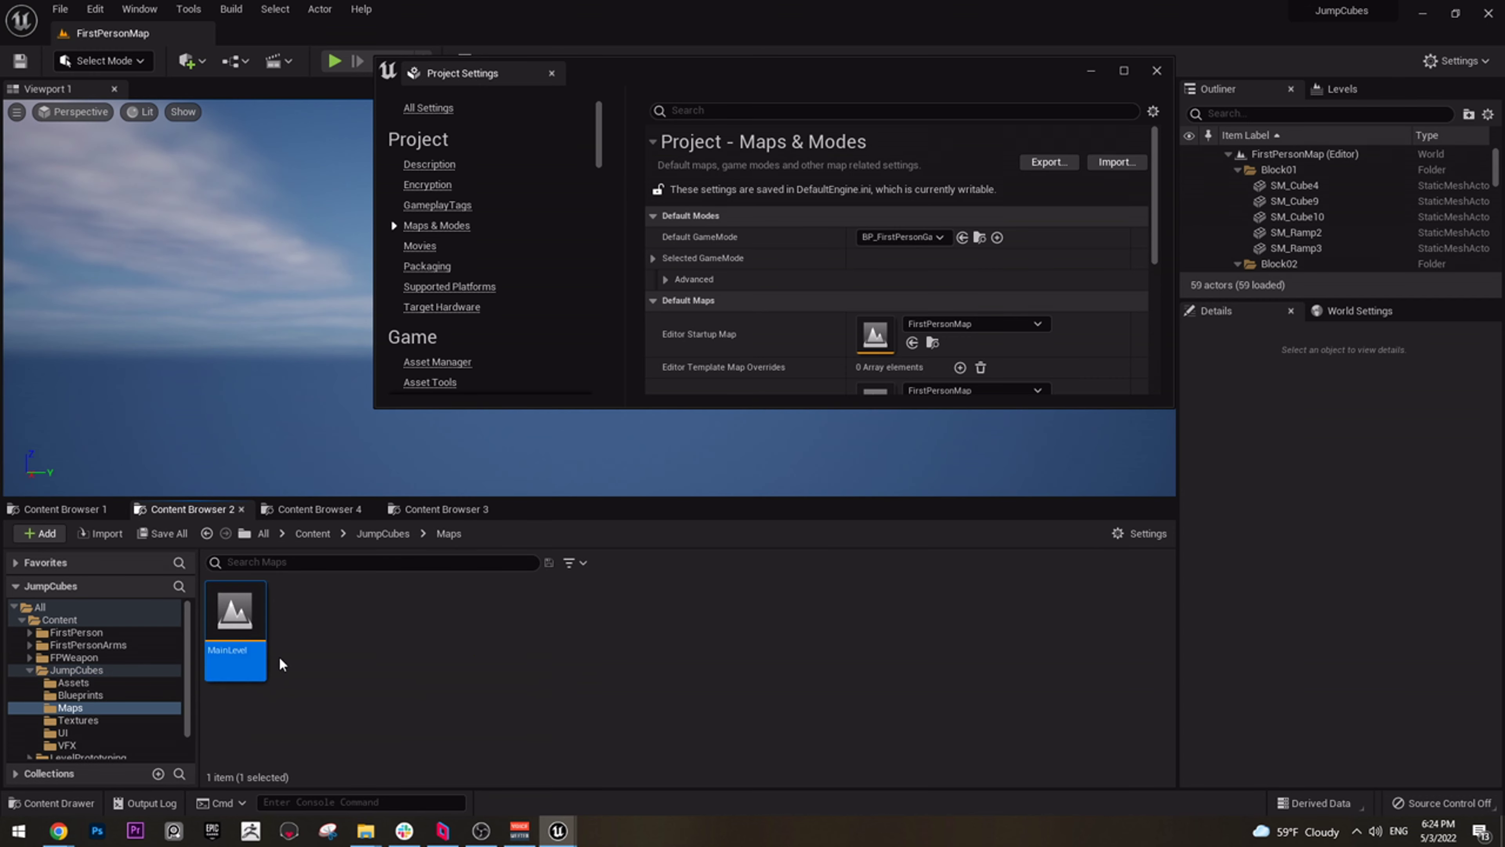
Set both the Editor Startup Map and the Game Default Map to MainLevel and close the Project Settings
{"action": "left_click_drag", "start_coordinate": [962, 74], "coordinate": [870, 5]}
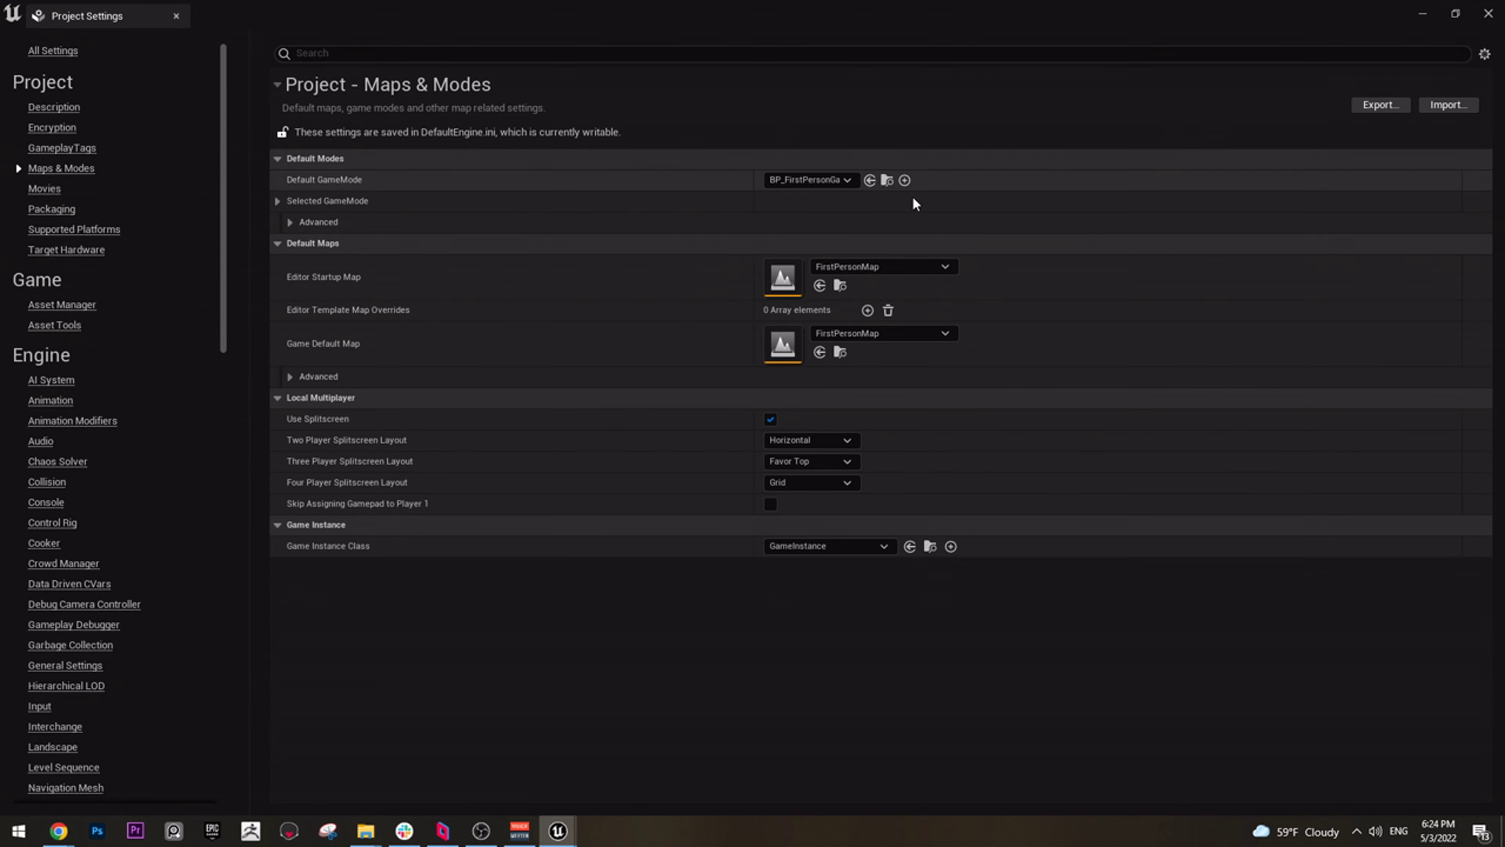
{"action": "left_click", "coordinate": [820, 286]}
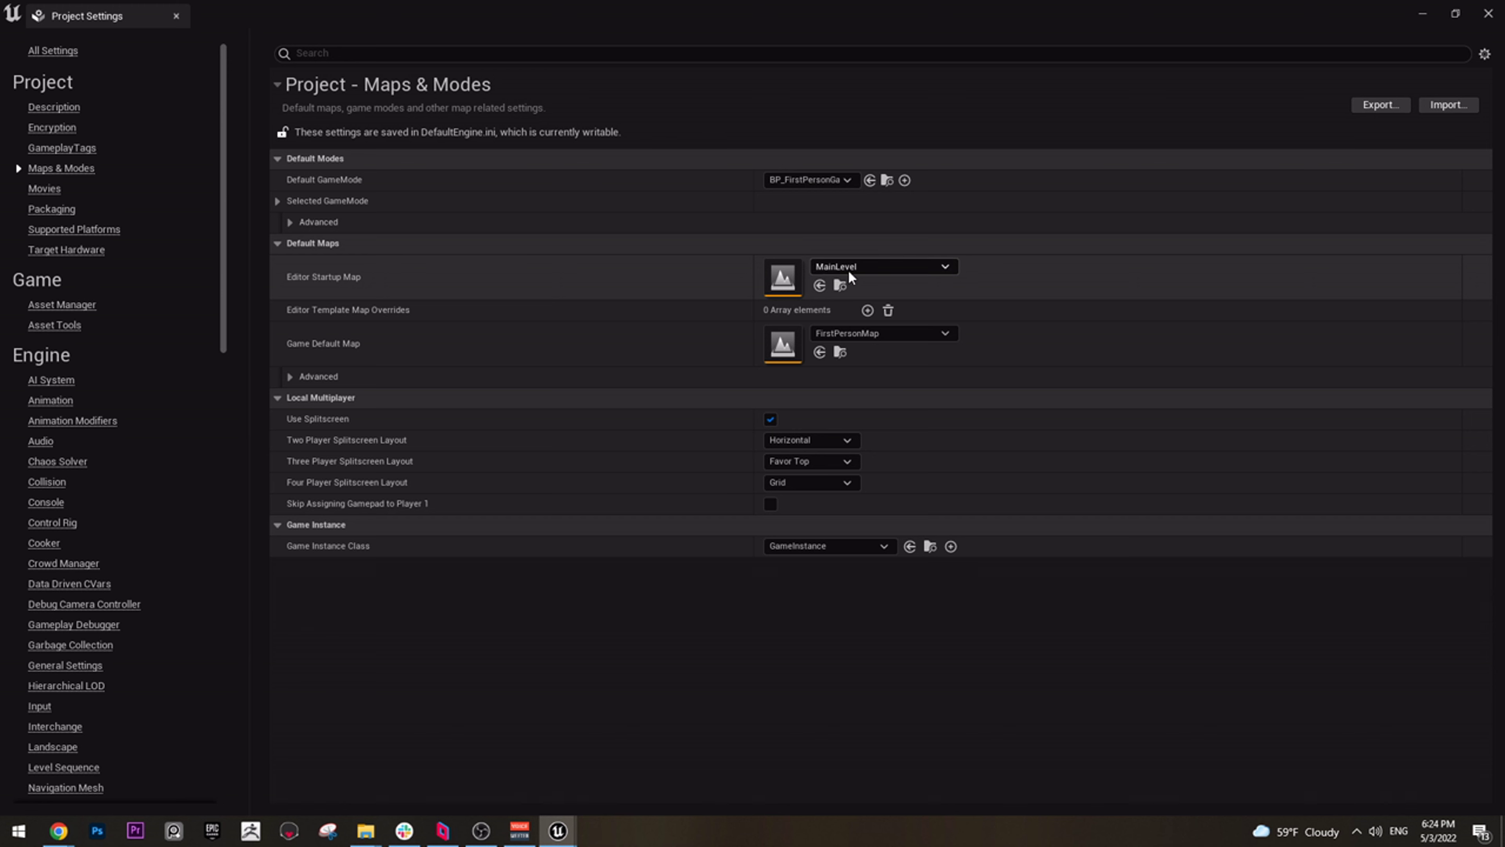
{"action": "left_click", "coordinate": [820, 352]}
{"action": "left_click_drag", "start_coordinate": [830, 18], "coordinate": [677, 201]}
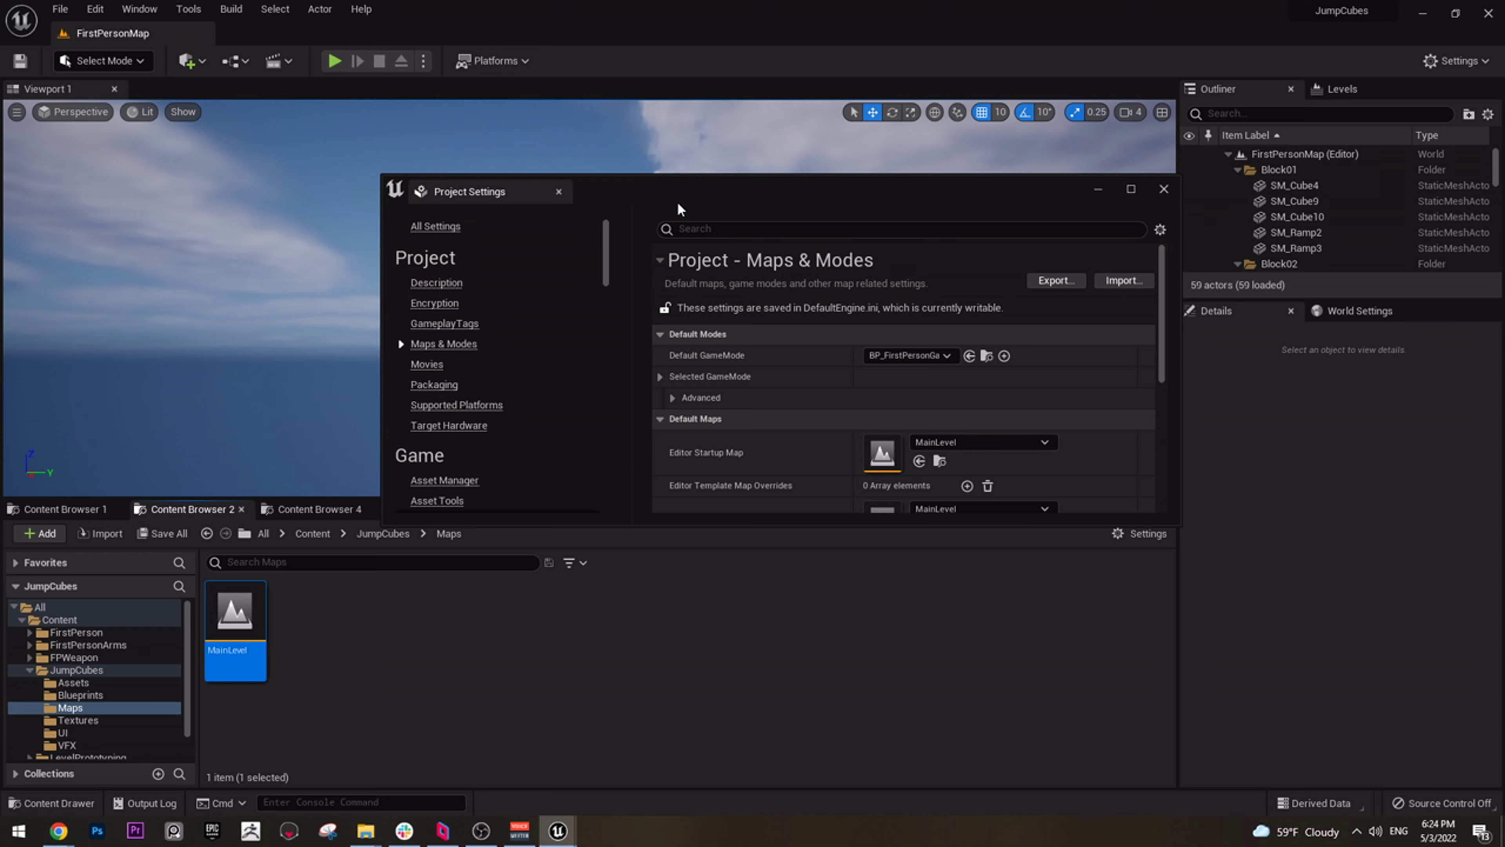
{"action": "left_click", "coordinate": [1164, 188]}
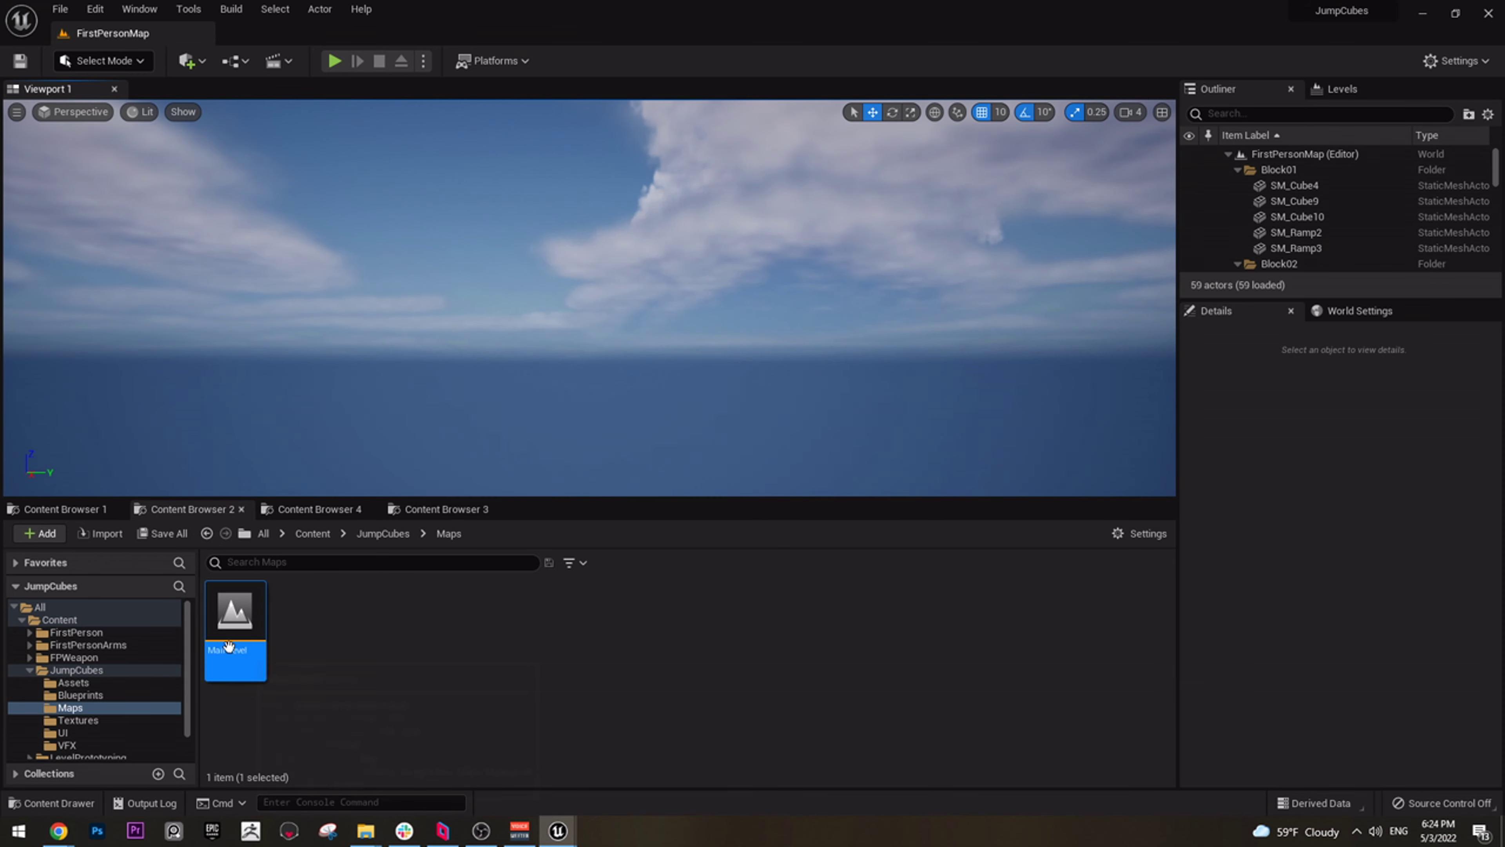
Open MainLevel and bring back the Volumetrics sky materials in Content Browser 1
{"action": "double_click", "coordinate": [235, 614]}
{"action": "right_click_drag", "start_coordinate": [984, 372], "coordinate": [794, 373]}
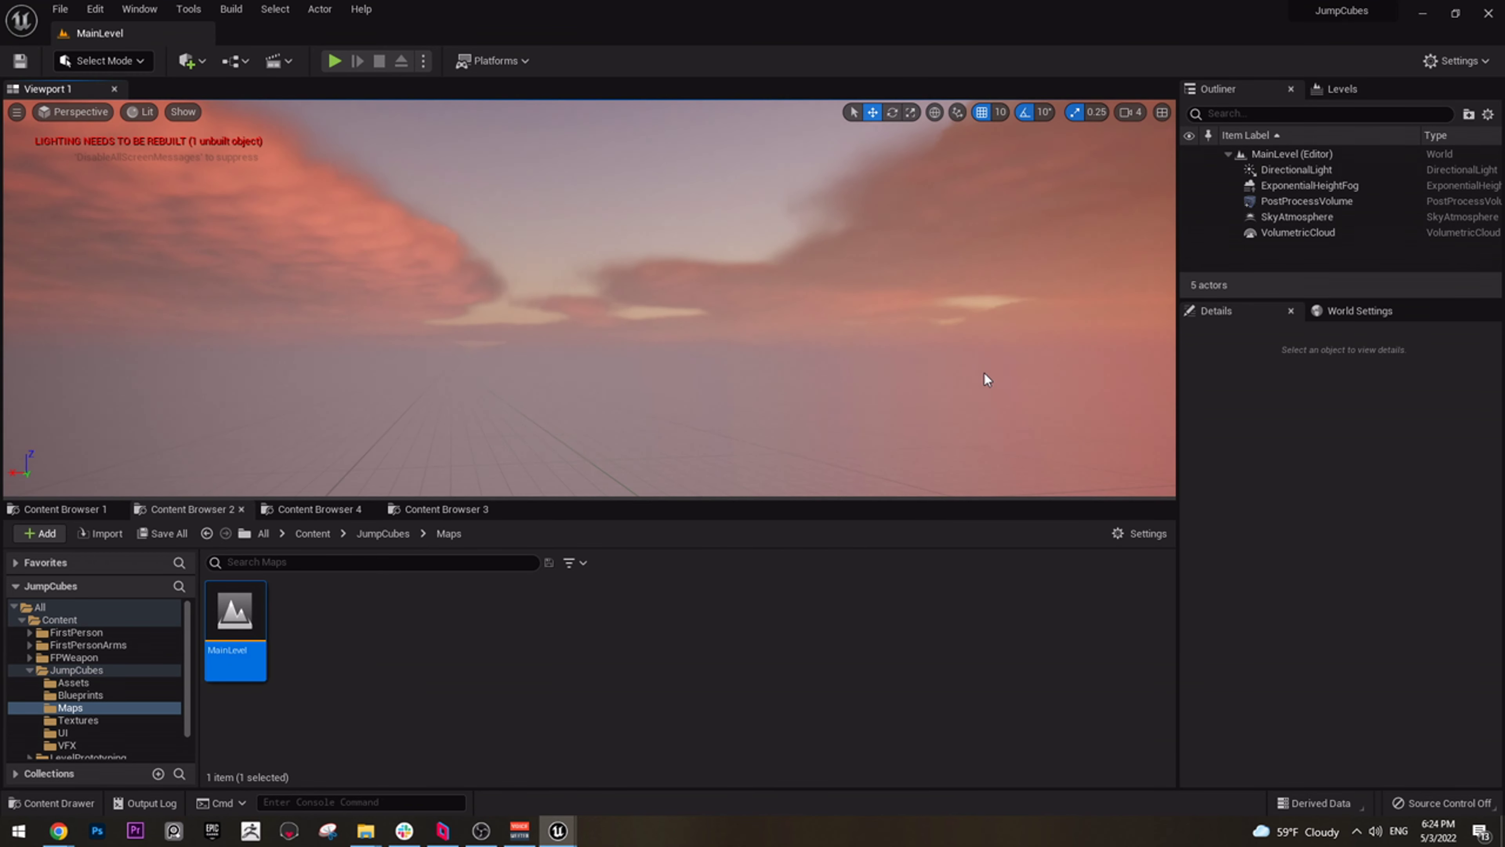
{"action": "left_click", "coordinate": [83, 510]}
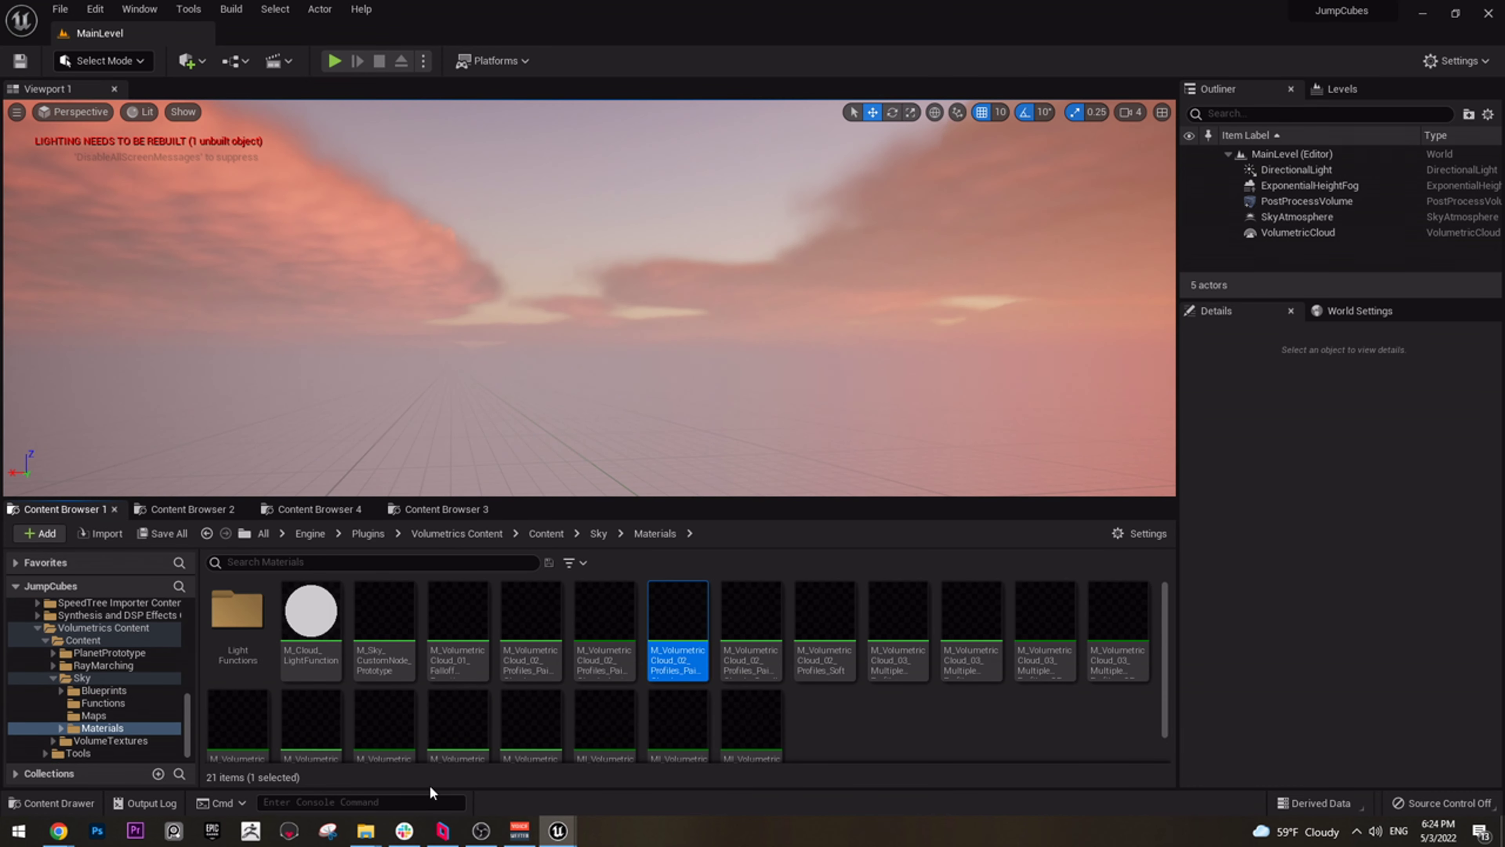
{"action": "right_click_drag", "start_coordinate": [747, 403], "coordinate": [748, 332]}
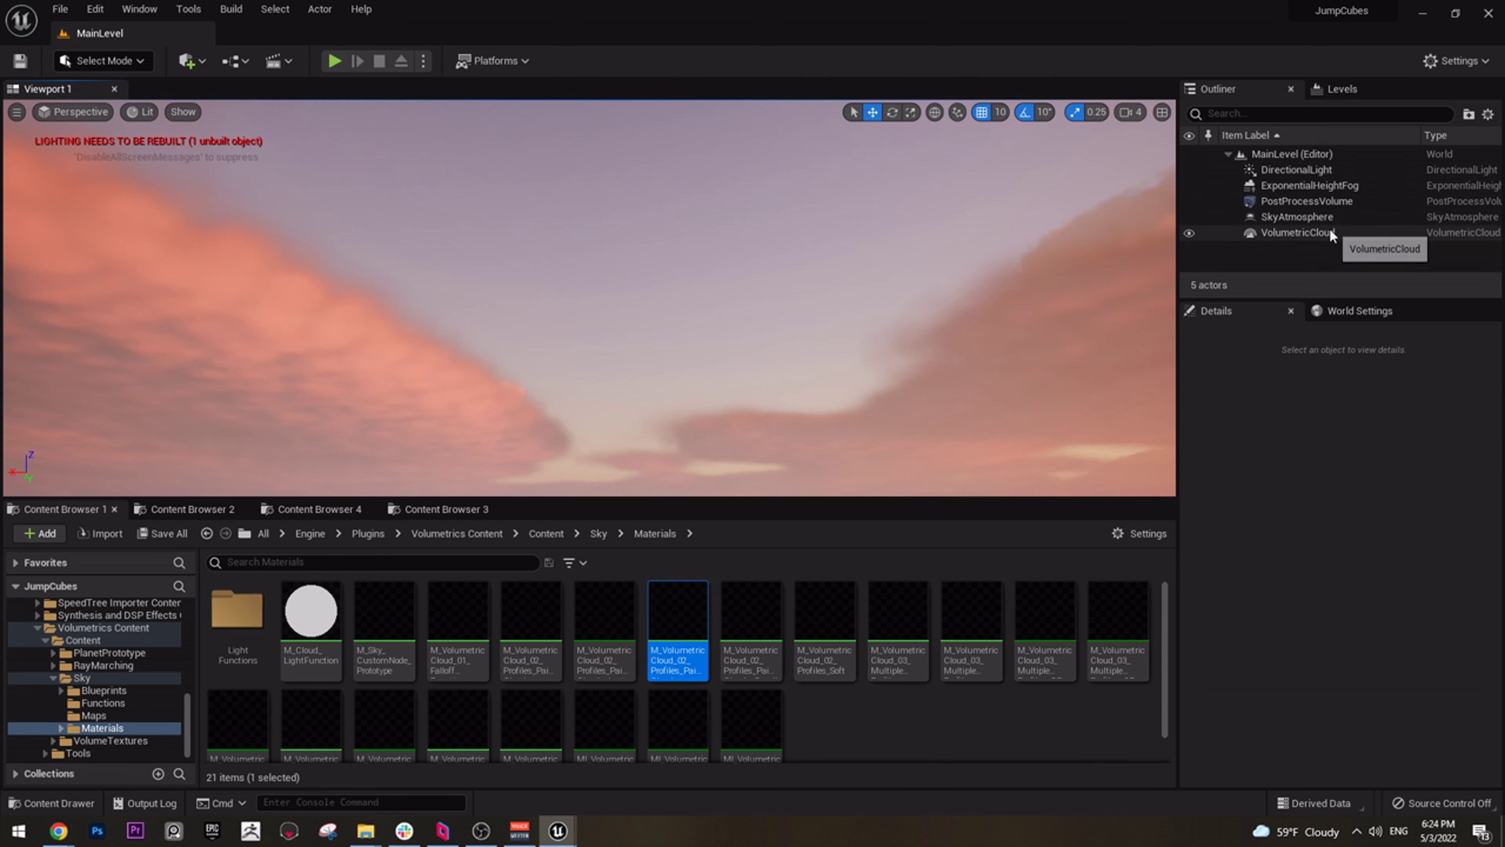
Assign the selected M_VolumetricCloud_02_Profiles material to the VolumetricCloud actor as its Cloud Material
{"action": "left_click", "coordinate": [1320, 235]}
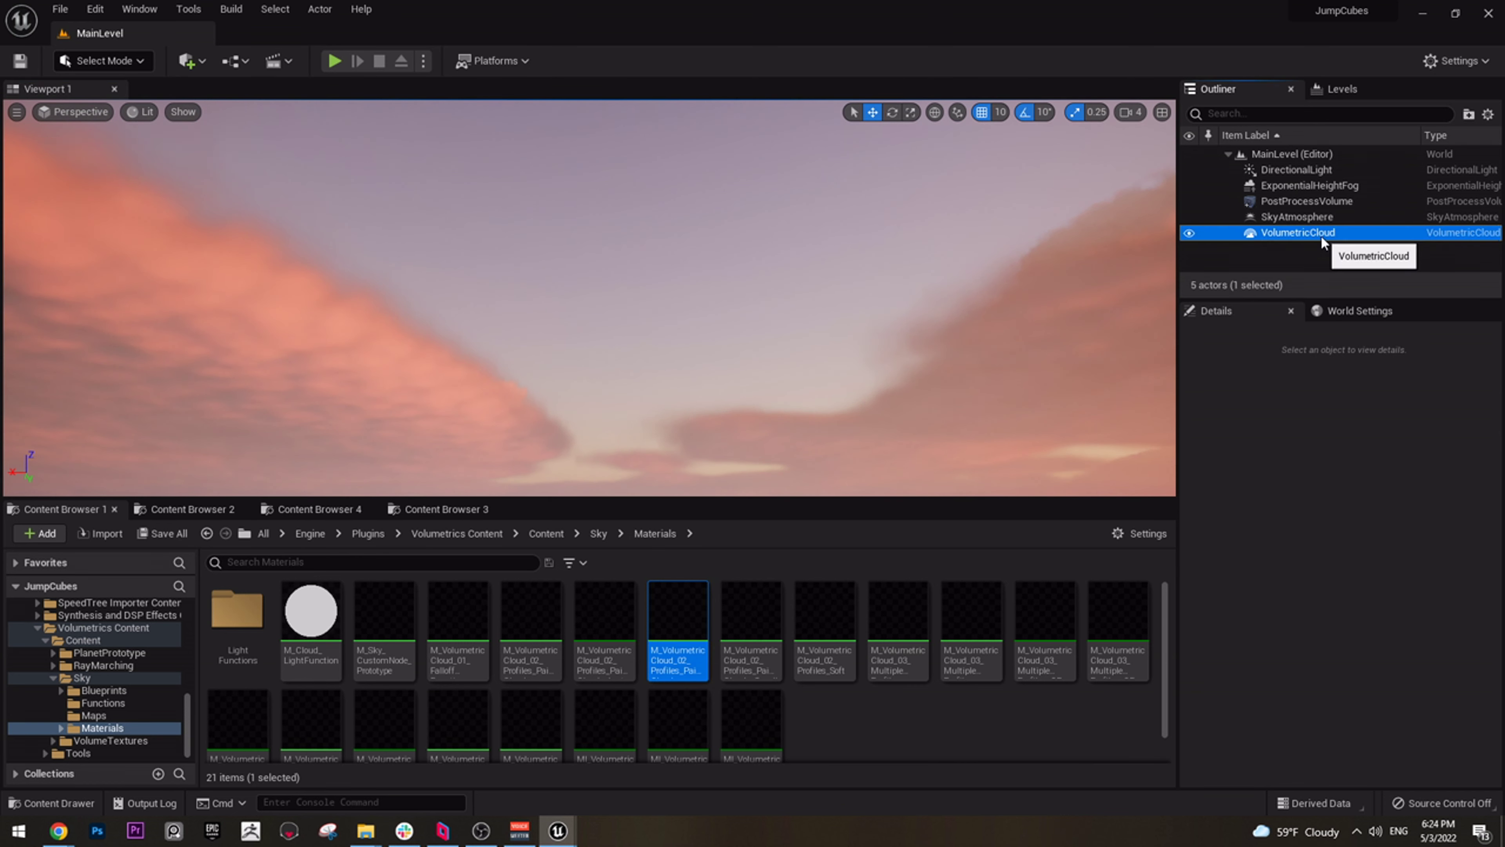
{"action": "scroll", "coordinate": [1315, 664], "scroll_direction": "down", "scroll_amount": 5}
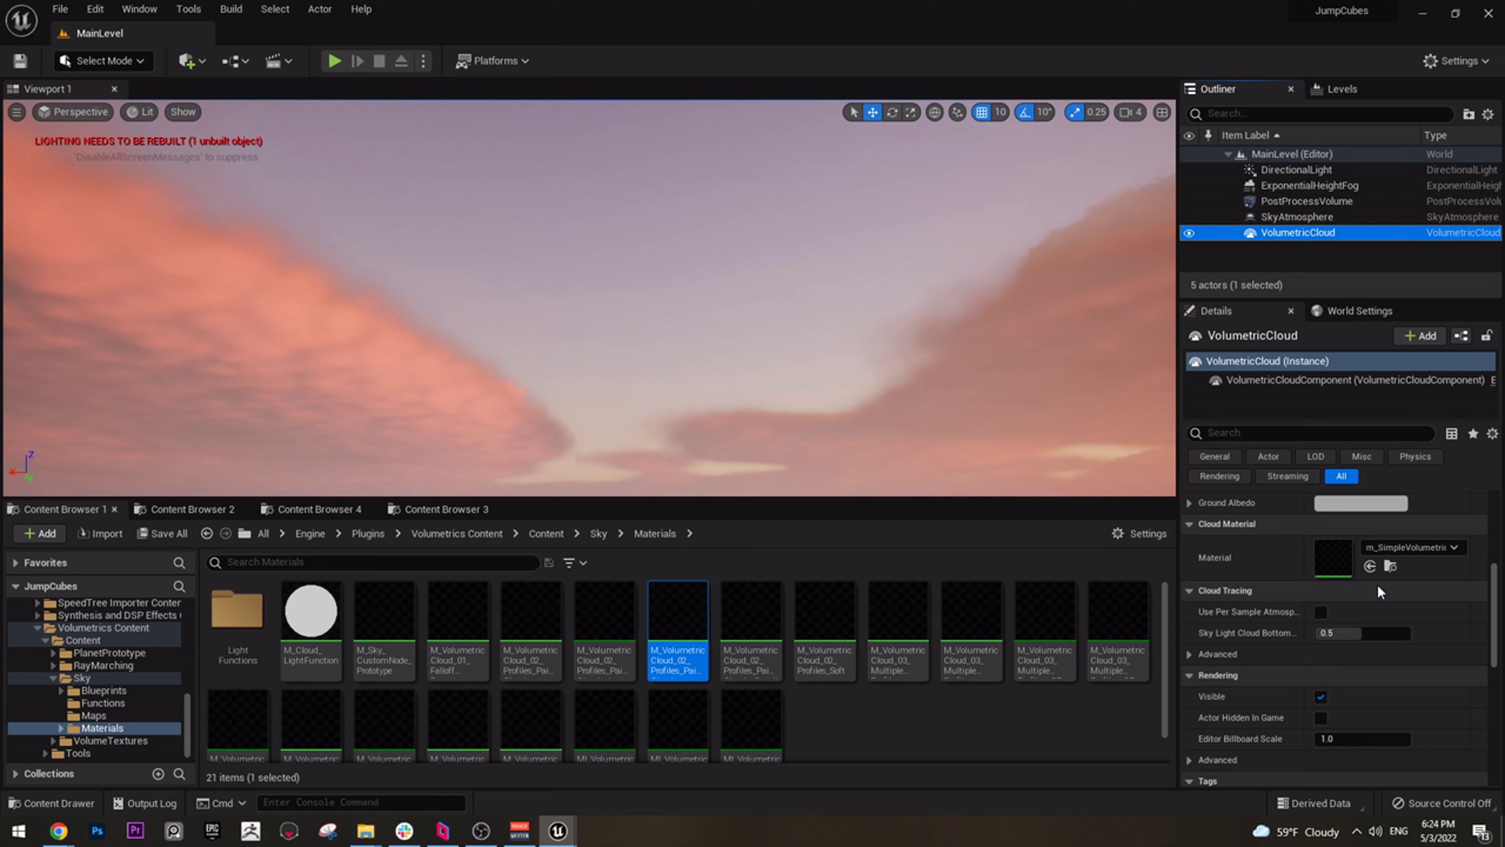
{"action": "left_click", "coordinate": [1369, 567]}
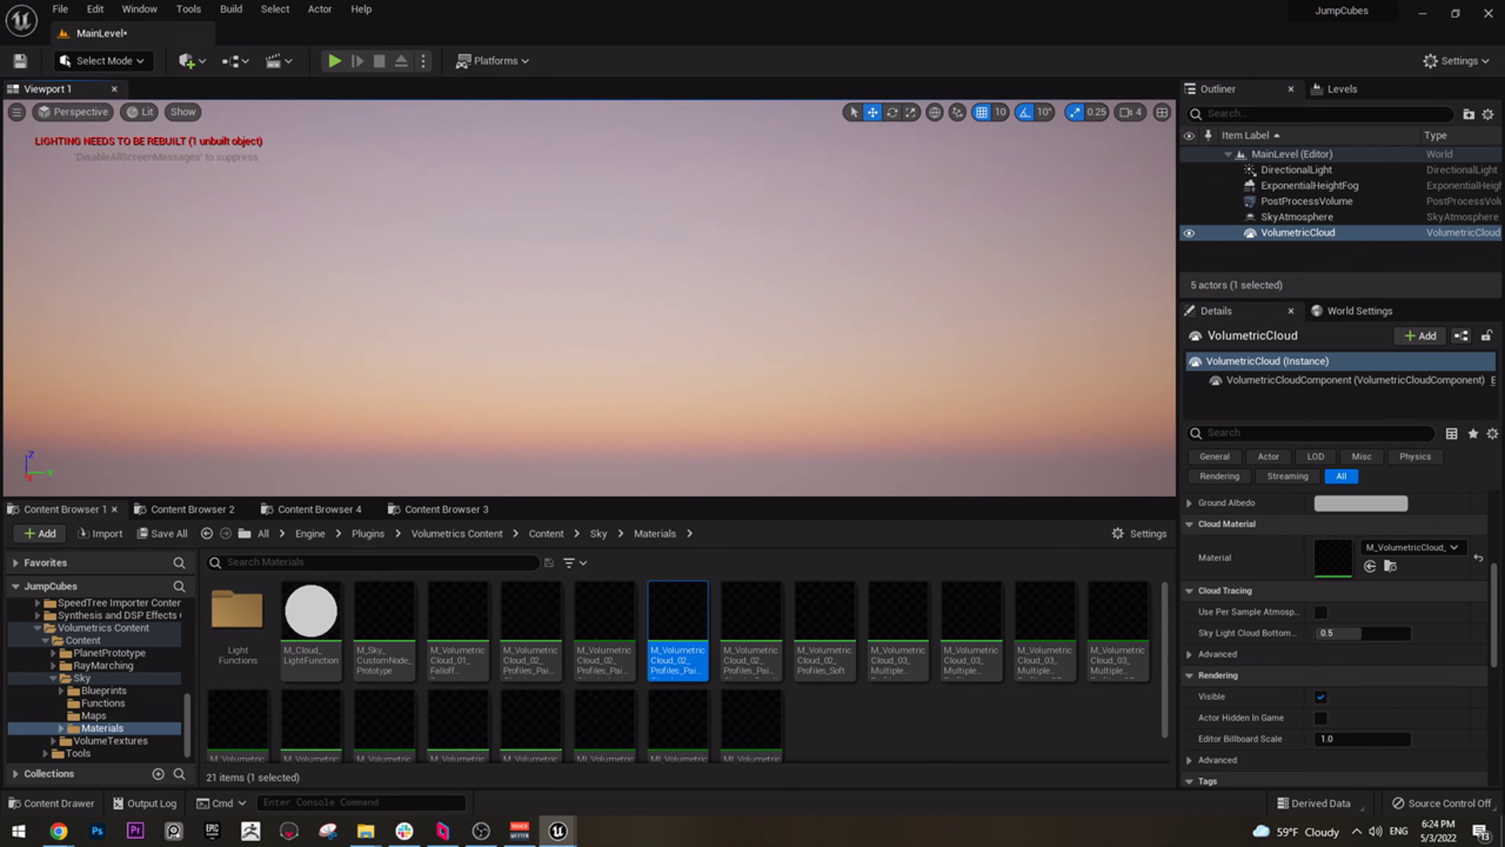
Try the second M_VolumetricCloud_02_Profiles material in the folder as the VolumetricCloud's Cloud Material and inspect the sky
{"action": "left_click", "coordinate": [604, 617]}
{"action": "left_click", "coordinate": [1370, 566]}
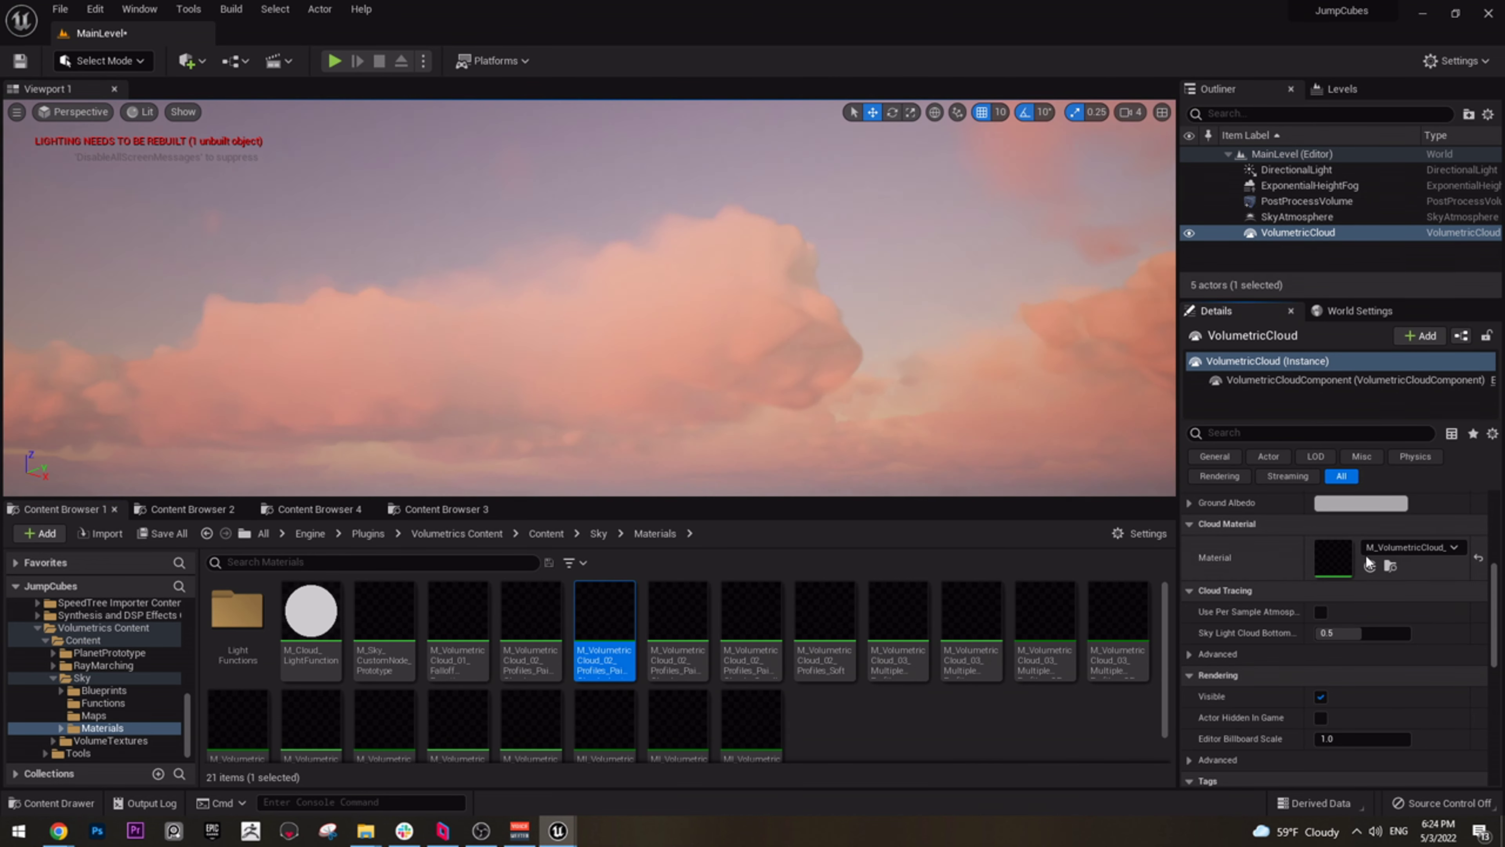
{"action": "right_click_drag", "start_coordinate": [791, 355], "coordinate": [12, 323]}
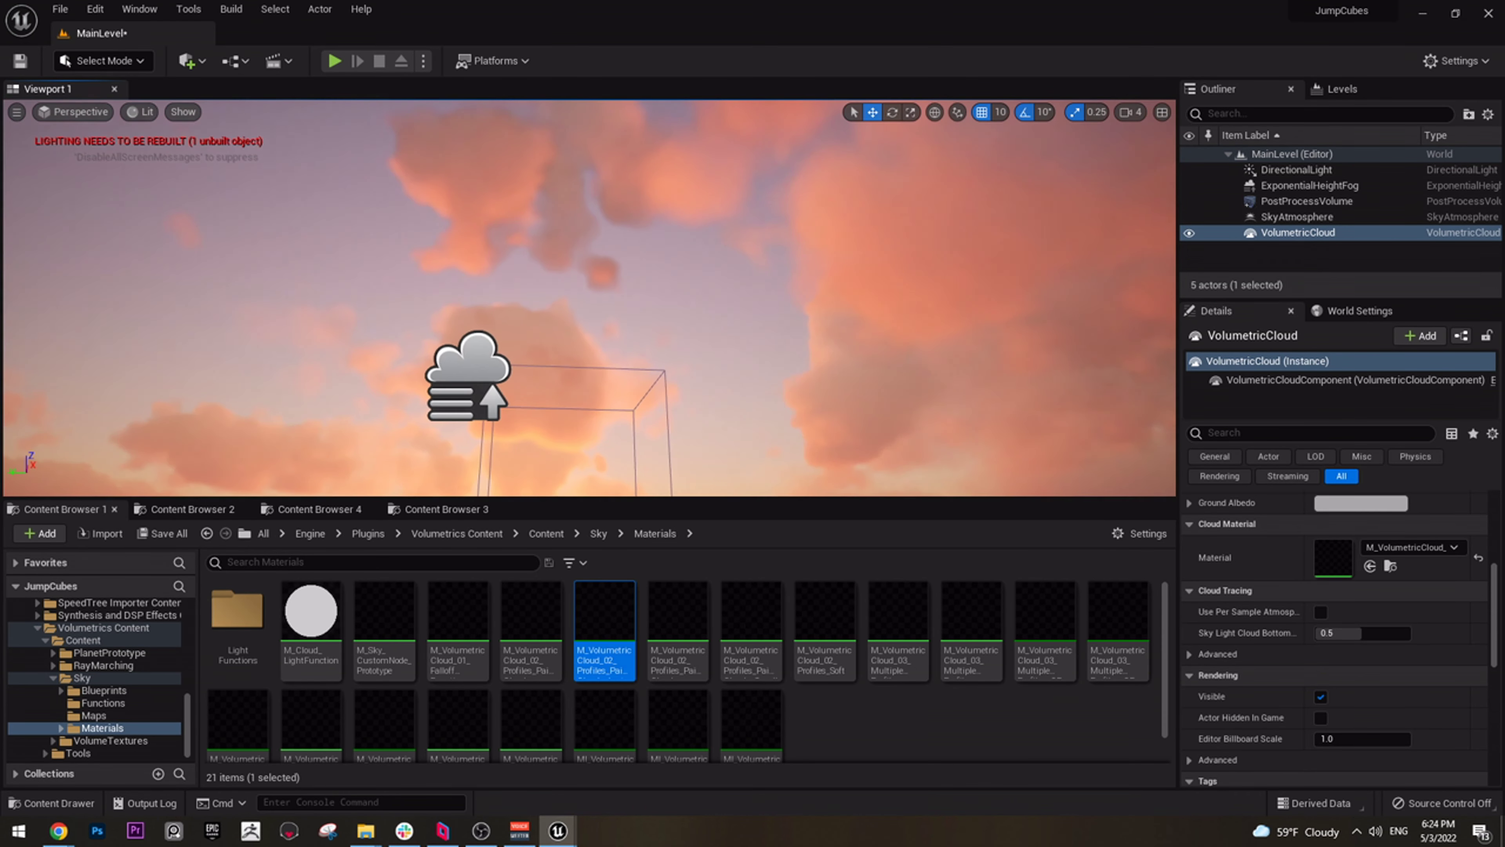
Replace the VolumetricCloud's material with the first M_VolumetricCloud_02_Profiles material in the folder and inspect the clouds
{"action": "left_click", "coordinate": [530, 619]}
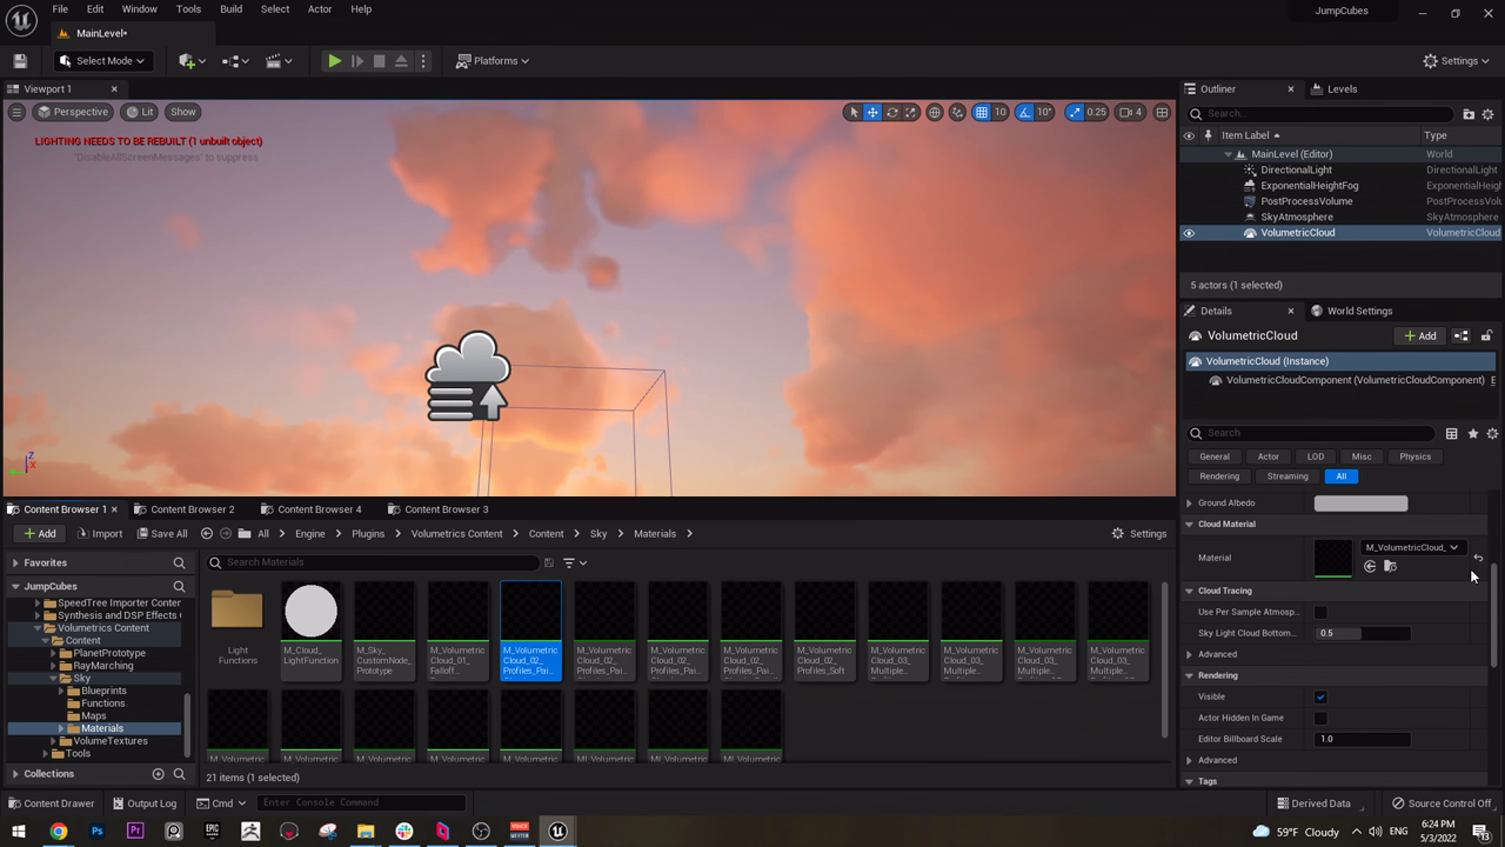
{"action": "left_click", "coordinate": [1372, 570]}
{"action": "right_click_drag", "start_coordinate": [1099, 407], "coordinate": [889, 409]}
{"action": "mouse_move", "coordinate": [523, 198]}
{"action": "right_mouse_down"}
{"action": "mouse_move", "coordinate": [682, 199]}
{"action": "mouse_move", "coordinate": [818, 237]}
{"action": "mouse_move", "coordinate": [523, 198]}
{"action": "right_mouse_up"}
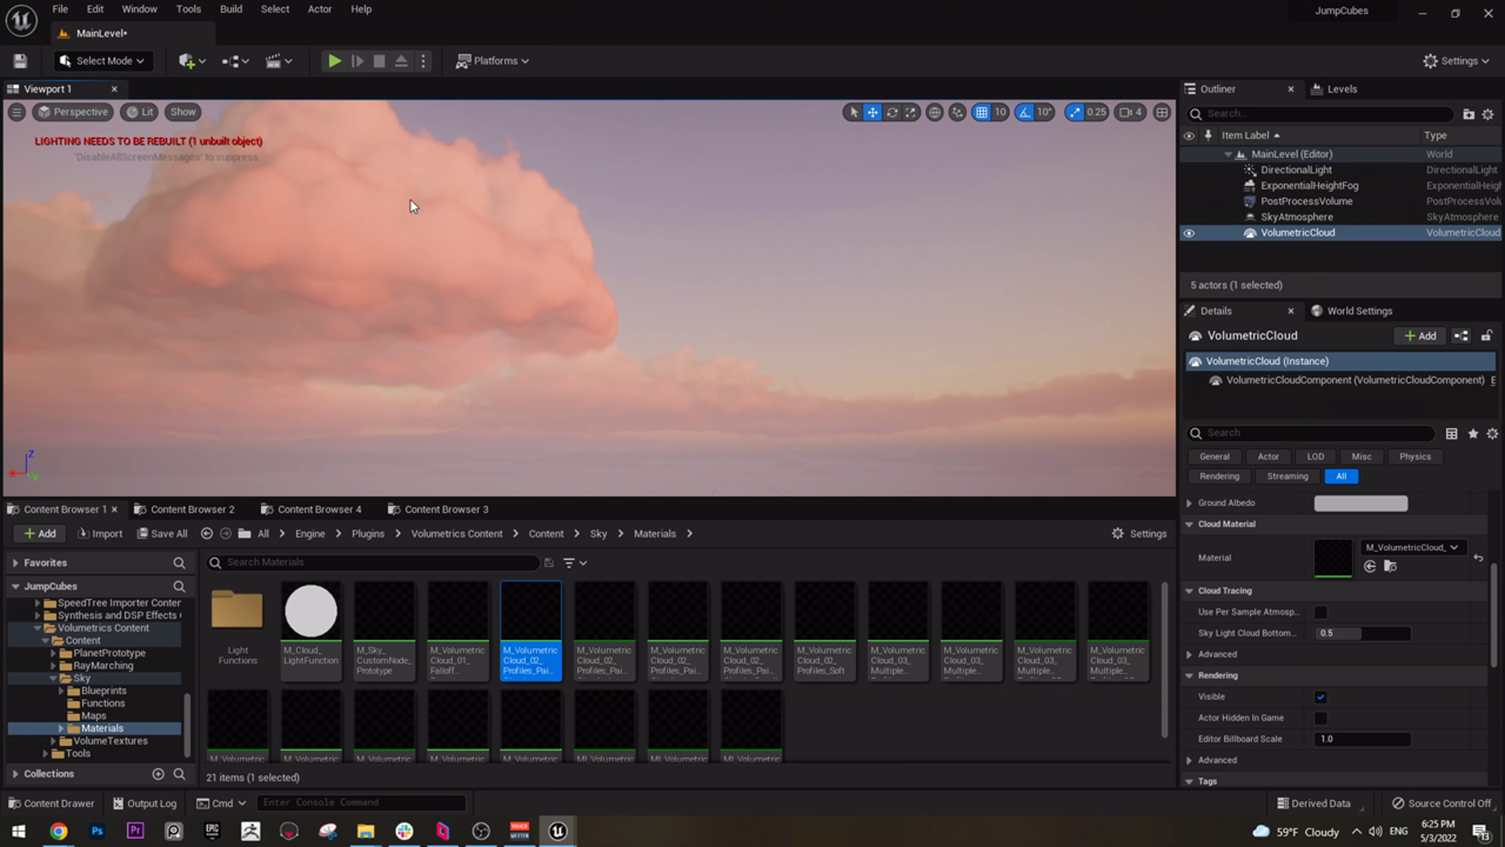
{"action": "key", "text": "f"}
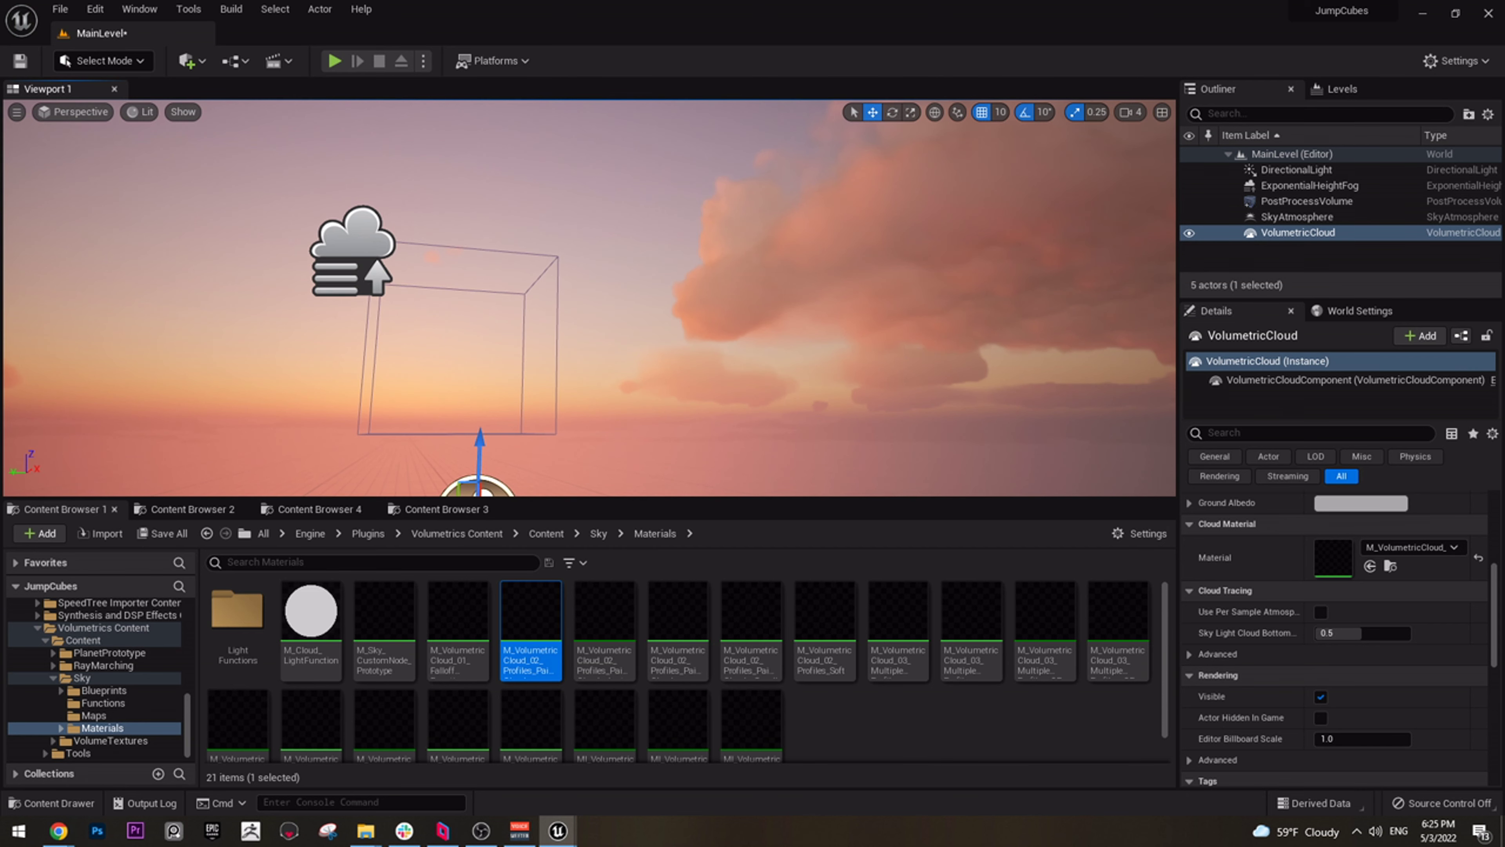
Open the assigned cloud material instance and examine its global scalar and vector parameters
{"action": "left_click_drag", "start_coordinate": [1136, 220], "coordinate": [1053, 158]}
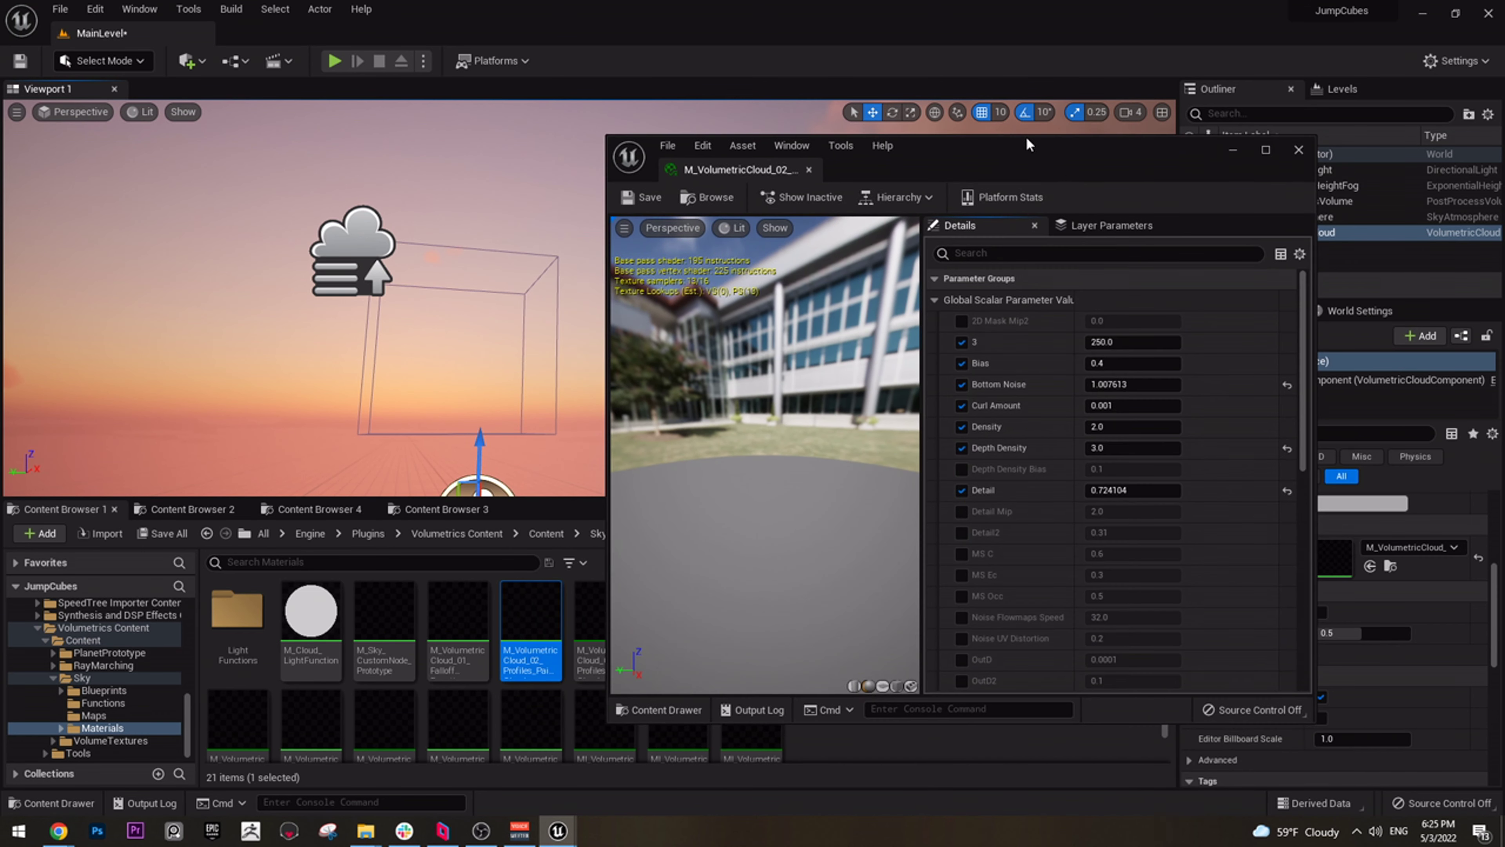
{"action": "scroll", "coordinate": [1161, 569], "scroll_direction": "down", "scroll_amount": 10}
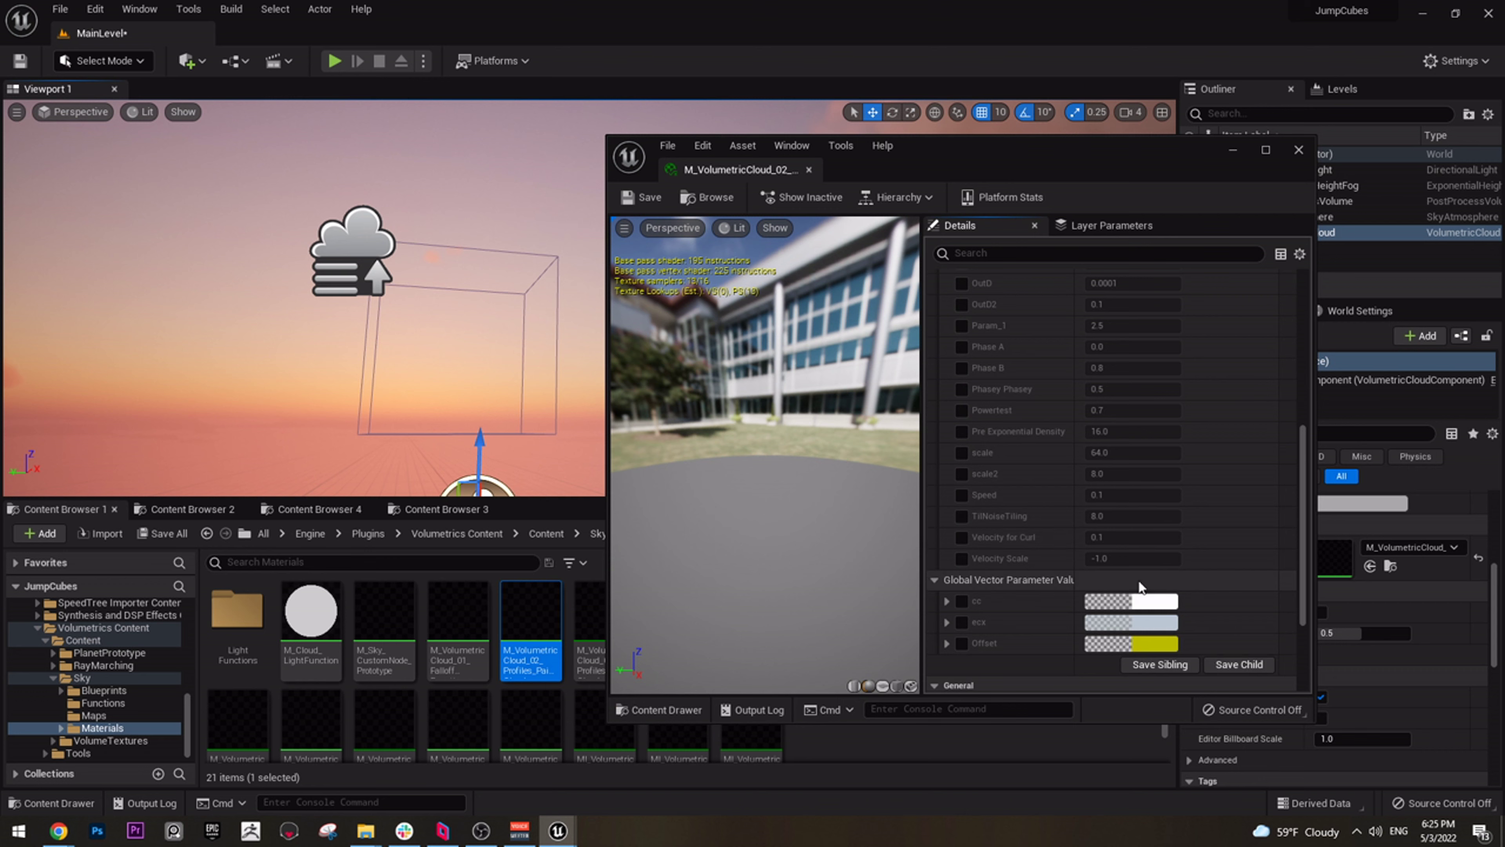
{"action": "scroll", "coordinate": [1199, 420], "scroll_direction": "up", "scroll_amount": 10}
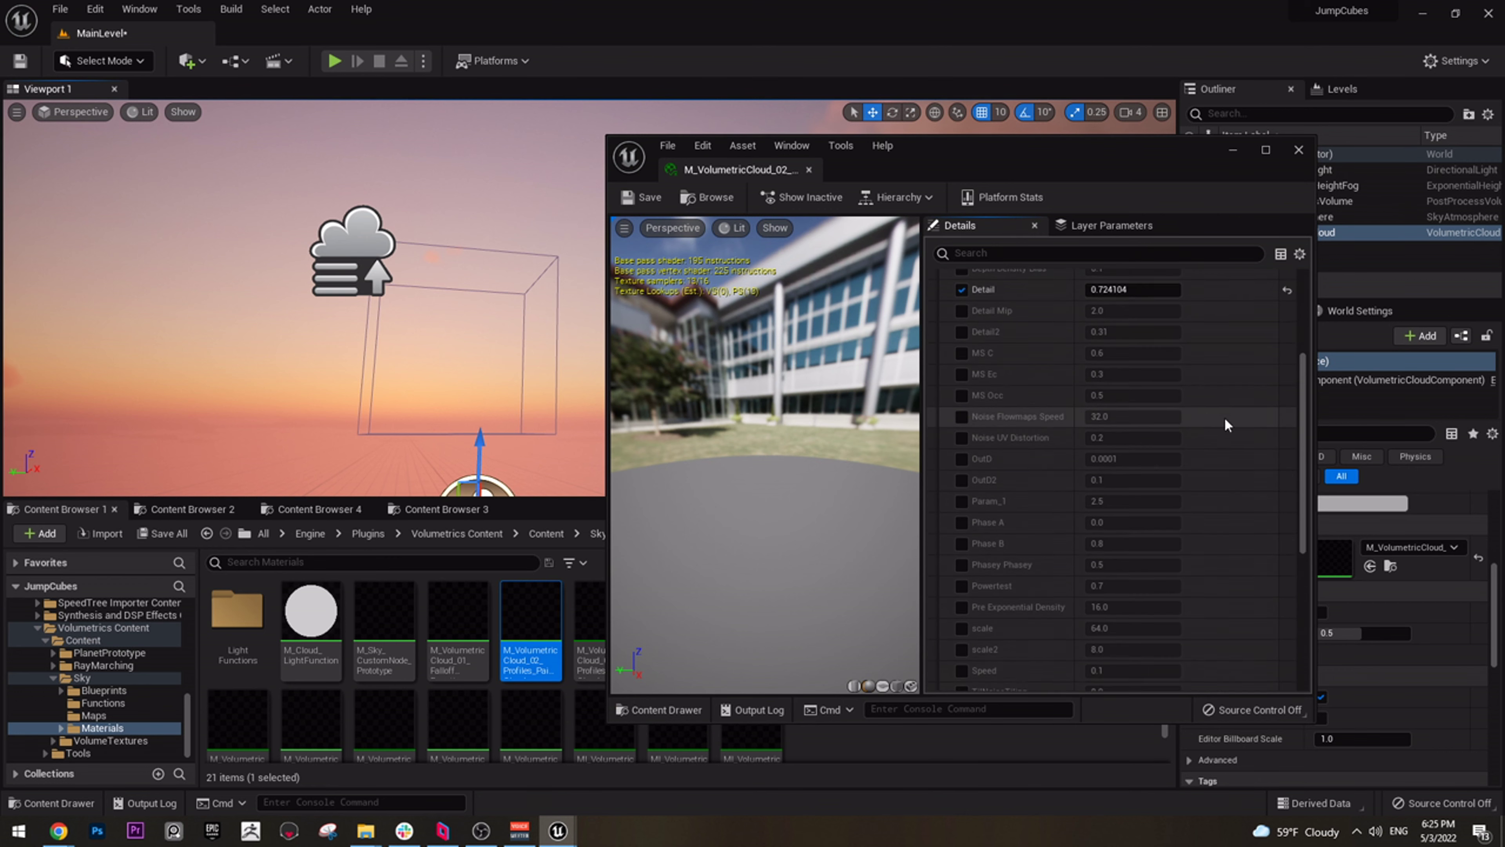
Create a material instance from the M_VolumetricCloud_02_Profiles_PaintClouds material, keeping its default name
{"action": "left_click_drag", "start_coordinate": [937, 172], "coordinate": [1088, 81]}
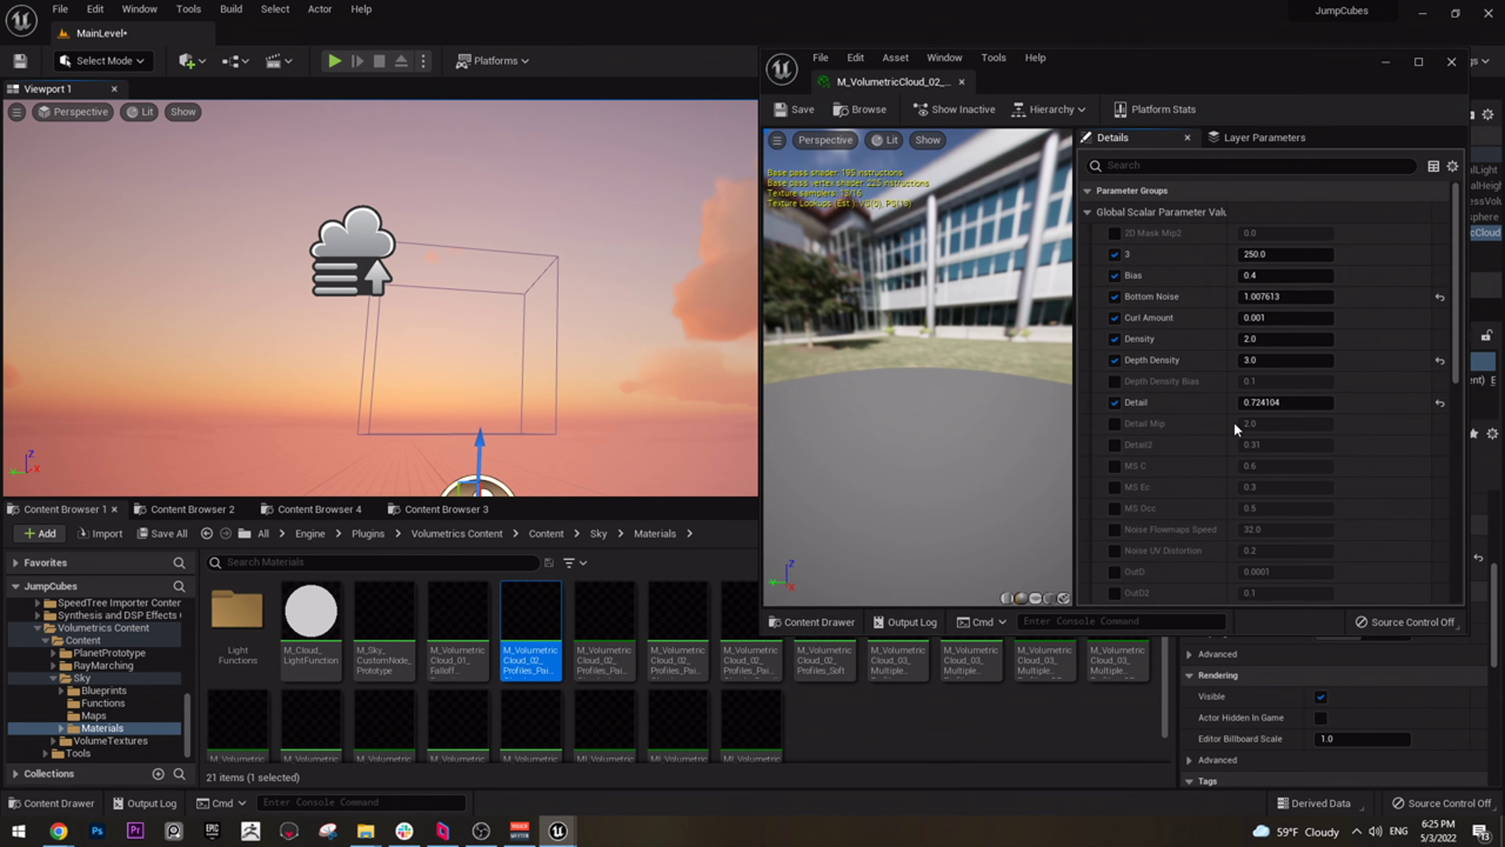
{"action": "double_click", "coordinate": [536, 605]}
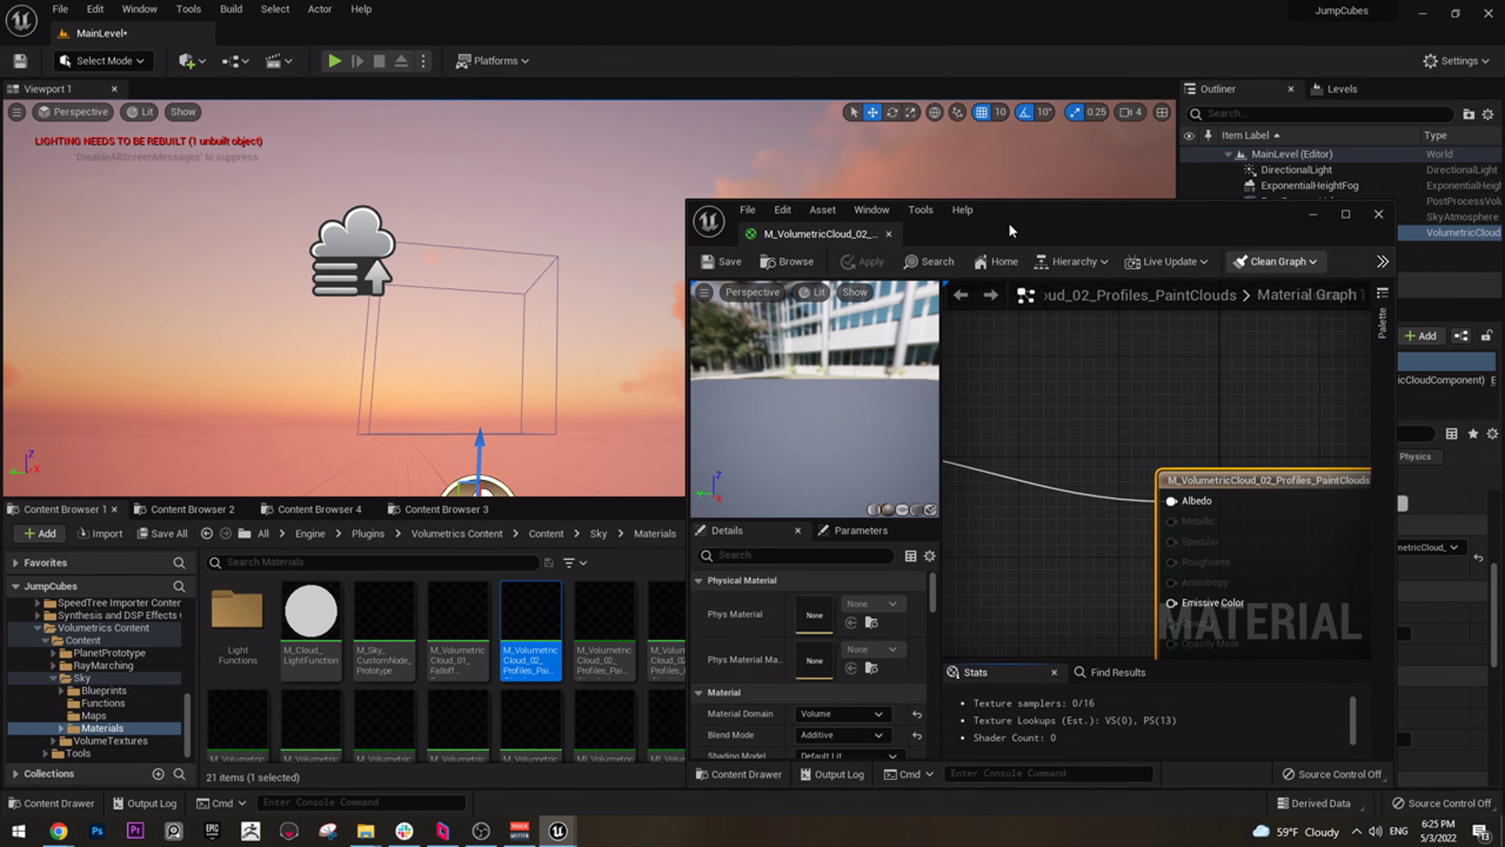
{"action": "left_click", "coordinate": [1377, 215]}
{"action": "right_click", "coordinate": [536, 619]}
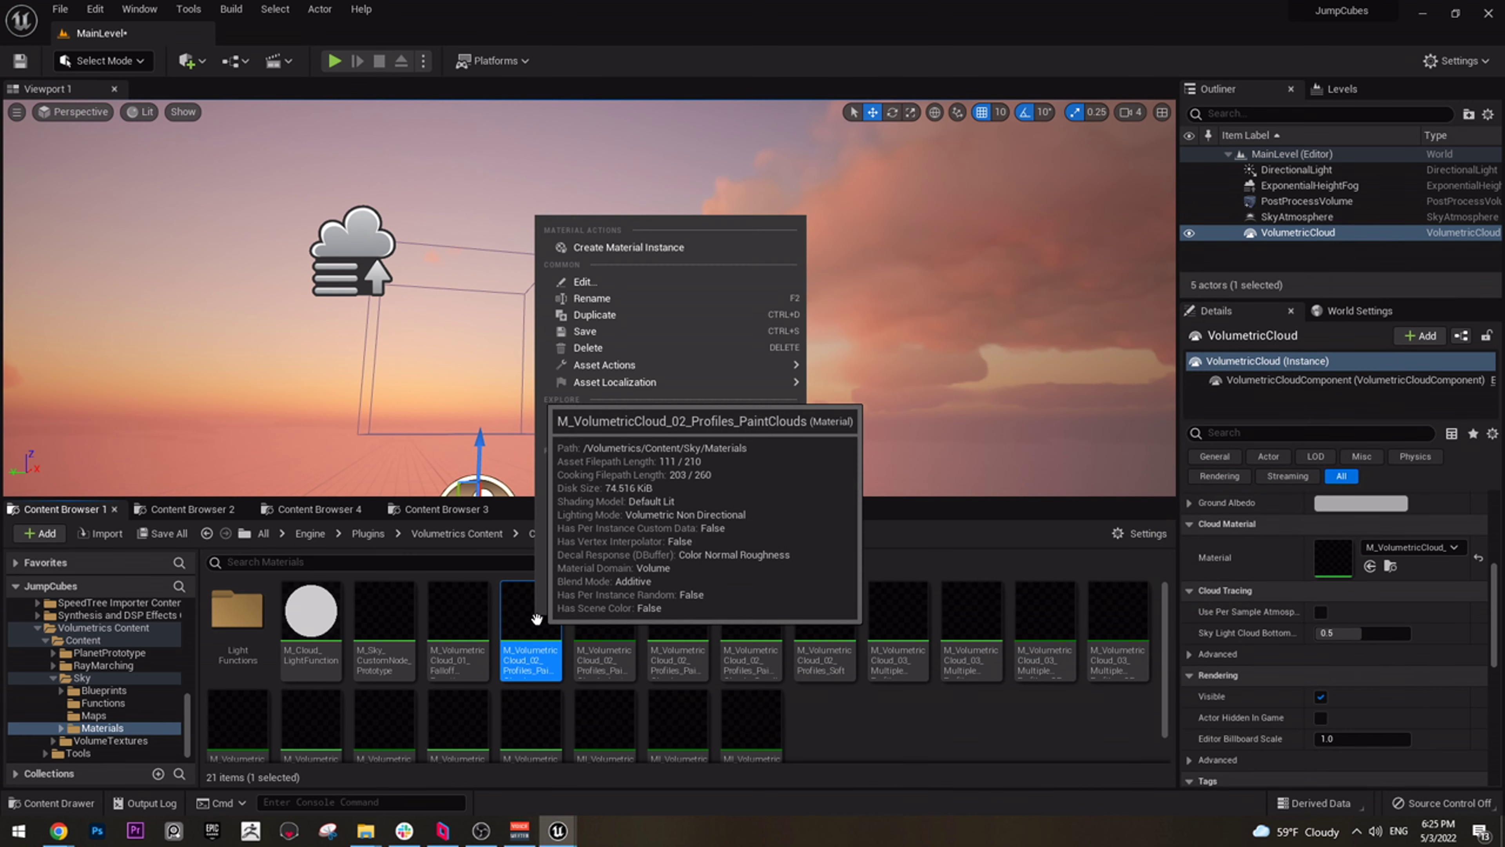
{"action": "left_click", "coordinate": [664, 246]}
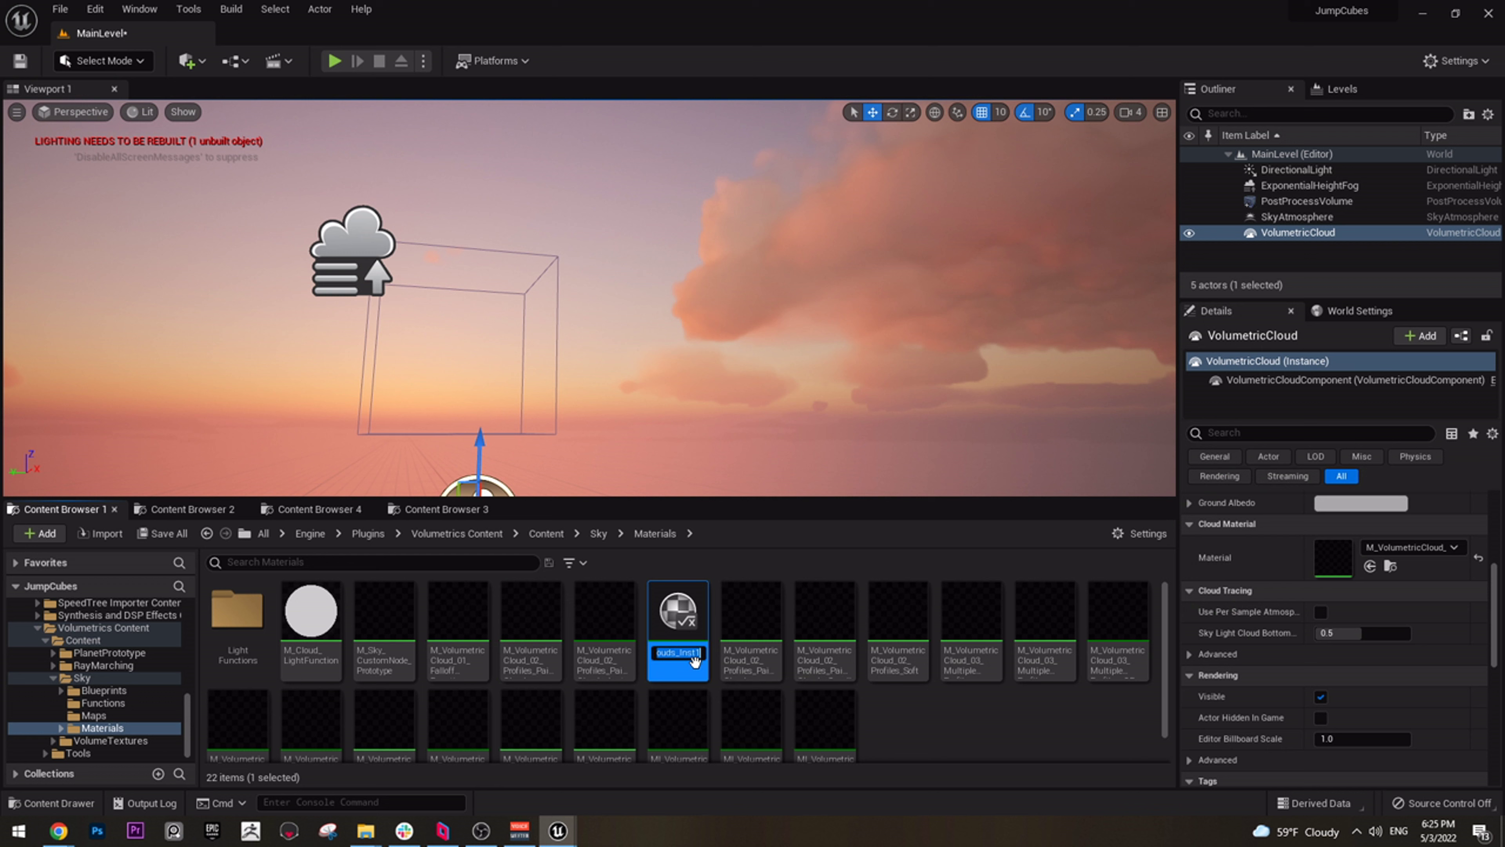
{"action": "key", "text": "Return"}
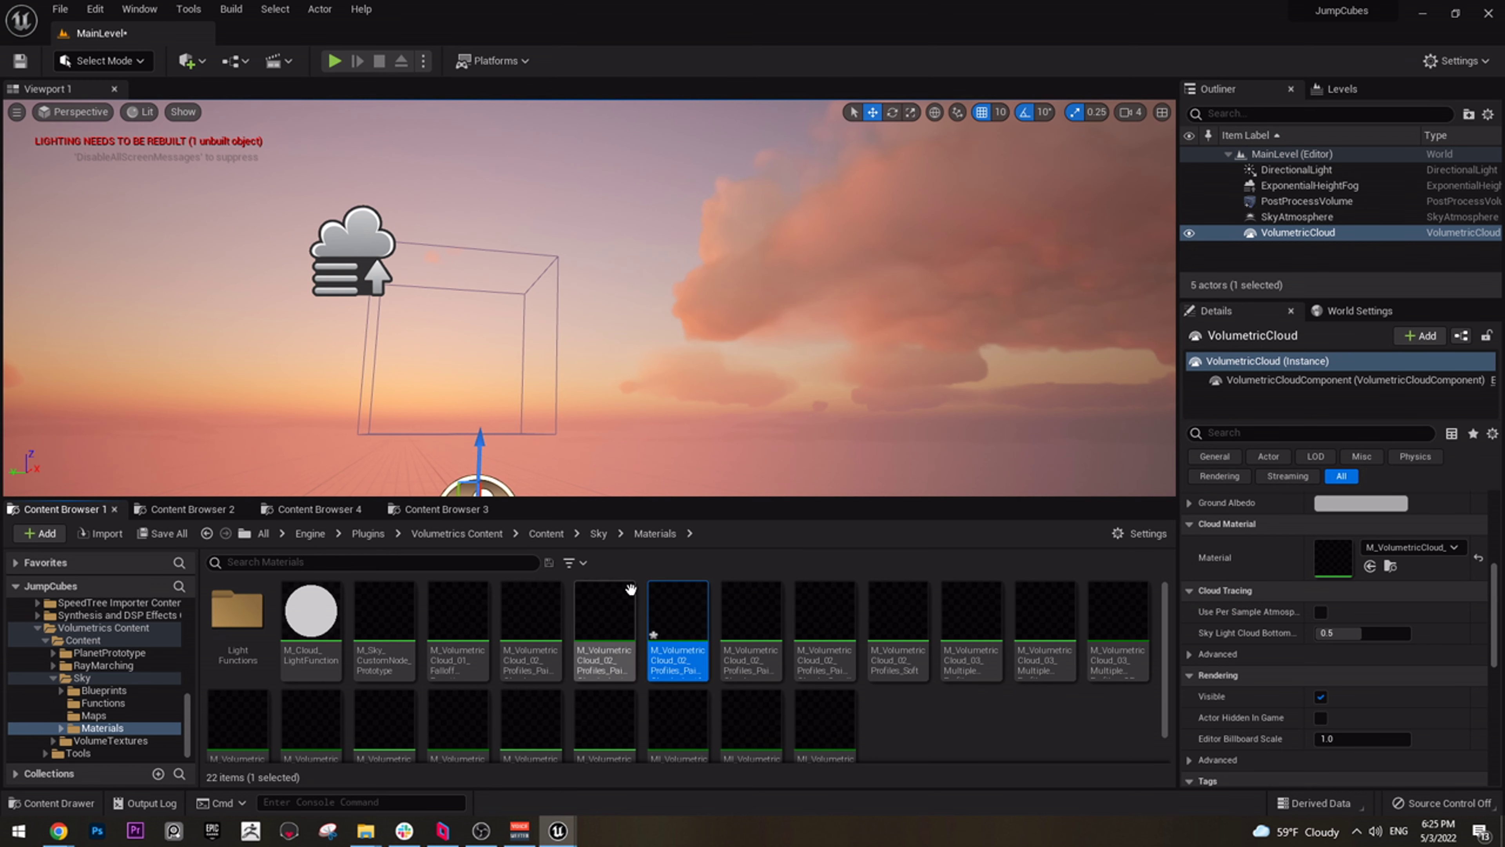
Create a new folder named Materials inside the project's JumpCubes folder
{"action": "scroll", "coordinate": [126, 708], "scroll_direction": "up", "scroll_amount": 5}
{"action": "scroll", "coordinate": [190, 706], "scroll_direction": "up", "scroll_amount": 10}
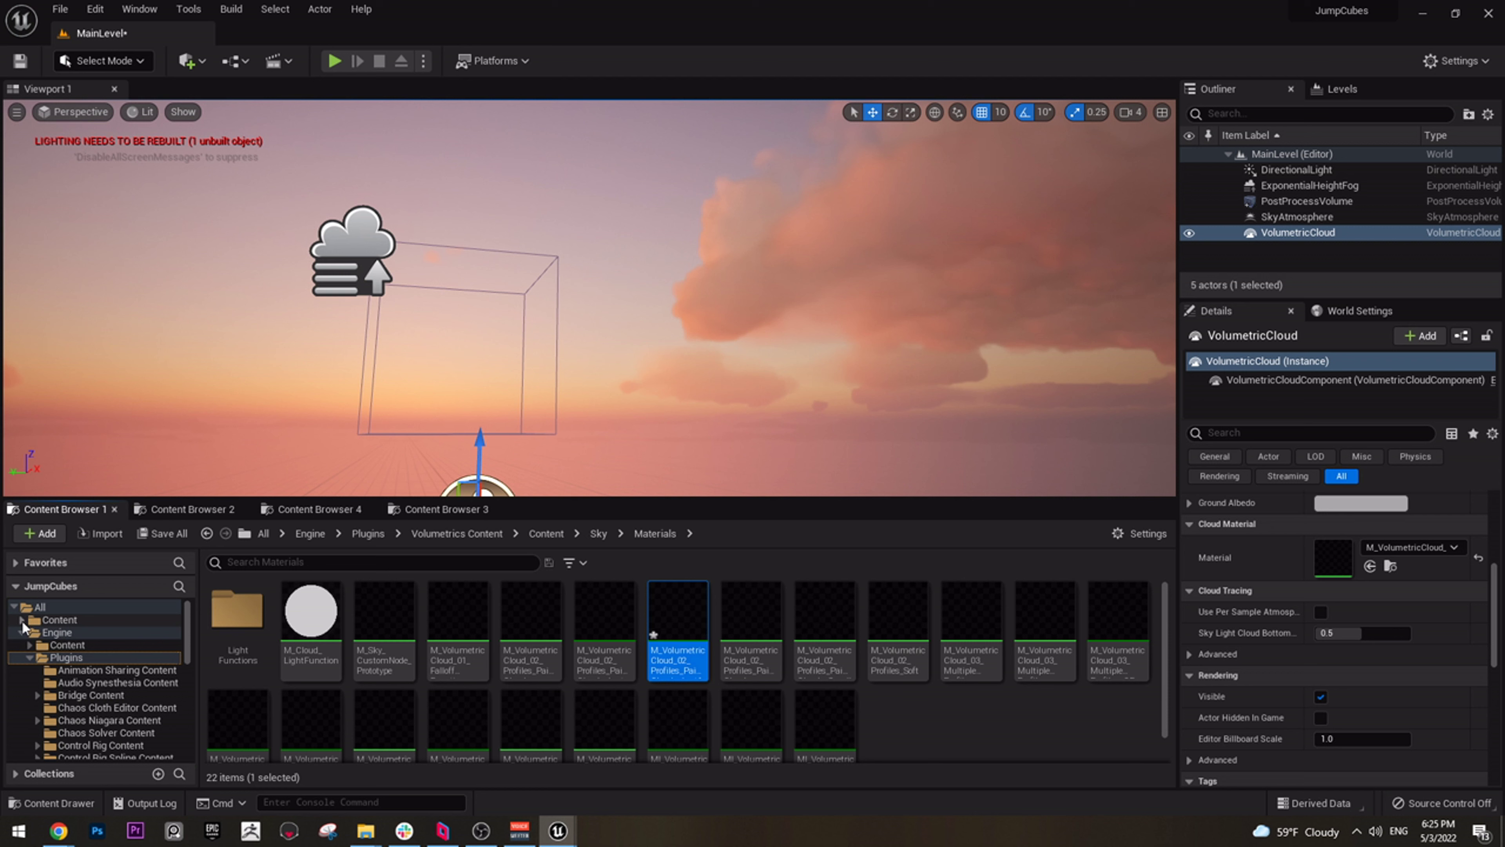
{"action": "left_click", "coordinate": [22, 620]}
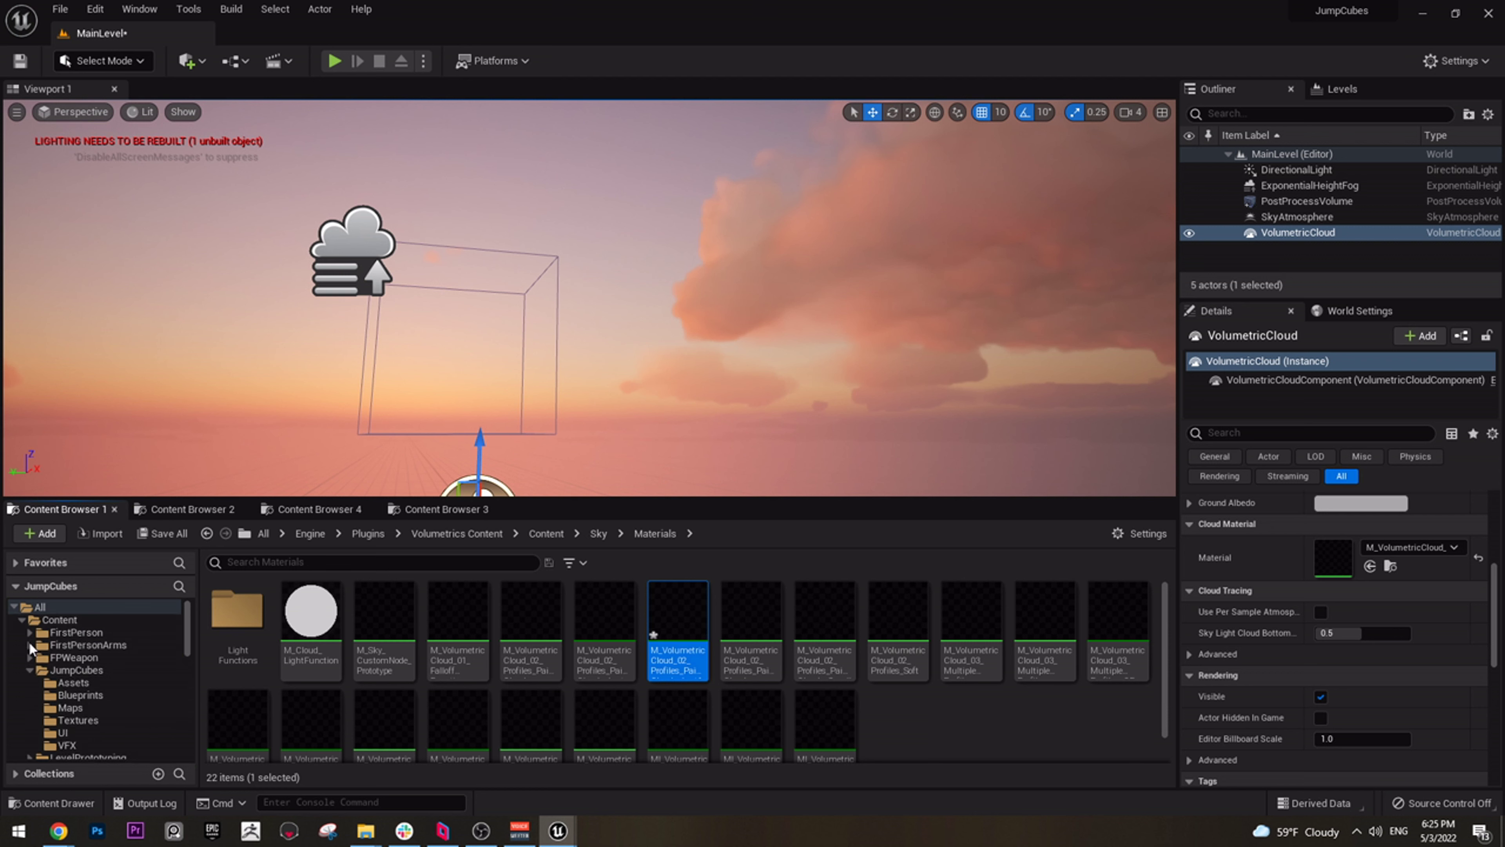
{"action": "scroll", "coordinate": [69, 688], "scroll_direction": "down", "scroll_amount": 1}
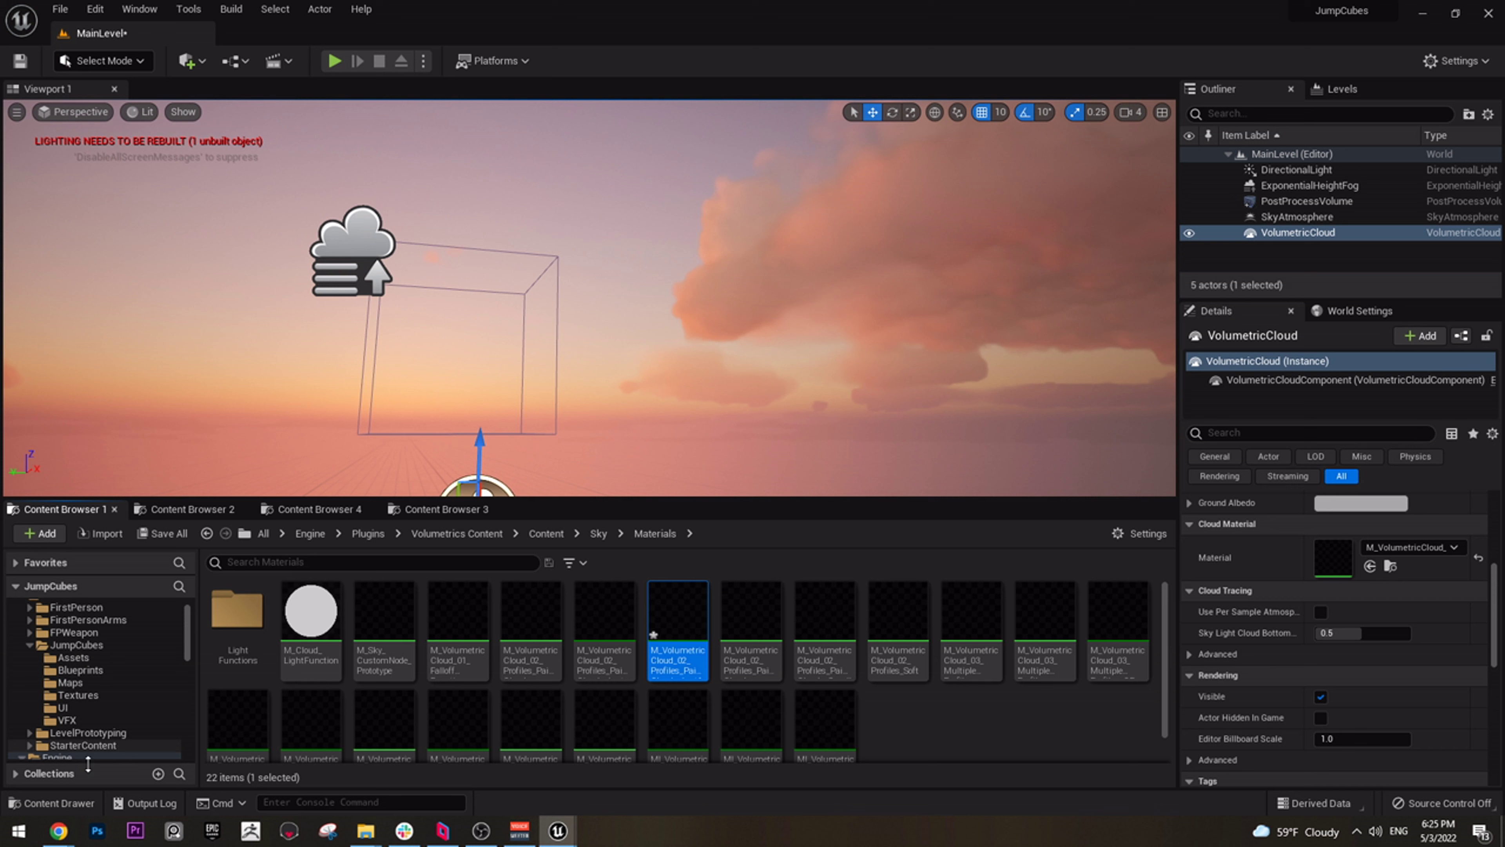
{"action": "left_click", "coordinate": [192, 507]}
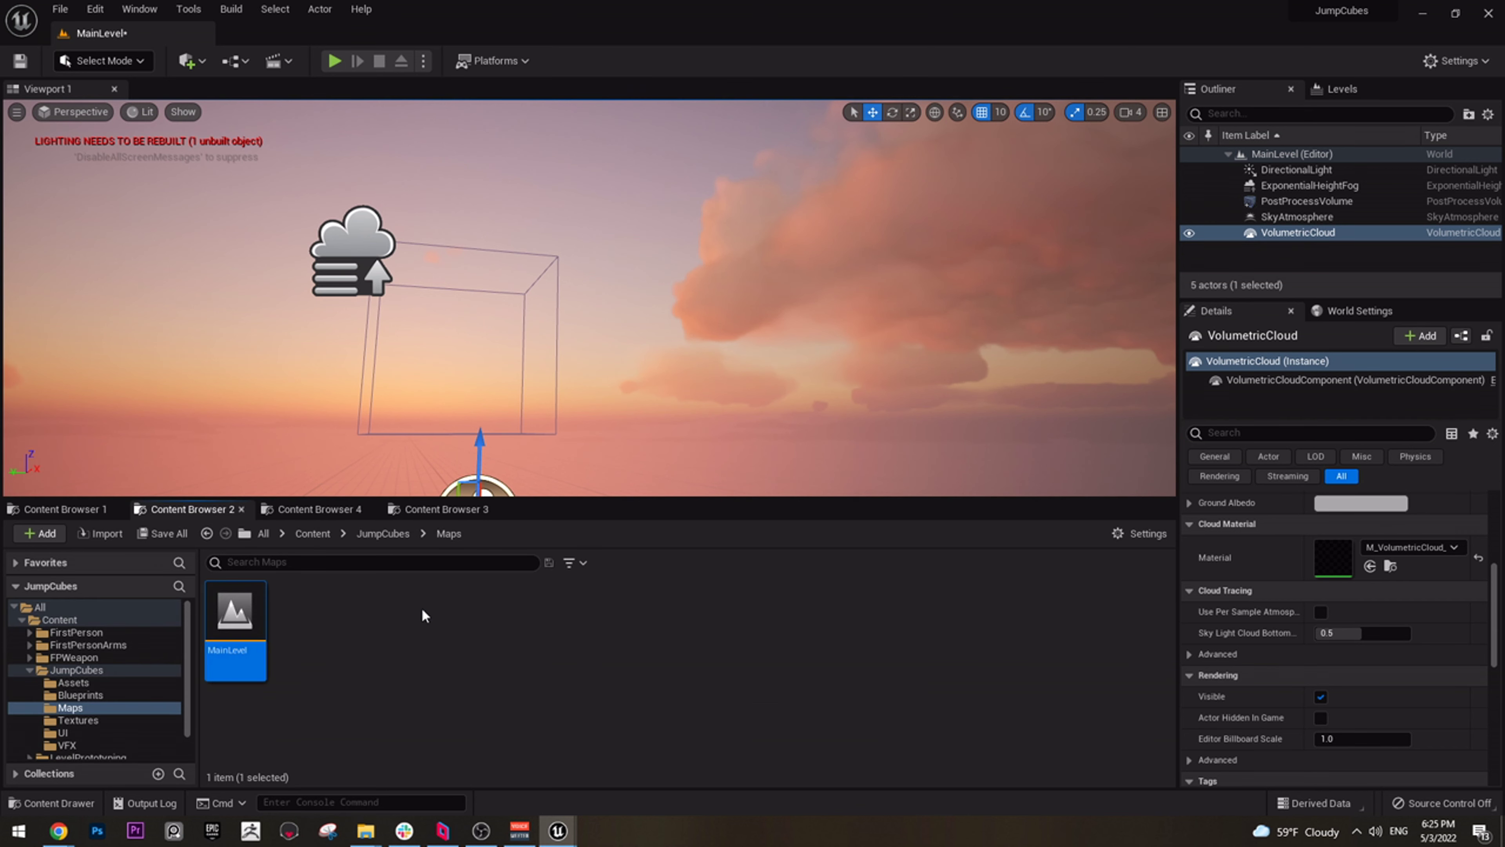
{"action": "left_click", "coordinate": [372, 535]}
{"action": "right_click", "coordinate": [699, 637]}
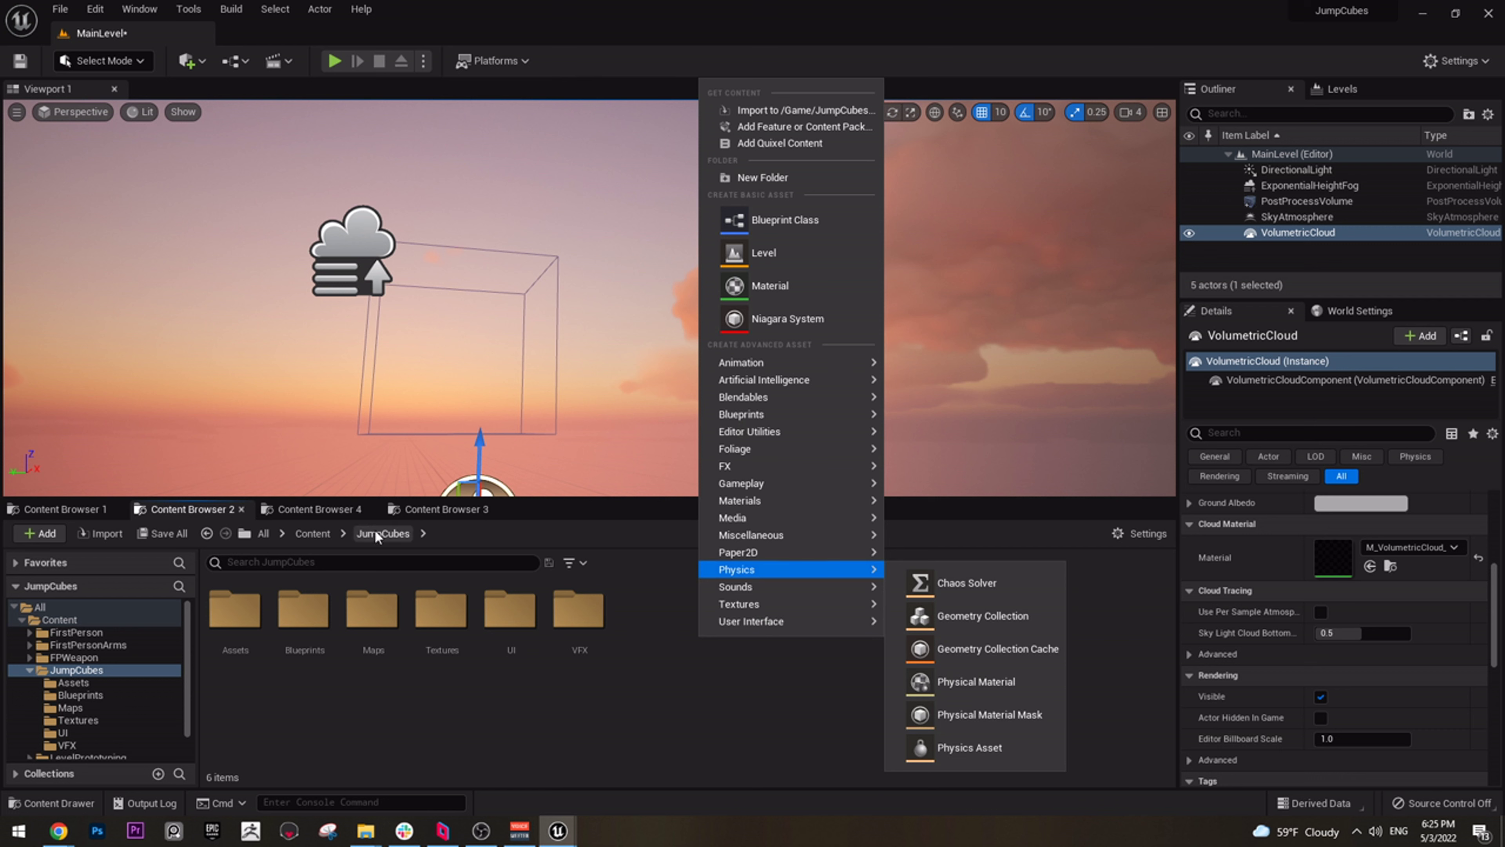
{"action": "left_click", "coordinate": [801, 176]}
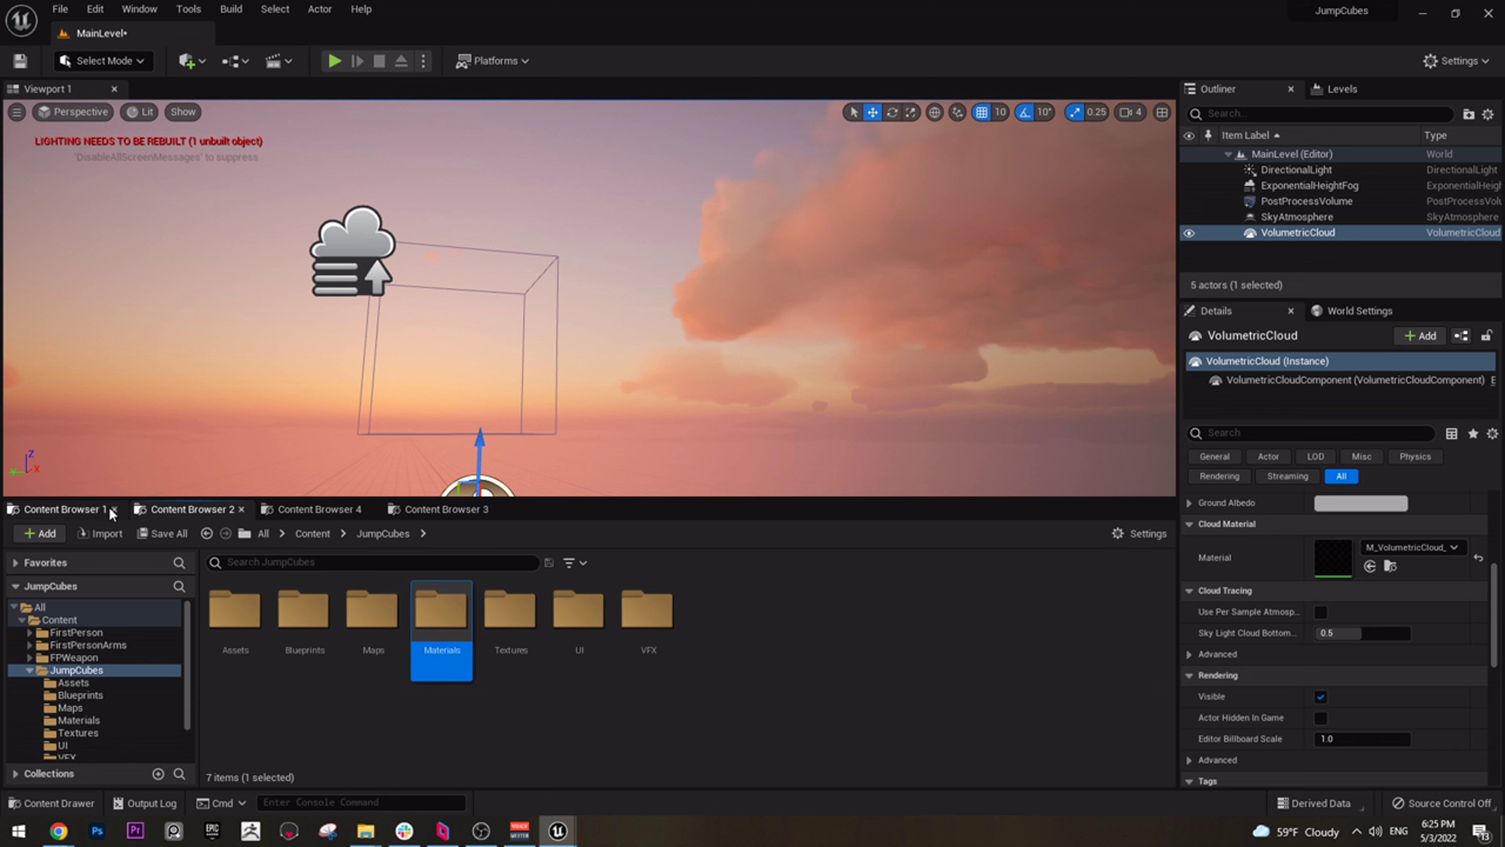
Check the open content browsers and place Content Browser 3 ahead of Content Browser 4
{"action": "left_click", "coordinate": [420, 509]}
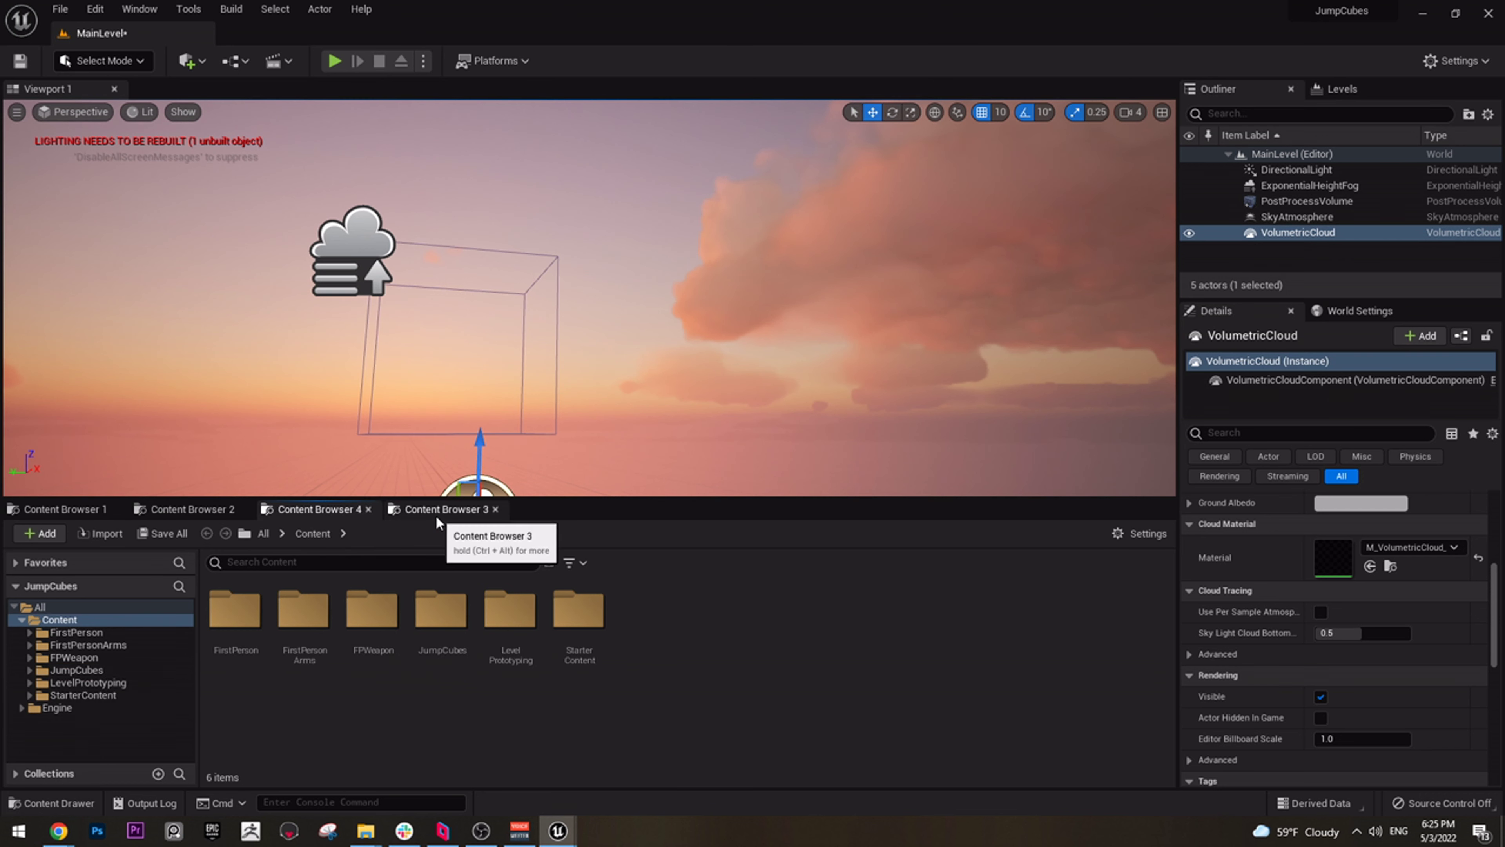
{"action": "left_click", "coordinate": [89, 514]}
{"action": "left_click", "coordinate": [187, 509]}
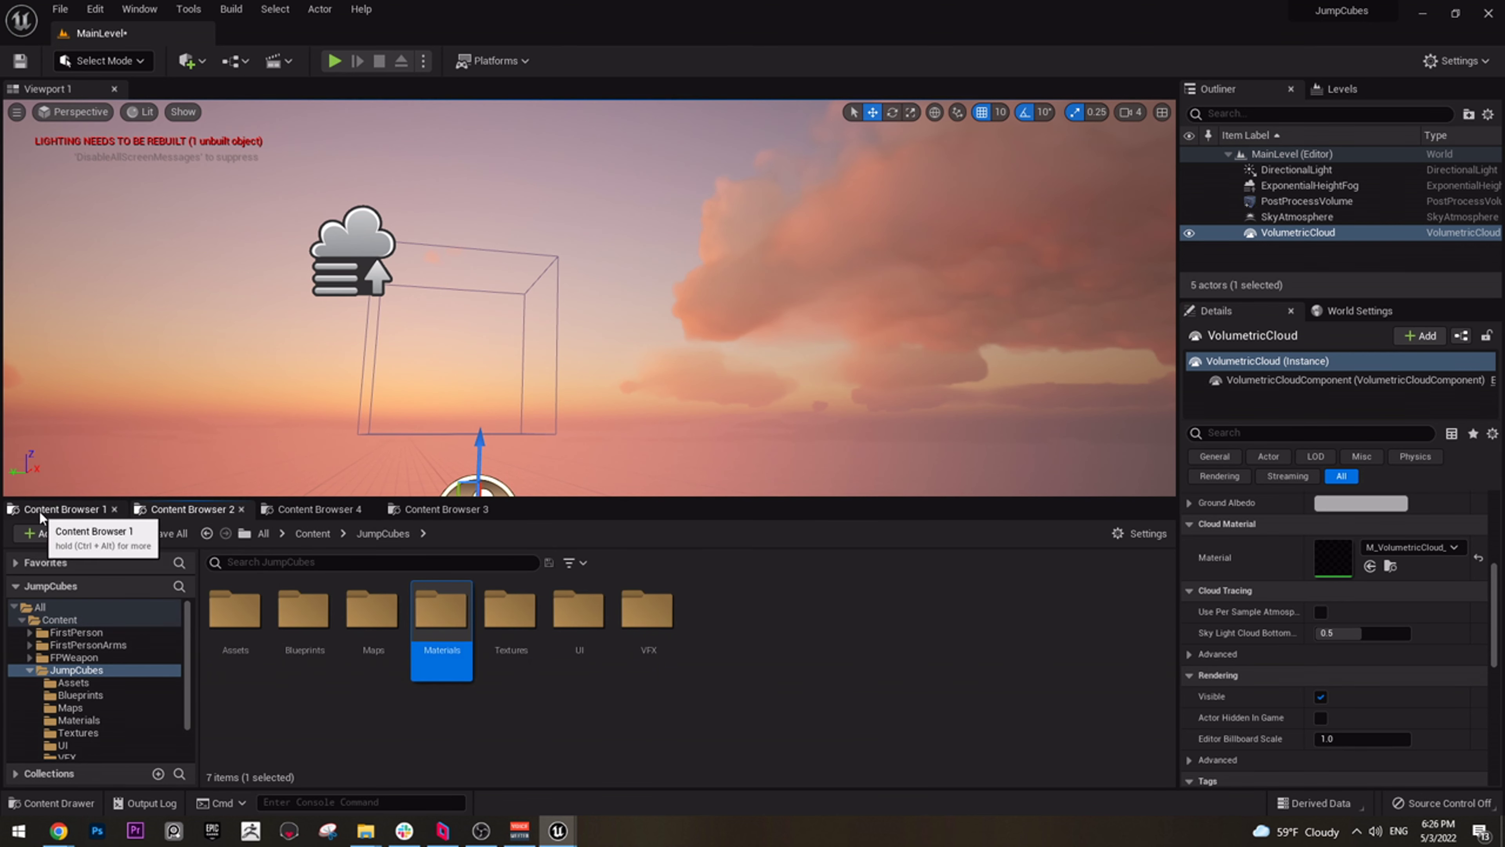
{"action": "left_click", "coordinate": [63, 509]}
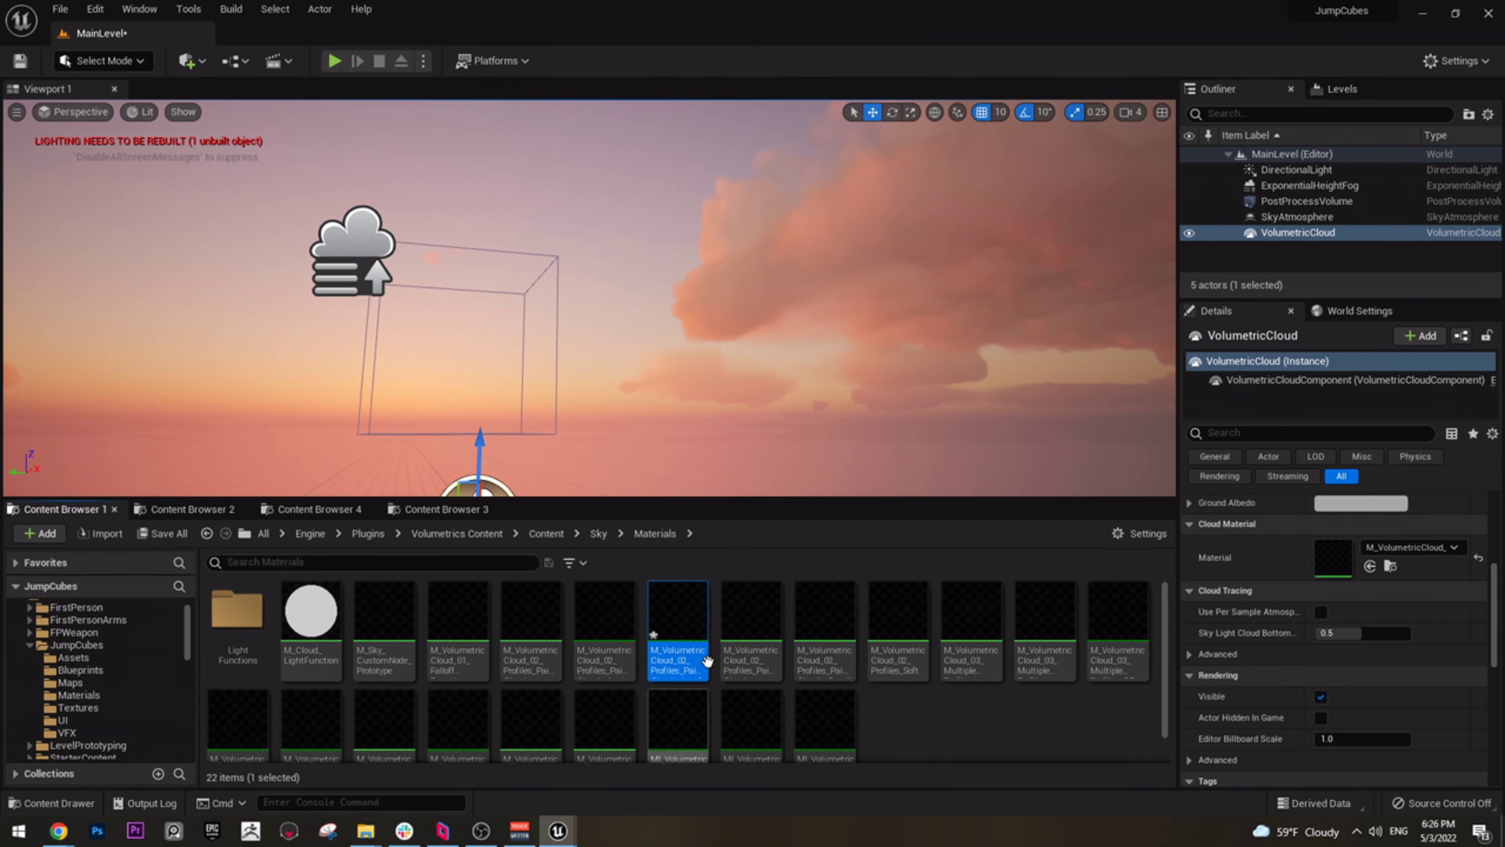
{"action": "left_click", "coordinate": [184, 512]}
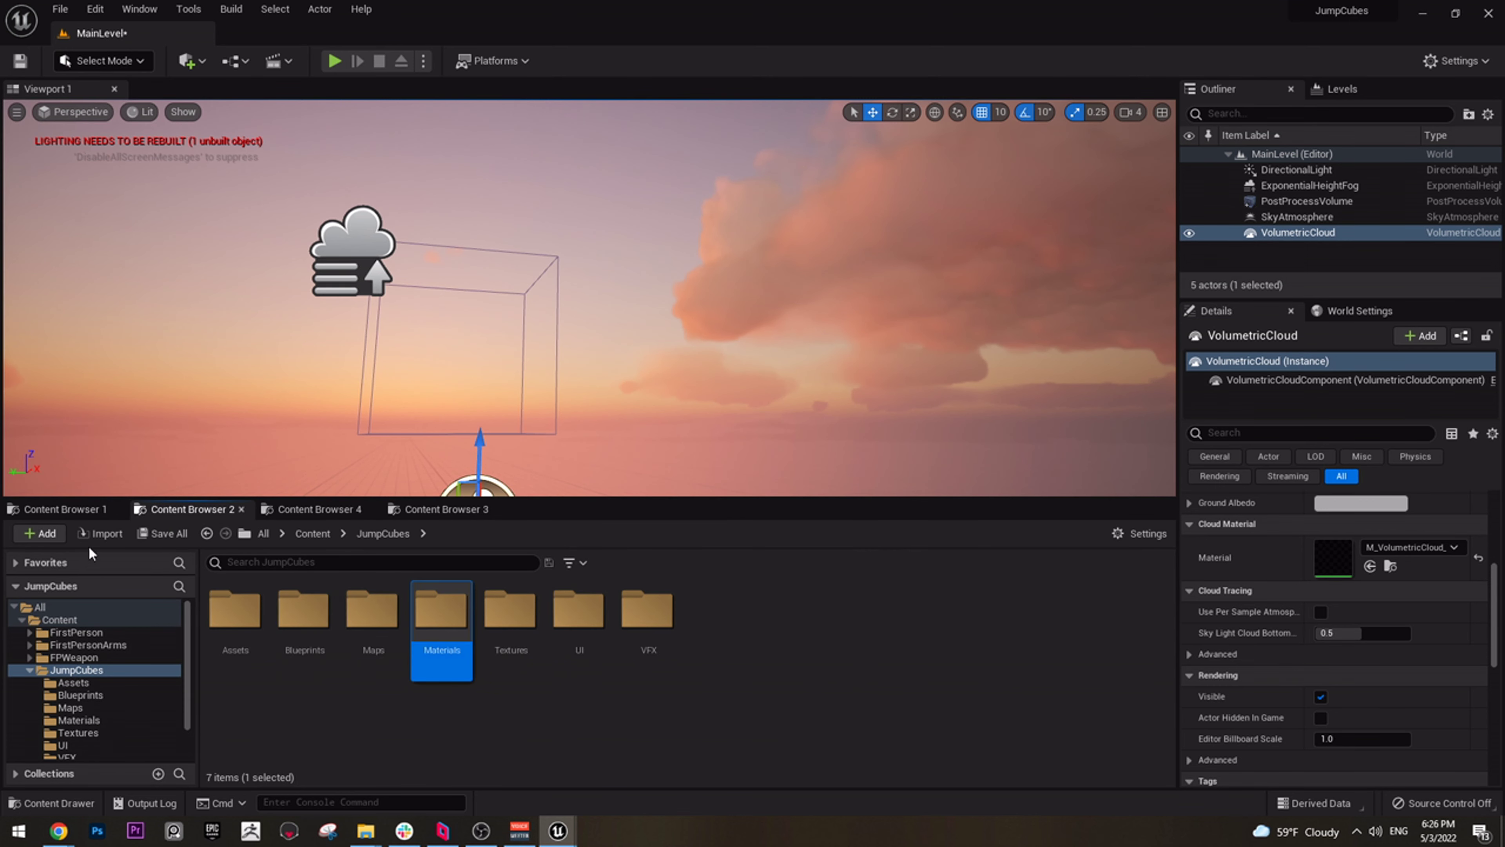
{"action": "left_click", "coordinate": [65, 509]}
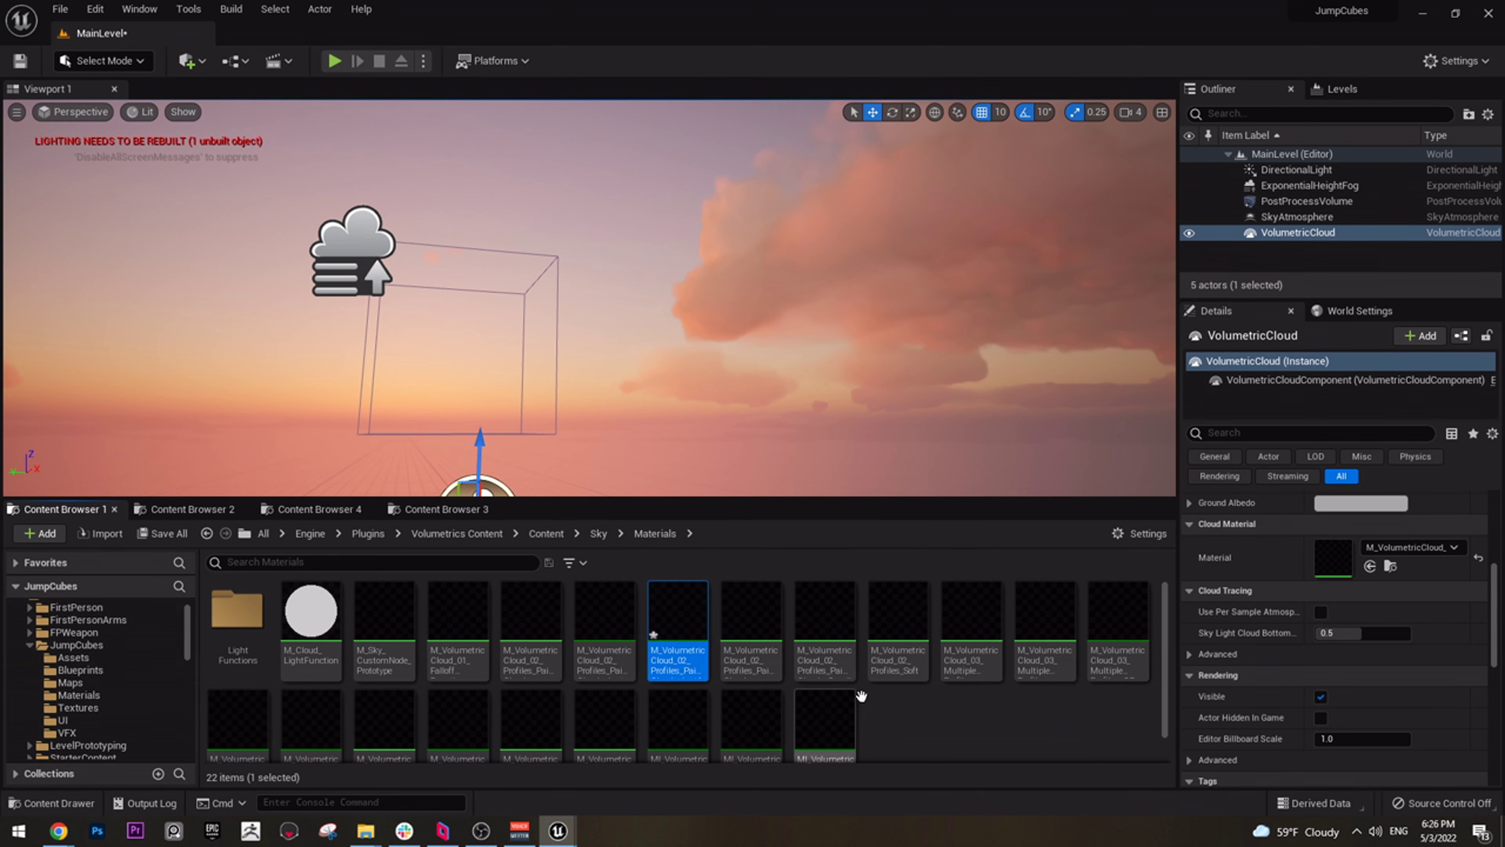
{"action": "left_click", "coordinate": [137, 9]}
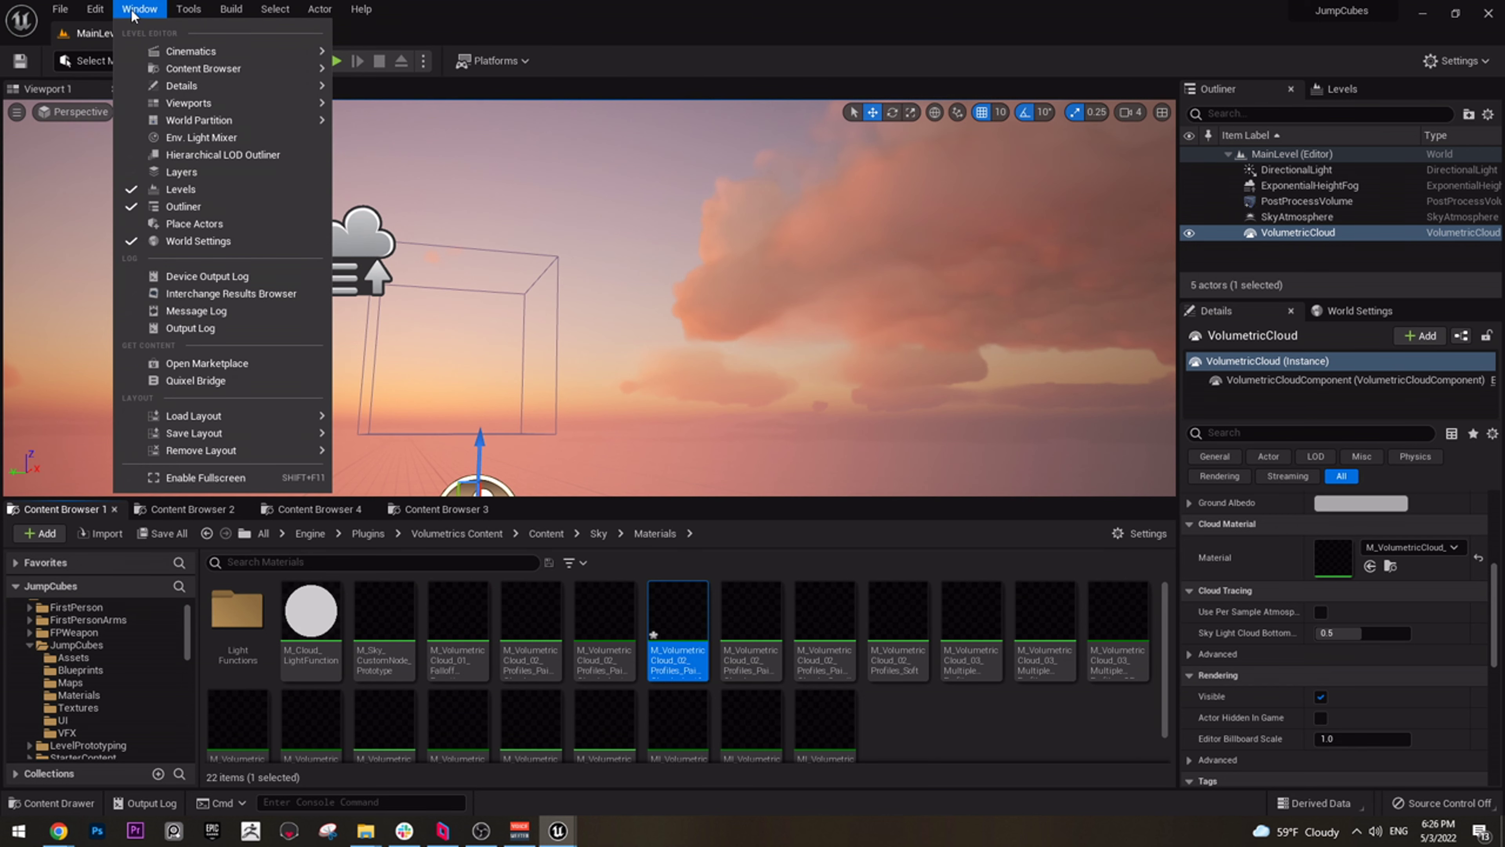
{"action": "mouse_move", "coordinate": [267, 68]}
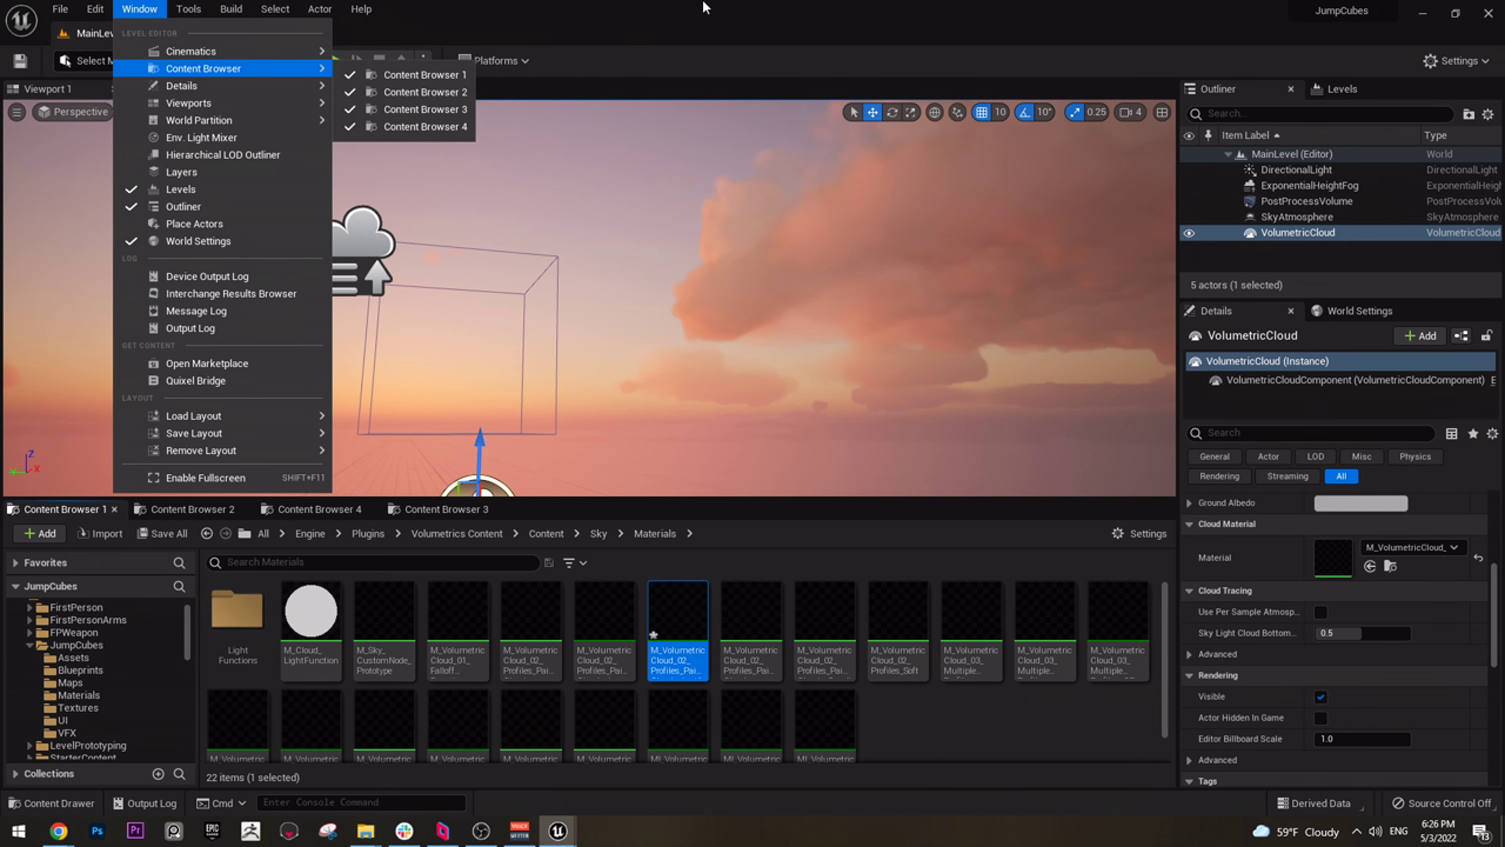
{"action": "left_click", "coordinate": [738, 4]}
{"action": "left_click_drag", "start_coordinate": [454, 511], "coordinate": [285, 511]}
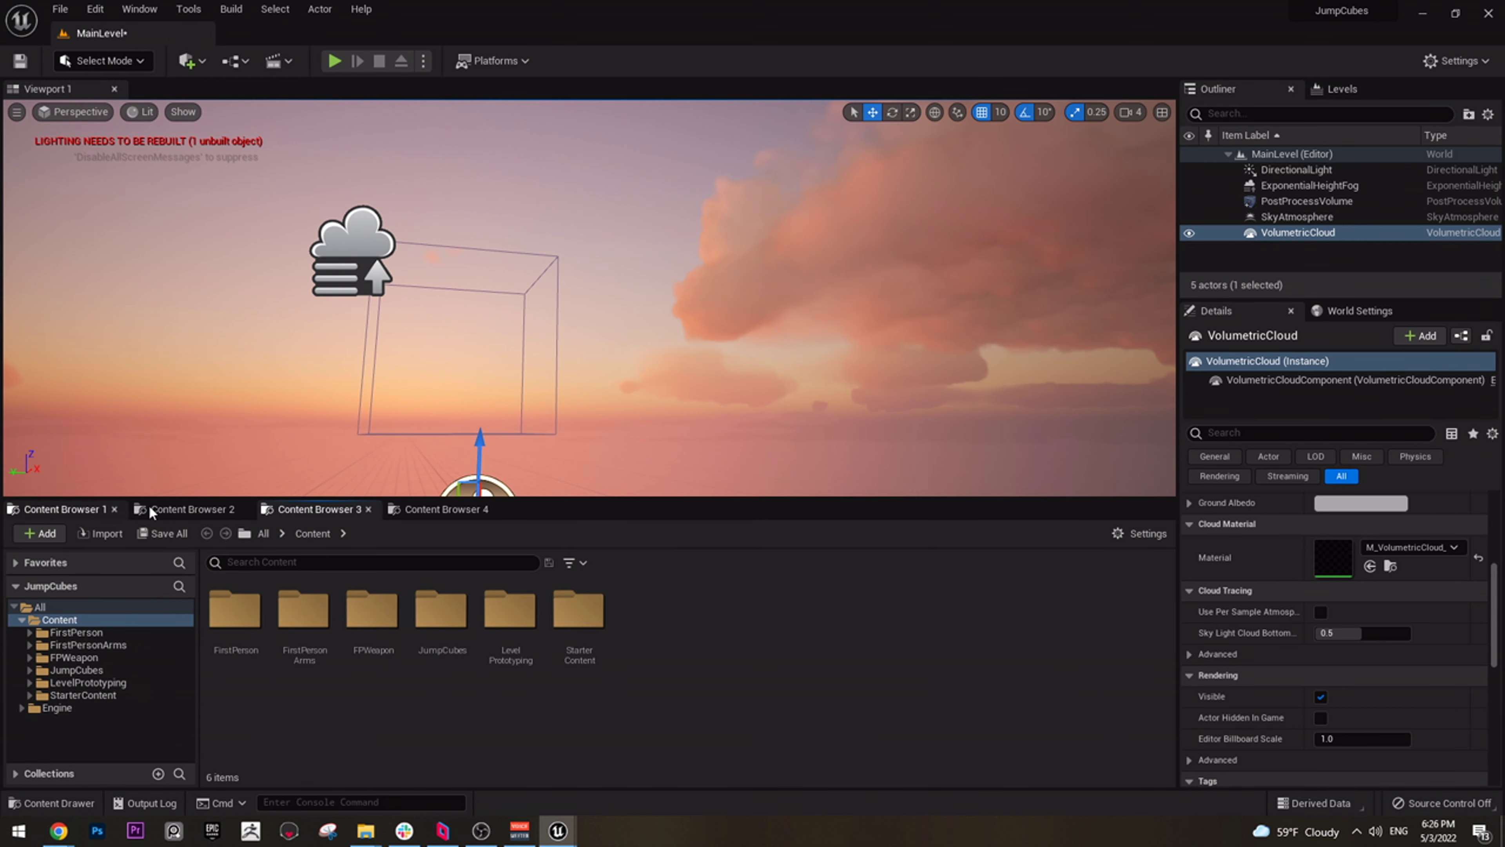
Move M_VolumetricCloud_02_Profiles_PaintClouds_Inst1 from the Volumetrics plugin folder into the JumpCubes Materials folder
{"action": "left_click", "coordinate": [62, 509]}
{"action": "scroll", "coordinate": [102, 682], "scroll_direction": "up", "scroll_amount": 2}
{"action": "scroll", "coordinate": [103, 684], "scroll_direction": "down", "scroll_amount": 3}
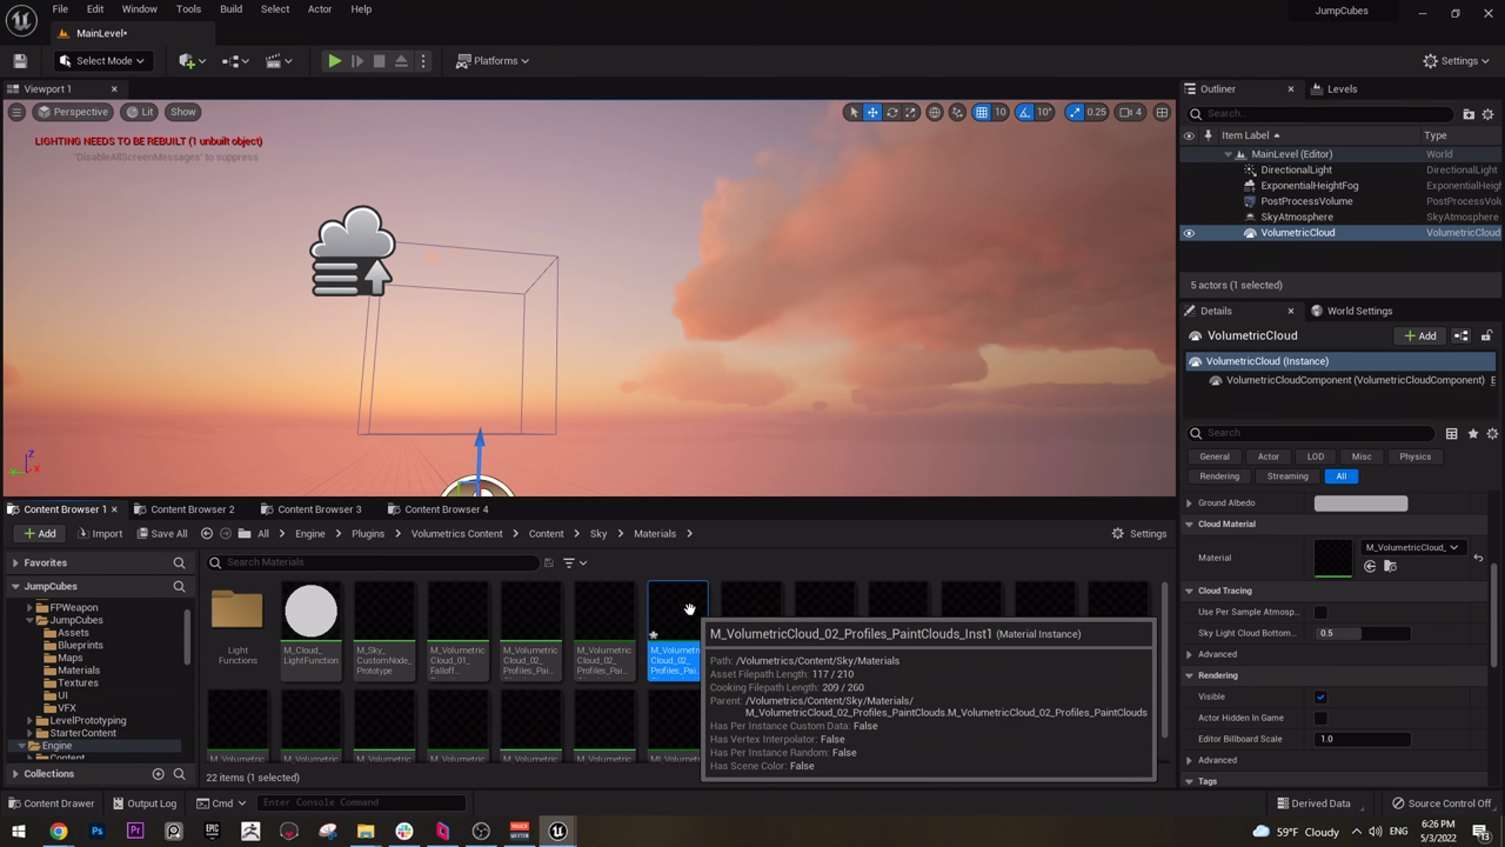
{"action": "left_click_drag", "start_coordinate": [689, 609], "coordinate": [103, 669]}
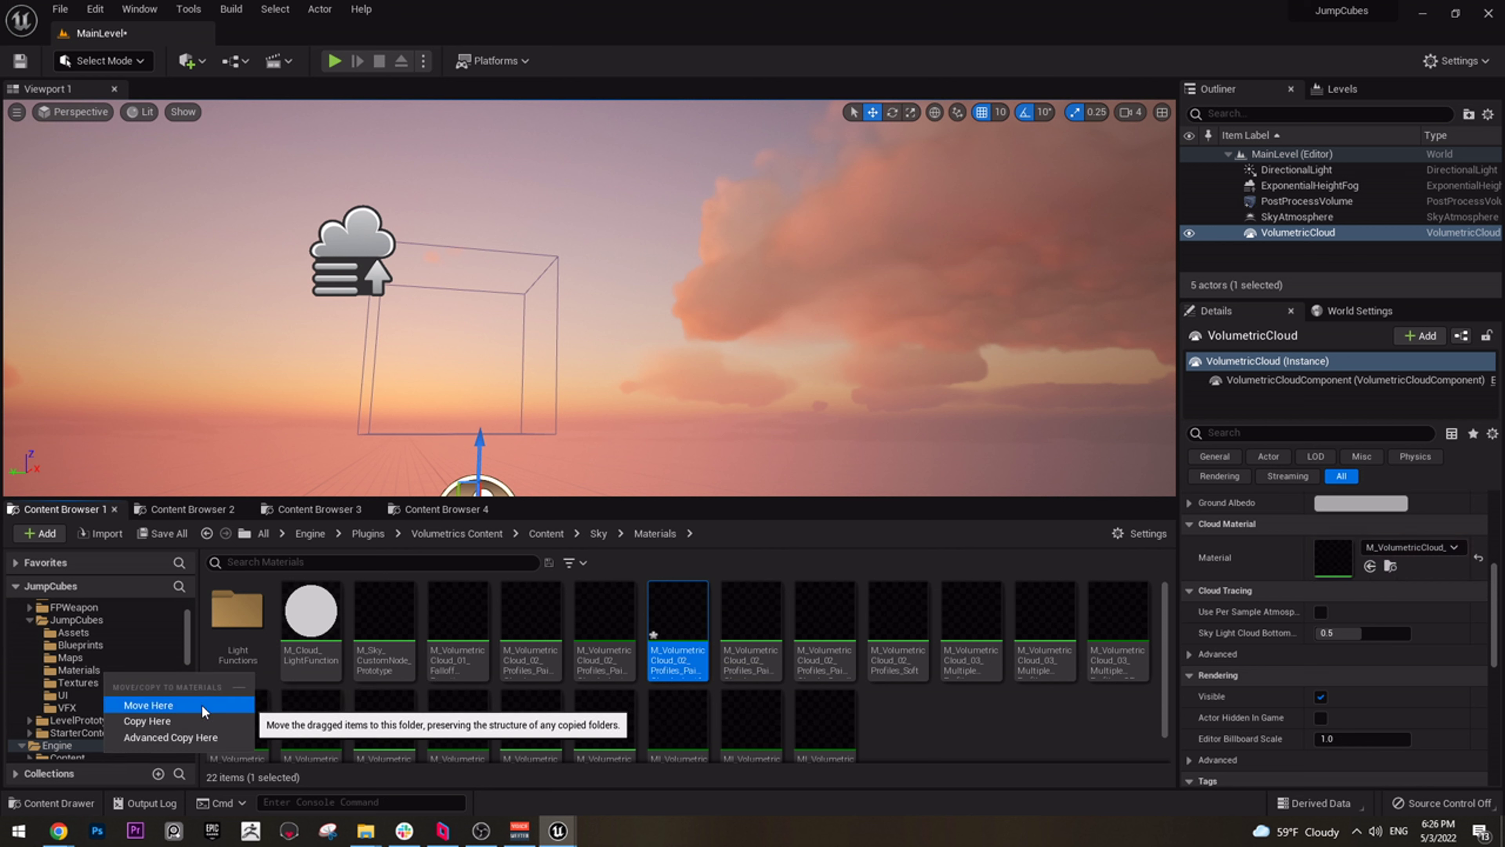
{"action": "left_click", "coordinate": [125, 706]}
Rename the moved cloud material instance in the JumpCubes Materials folder as M_Clouds_Inst
{"action": "left_click", "coordinate": [190, 509]}
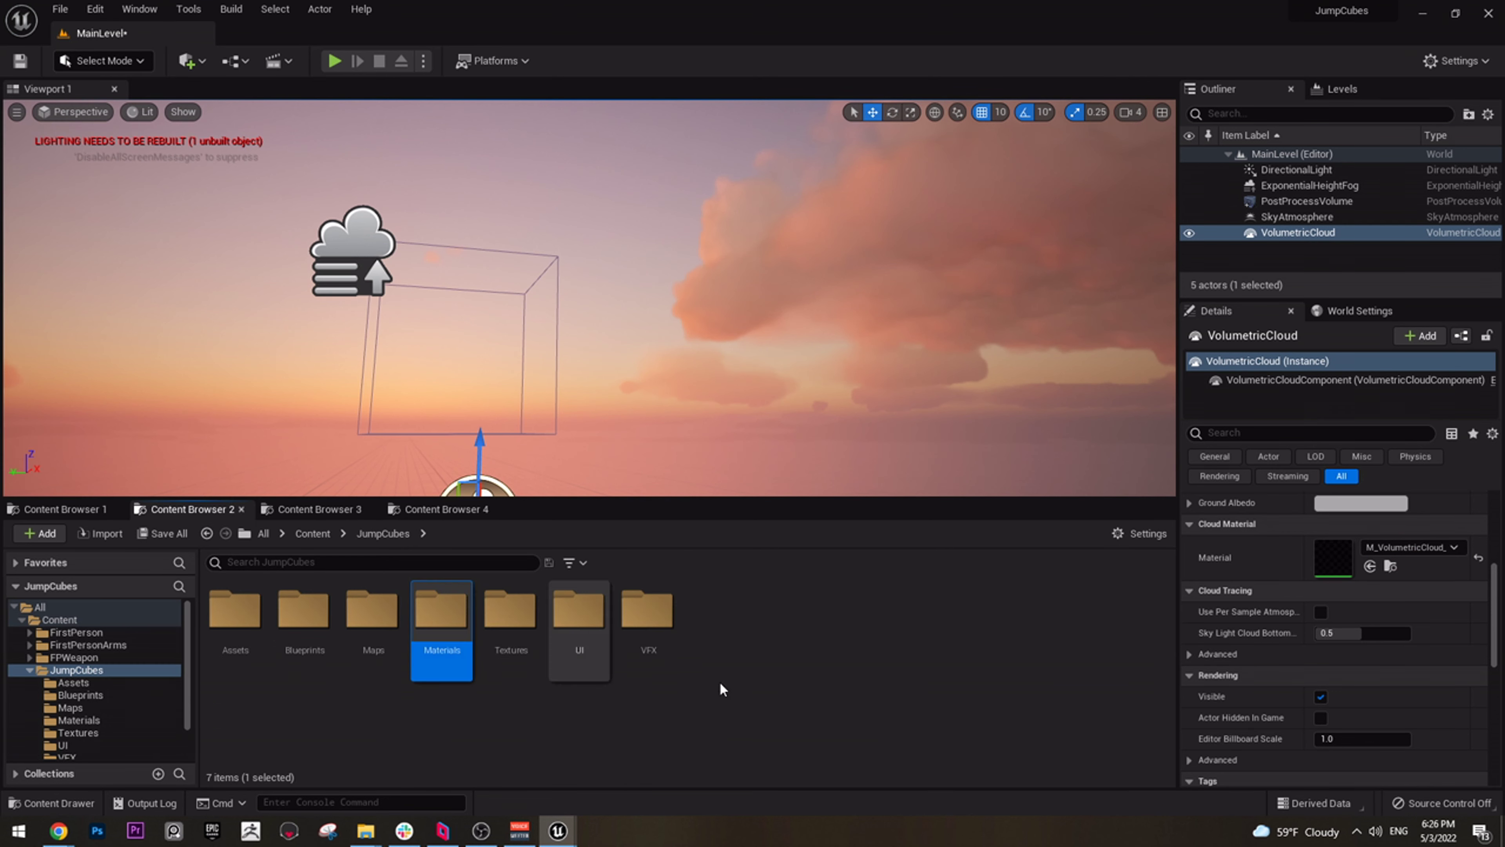
{"action": "double_click", "coordinate": [435, 616]}
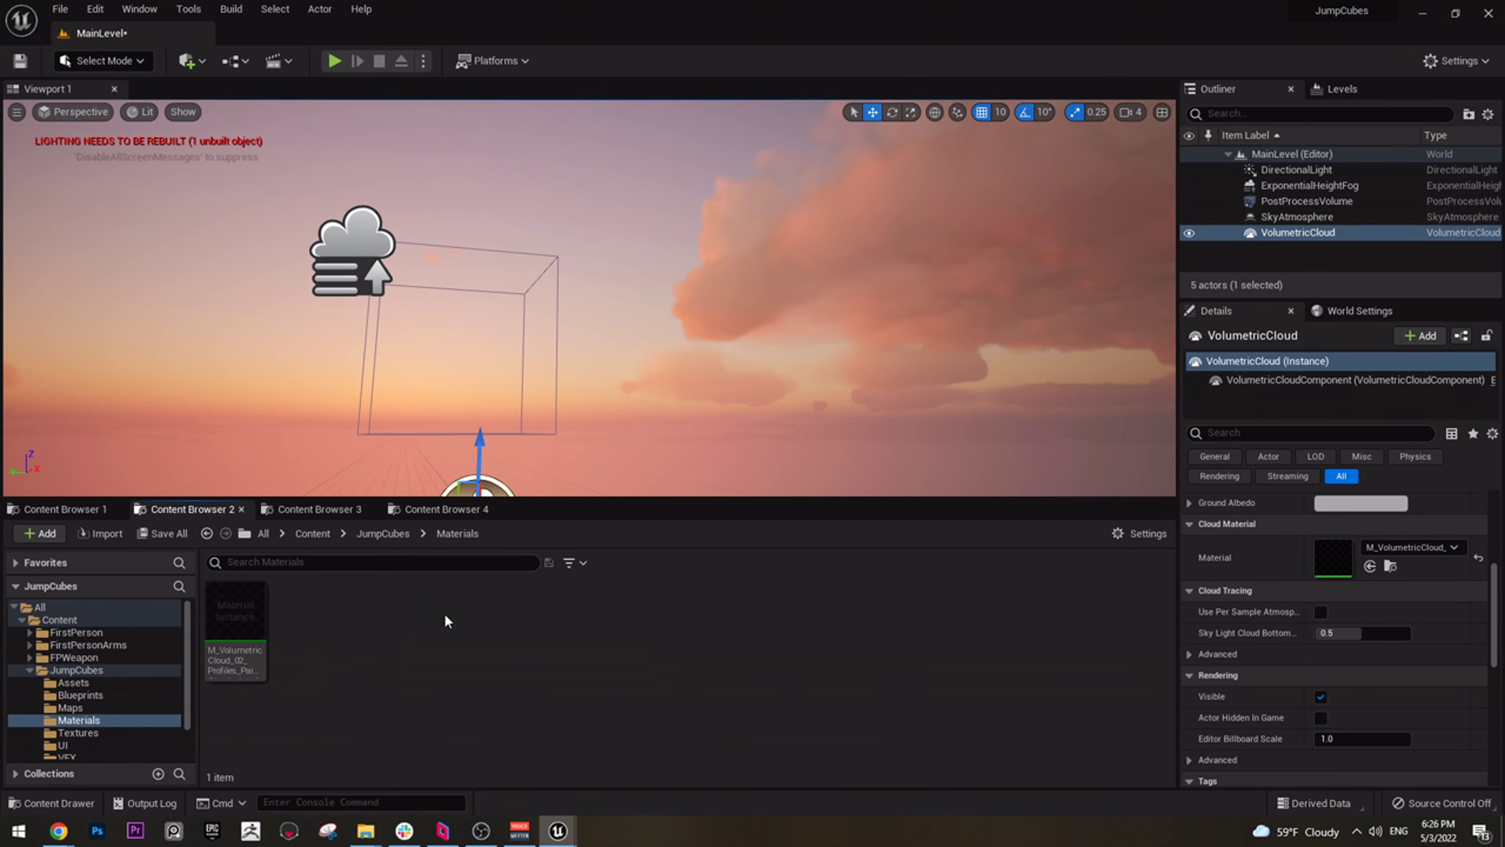
{"action": "right_click", "coordinate": [254, 627]}
{"action": "left_click", "coordinate": [373, 283]}
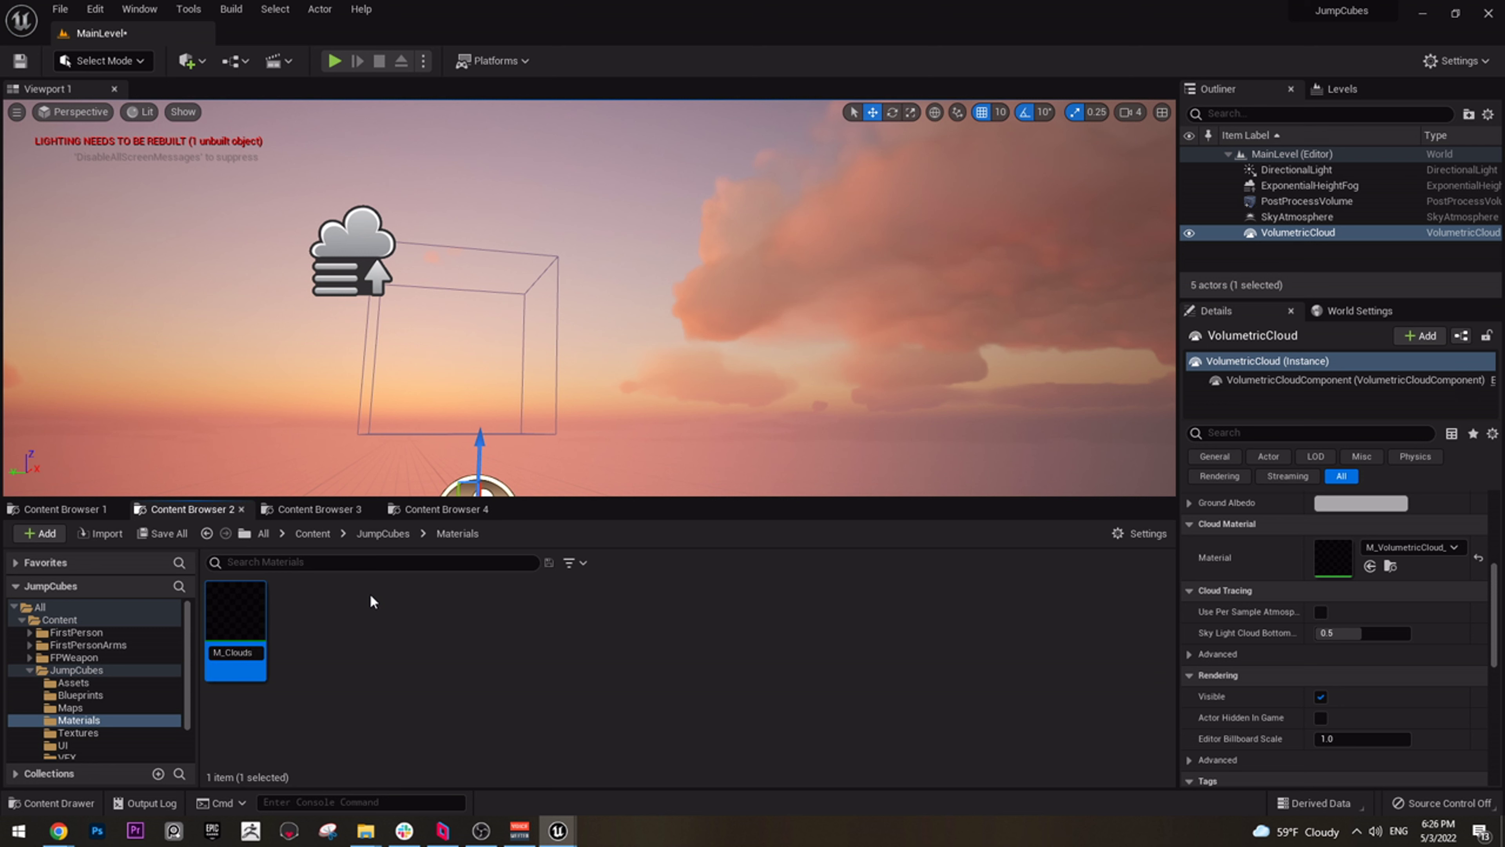
{"action": "key", "text": "Return"}
Assign M_Clouds_Inst as the VolumetricCloud actor's Cloud Material and look around the sky
{"action": "left_click", "coordinate": [1273, 217]}
{"action": "left_click", "coordinate": [1268, 233]}
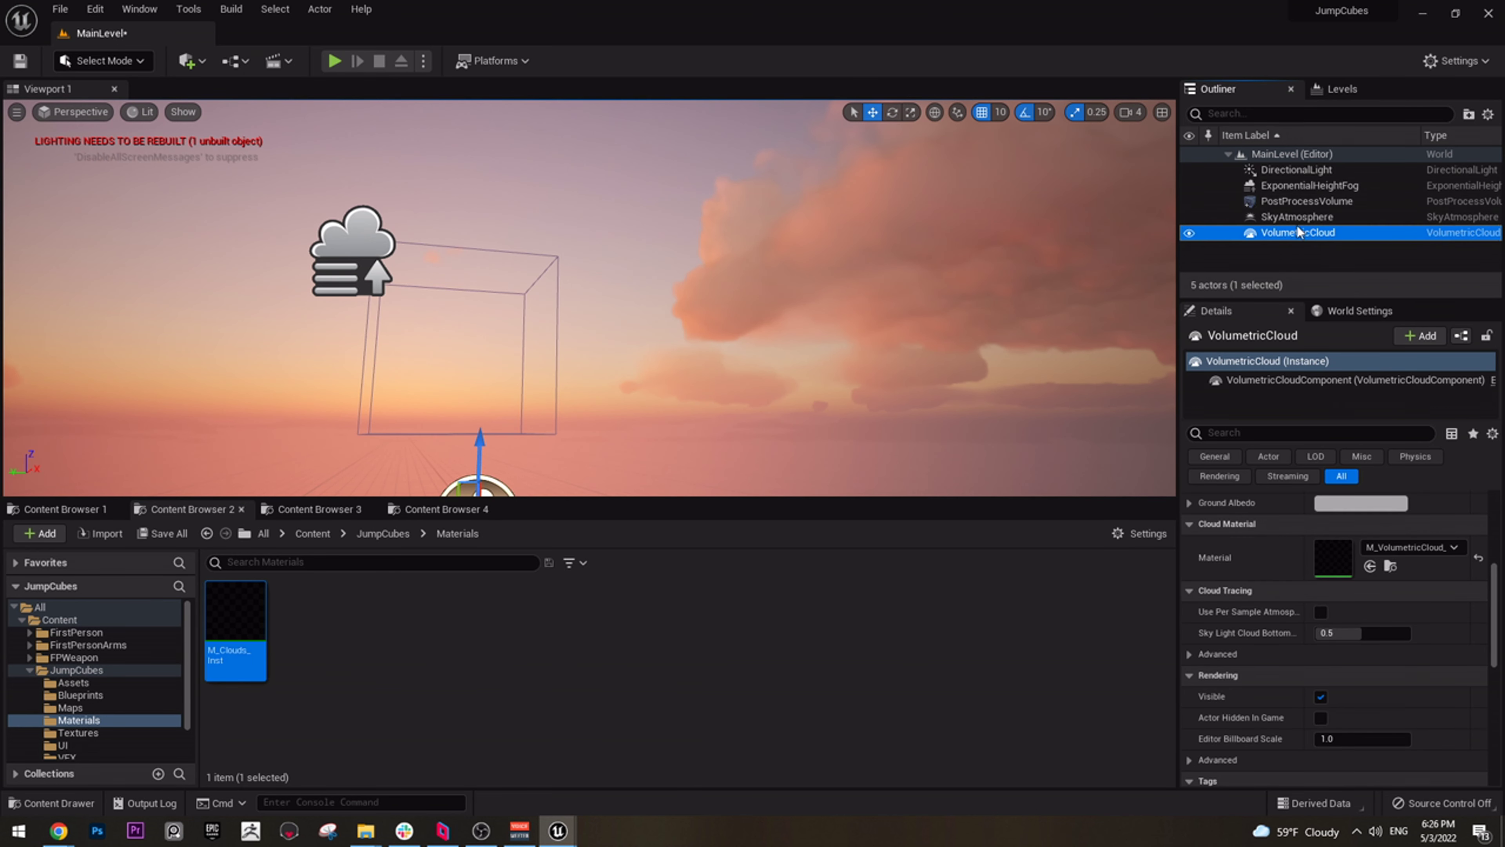
{"action": "left_click", "coordinate": [1371, 569]}
{"action": "right_click_drag", "start_coordinate": [413, 295], "coordinate": [679, 289]}
{"action": "right_click_drag", "start_coordinate": [518, 286], "coordinate": [699, 289]}
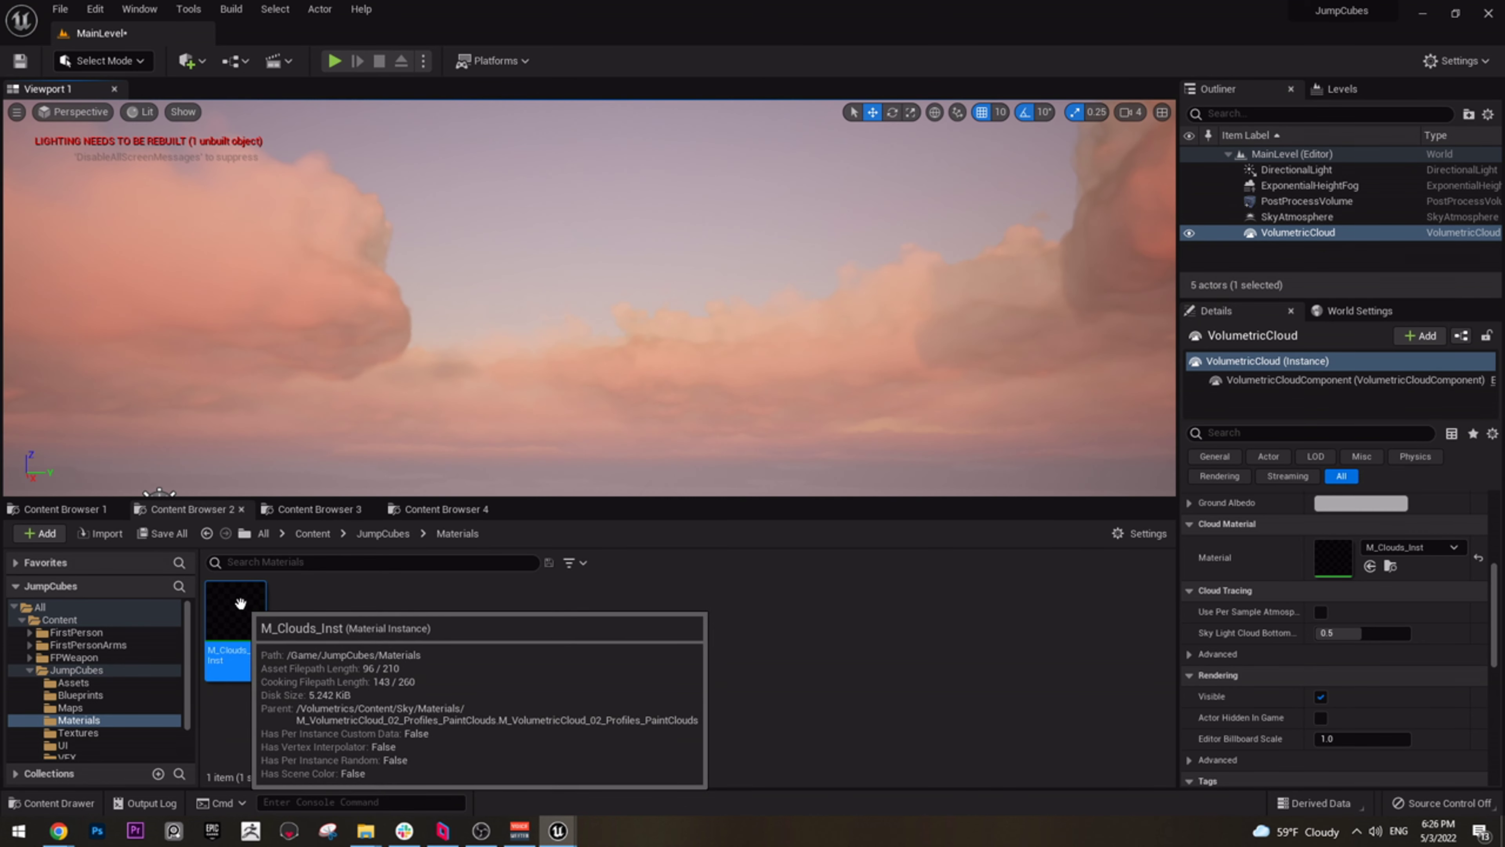
Arrange the M_Clouds_Inst editor side by side with the plugin's M_VolumetricCloud_02 instance editor to compare their scalar parameters
{"action": "left_click_drag", "start_coordinate": [1136, 243], "coordinate": [653, 175]}
{"action": "mouse_move", "coordinate": [559, 825]}
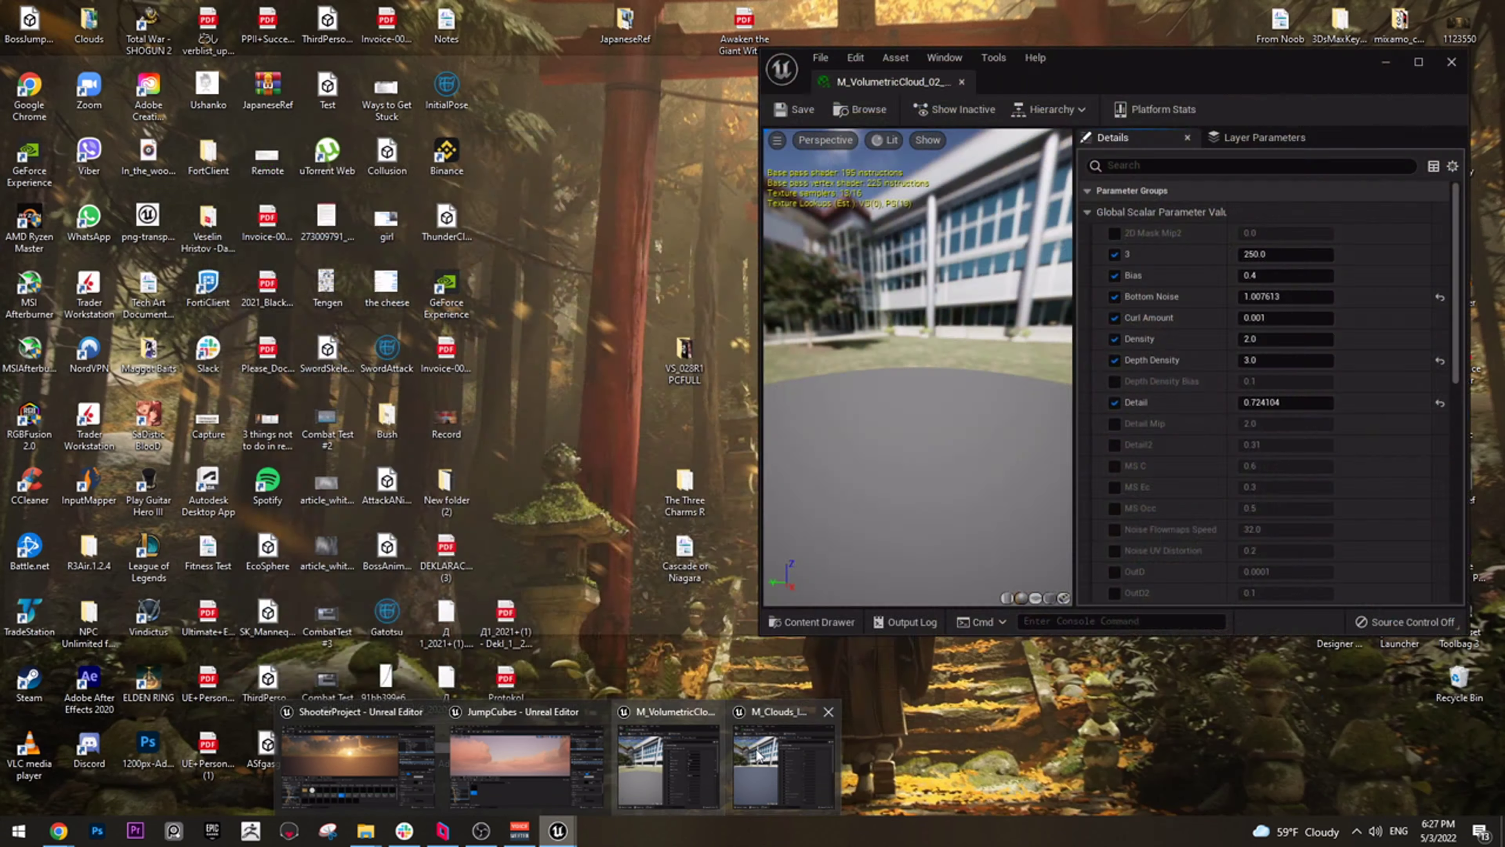
{"action": "left_click", "coordinate": [785, 751]}
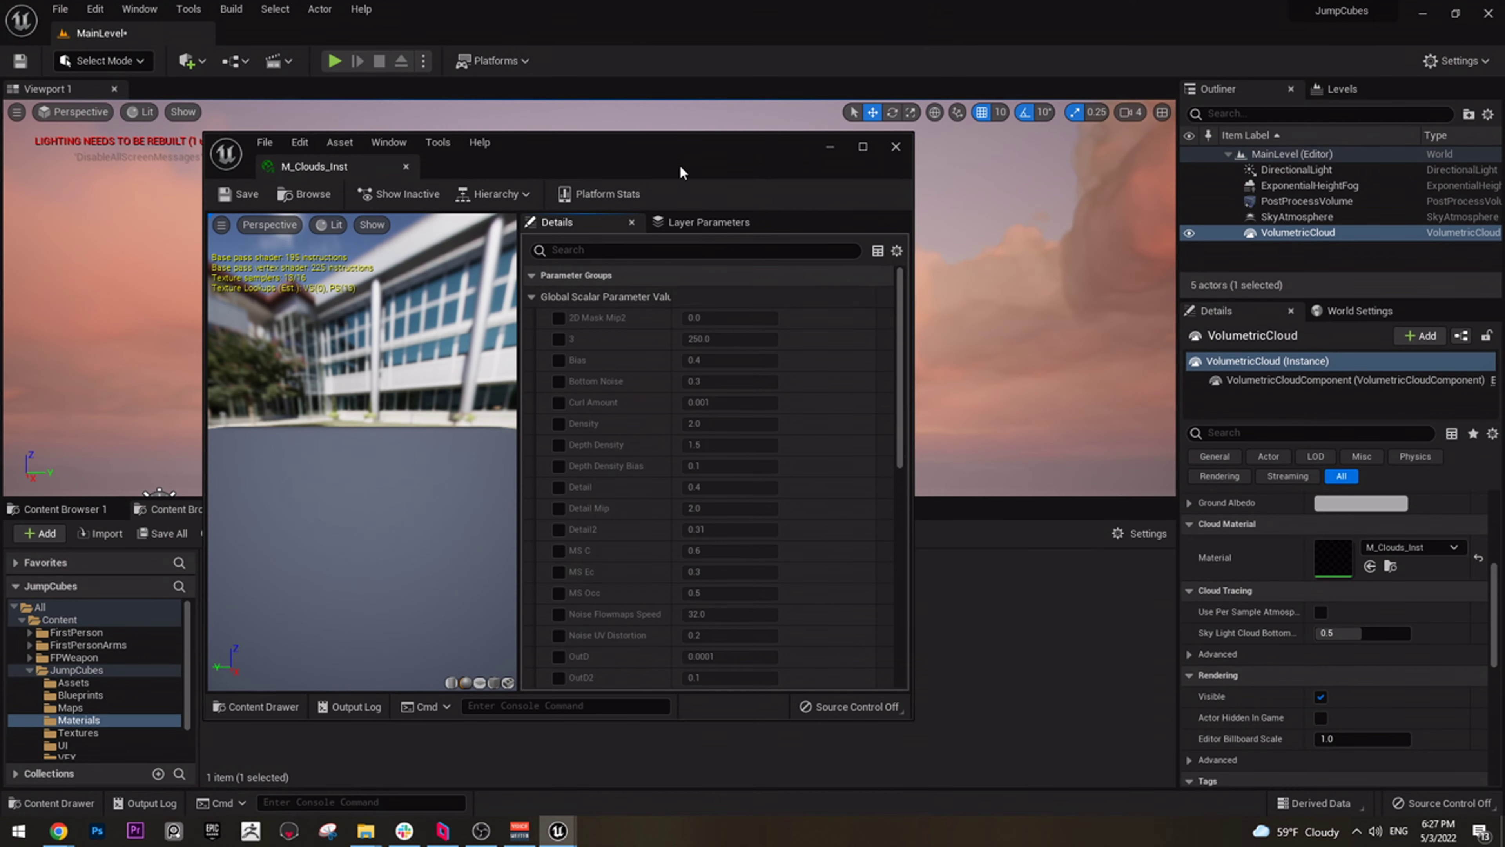
{"action": "left_click_drag", "start_coordinate": [680, 165], "coordinate": [553, 153]}
{"action": "mouse_move", "coordinate": [557, 830]}
{"action": "left_click", "coordinate": [657, 765]}
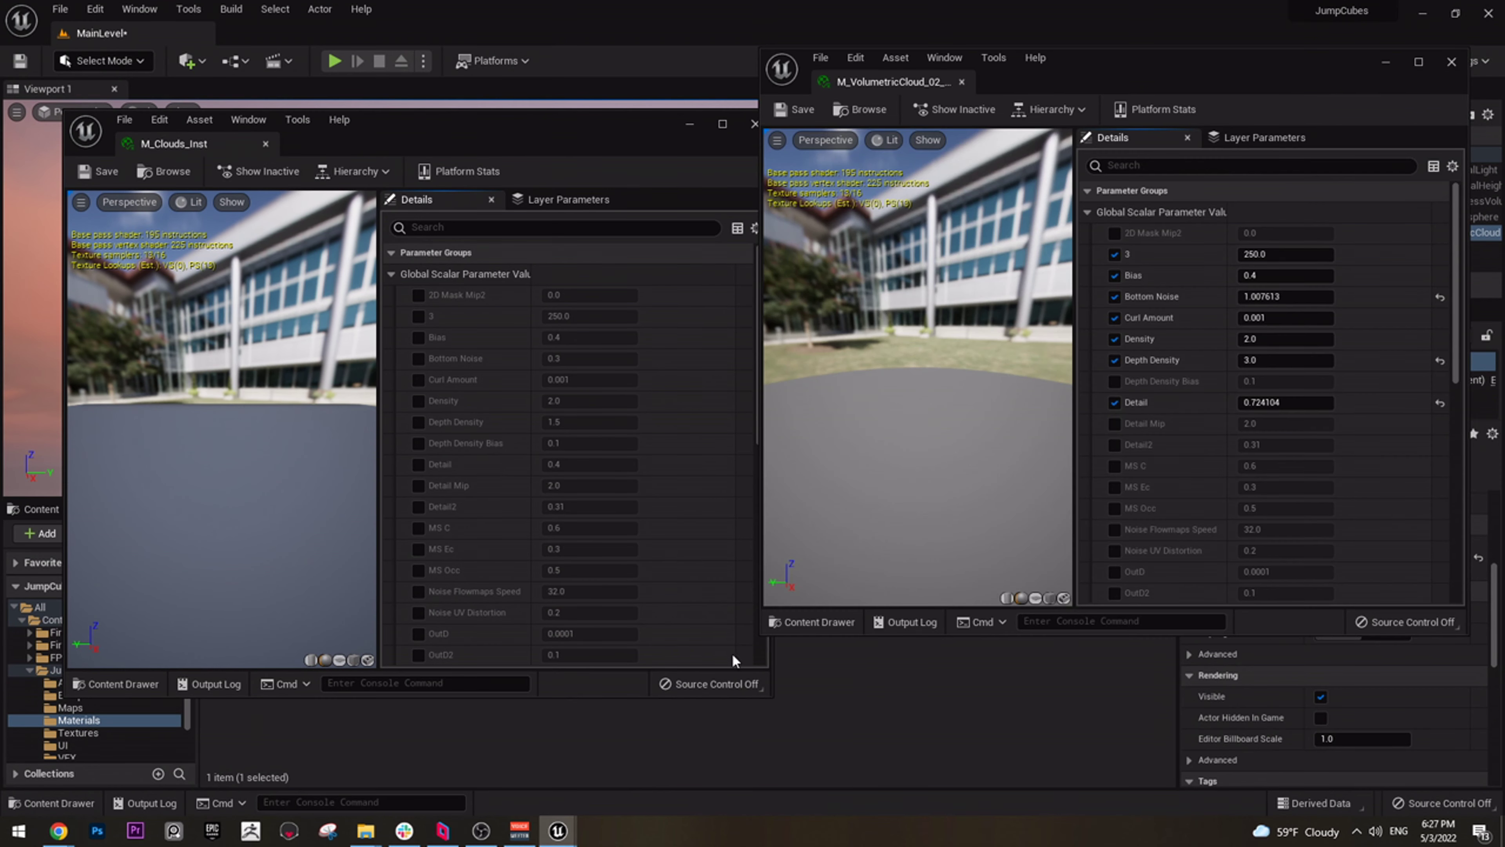
{"action": "left_click_drag", "start_coordinate": [1117, 68], "coordinate": [1129, 123]}
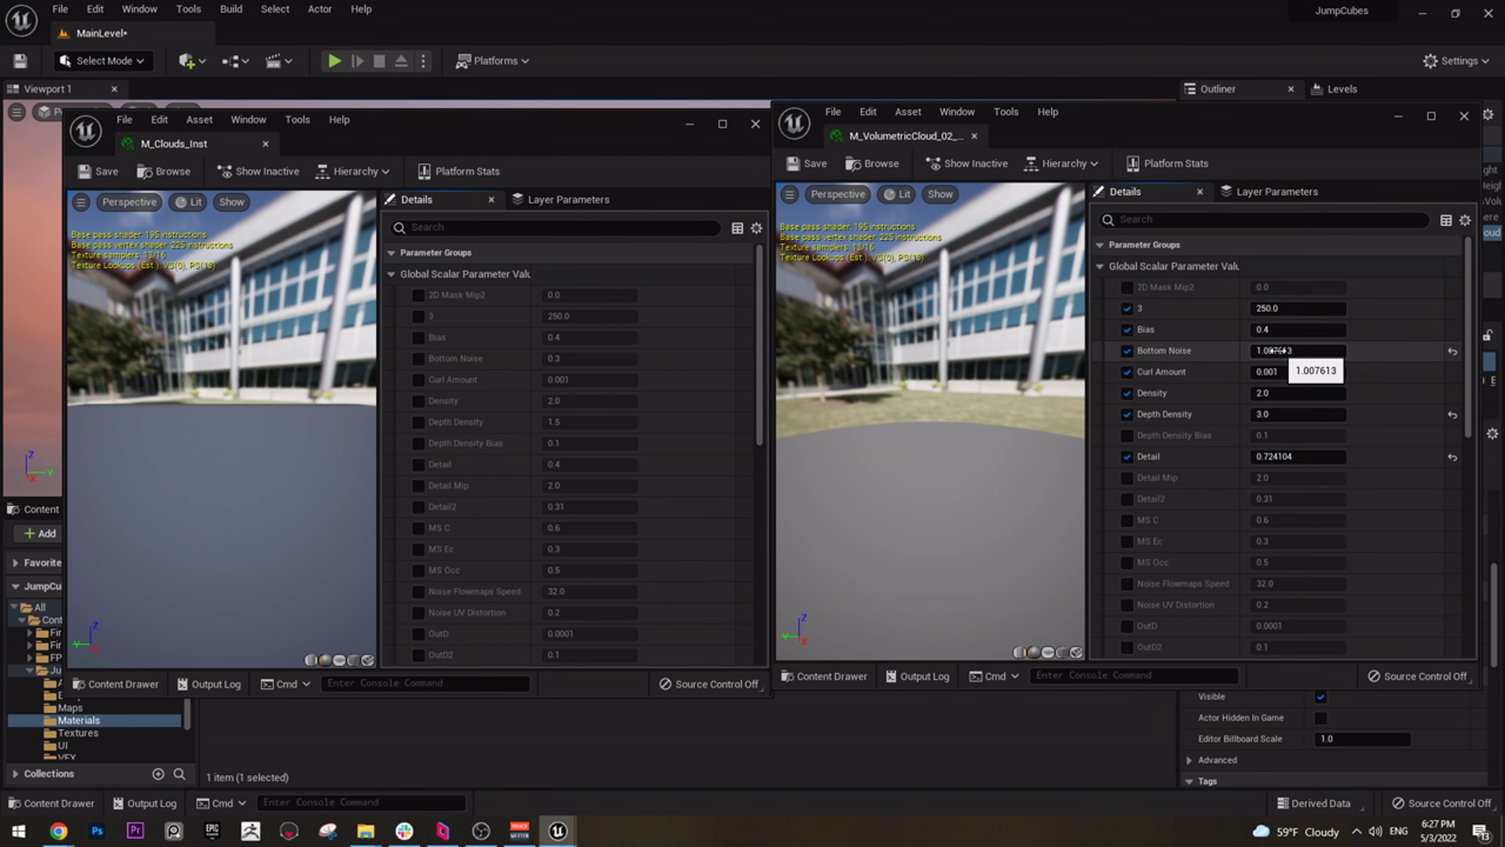
Enable the Bottom Noise override in M_Clouds_Inst and set its value to 1.0
{"action": "left_click", "coordinate": [418, 359]}
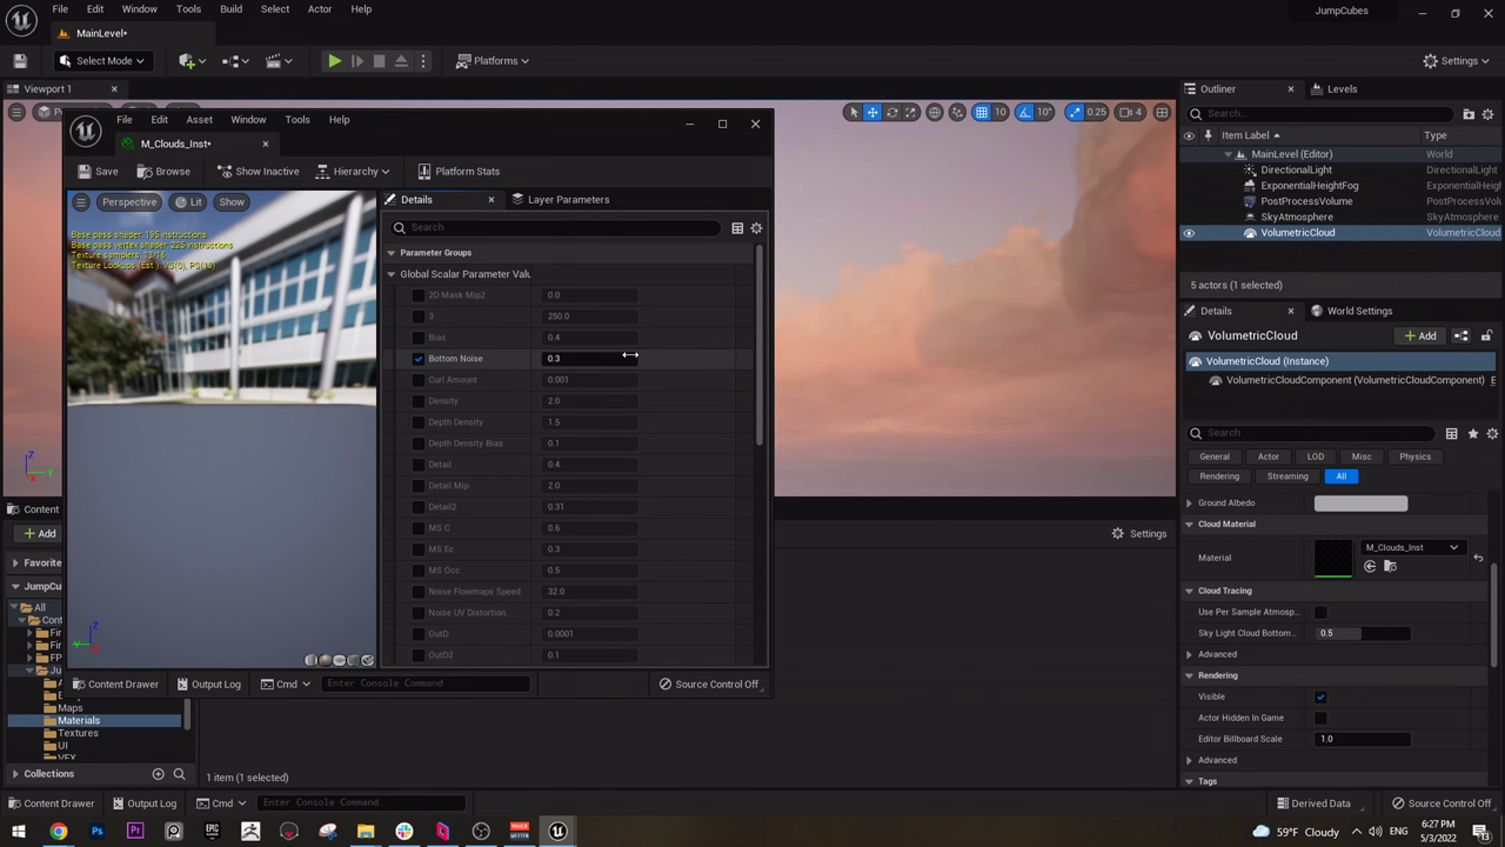
{"action": "mouse_move", "coordinate": [556, 830]}
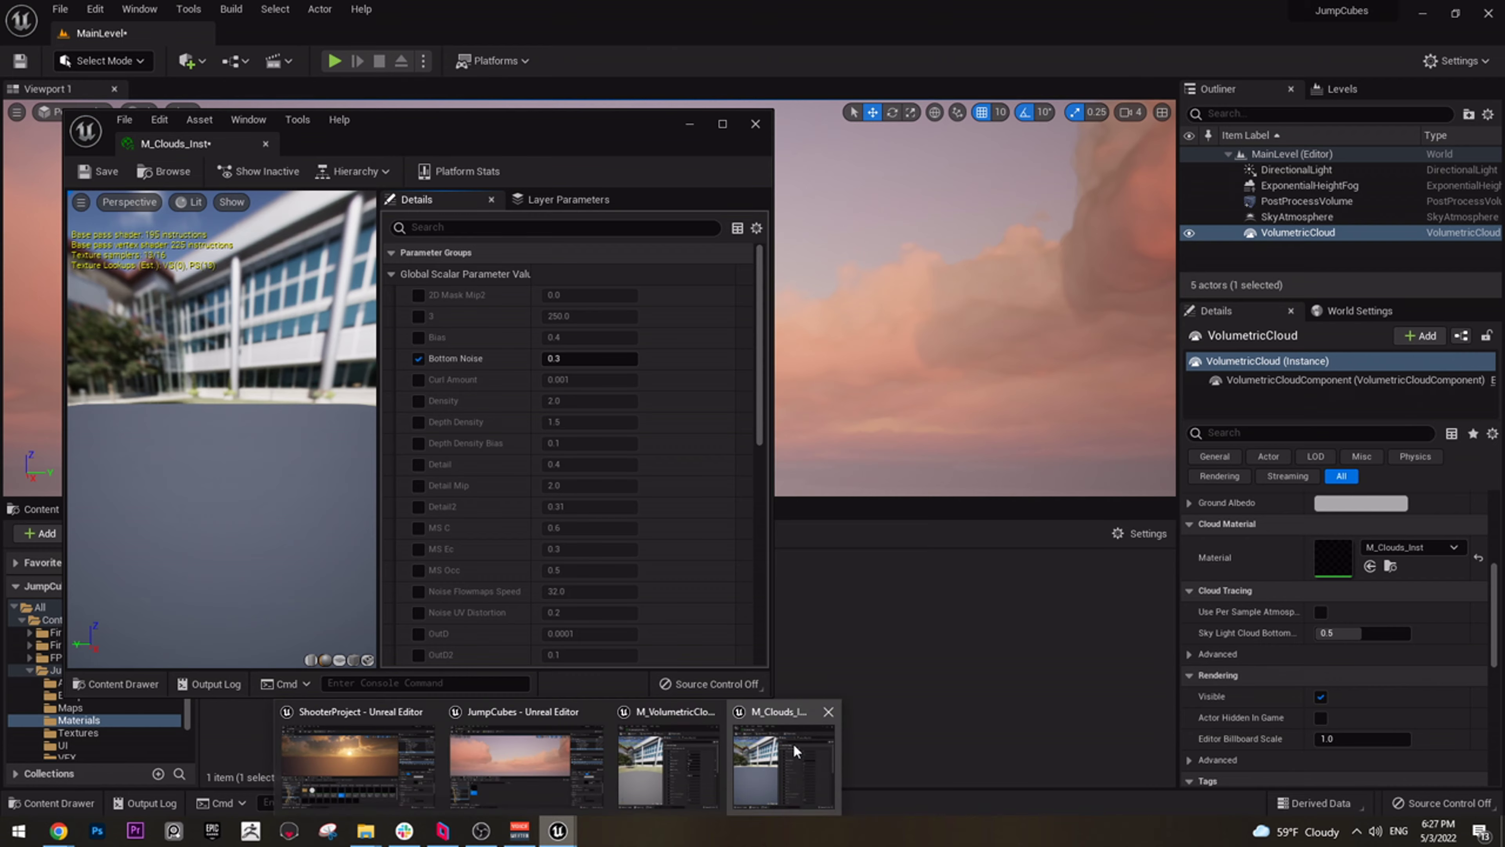
{"action": "mouse_move", "coordinate": [792, 744]}
{"action": "left_click", "coordinate": [699, 758]}
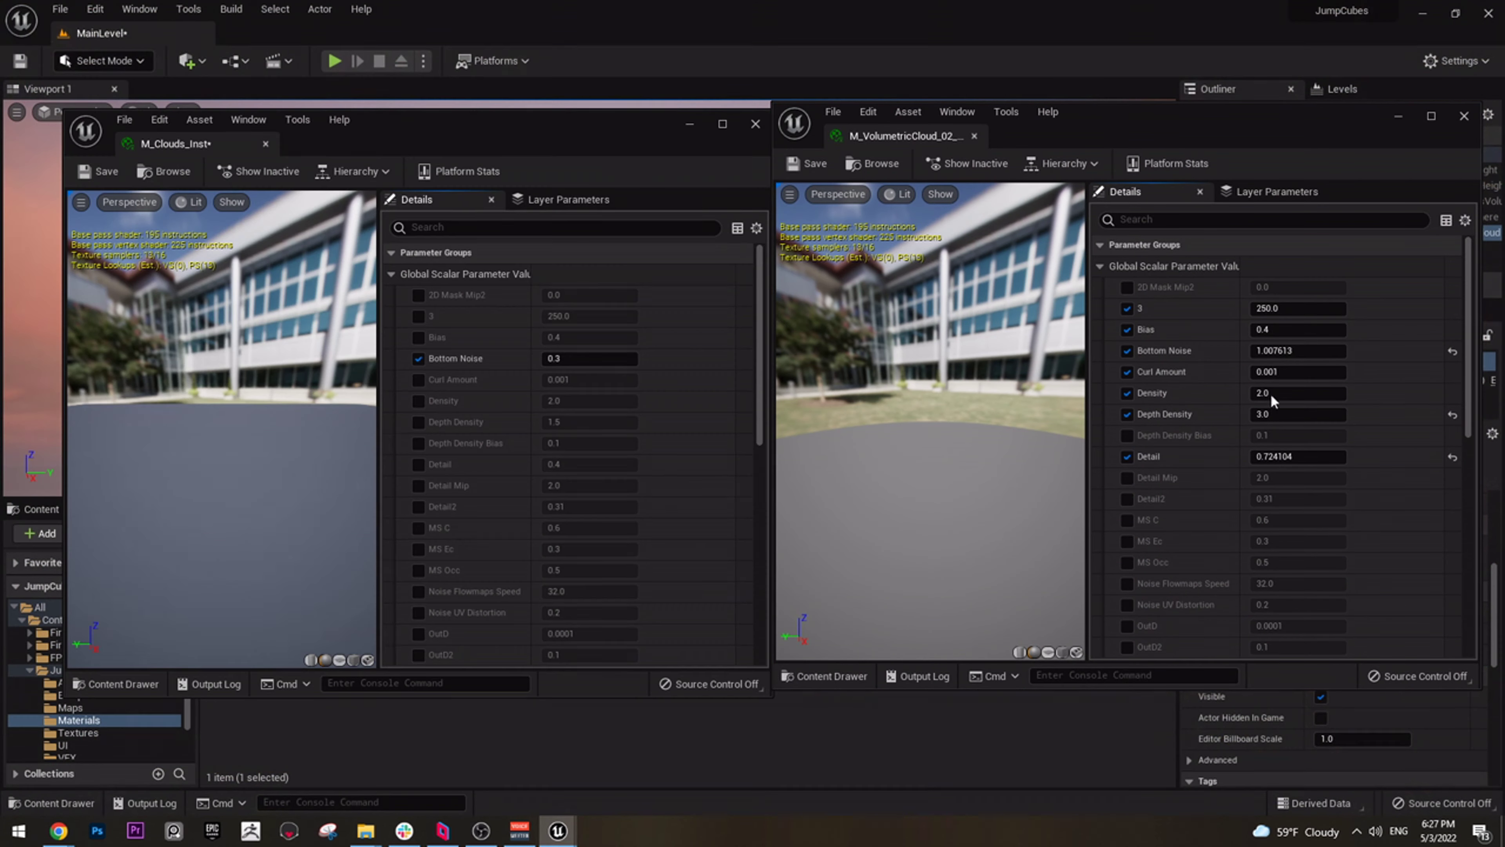
{"action": "left_click", "coordinate": [592, 358]}
{"action": "type", "text": "1.007613"}
{"action": "type", "text": "1"}
{"action": "key", "text": "Return"}
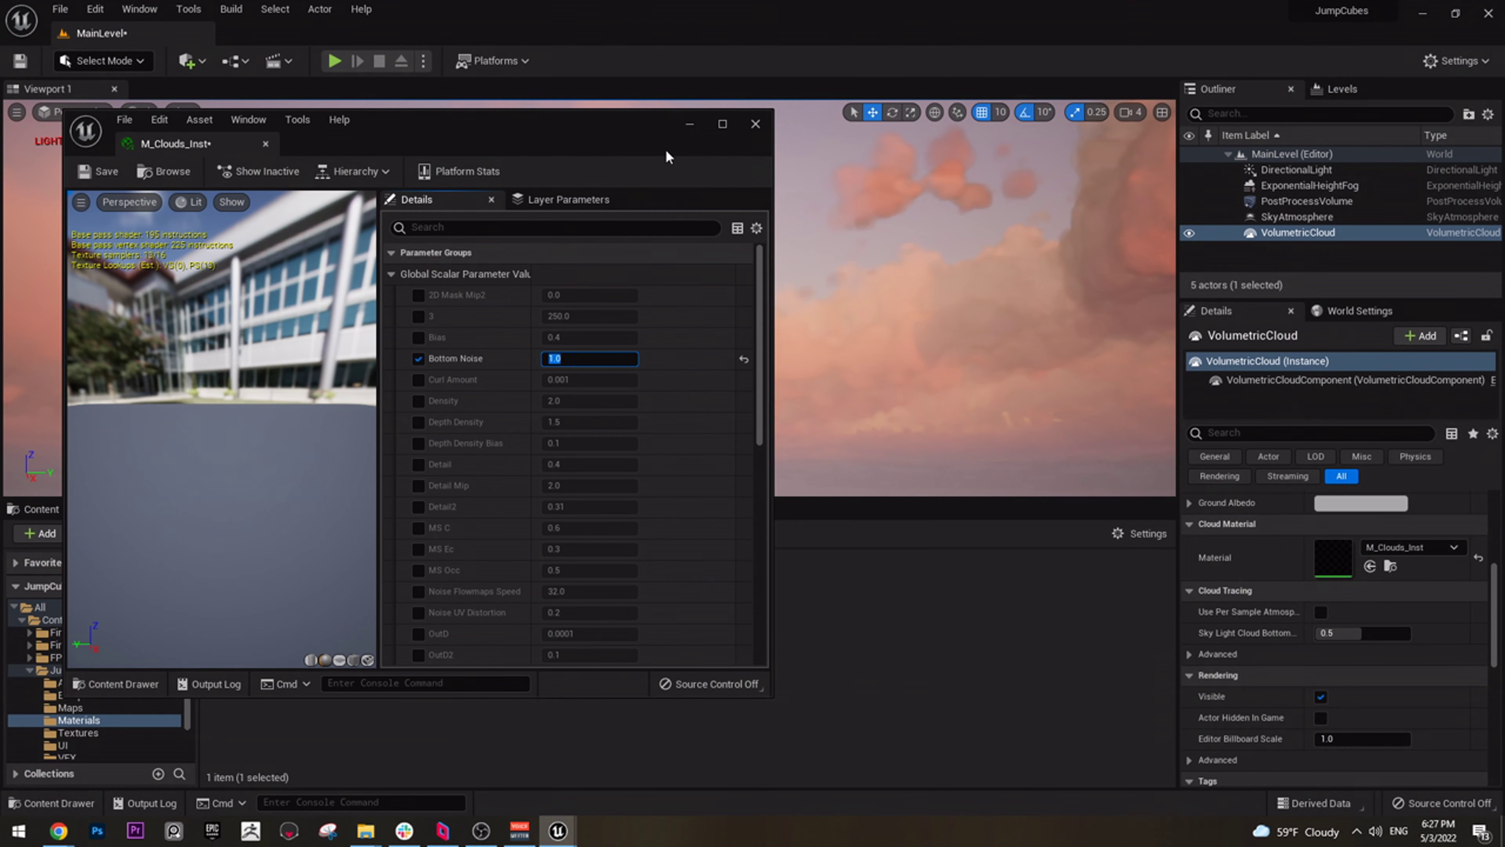
{"action": "left_click", "coordinate": [486, 834]}
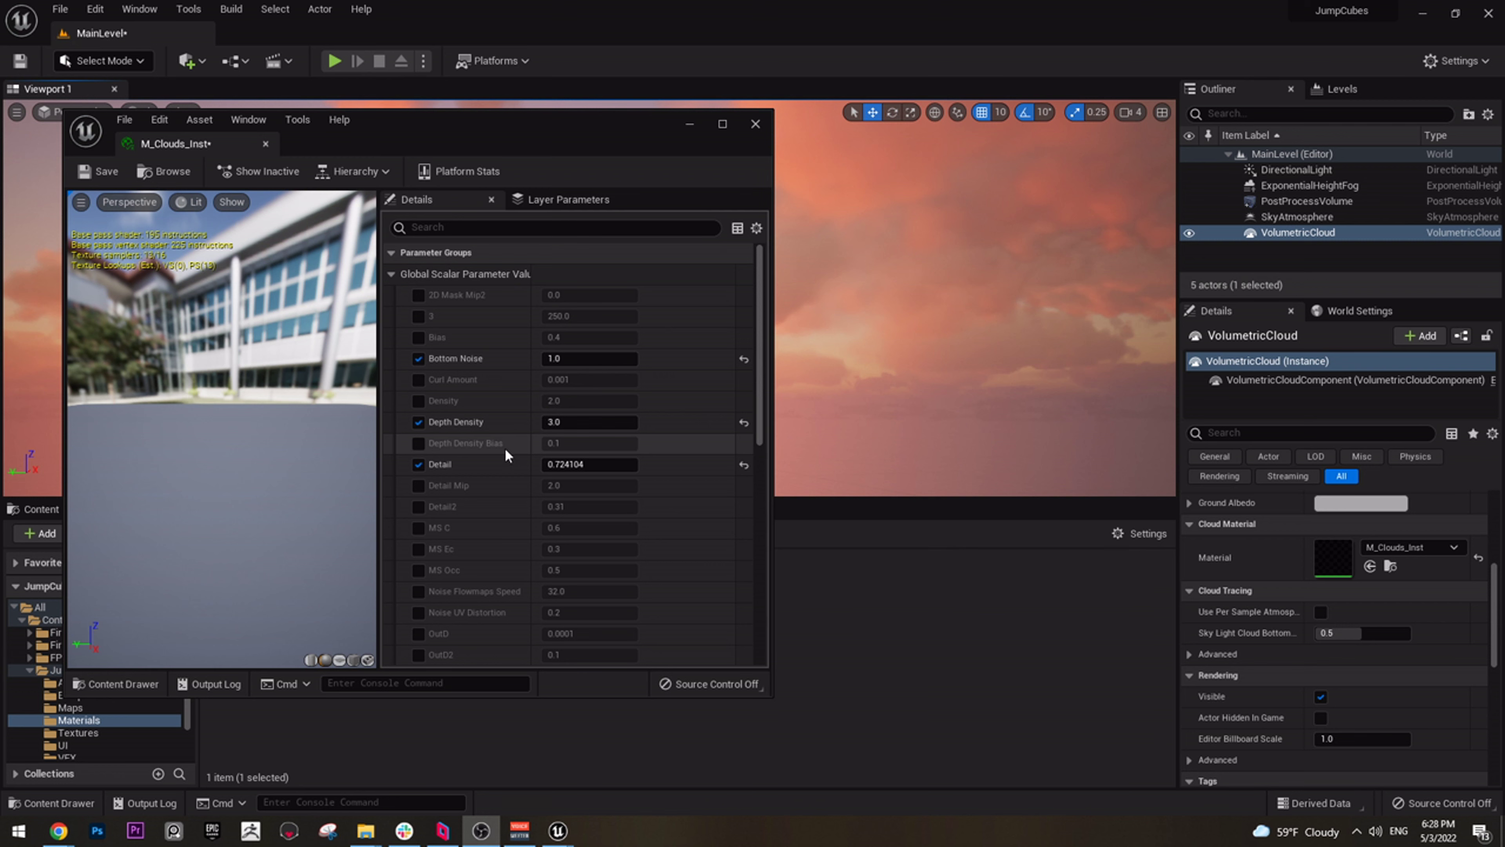
Save the M_Clouds_Inst material instance and close its editor
{"action": "scroll", "coordinate": [505, 454], "scroll_direction": "down", "scroll_amount": 3}
{"action": "left_click", "coordinate": [89, 176]}
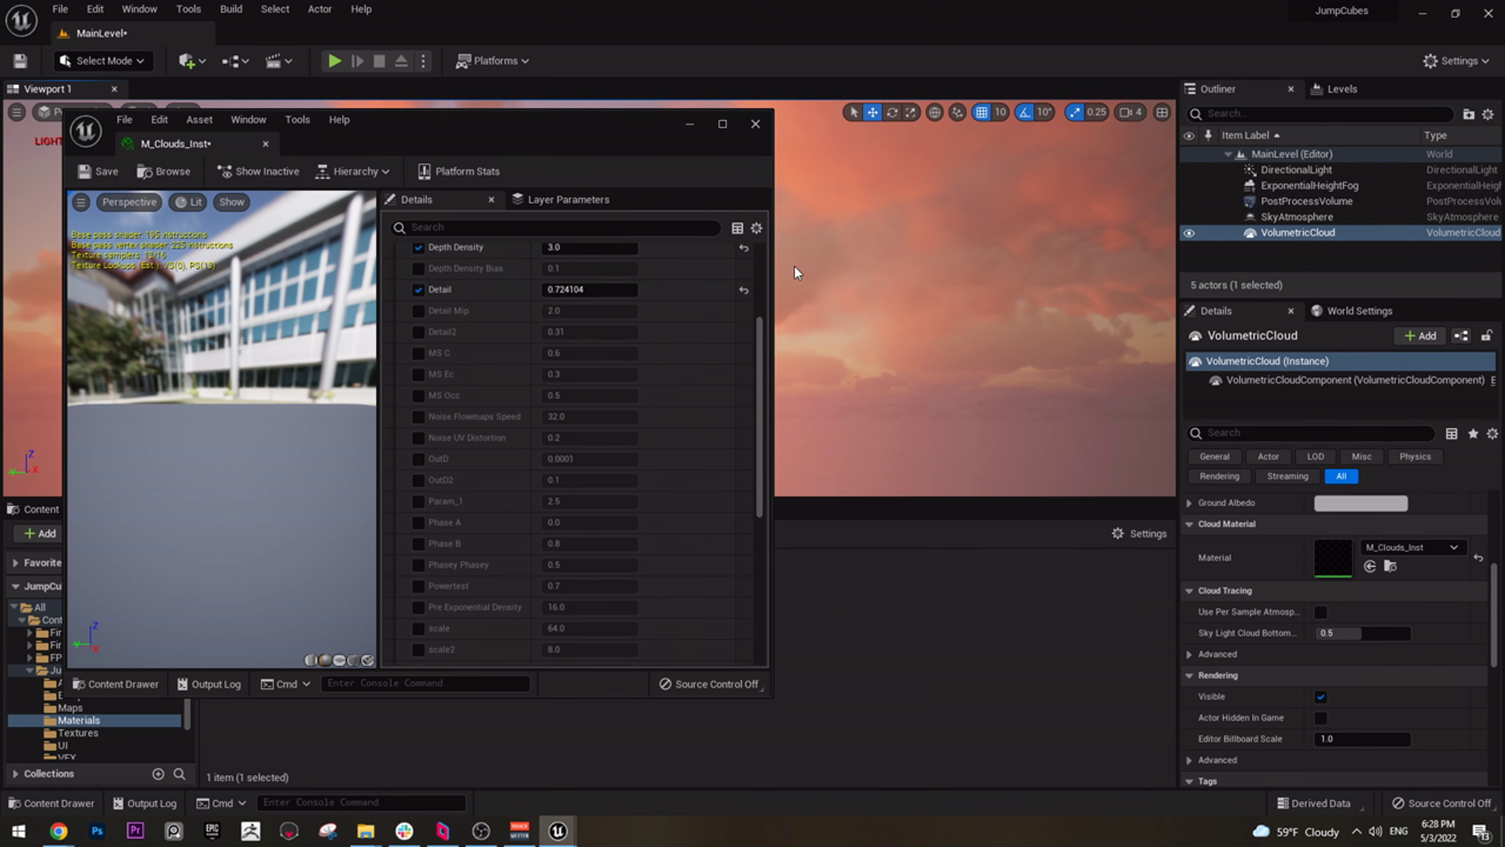
{"action": "left_click", "coordinate": [755, 124]}
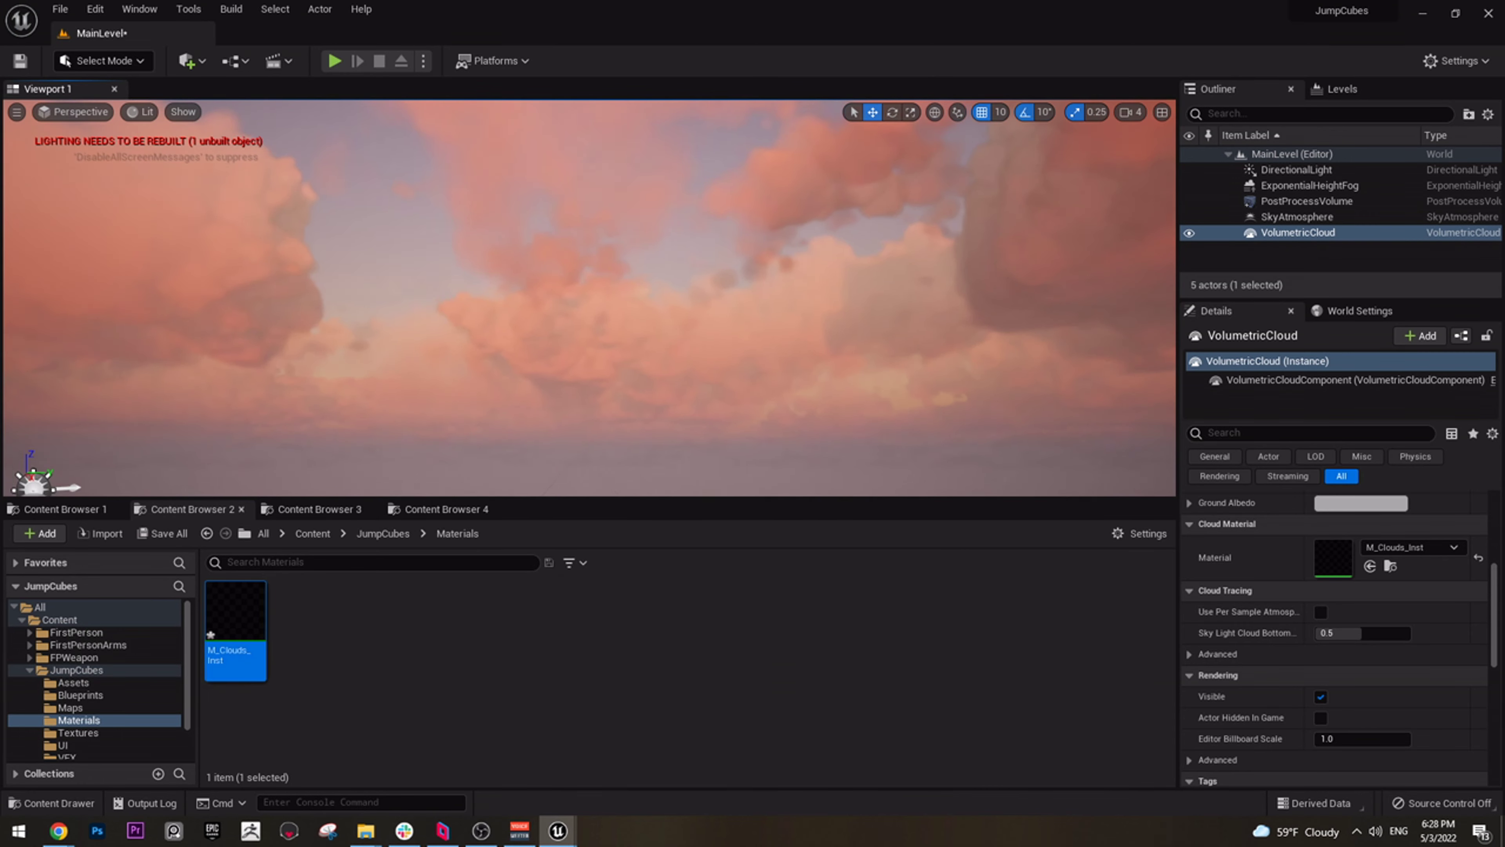
Rotate MainLevel's DirectionalLight until the sun sits low near the horizon behind the clouds
{"action": "right_click_drag", "start_coordinate": [769, 257], "coordinate": [533, 264]}
{"action": "left_click", "coordinate": [1495, 170]}
{"action": "right_click_drag", "start_coordinate": [736, 309], "coordinate": [569, 314]}
{"action": "key", "text": "e"}
{"action": "left_click_drag", "start_coordinate": [701, 339], "coordinate": [731, 388]}
{"action": "left_click_drag", "start_coordinate": [709, 335], "coordinate": [533, 379]}
{"action": "right_click_drag", "start_coordinate": [533, 379], "coordinate": [657, 352]}
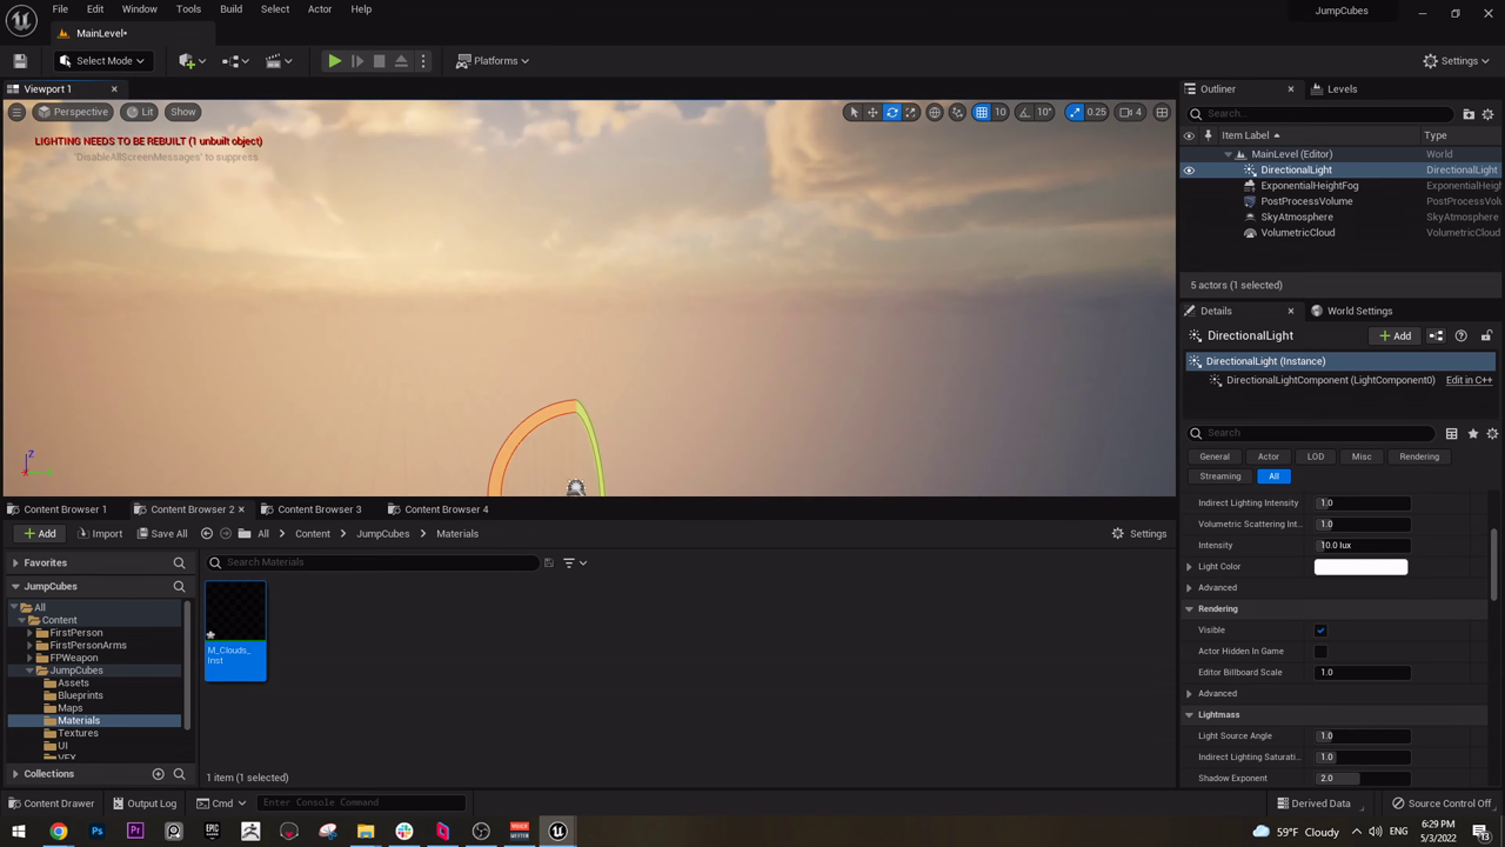
{"action": "left_click_drag", "start_coordinate": [625, 312], "coordinate": [581, 369]}
{"action": "left_click_drag", "start_coordinate": [582, 428], "coordinate": [526, 363]}
{"action": "right_click_drag", "start_coordinate": [562, 301], "coordinate": [498, 290]}
{"action": "mouse_move", "coordinate": [816, 261]}
{"action": "right_mouse_down"}
{"action": "mouse_move", "coordinate": [693, 260]}
{"action": "mouse_move", "coordinate": [835, 254]}
{"action": "right_mouse_up"}
{"action": "left_click_drag", "start_coordinate": [819, 462], "coordinate": [886, 422]}
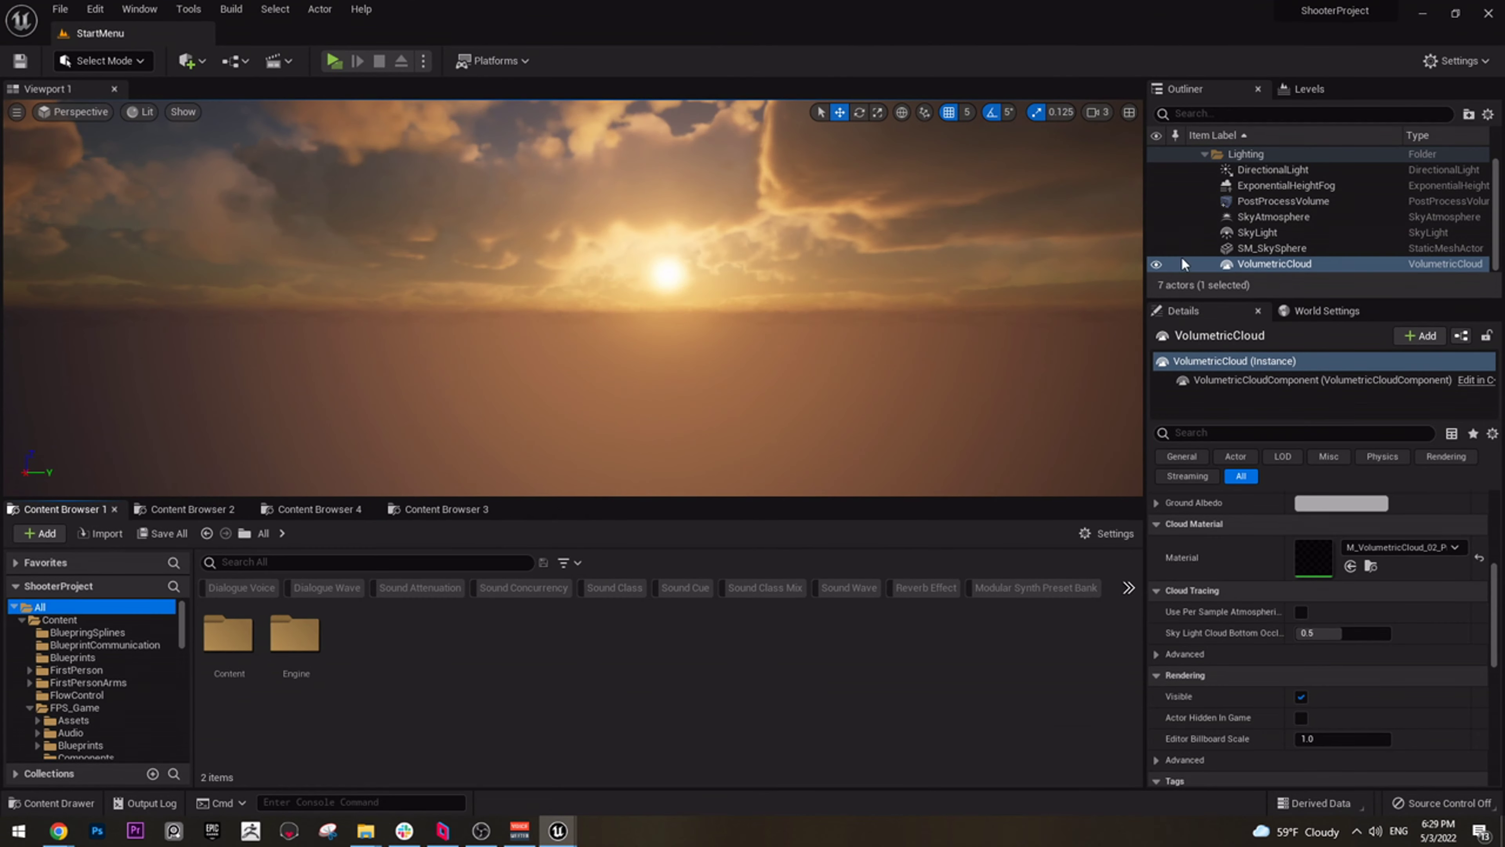
Switch to the ShooterProject editor and copy the StartMenu level's SkyLight and DirectionalLight together
{"action": "right_click_drag", "start_coordinate": [572, 297], "coordinate": [826, 369]}
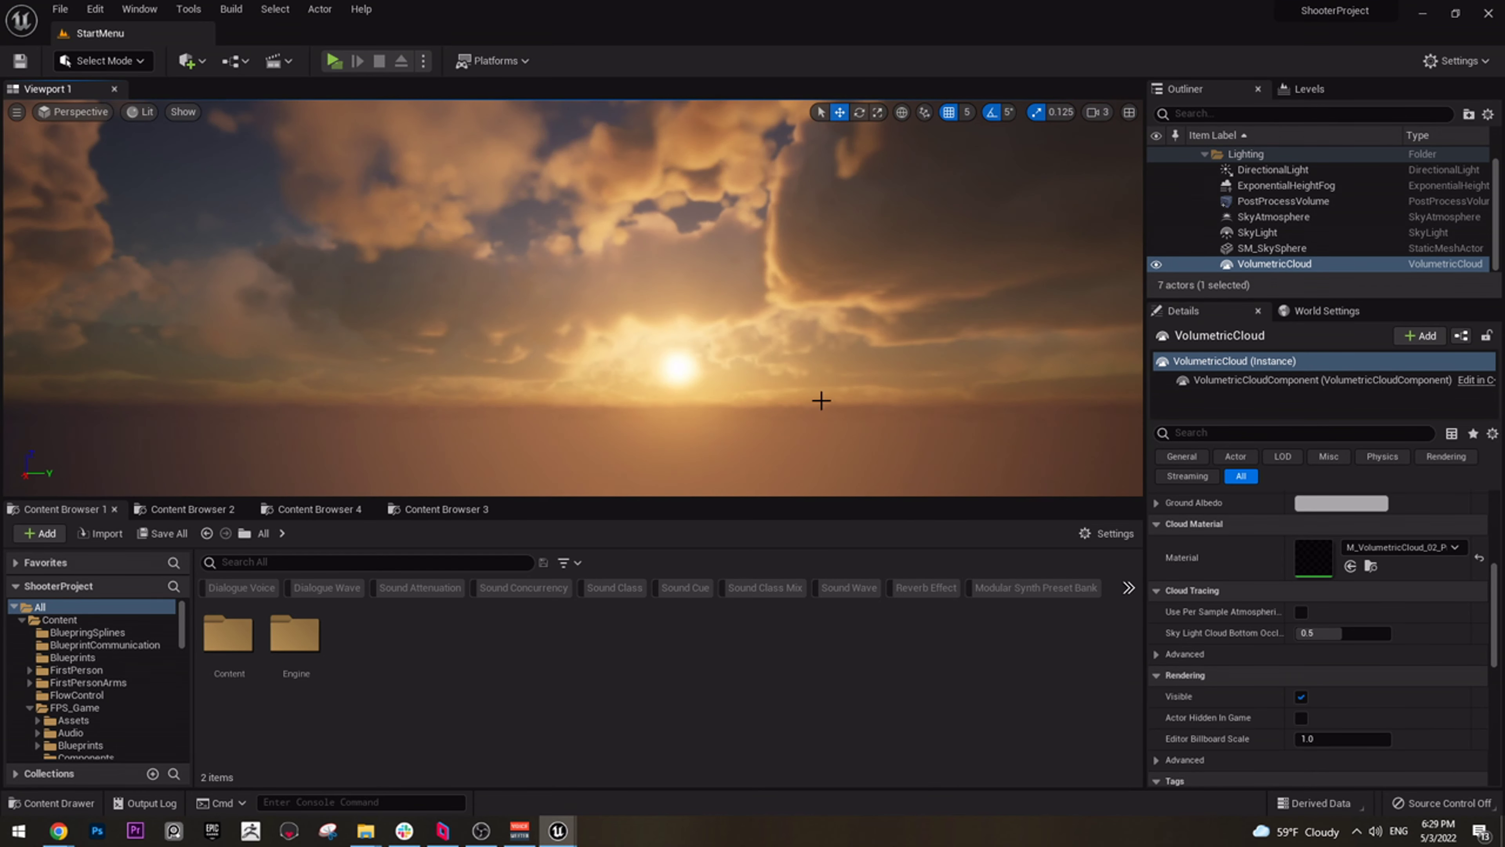
{"action": "left_click_drag", "start_coordinate": [867, 499], "coordinate": [867, 568]}
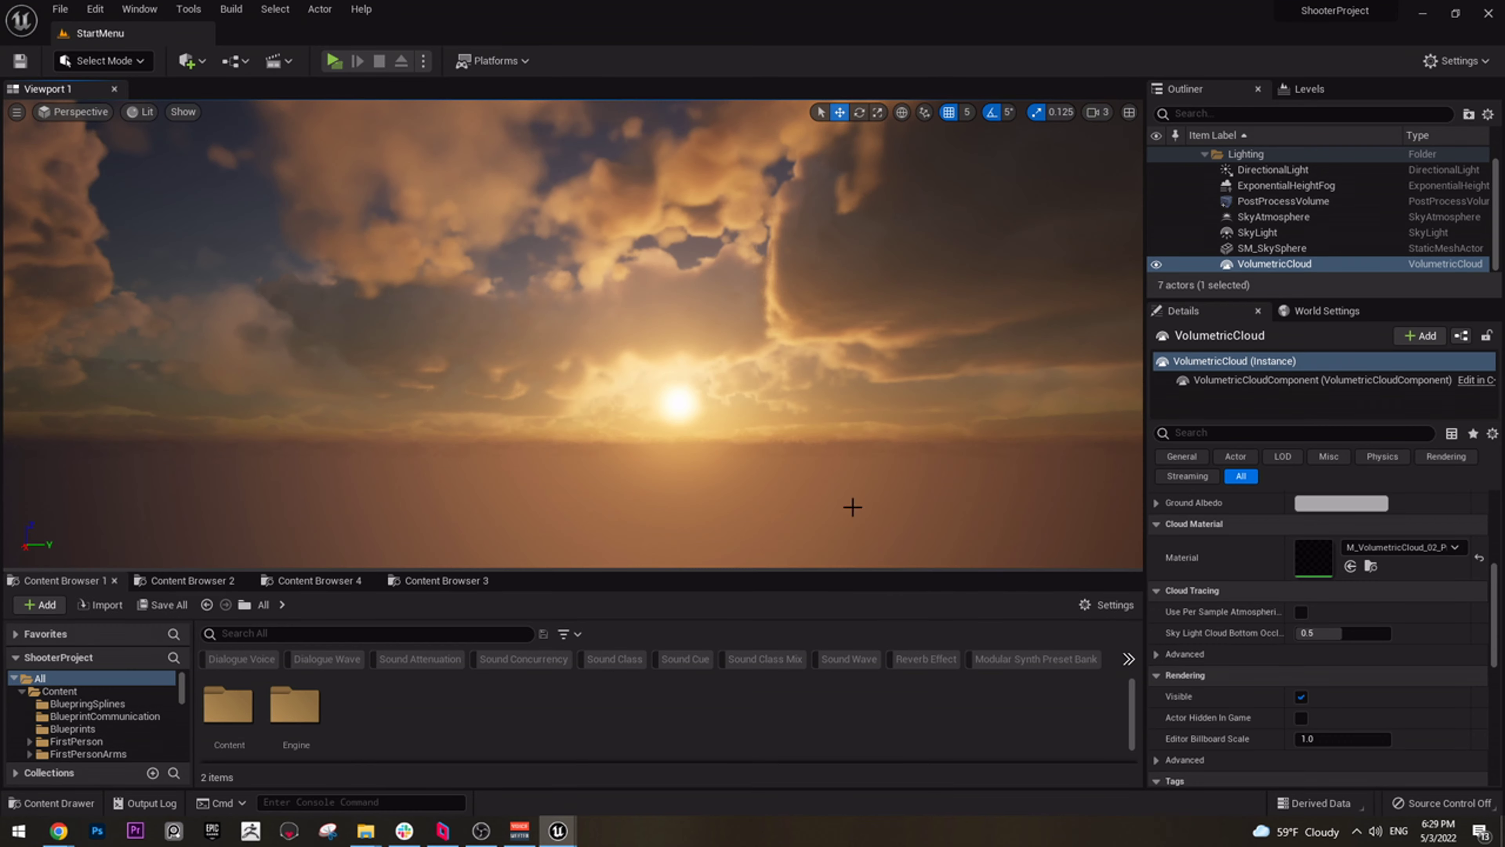
{"action": "right_click_drag", "start_coordinate": [881, 543], "coordinate": [1055, 510]}
{"action": "right_click_drag", "start_coordinate": [571, 373], "coordinate": [773, 329]}
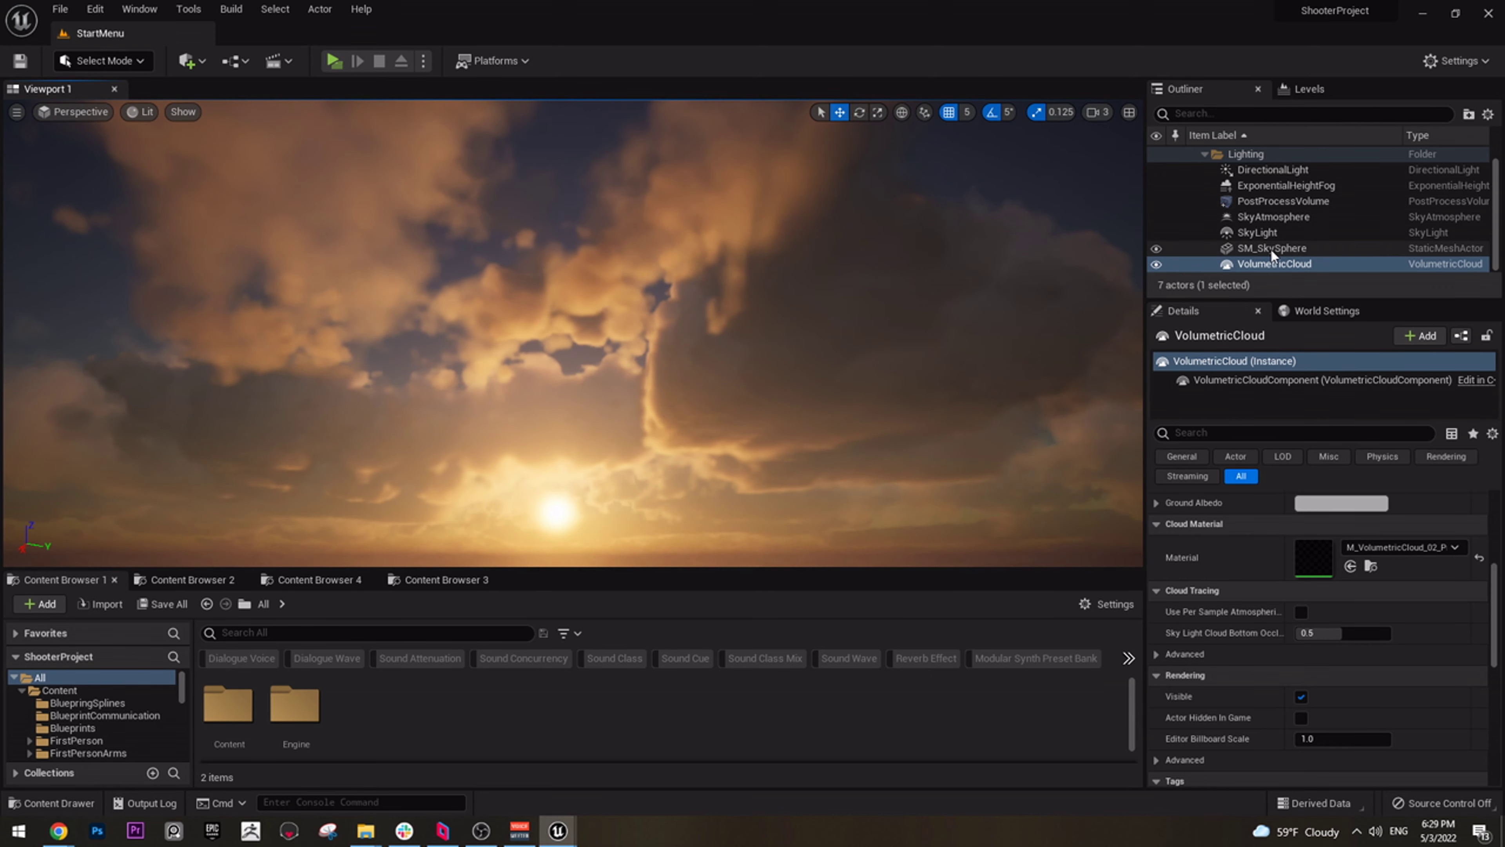
{"action": "left_click", "coordinate": [1250, 230]}
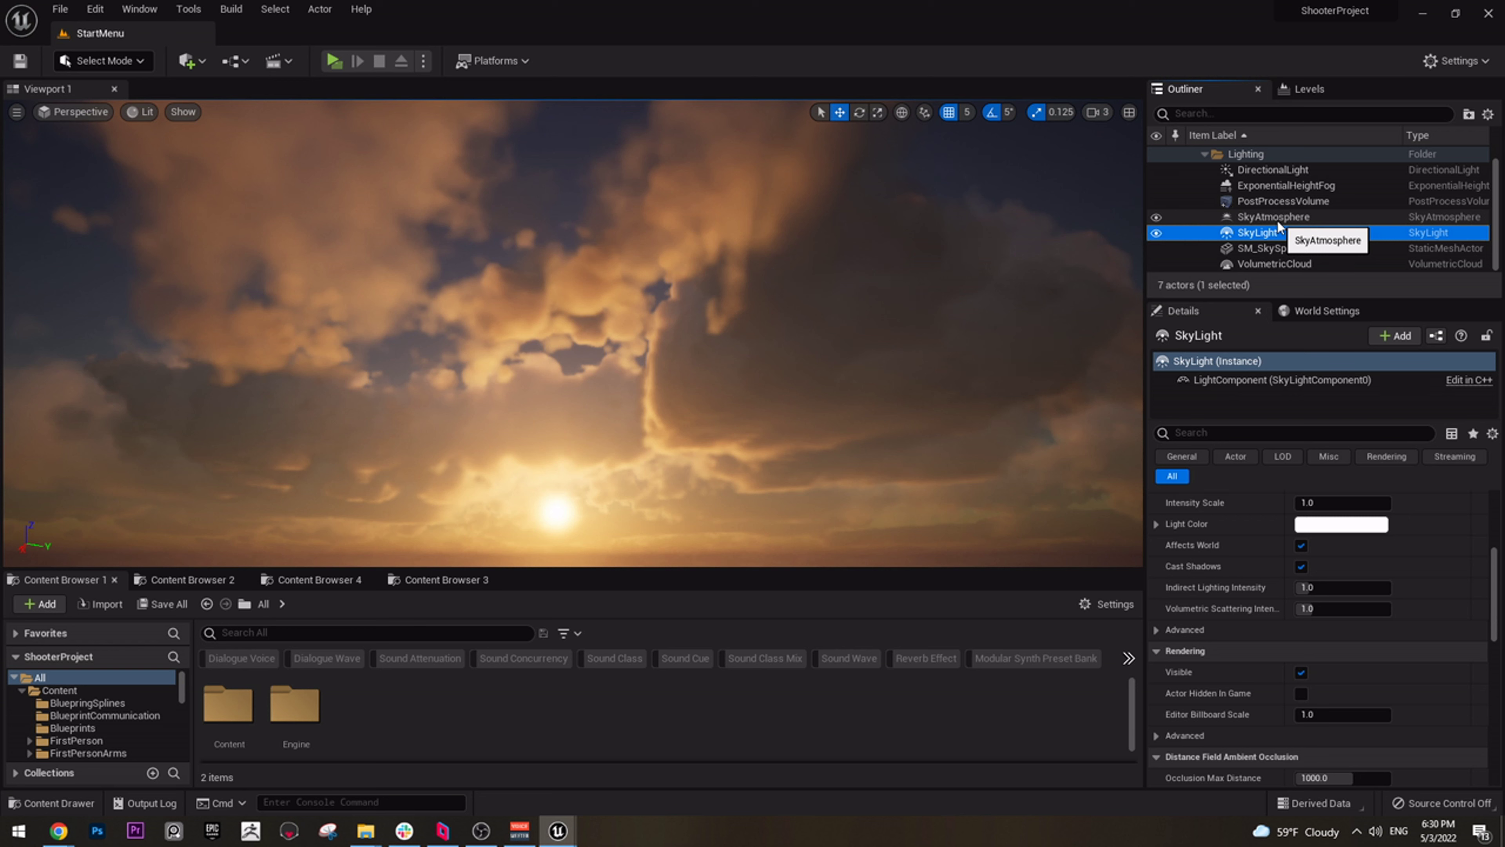
{"action": "scroll", "coordinate": [1429, 616], "scroll_direction": "up", "scroll_amount": 5}
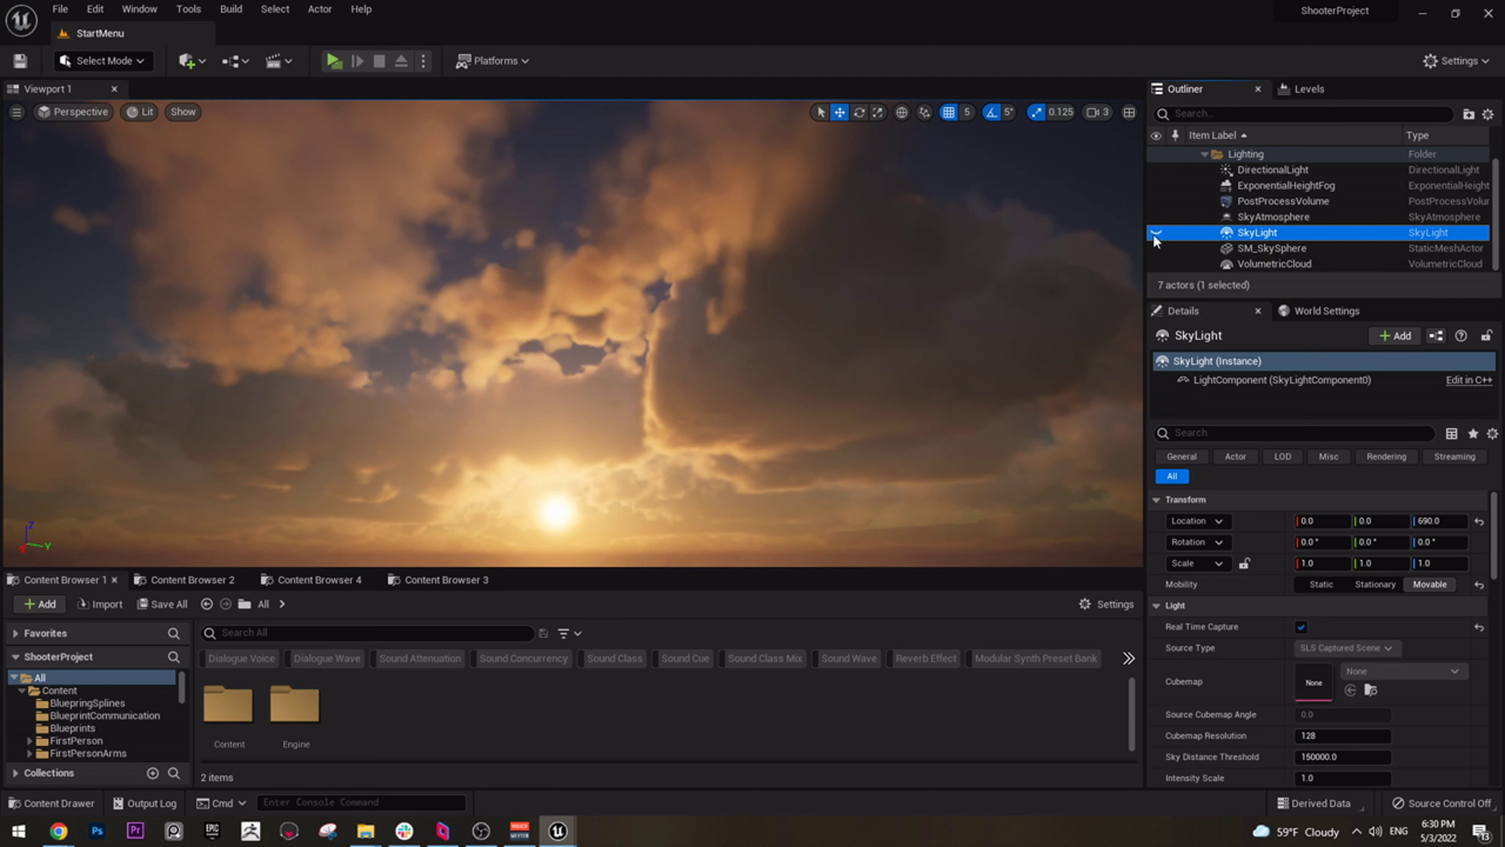
{"action": "left_click", "coordinate": [1257, 234]}
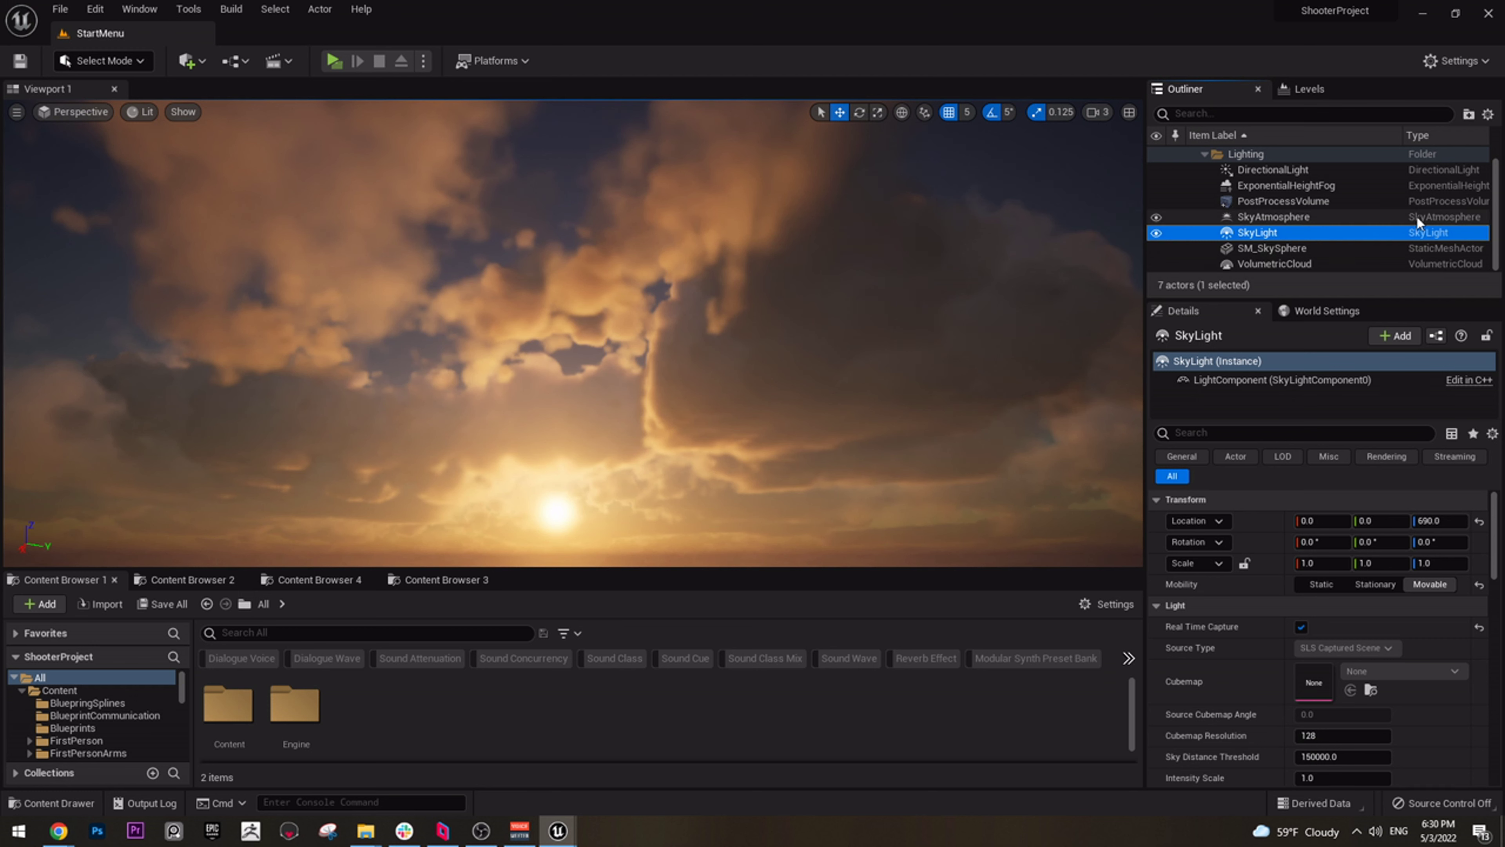
{"action": "left_click", "coordinate": [1304, 201]}
{"action": "left_click", "coordinate": [1307, 233]}
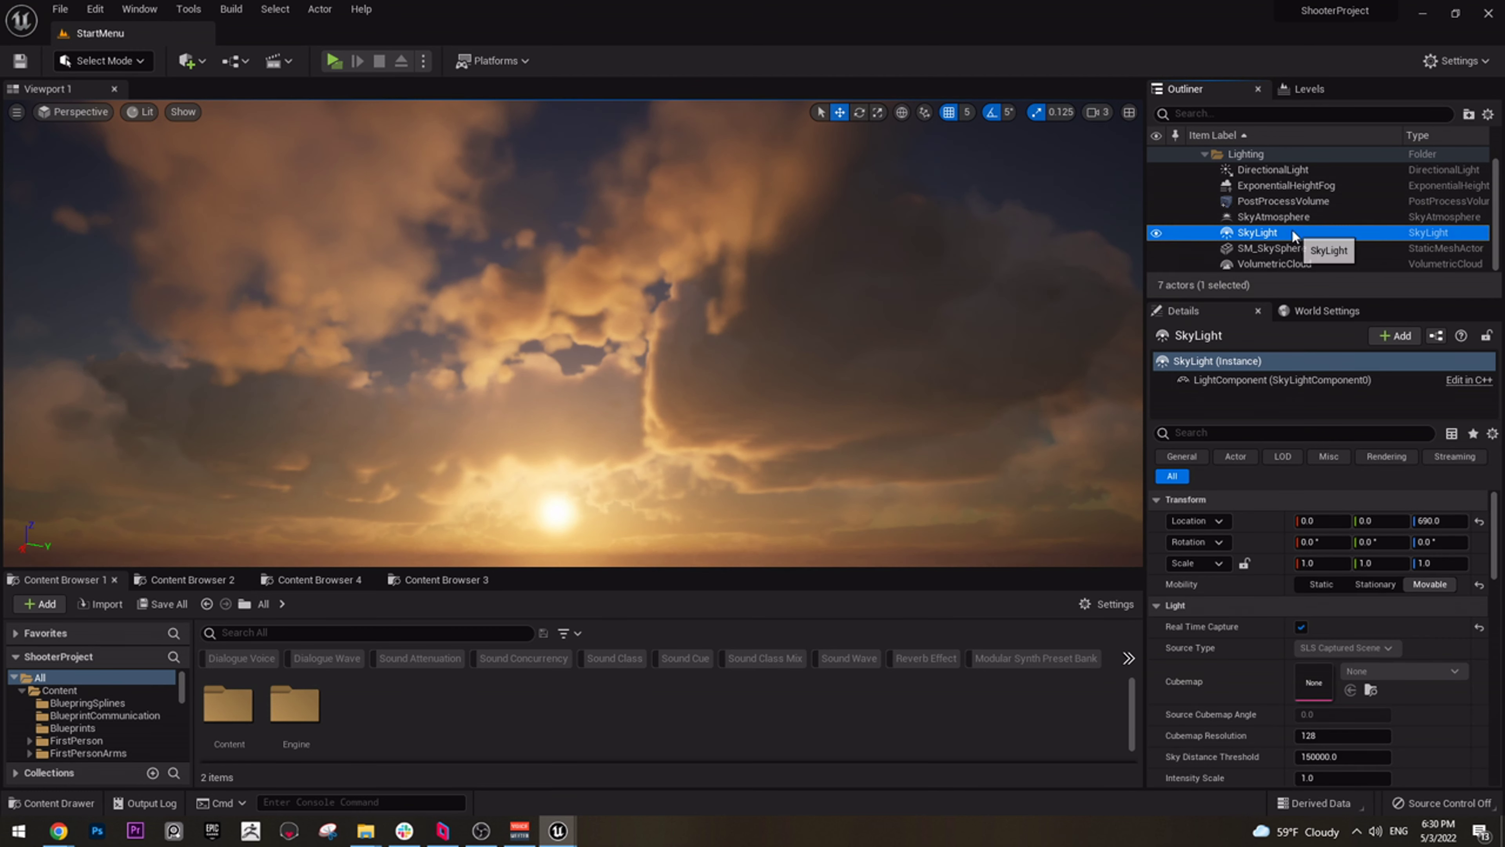
{"action": "left_click", "coordinate": [1284, 169], "text": "ctrl"}
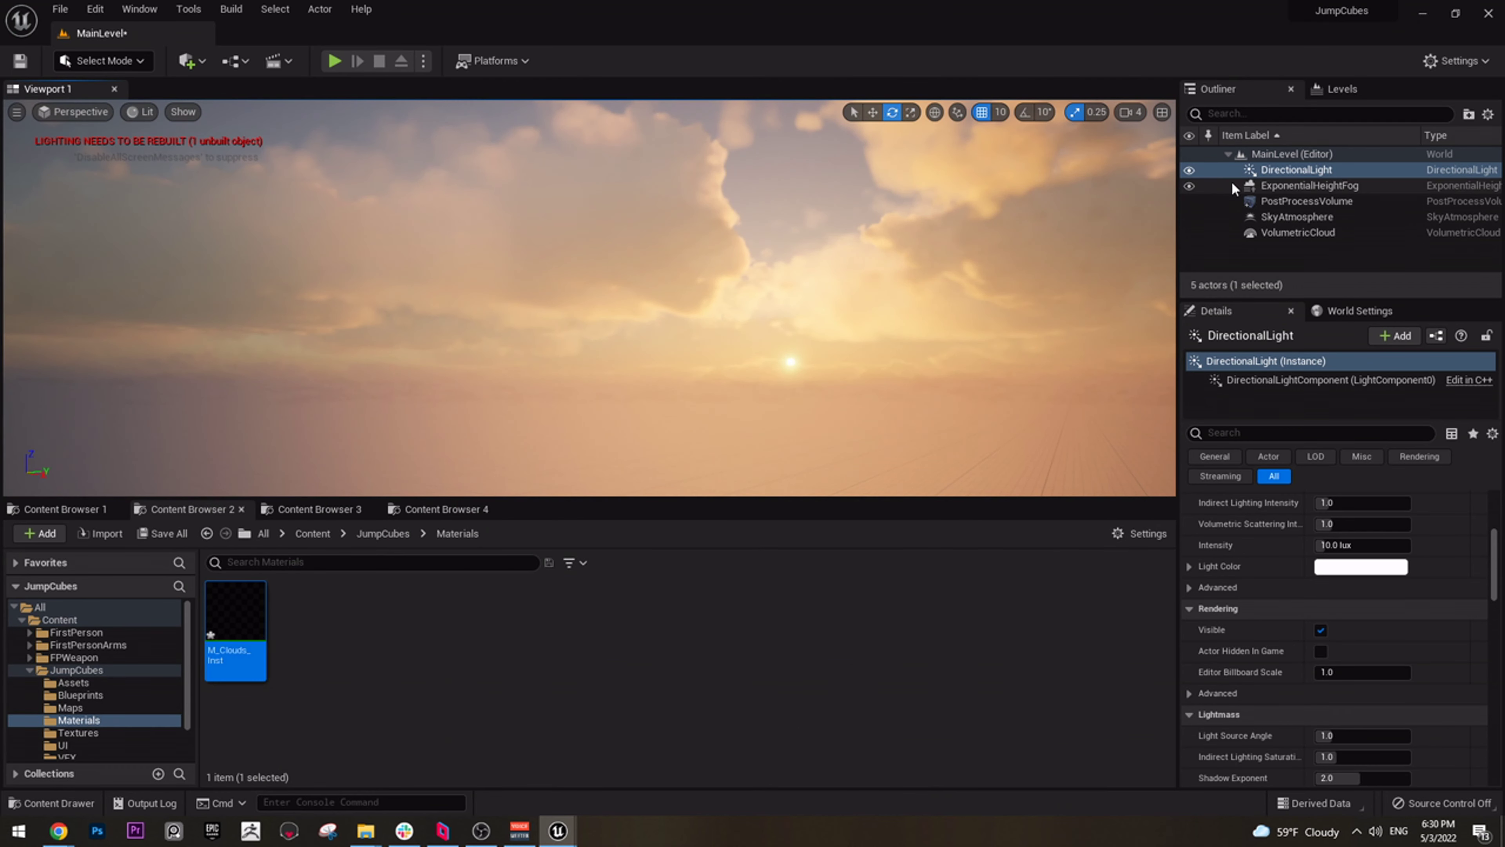
Back in JumpCubes, delete MainLevel's DirectionalLight and paste in the copied DirectionalLight and SkyLight
{"action": "left_click", "coordinate": [1304, 171]}
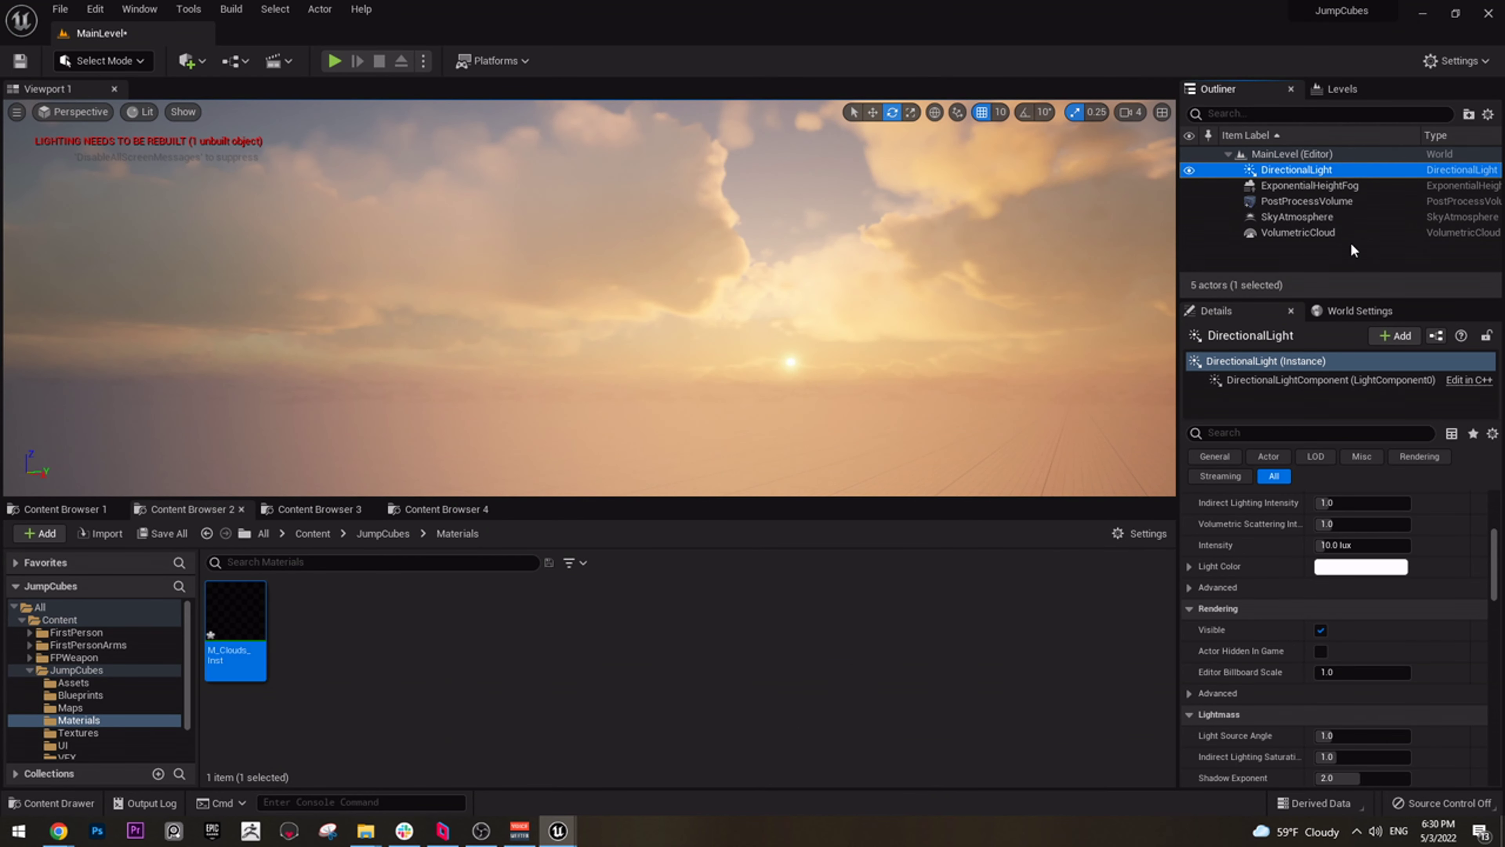
{"action": "key", "text": "Delete"}
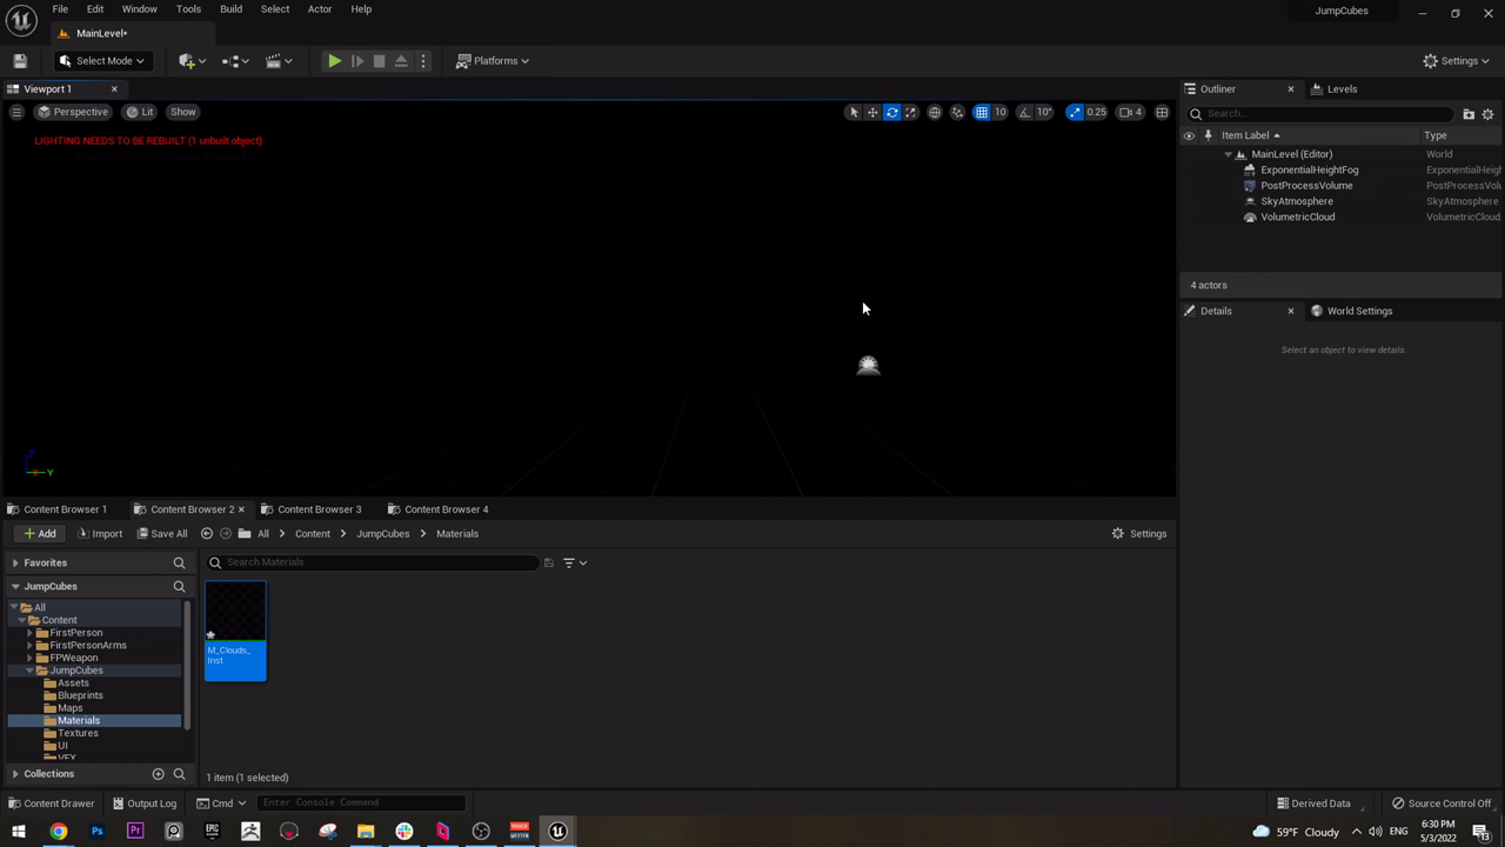
{"action": "key", "text": "ctrl+z"}
{"action": "right_click_drag", "start_coordinate": [724, 294], "coordinate": [821, 270]}
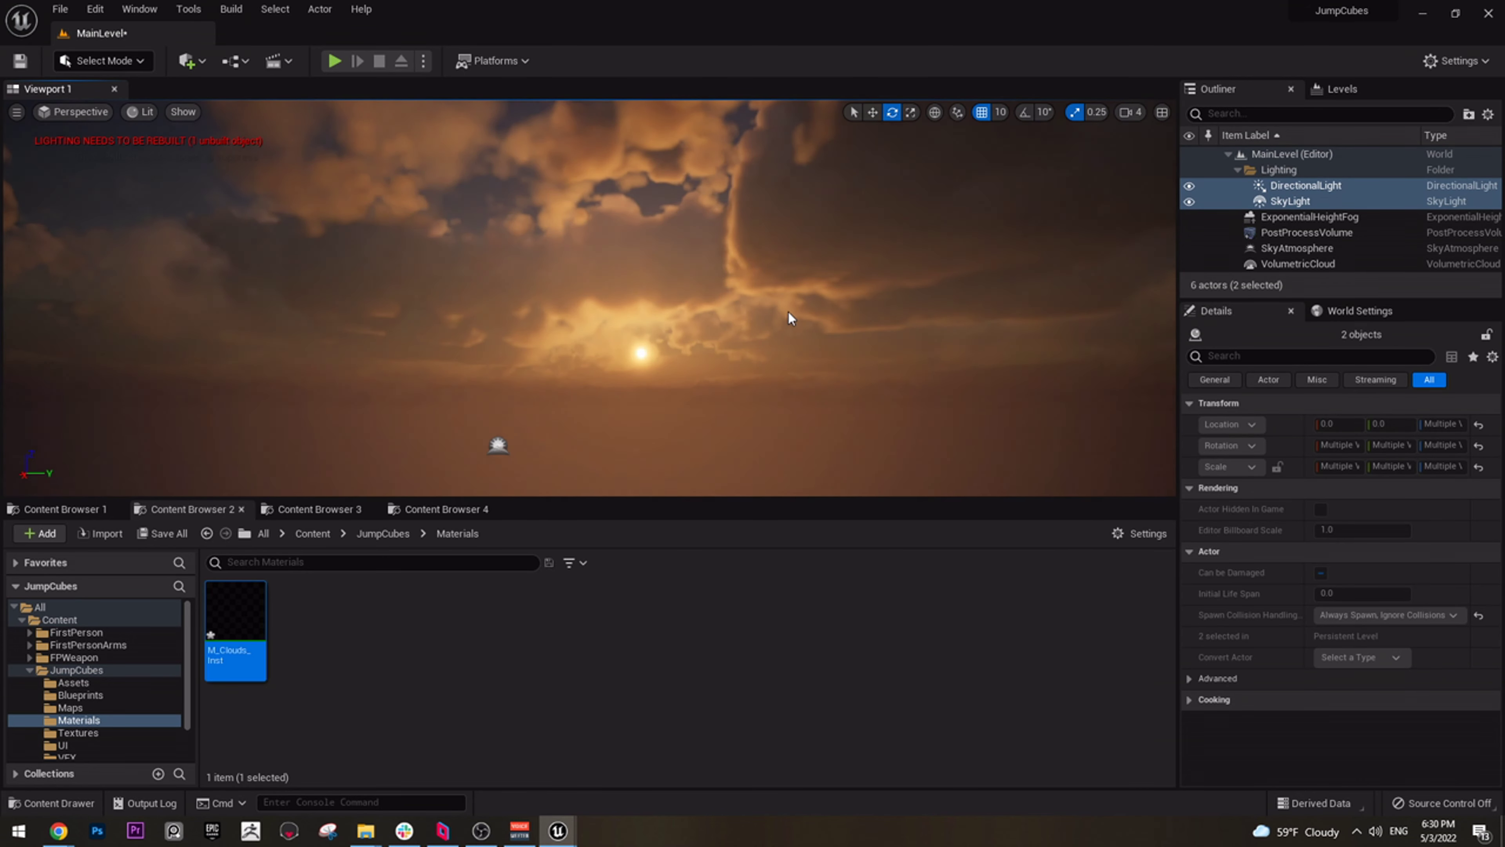
{"action": "right_click_drag", "start_coordinate": [786, 305], "coordinate": [734, 329]}
{"action": "right_click_drag", "start_coordinate": [769, 221], "coordinate": [813, 208]}
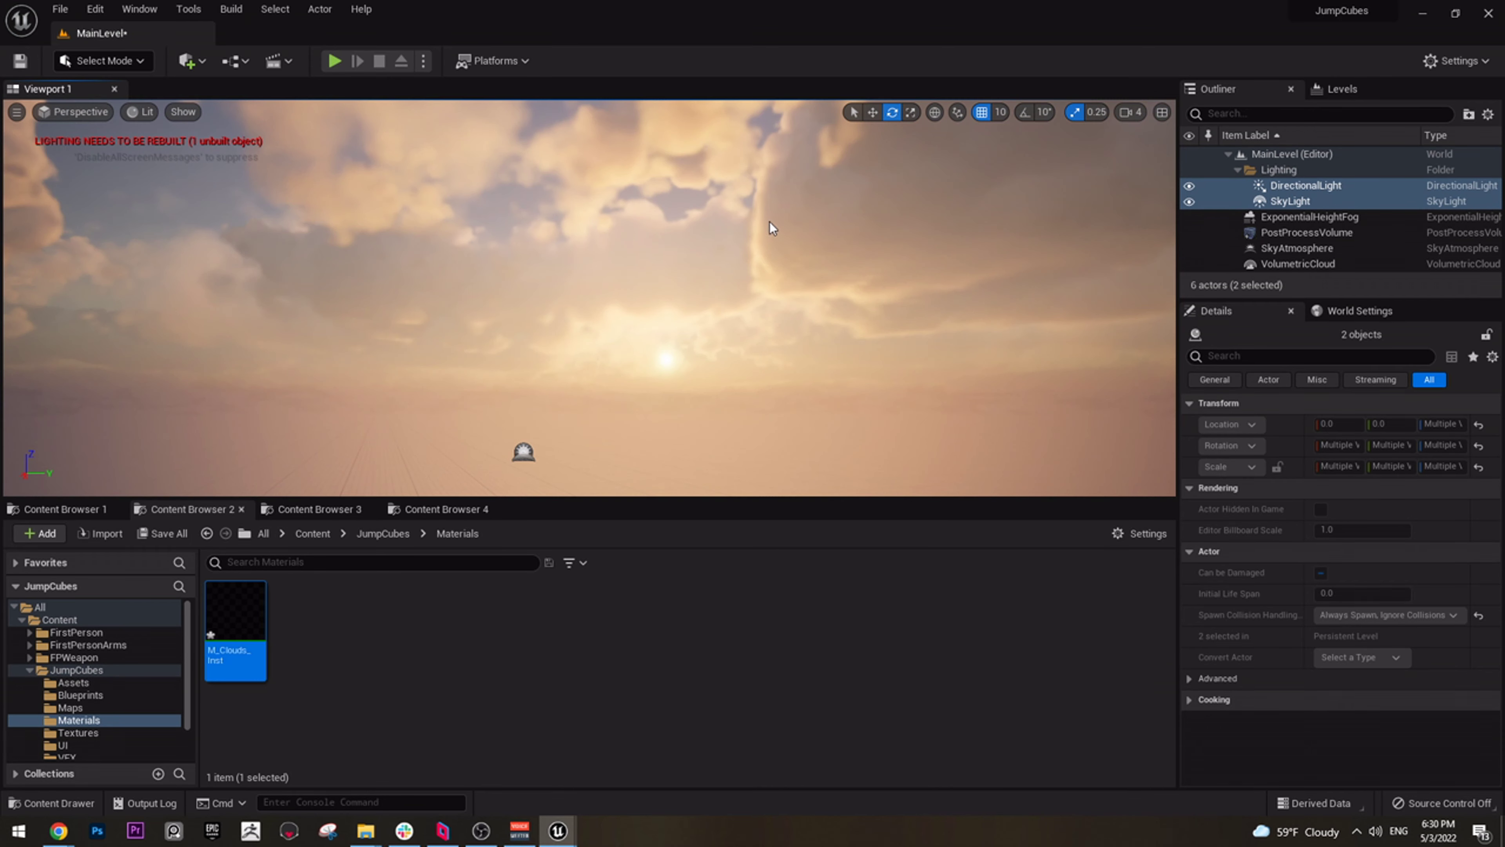
{"action": "right_click_drag", "start_coordinate": [631, 202], "coordinate": [727, 233]}
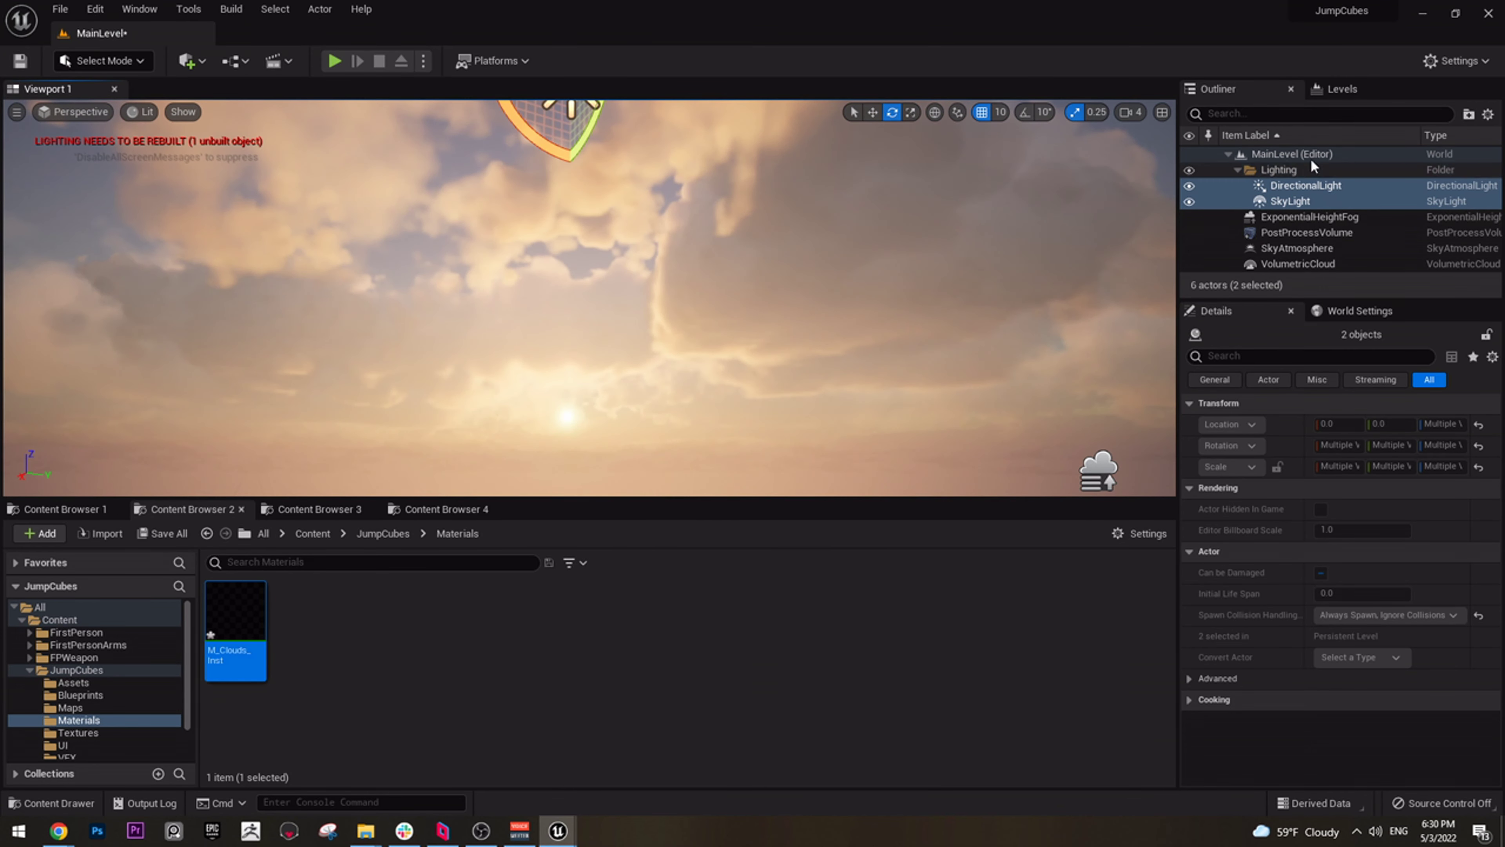
Move ExponentialHeightFog, PostProcessVolume, SkyAtmosphere and VolumetricCloud into the Lighting folder of MainLevel
{"action": "left_click", "coordinate": [1268, 170]}
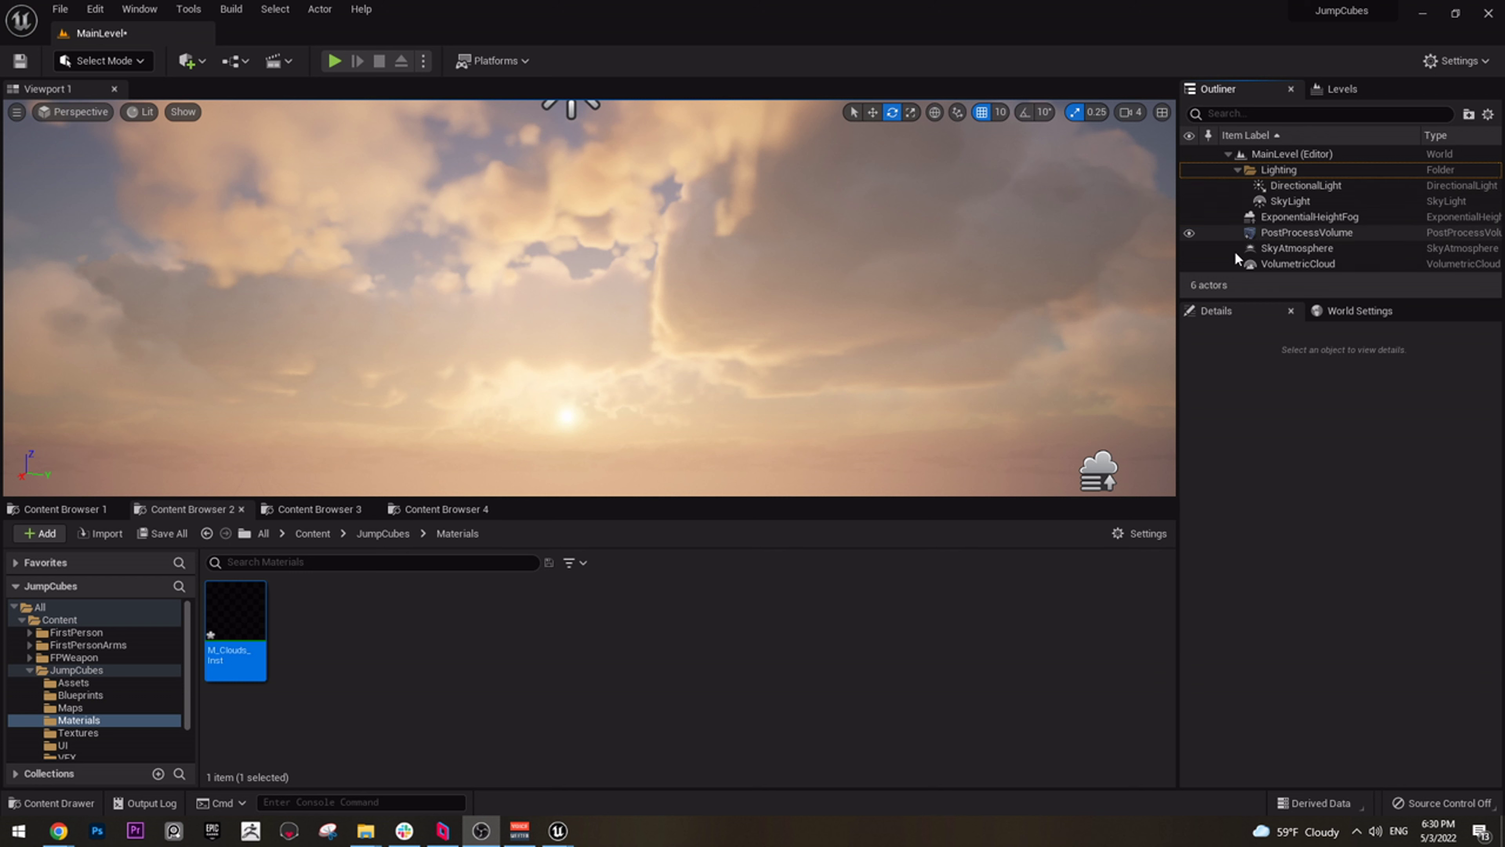
{"action": "left_click", "coordinate": [1315, 217]}
{"action": "left_click", "coordinate": [1294, 263], "text": "shift"}
{"action": "left_click_drag", "start_coordinate": [1298, 221], "coordinate": [1277, 170]}
{"action": "left_click", "coordinate": [1277, 172]}
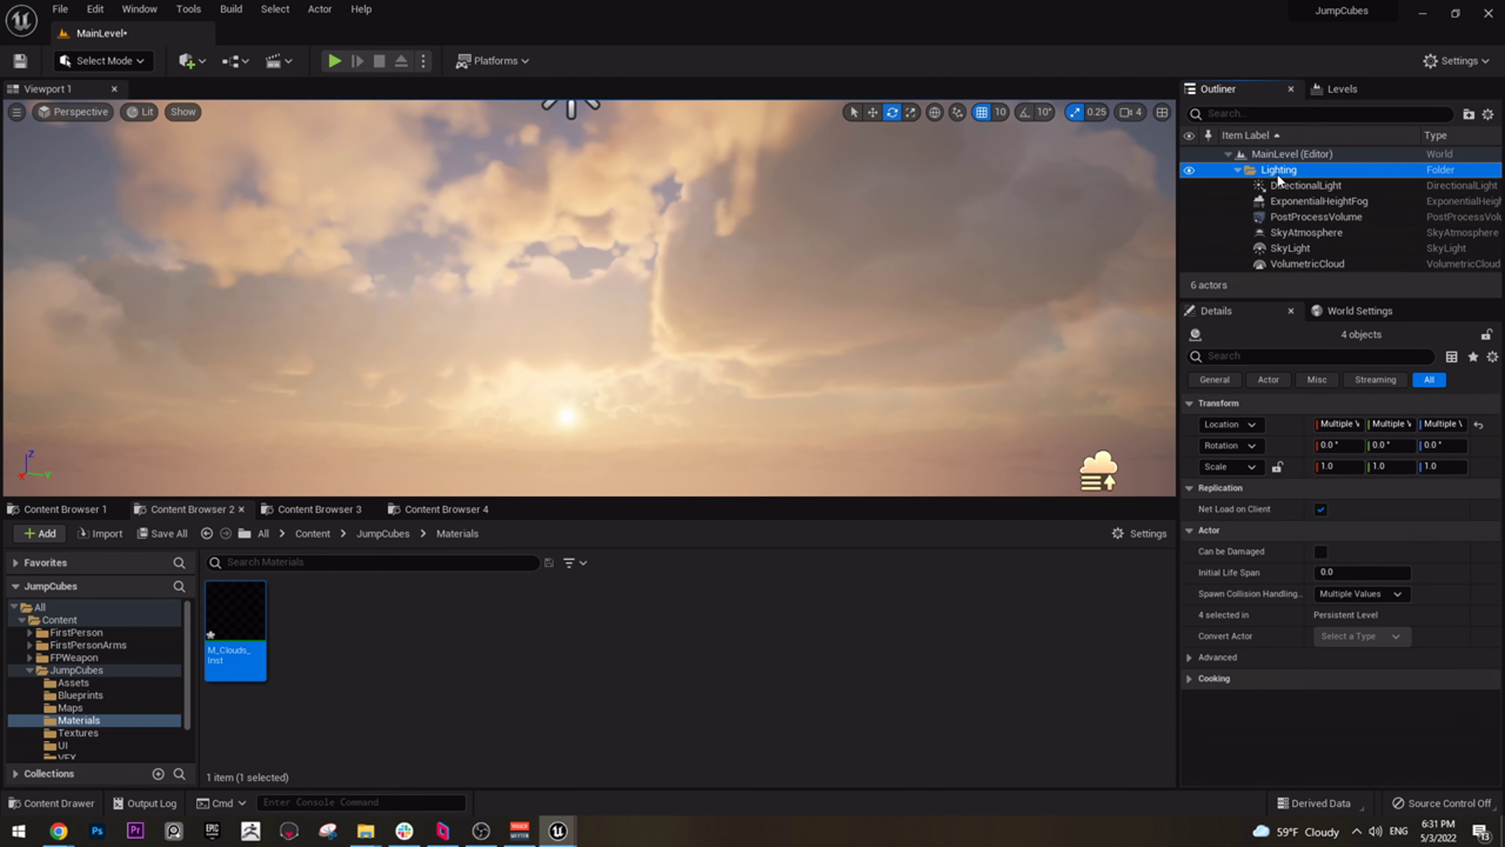
Review the details of the fog, sky light, post-process and volumetric cloud actors in MainLevel's Lighting folder
{"action": "left_click", "coordinate": [1319, 201]}
{"action": "left_click", "coordinate": [1309, 248]}
{"action": "left_click", "coordinate": [1310, 264]}
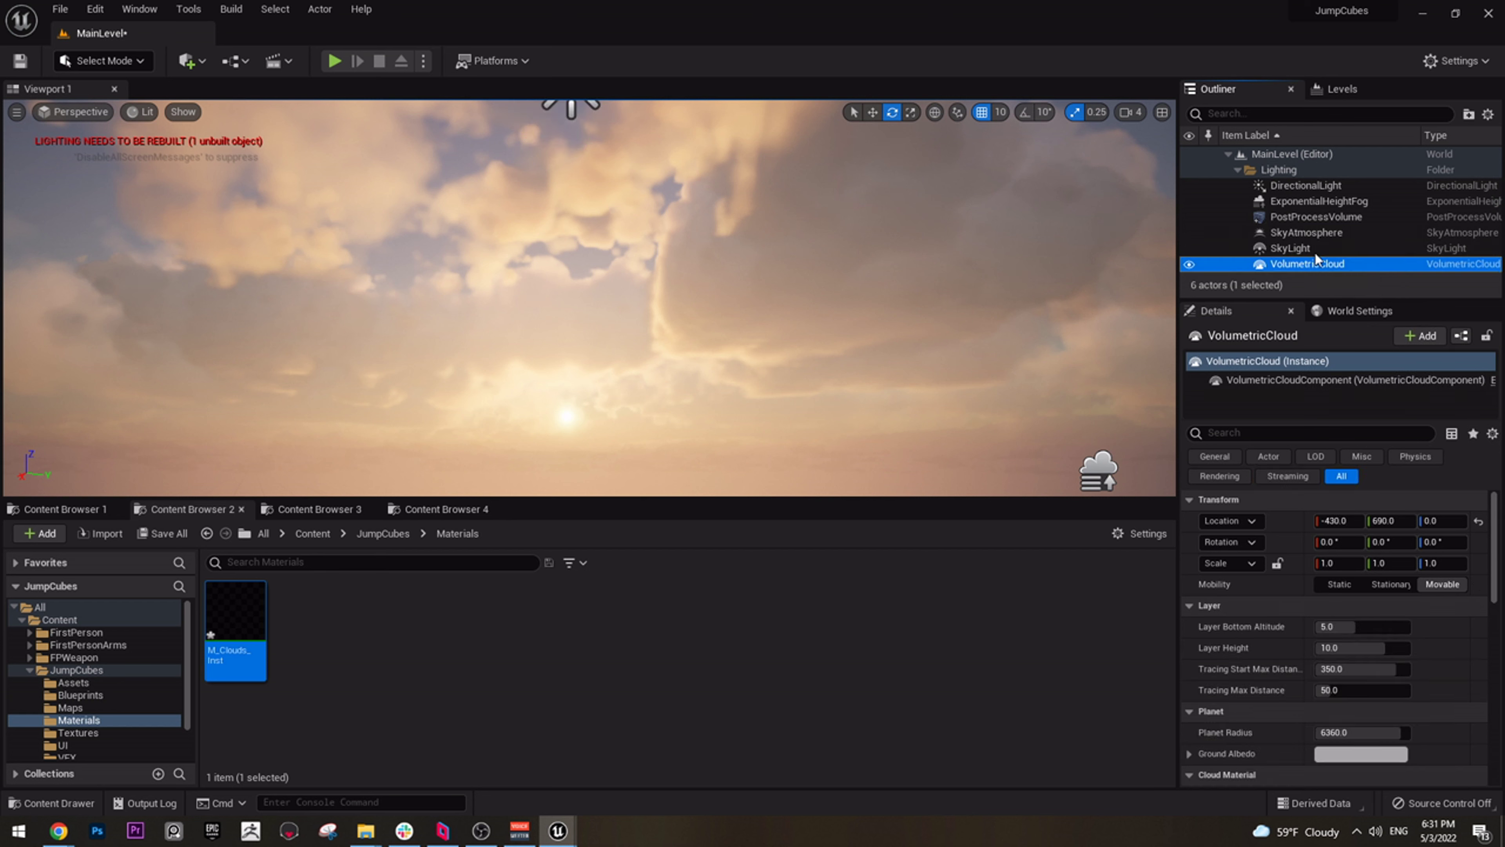
{"action": "left_click", "coordinate": [1340, 214]}
{"action": "left_click", "coordinate": [1338, 204]}
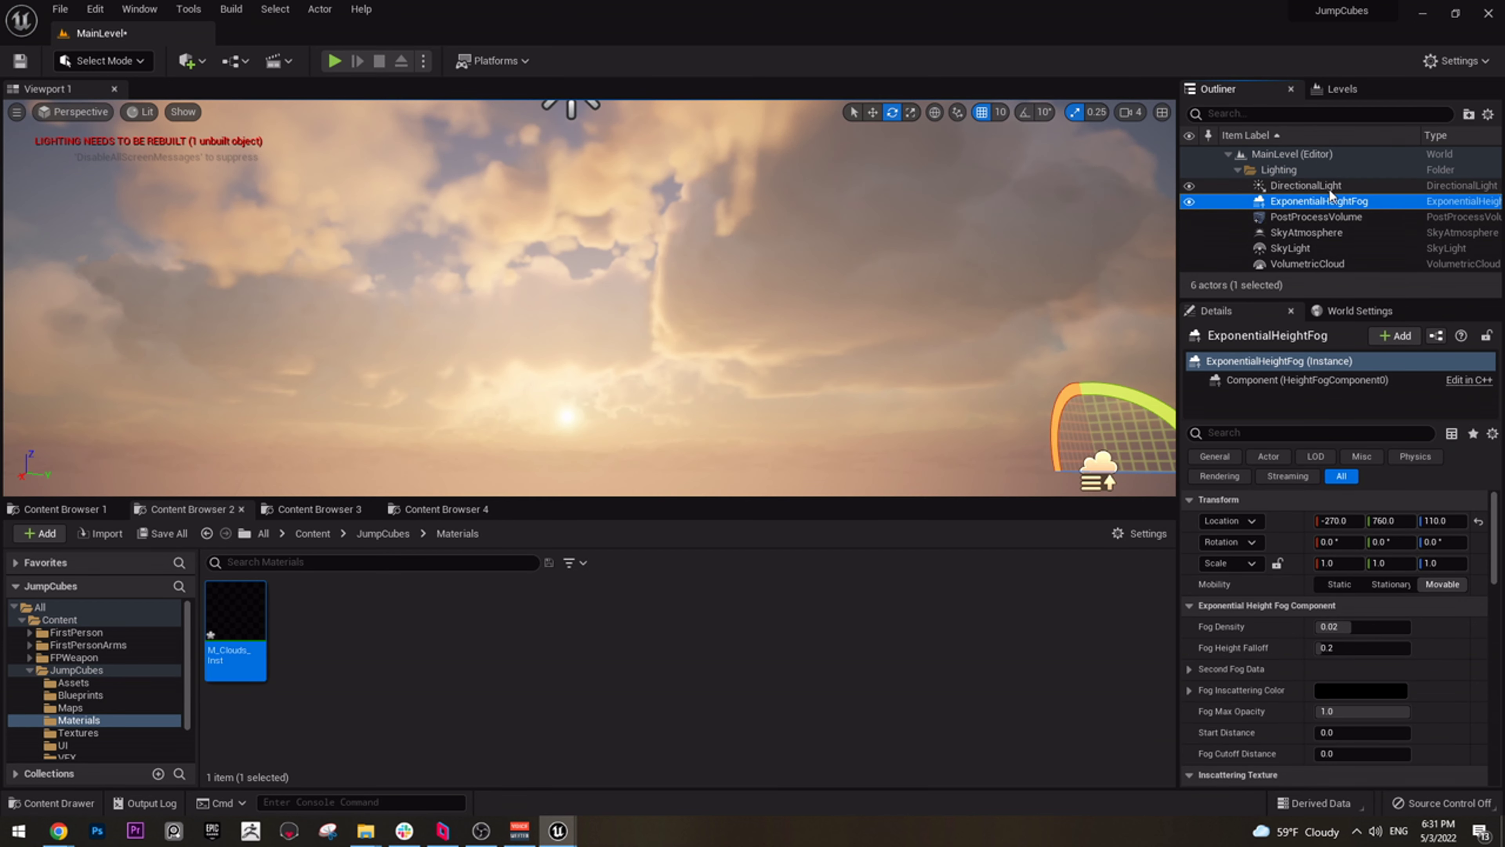
{"action": "left_click", "coordinate": [1345, 217]}
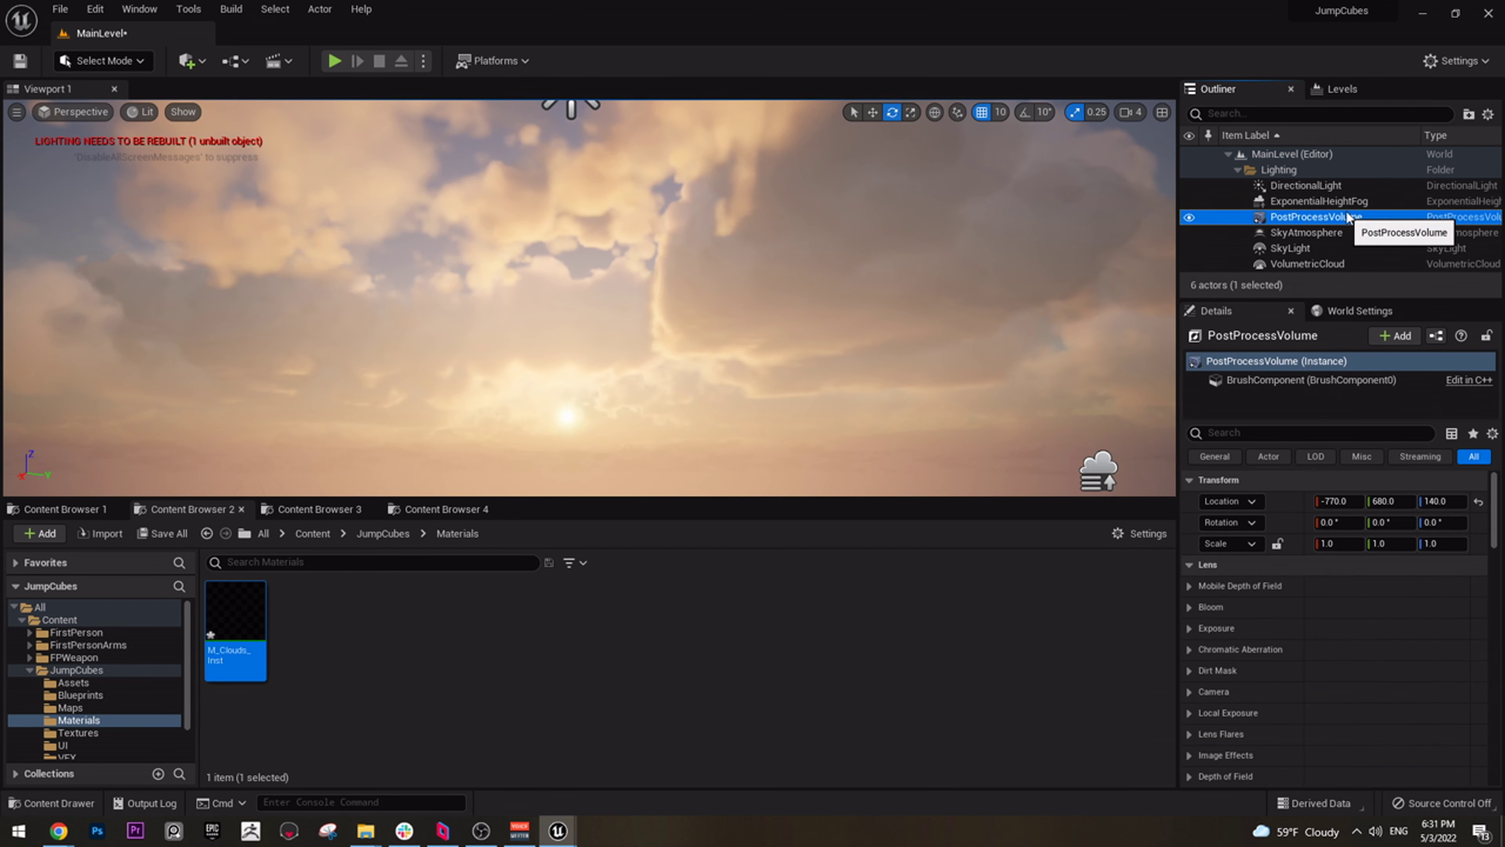
{"action": "left_click", "coordinate": [1326, 261]}
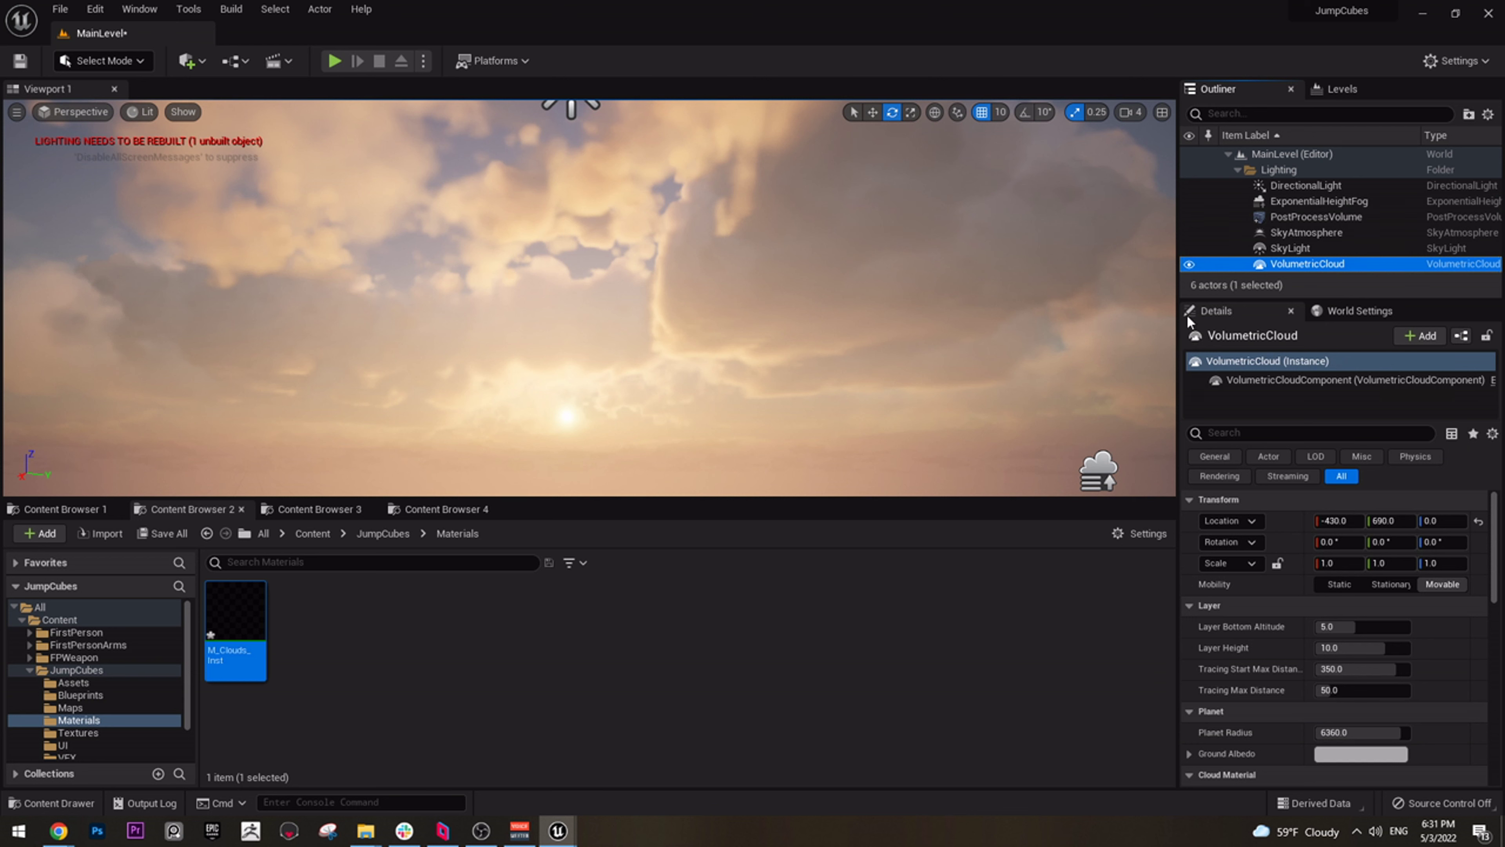
{"action": "left_click", "coordinate": [1378, 152]}
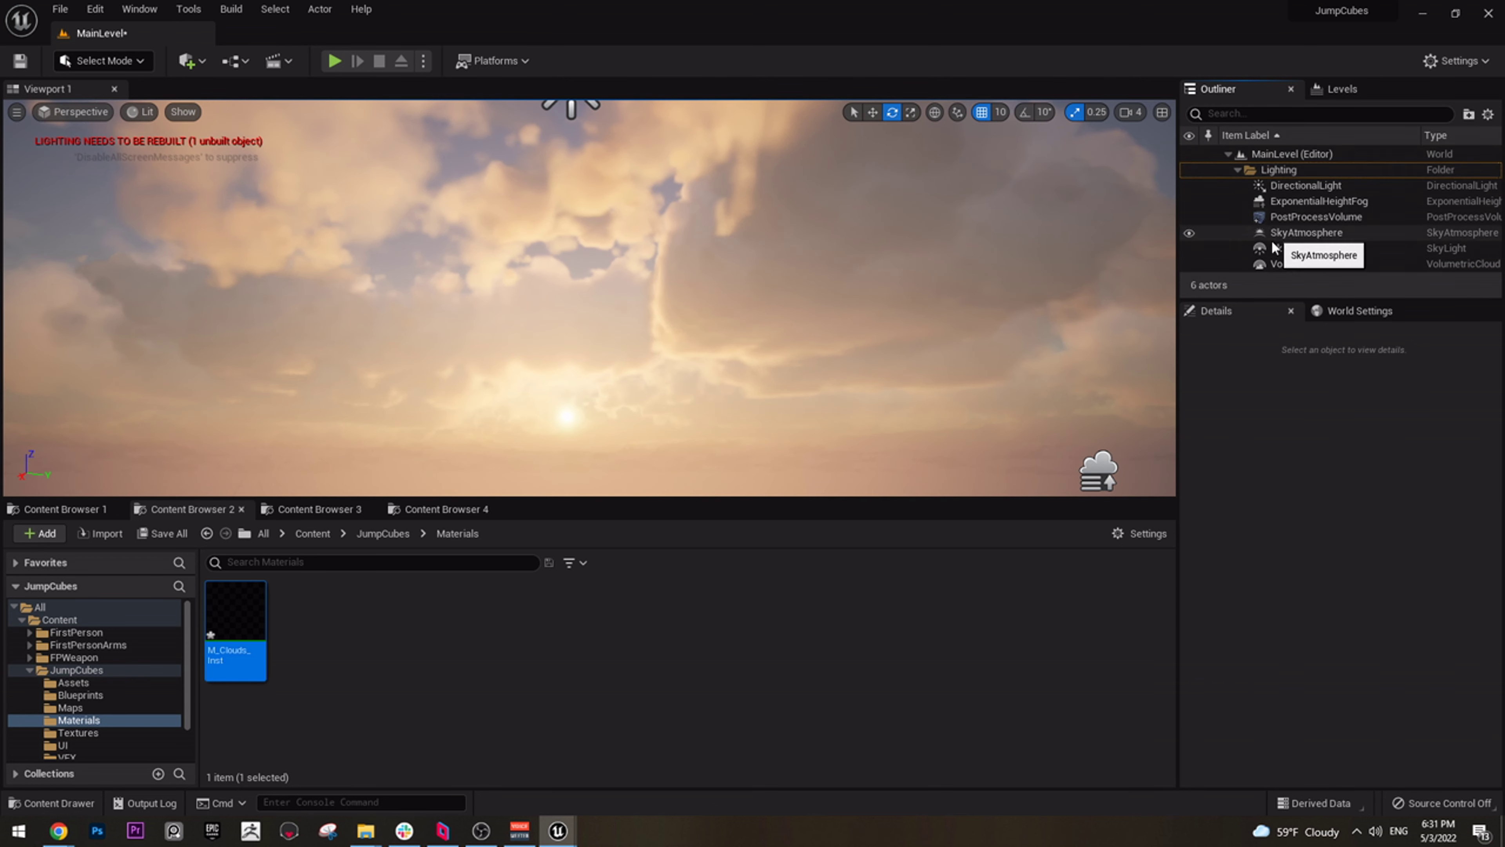
Check MainLevel's SkyLight and compare its sky with the StartMenu sky in the ShooterProject editor
{"action": "right_click_drag", "start_coordinate": [880, 252], "coordinate": [872, 418]}
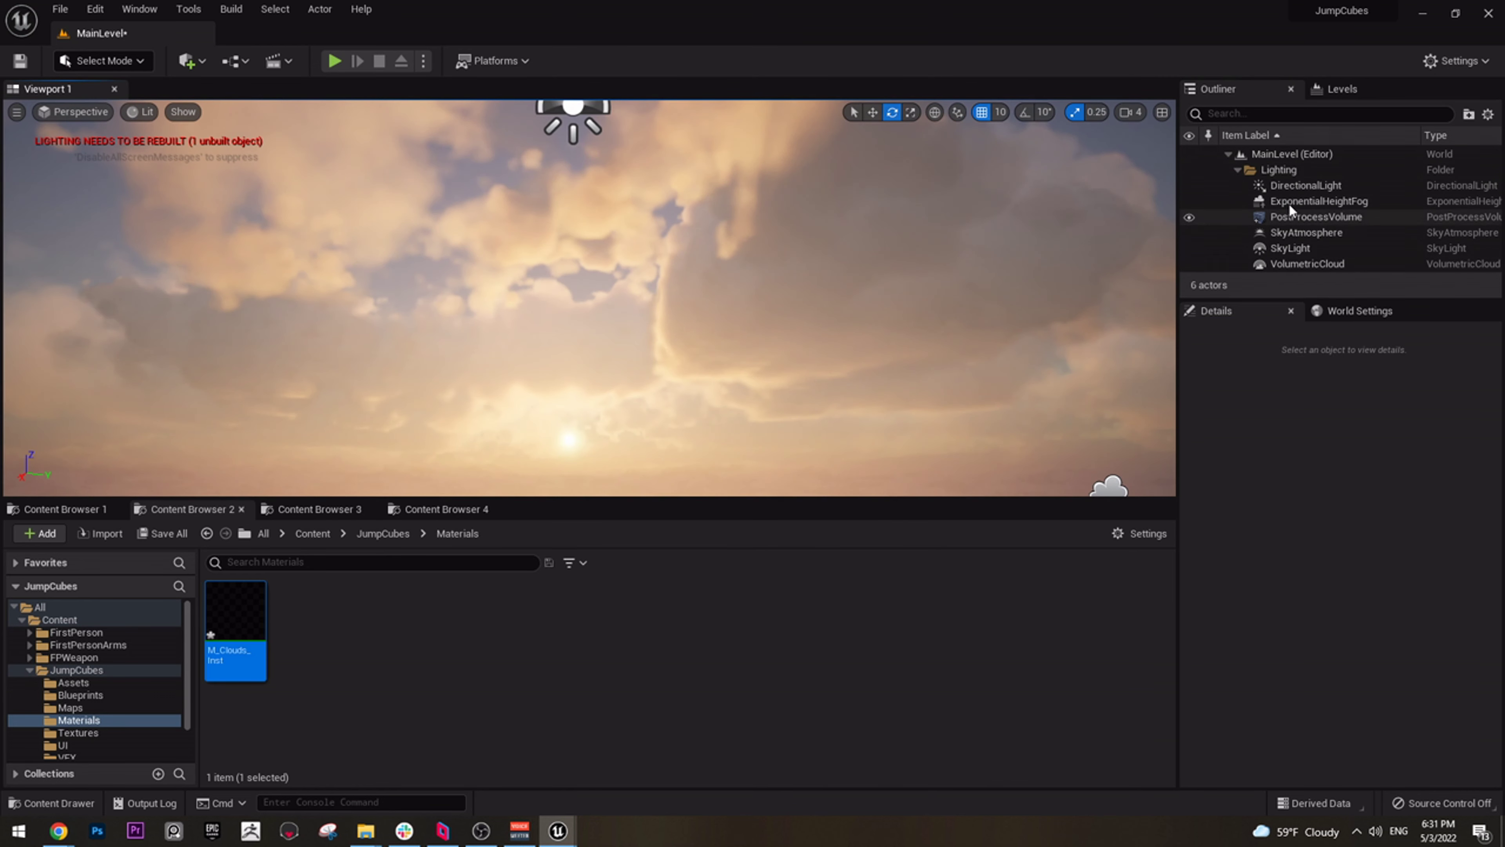
{"action": "left_click", "coordinate": [1327, 249]}
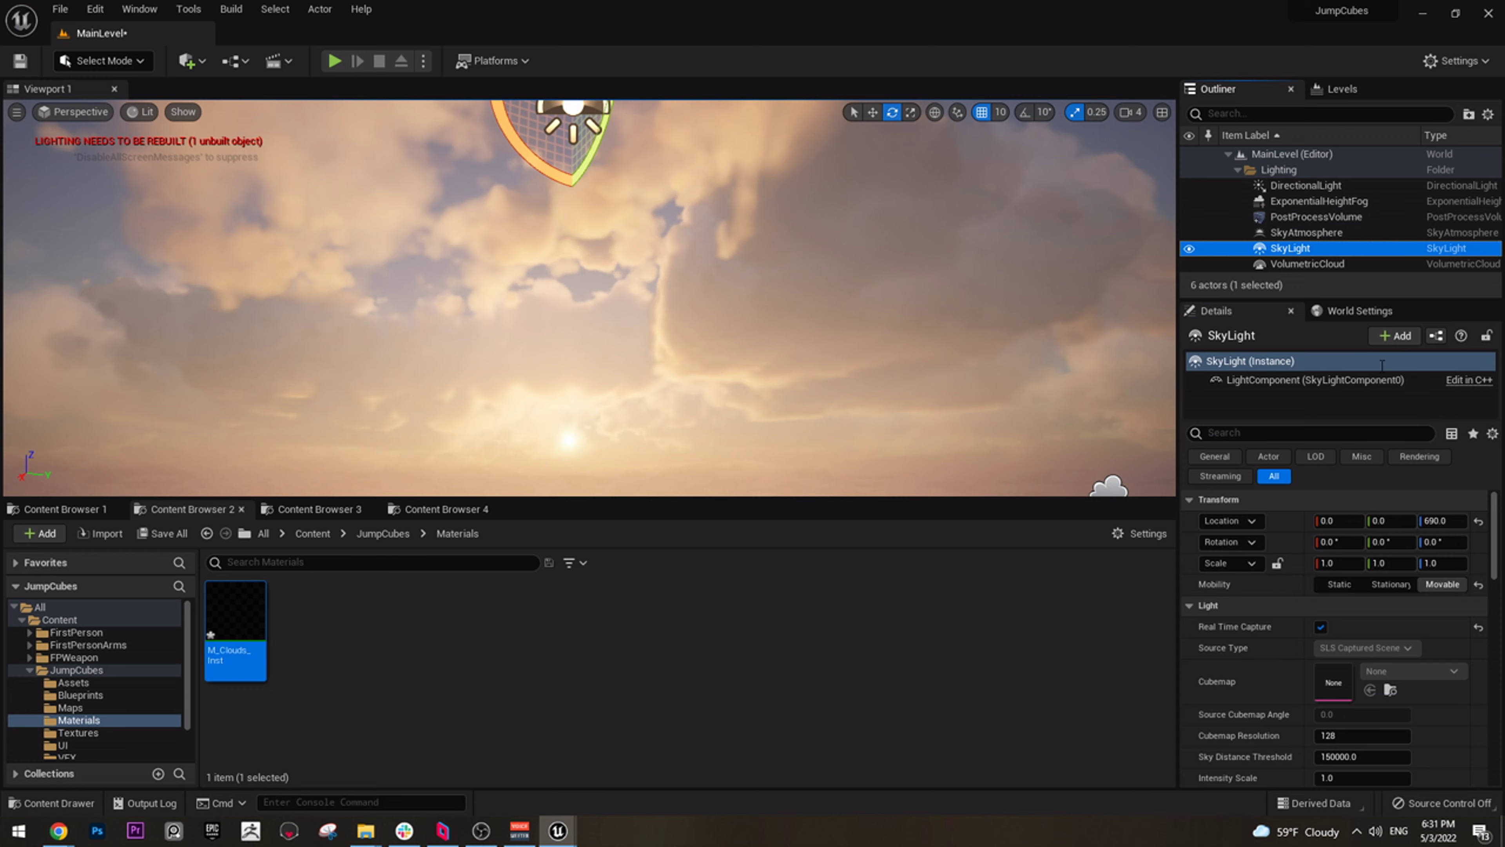
{"action": "mouse_move", "coordinate": [614, 181]}
{"action": "right_mouse_down"}
{"action": "mouse_move", "coordinate": [616, 255]}
{"action": "mouse_move", "coordinate": [613, 181]}
{"action": "right_mouse_up"}
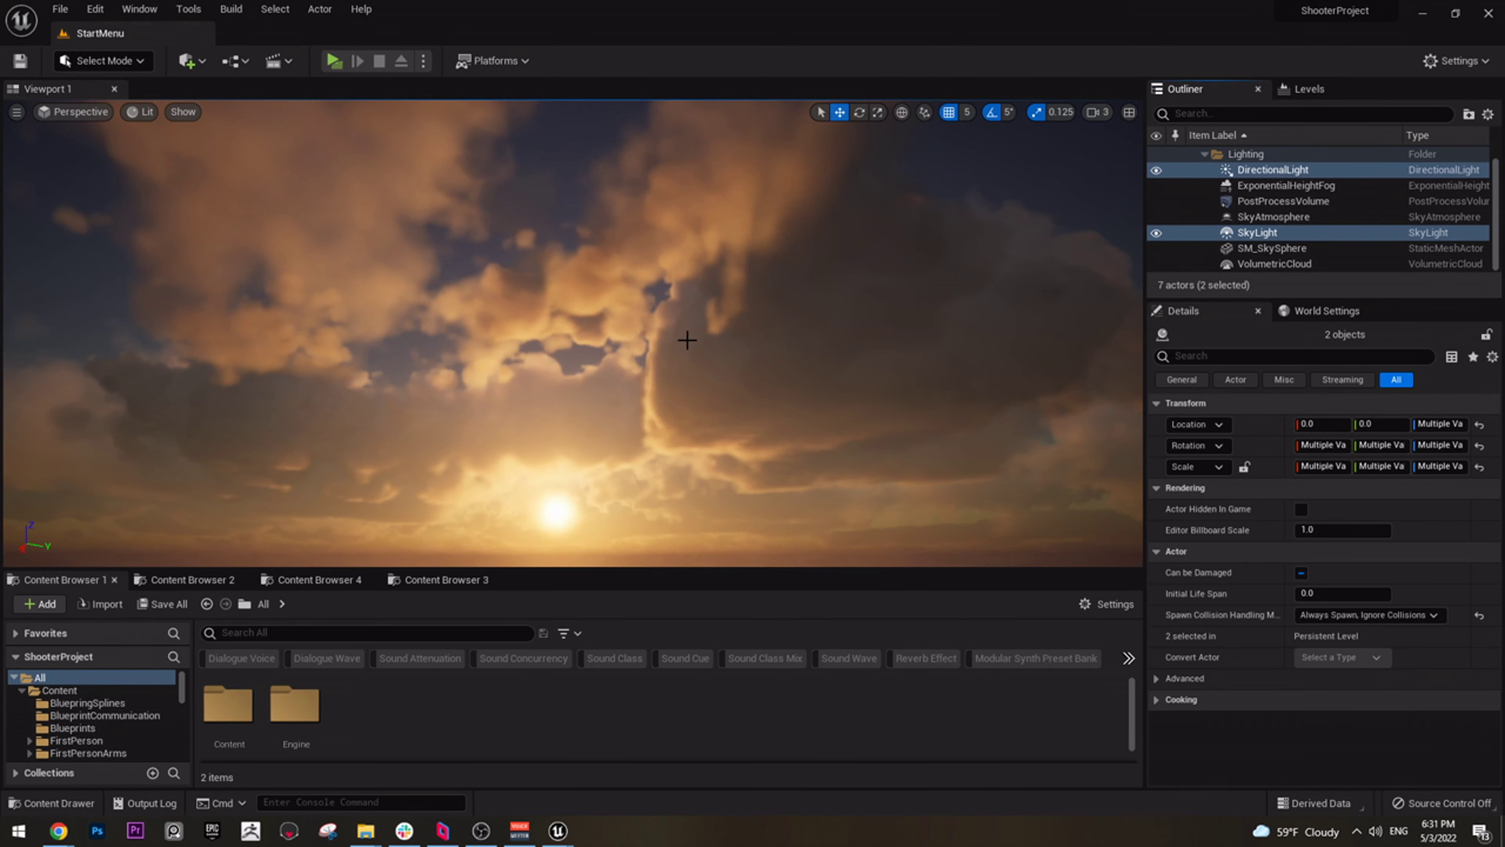
{"action": "right_click_drag", "start_coordinate": [689, 336], "coordinate": [628, 259]}
{"action": "right_click_drag", "start_coordinate": [699, 306], "coordinate": [582, 292]}
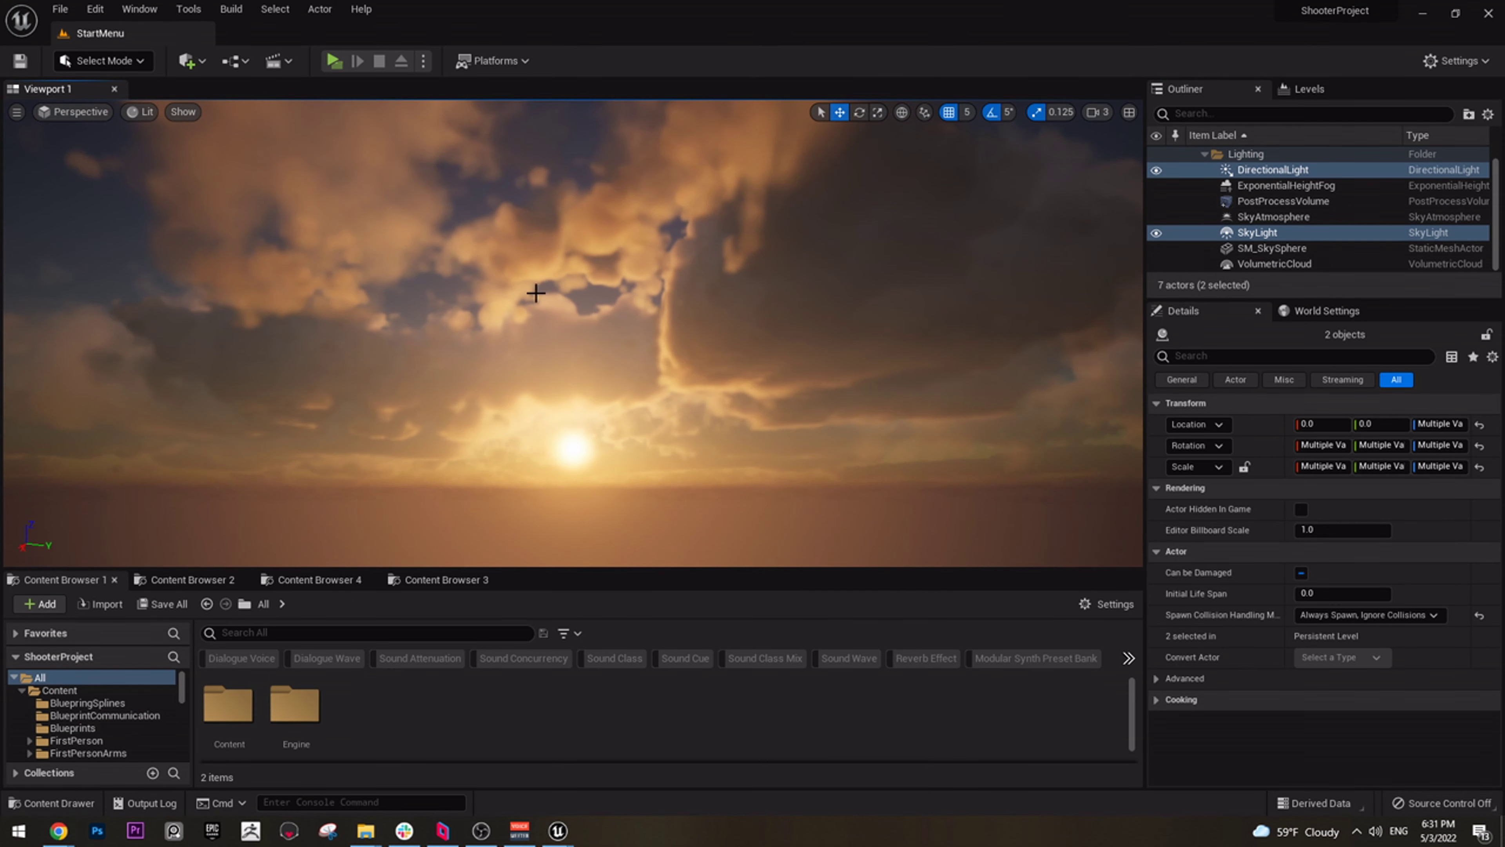
{"action": "scroll", "coordinate": [1348, 236], "scroll_direction": "up", "scroll_amount": 1}
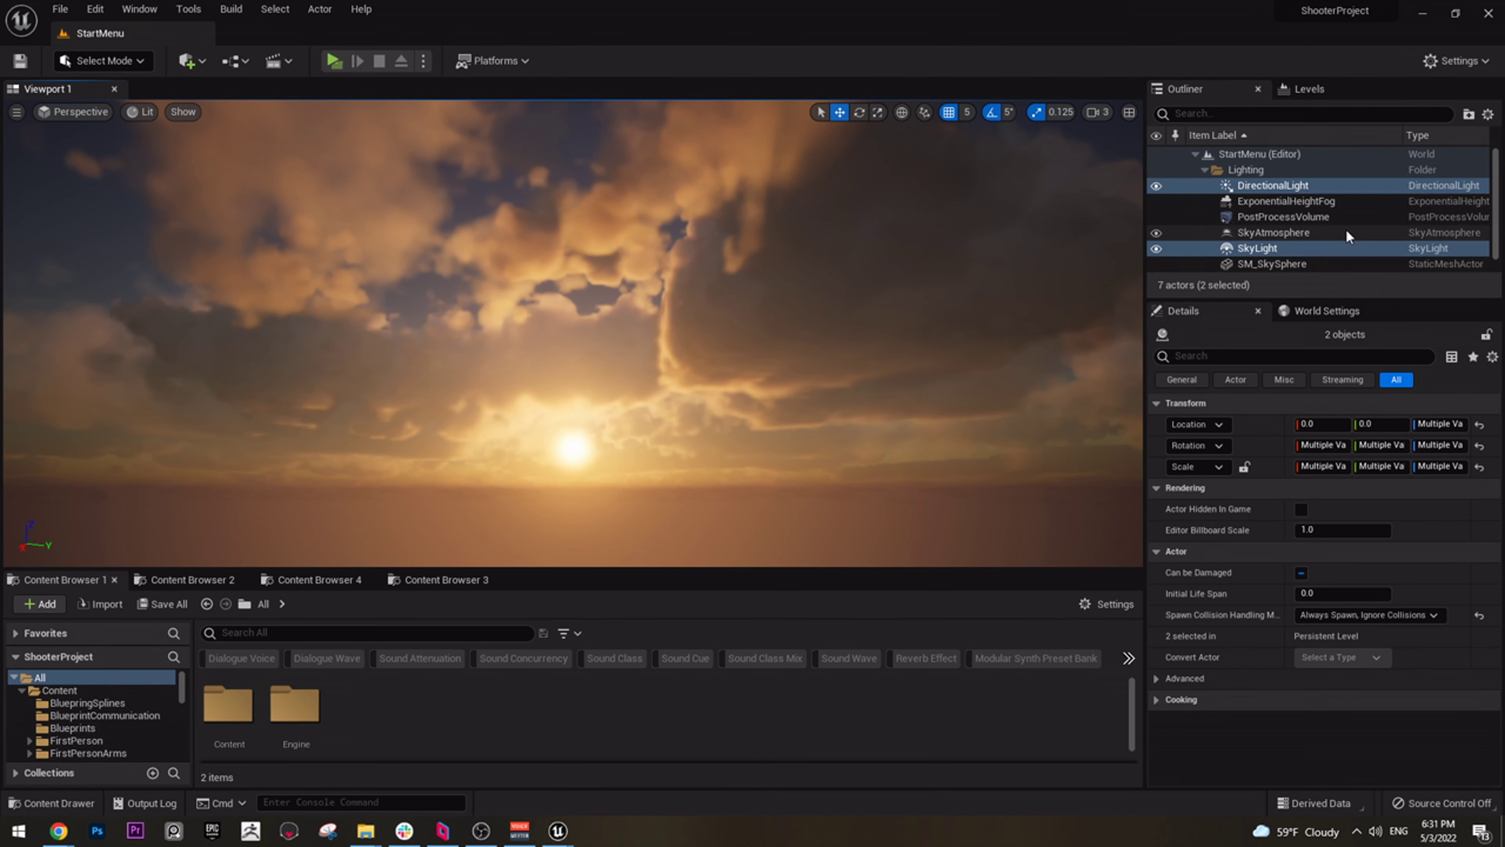
{"action": "scroll", "coordinate": [1348, 236], "scroll_direction": "down", "scroll_amount": 1}
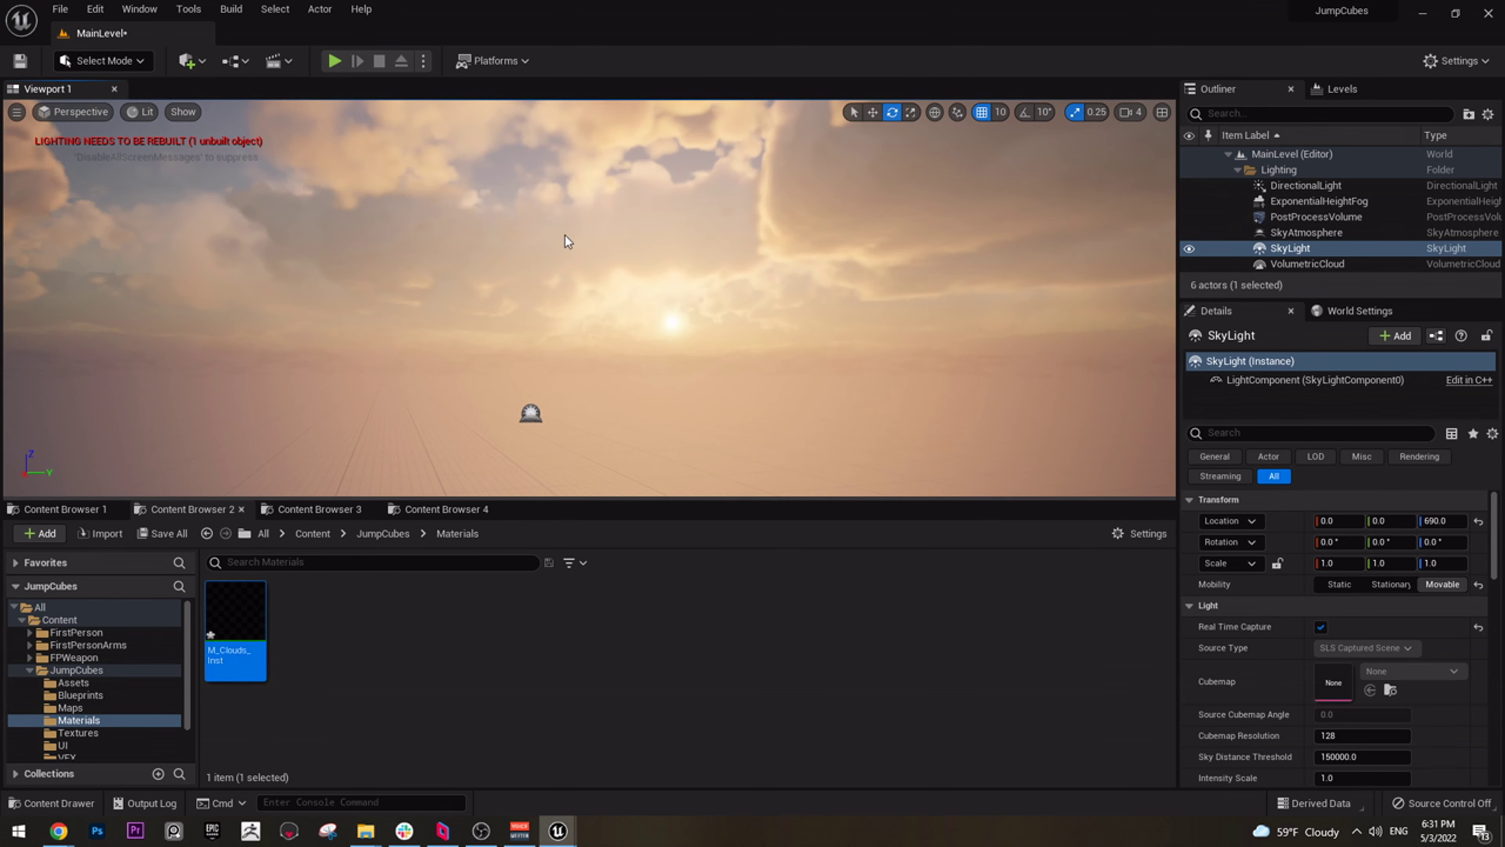
{"action": "mouse_move", "coordinate": [590, 320]}
{"action": "right_mouse_down"}
{"action": "mouse_move", "coordinate": [574, 302]}
{"action": "mouse_move", "coordinate": [607, 316]}
{"action": "right_mouse_up"}
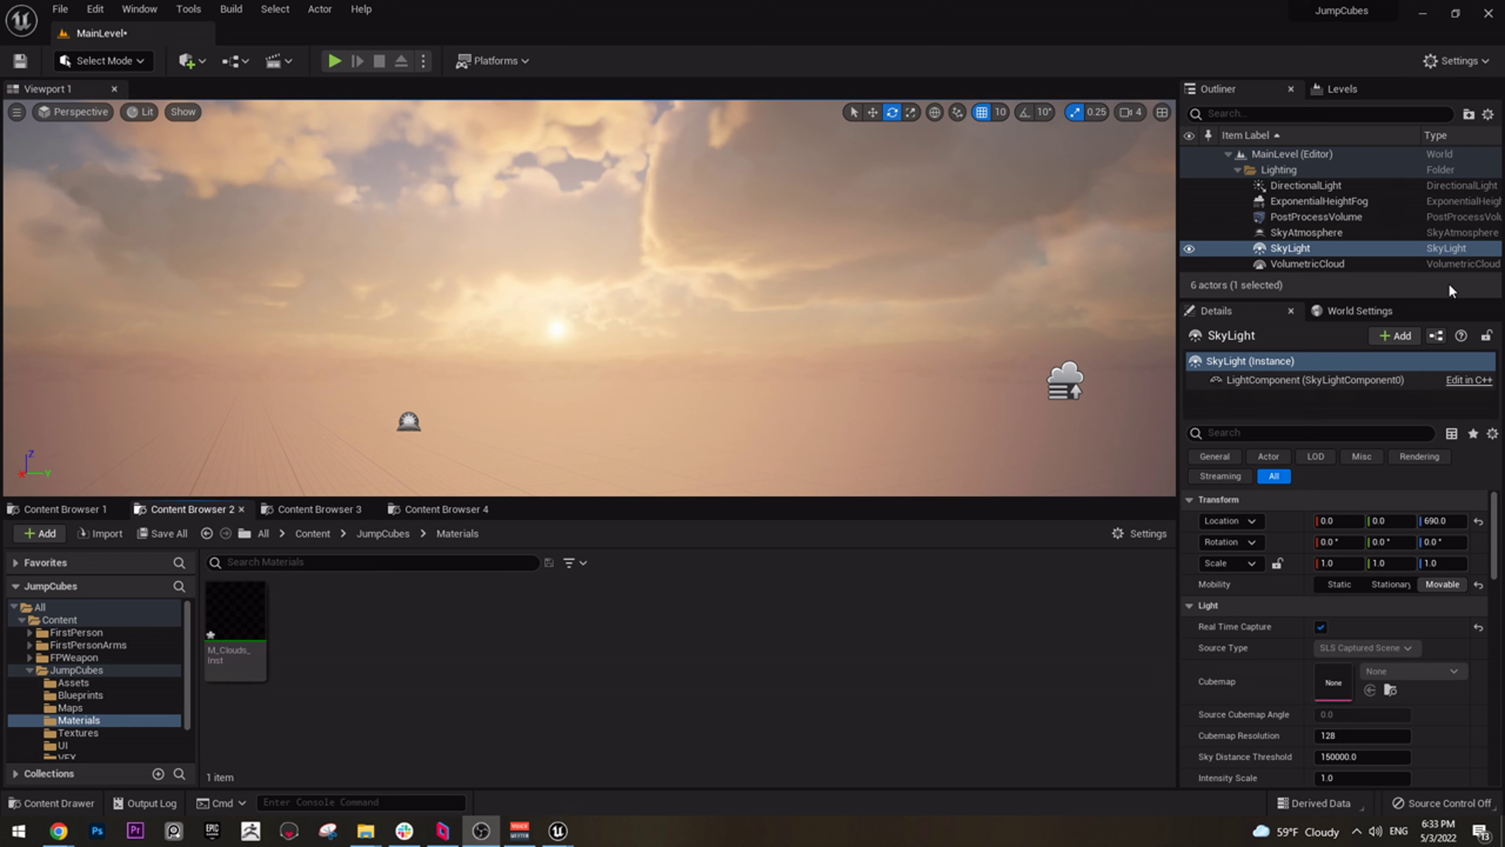
Override the exposure Min Brightness and Max Brightness of MainLevel's PostProcessVolume and set both to 1.0
{"action": "left_click", "coordinate": [1313, 220]}
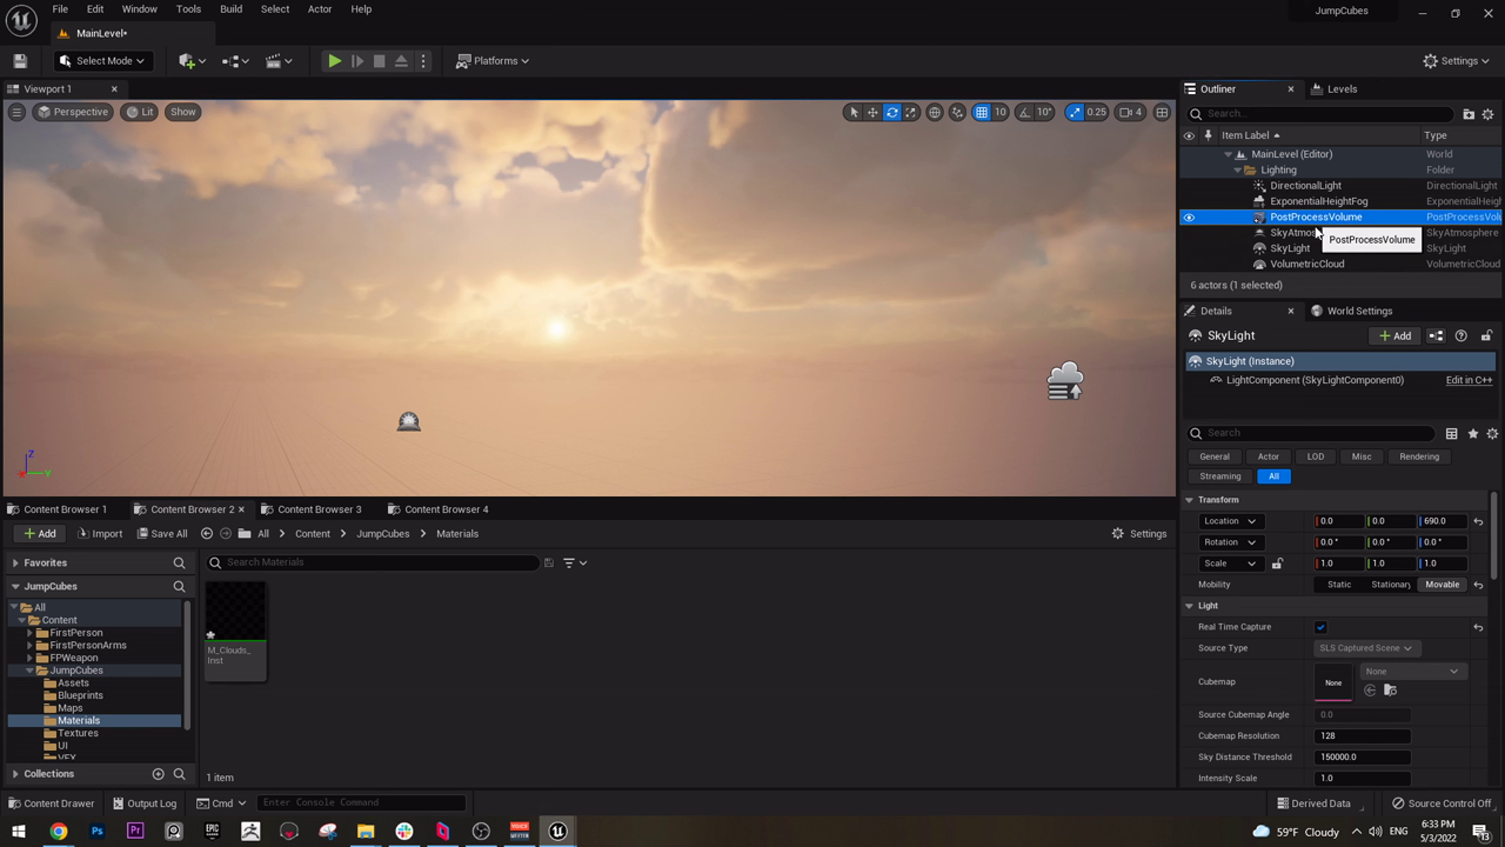
{"action": "scroll", "coordinate": [1357, 723], "scroll_direction": "down", "scroll_amount": 3}
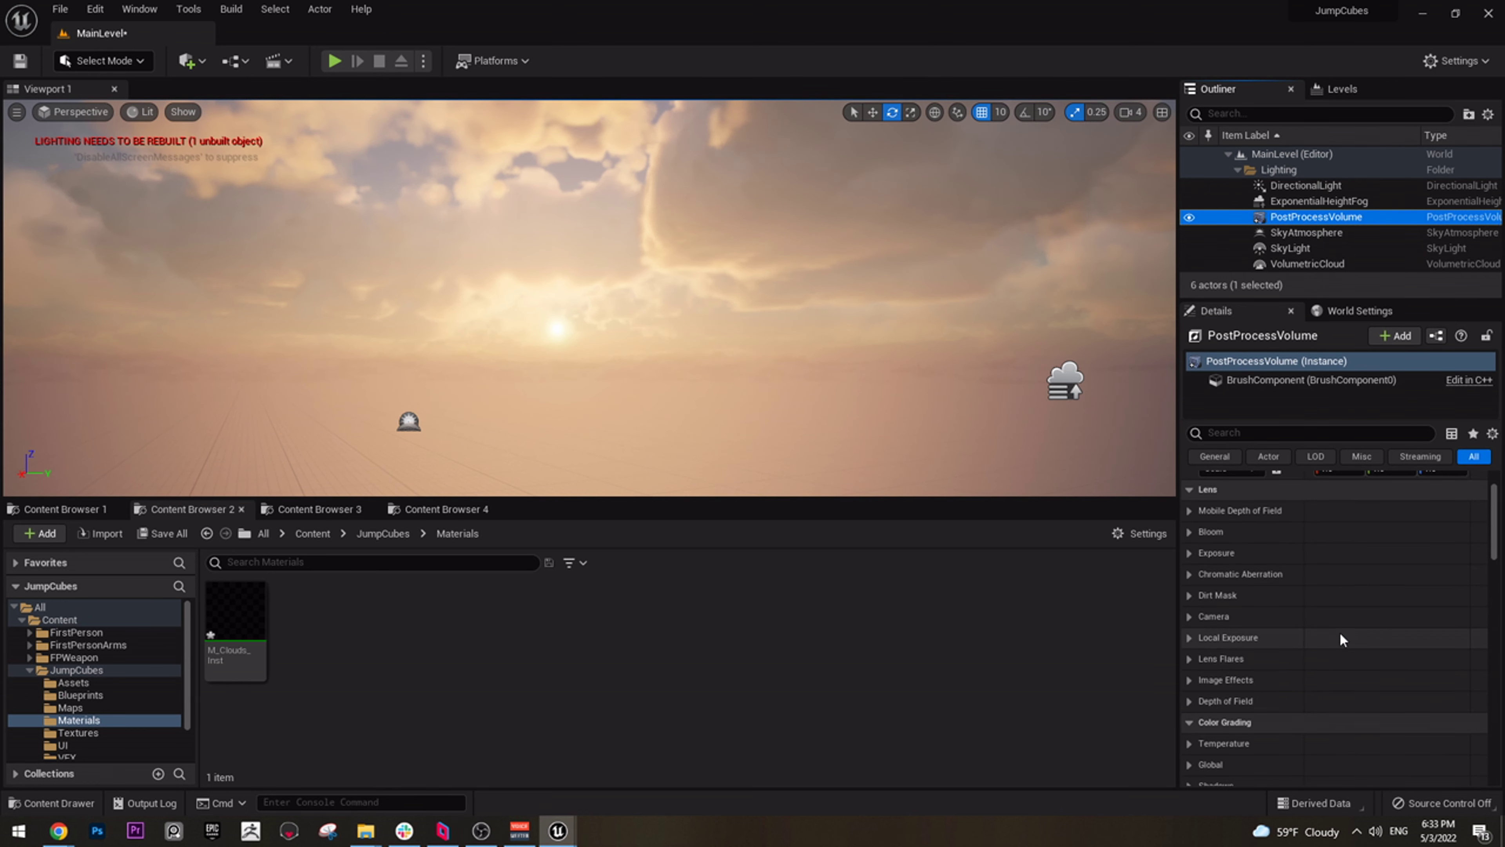
{"action": "scroll", "coordinate": [1338, 634], "scroll_direction": "down", "scroll_amount": 1}
{"action": "left_click", "coordinate": [1220, 525]}
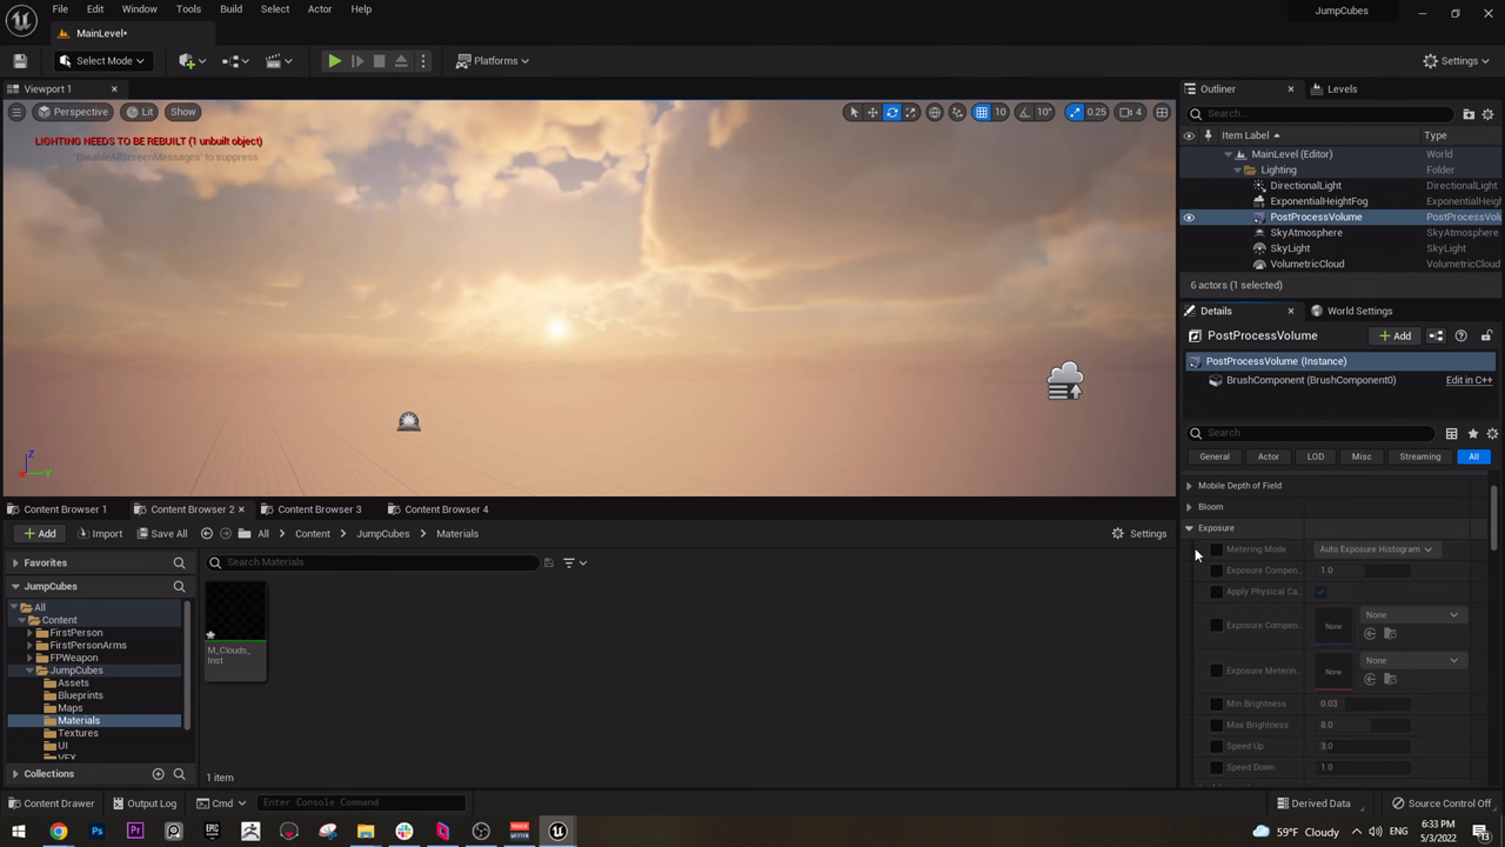
{"action": "scroll", "coordinate": [1291, 638], "scroll_direction": "down", "scroll_amount": 2}
{"action": "left_click", "coordinate": [1216, 577]}
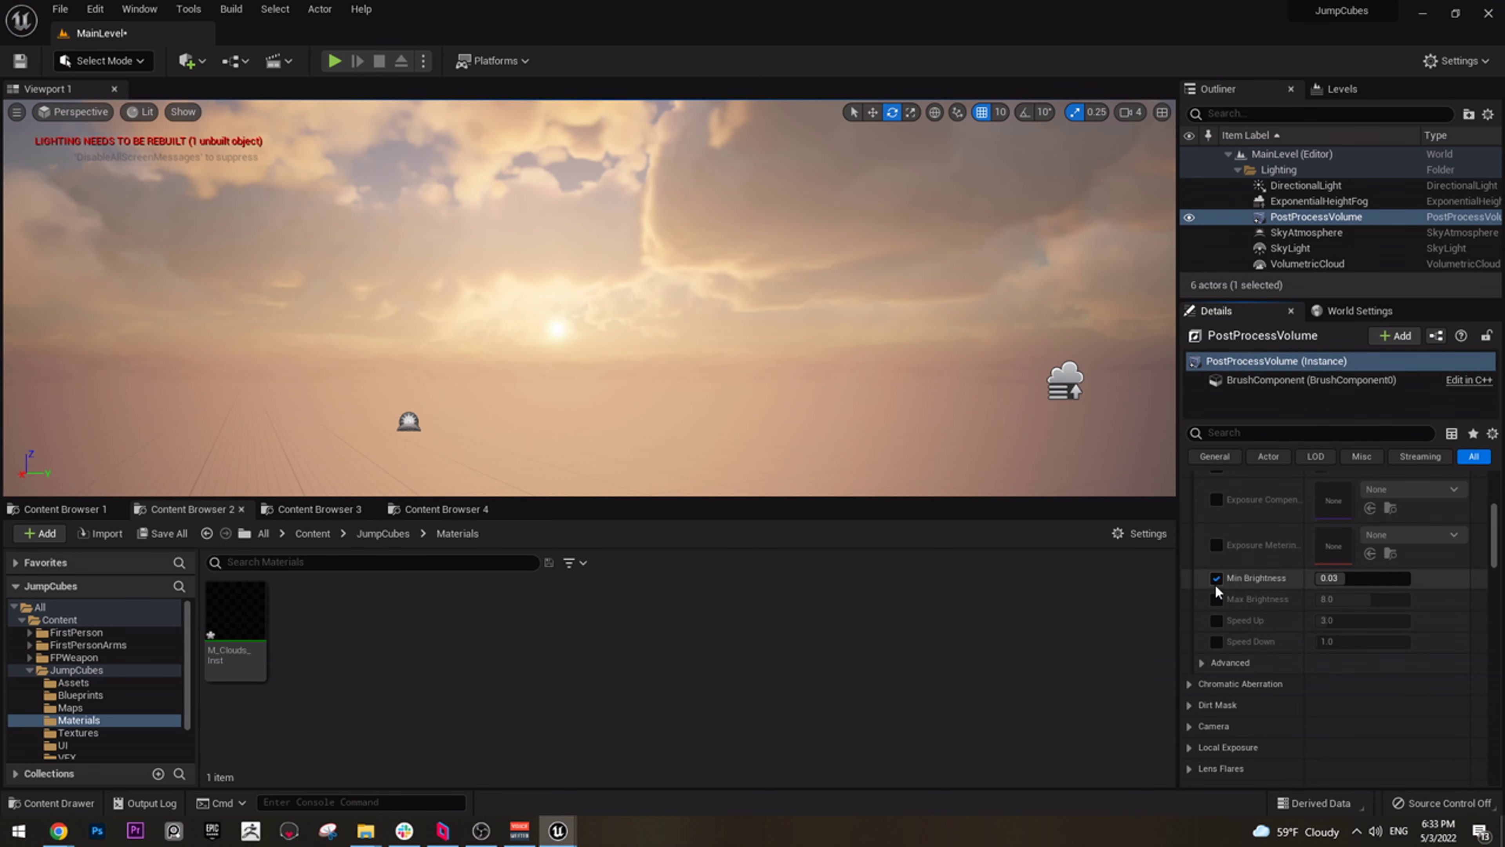
{"action": "left_click", "coordinate": [1216, 602]}
{"action": "left_click", "coordinate": [1343, 578]}
{"action": "type", "text": "1"}
{"action": "left_click", "coordinate": [1349, 603]}
{"action": "type", "text": "1"}
{"action": "key", "text": "Return"}
{"action": "right_click_drag", "start_coordinate": [781, 396], "coordinate": [758, 359]}
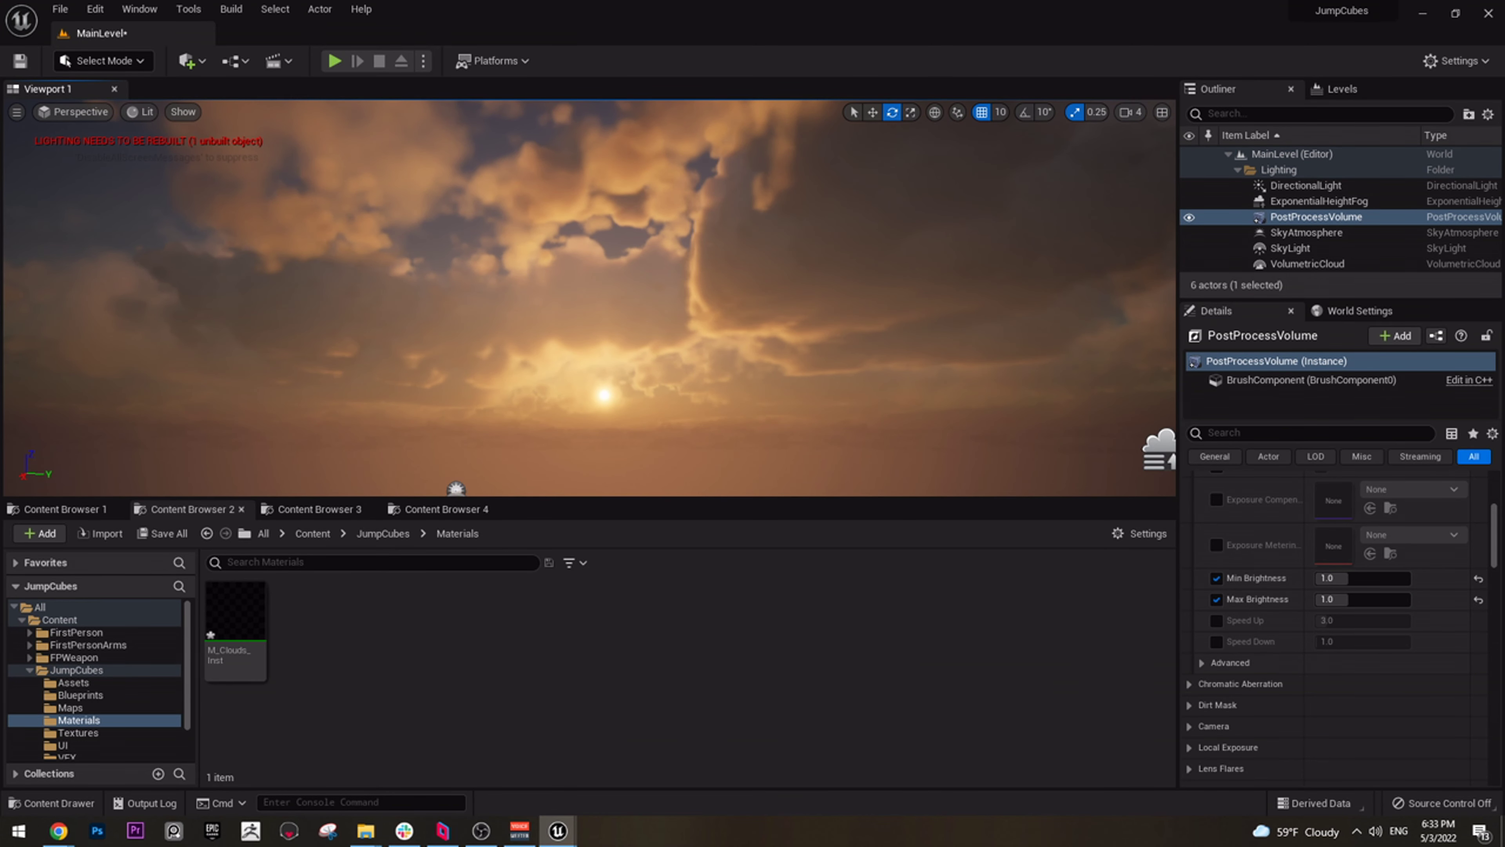
{"action": "left_click", "coordinate": [558, 832]}
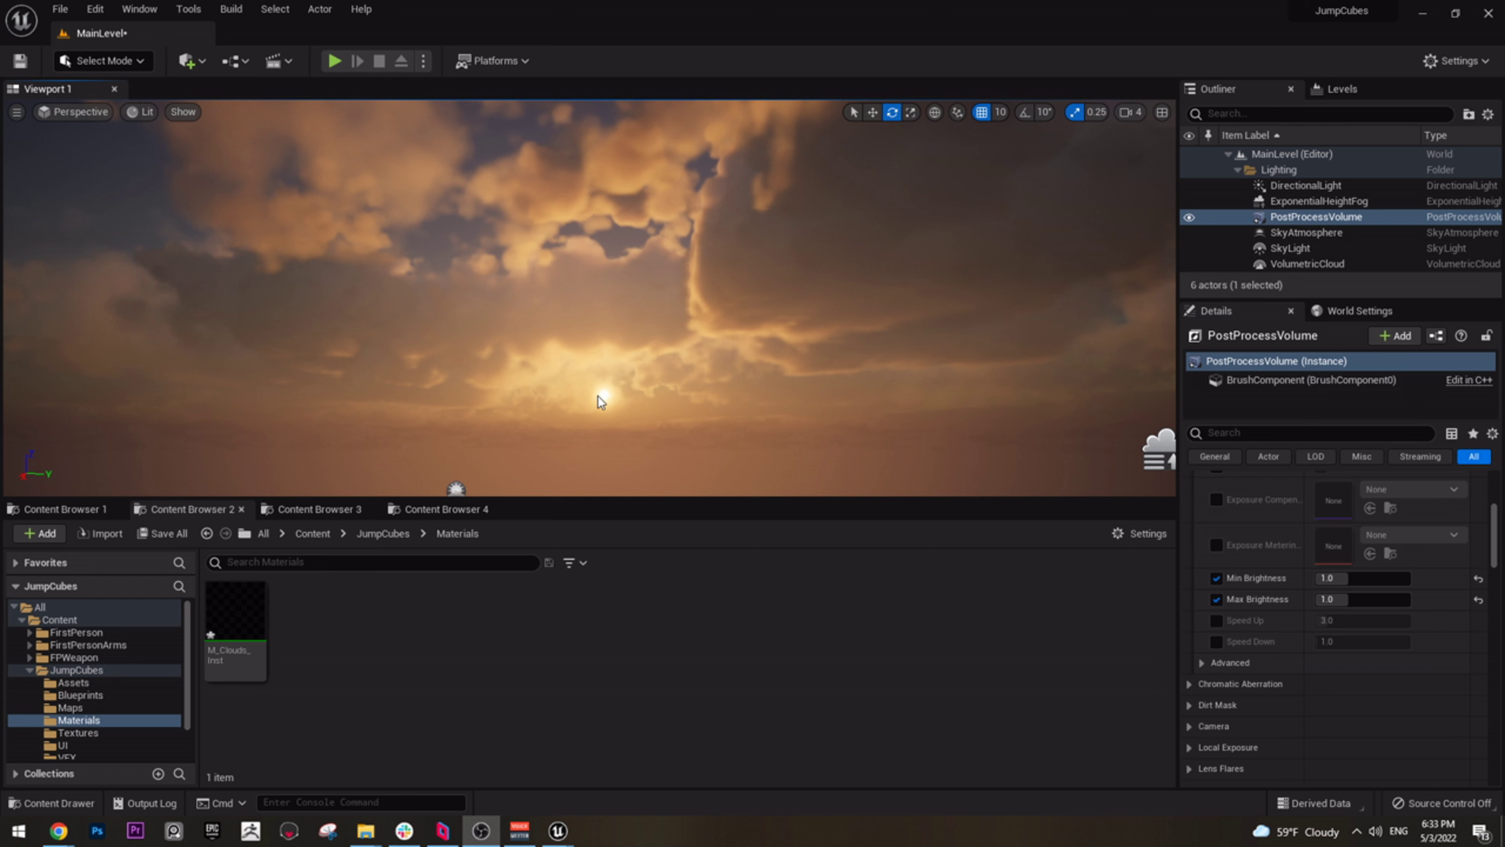
{"action": "right_click_drag", "start_coordinate": [740, 287], "coordinate": [740, 284]}
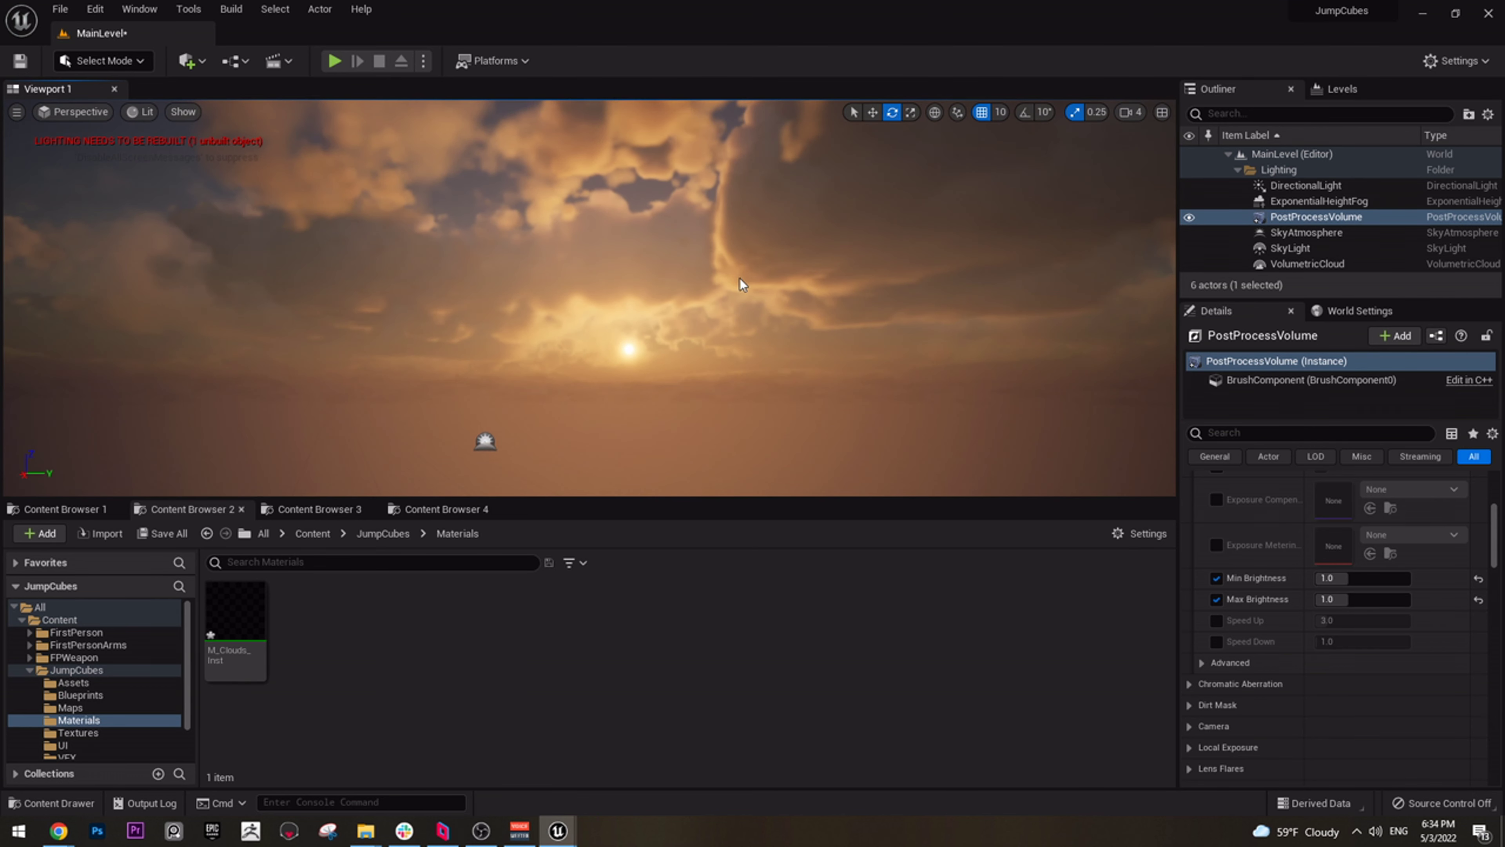
Review the DirectionalLight's settings in MainLevel and raise its Source Angle to about 2.72
{"action": "left_click", "coordinate": [1304, 189]}
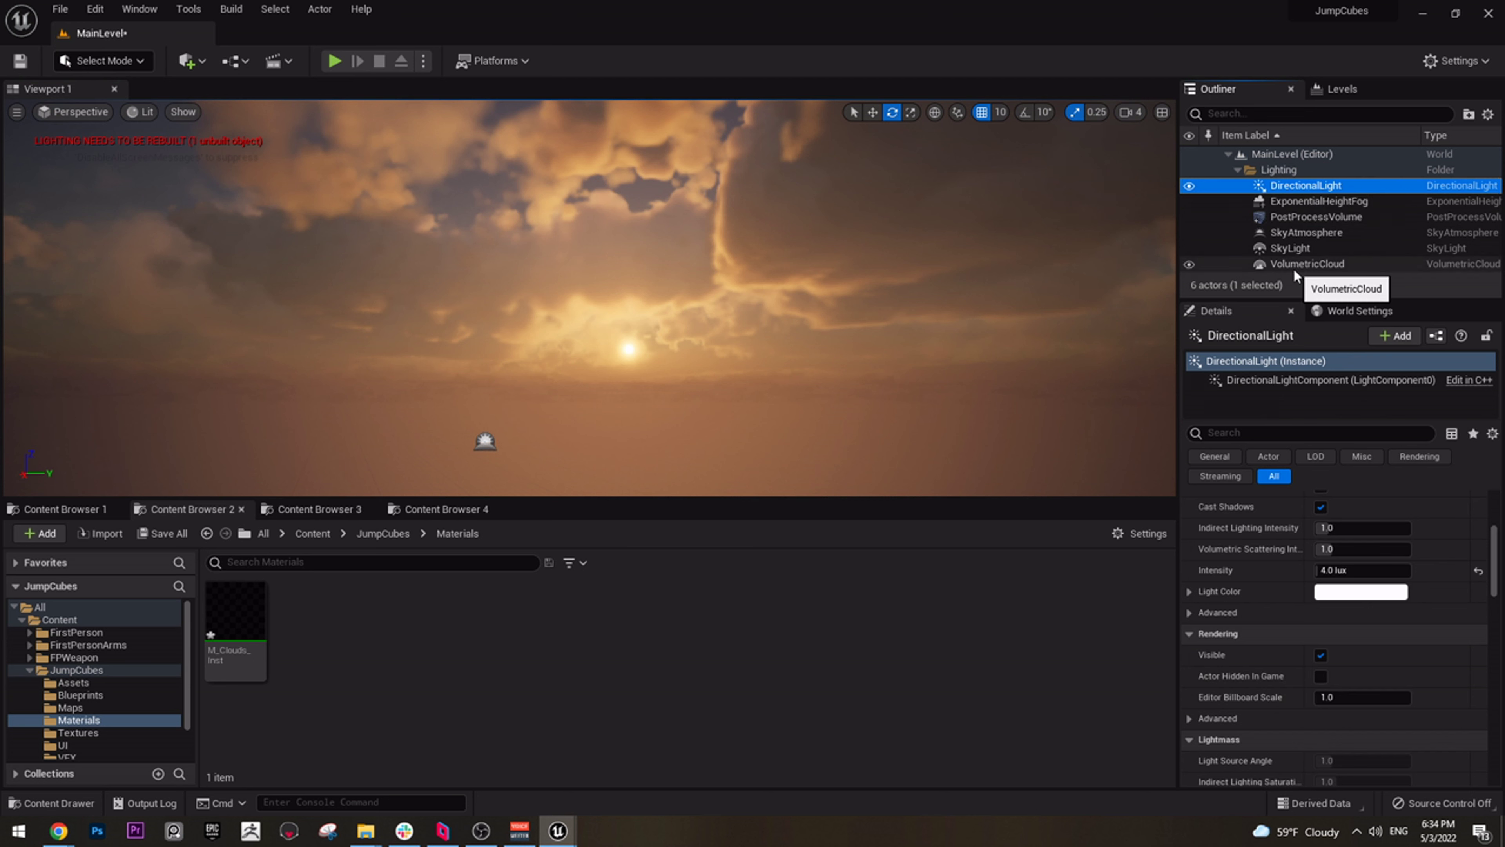
{"action": "scroll", "coordinate": [1365, 568], "scroll_direction": "down", "scroll_amount": 10}
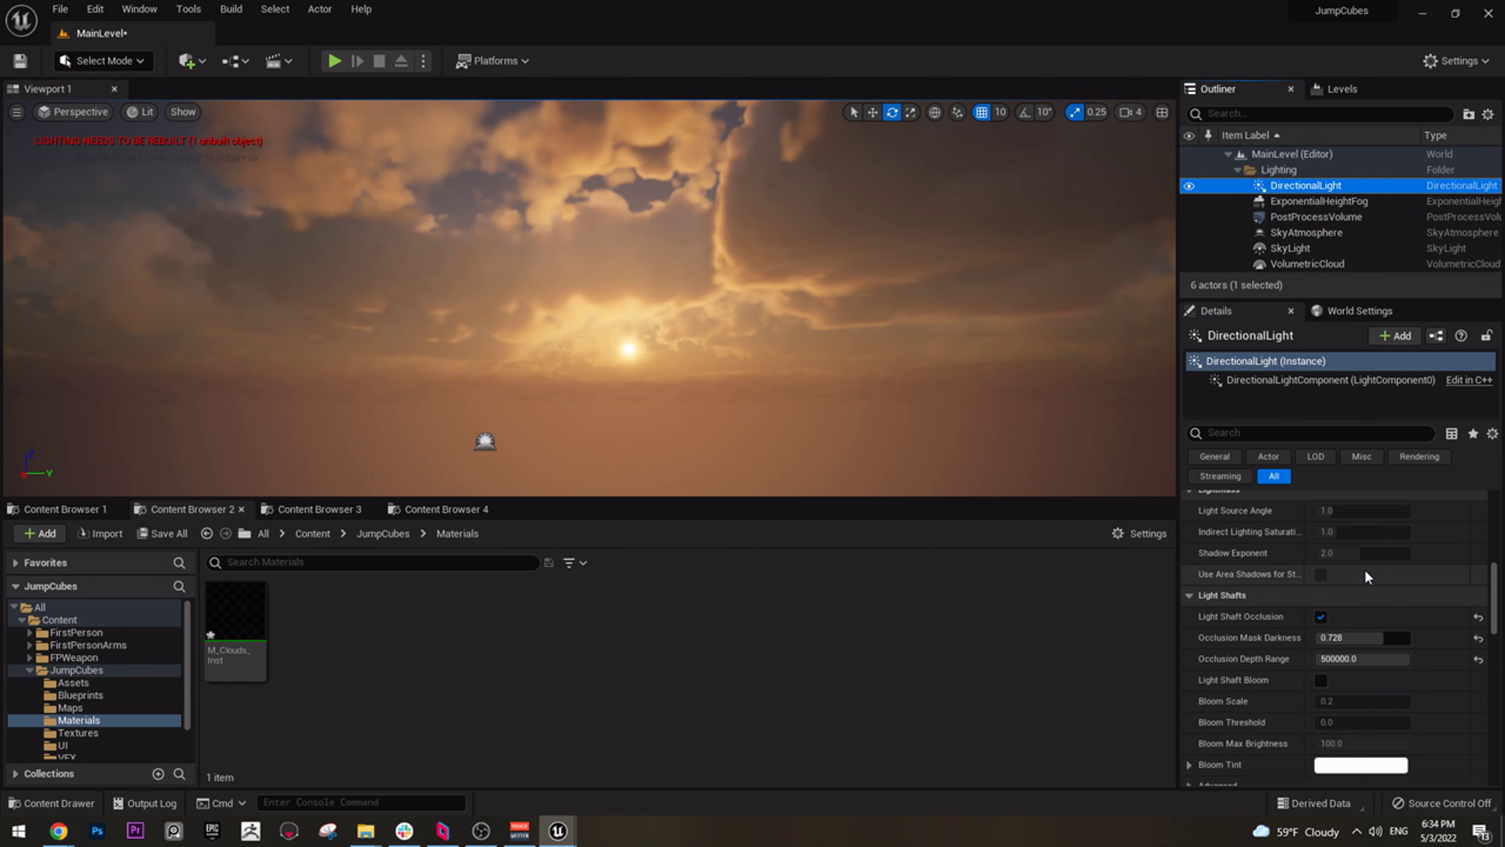
{"action": "scroll", "coordinate": [1376, 542], "scroll_direction": "down", "scroll_amount": 6}
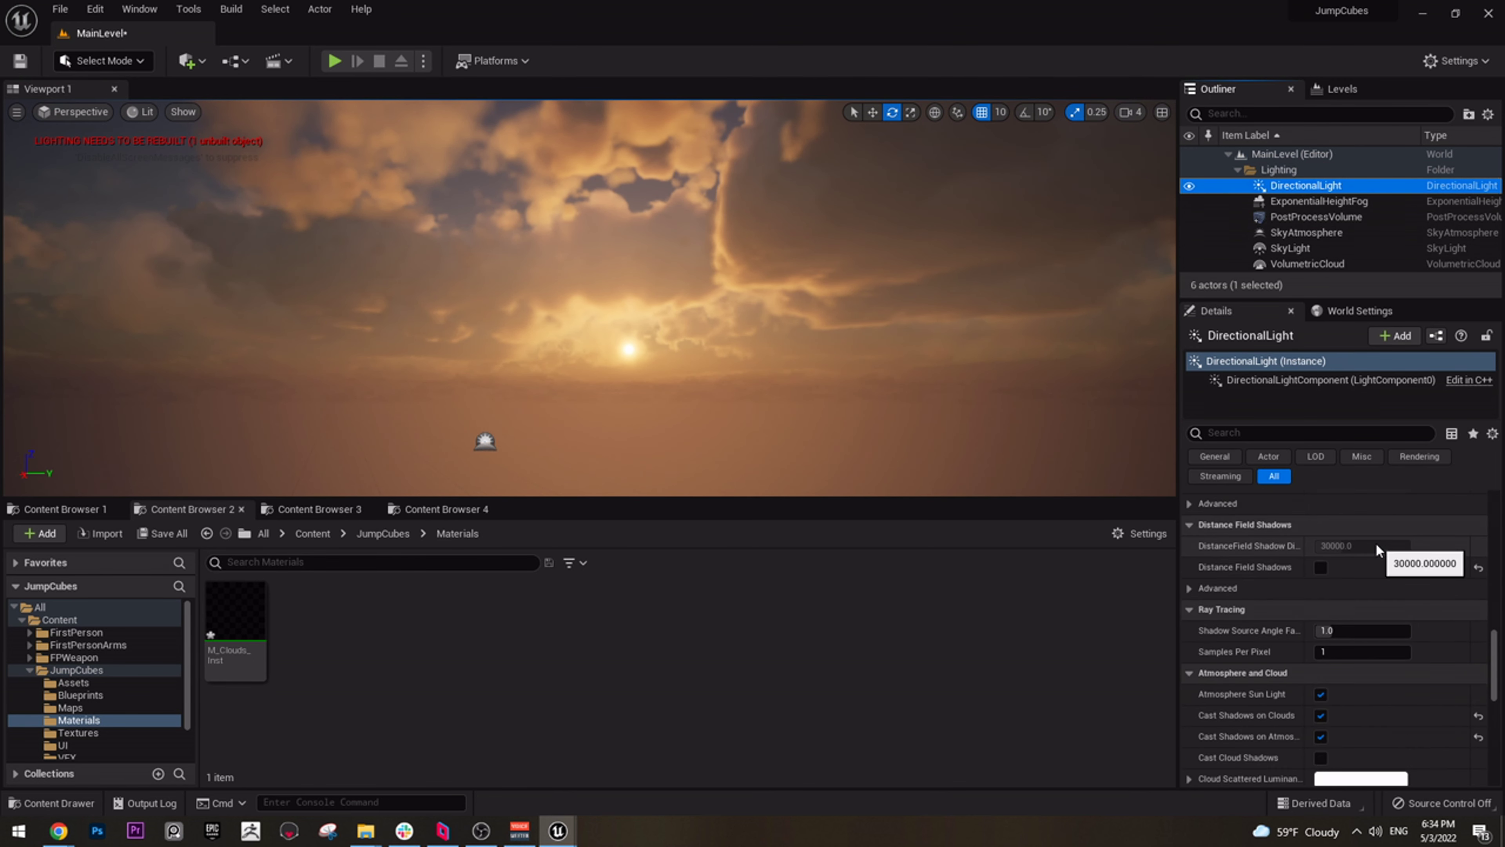
{"action": "left_click_drag", "start_coordinate": [1496, 680], "coordinate": [1458, 474]}
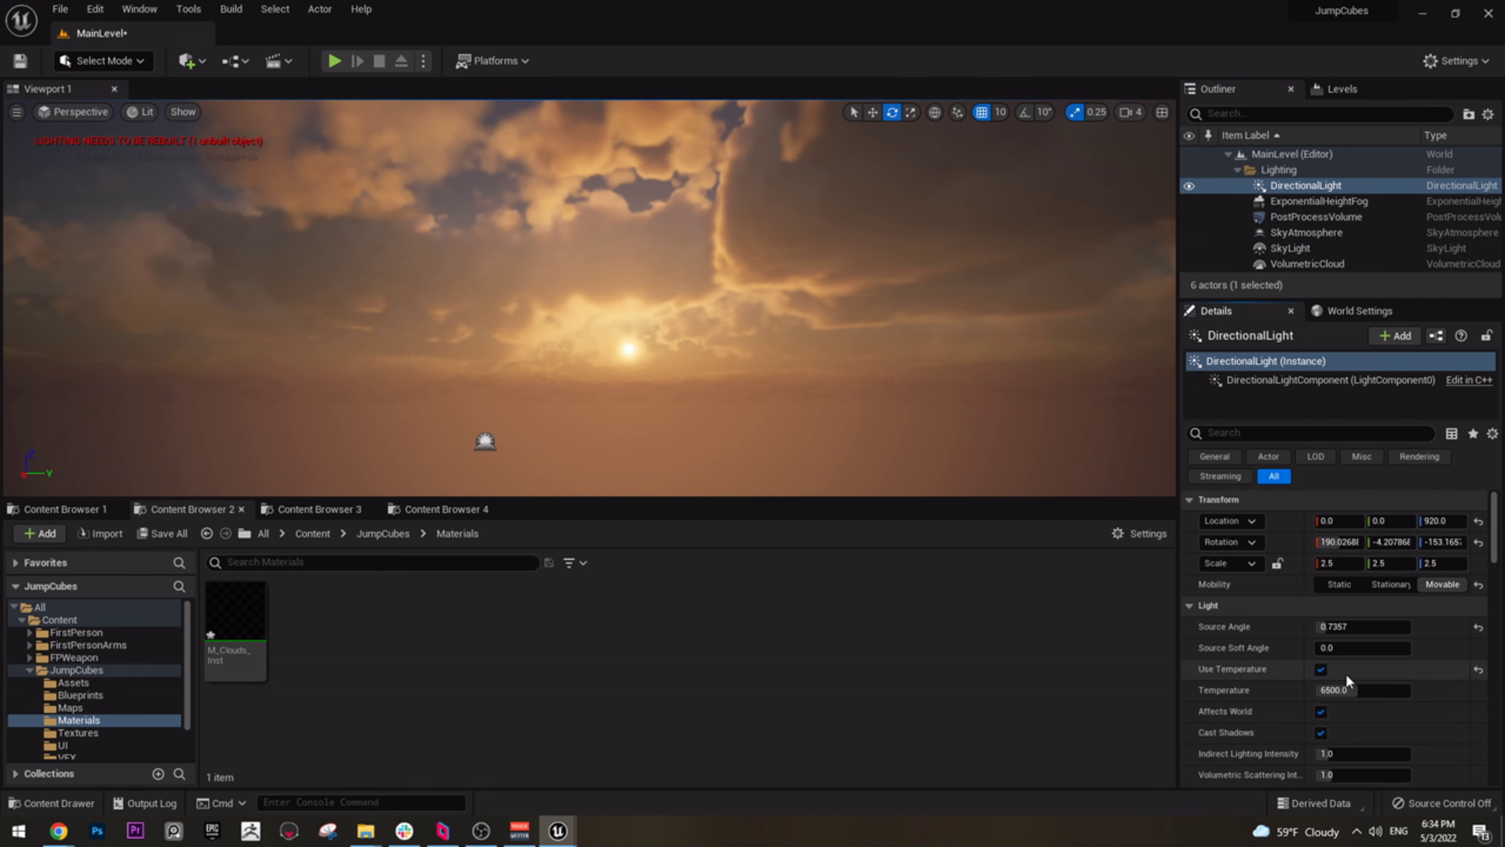
{"action": "scroll", "coordinate": [1347, 665], "scroll_direction": "down", "scroll_amount": 2}
{"action": "left_click_drag", "start_coordinate": [1357, 576], "coordinate": [1401, 576]}
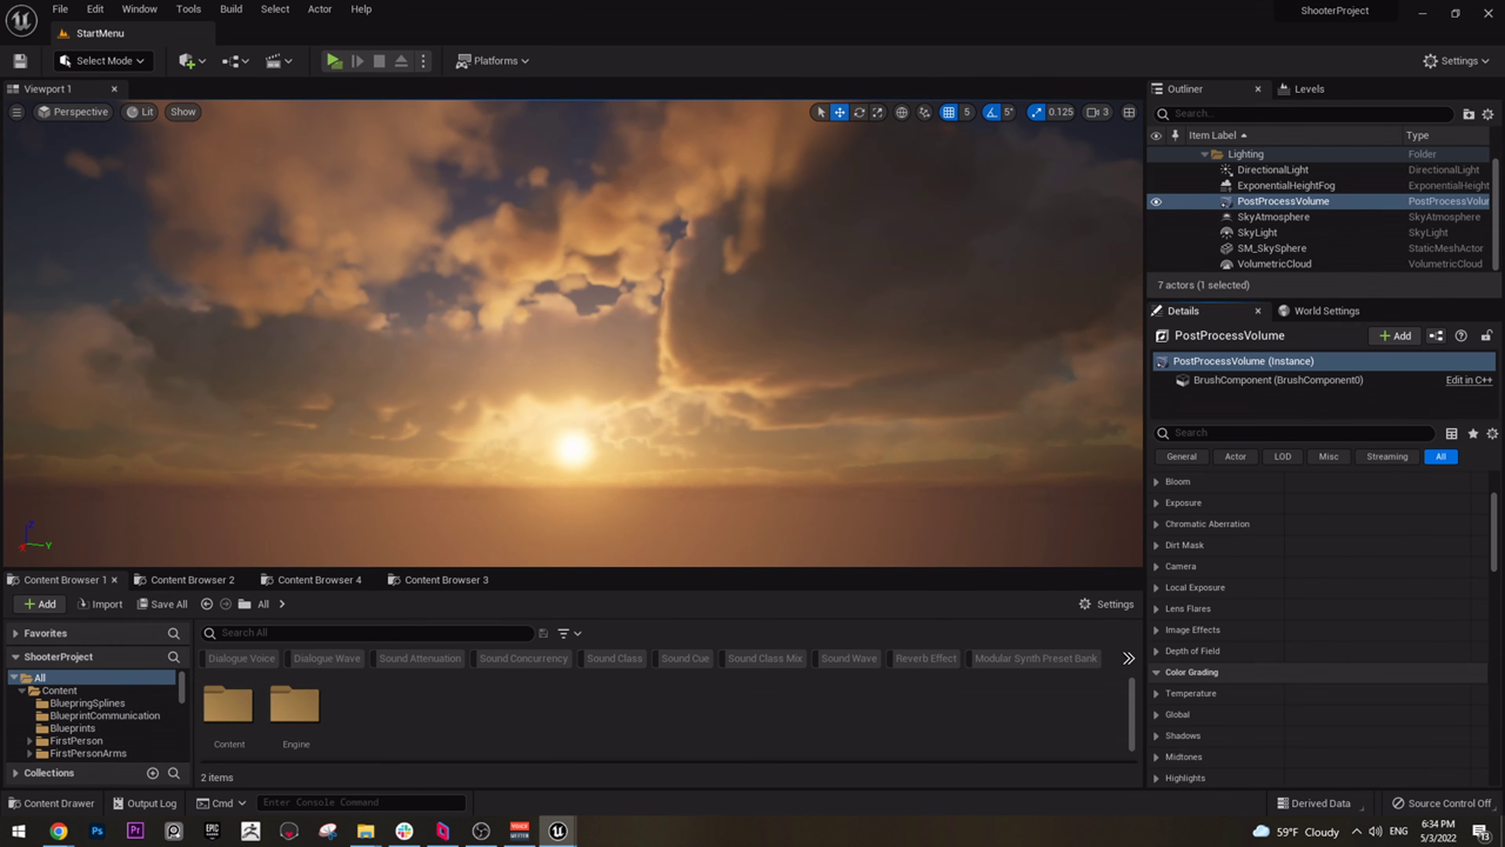
In the ShooterProject editor, examine StartMenu's PostProcessVolume settings and compare the sky with the volume disabled, then re-enable it
{"action": "right_click_drag", "start_coordinate": [571, 394], "coordinate": [539, 422]}
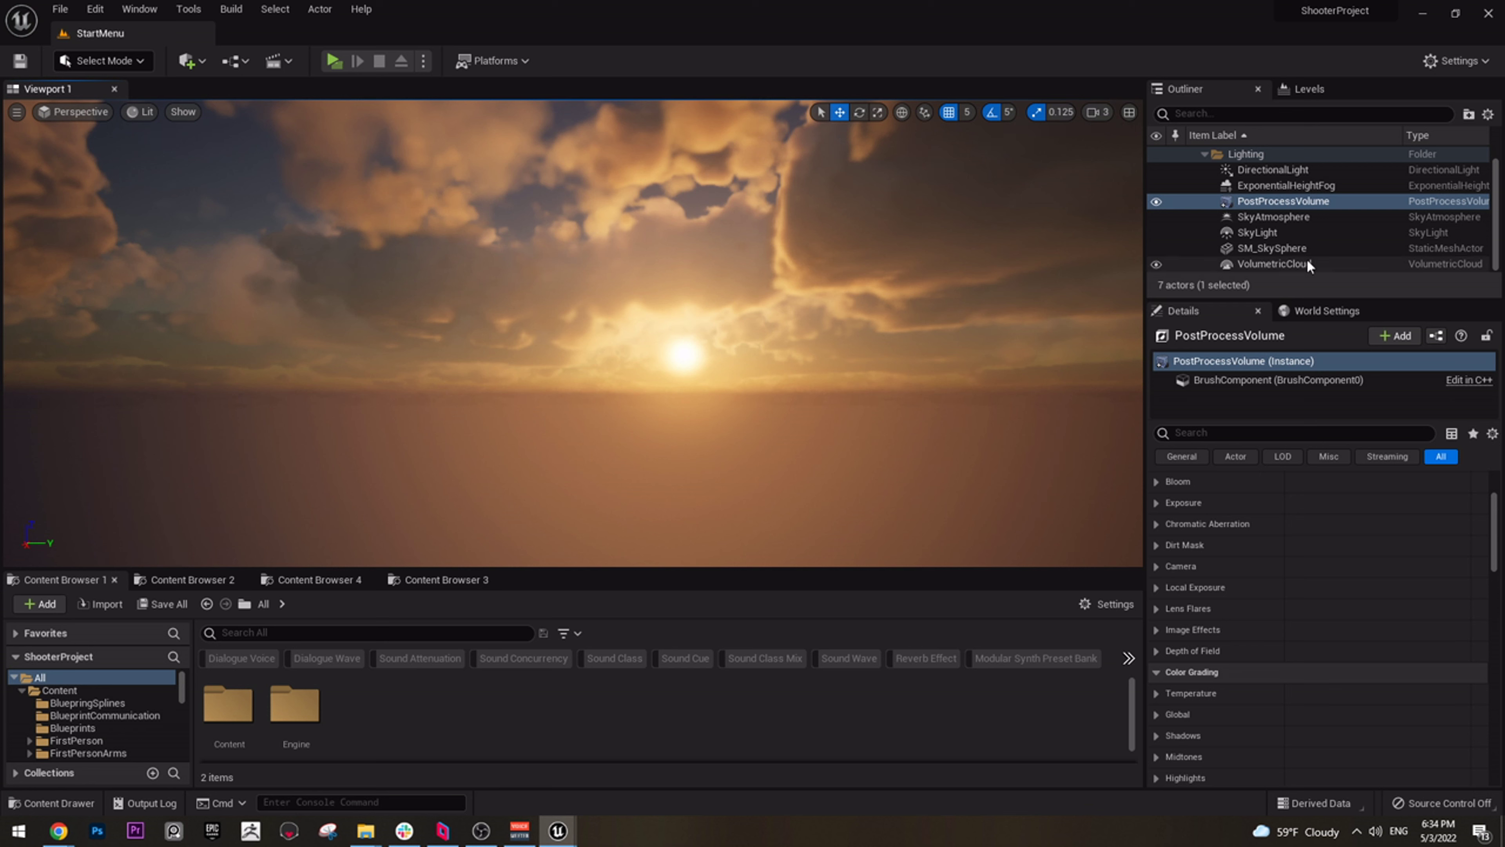
{"action": "scroll", "coordinate": [1398, 597], "scroll_direction": "down", "scroll_amount": 10}
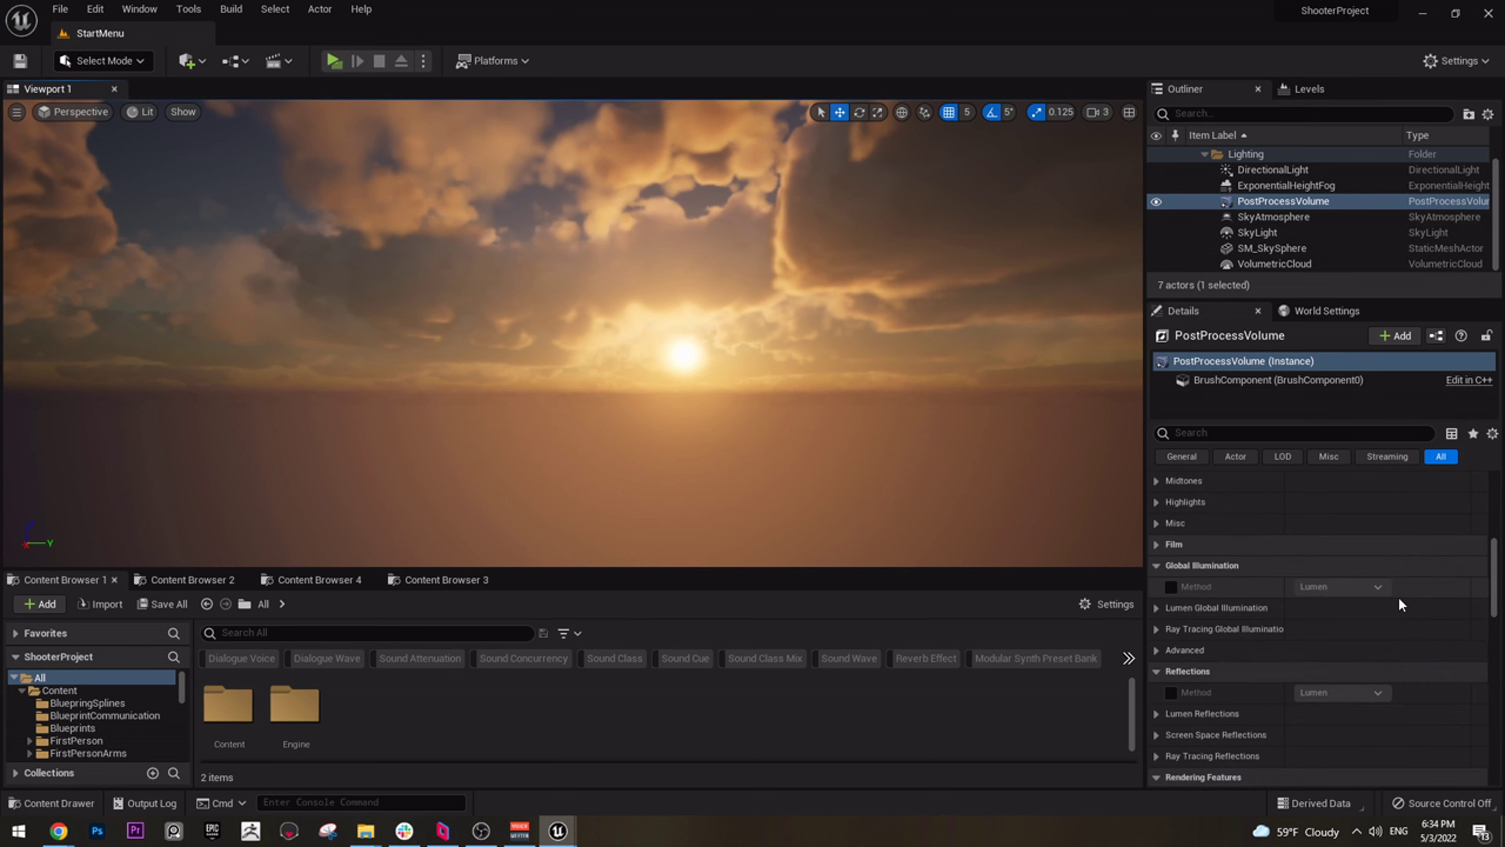
{"action": "scroll", "coordinate": [1366, 724], "scroll_direction": "down", "scroll_amount": 15}
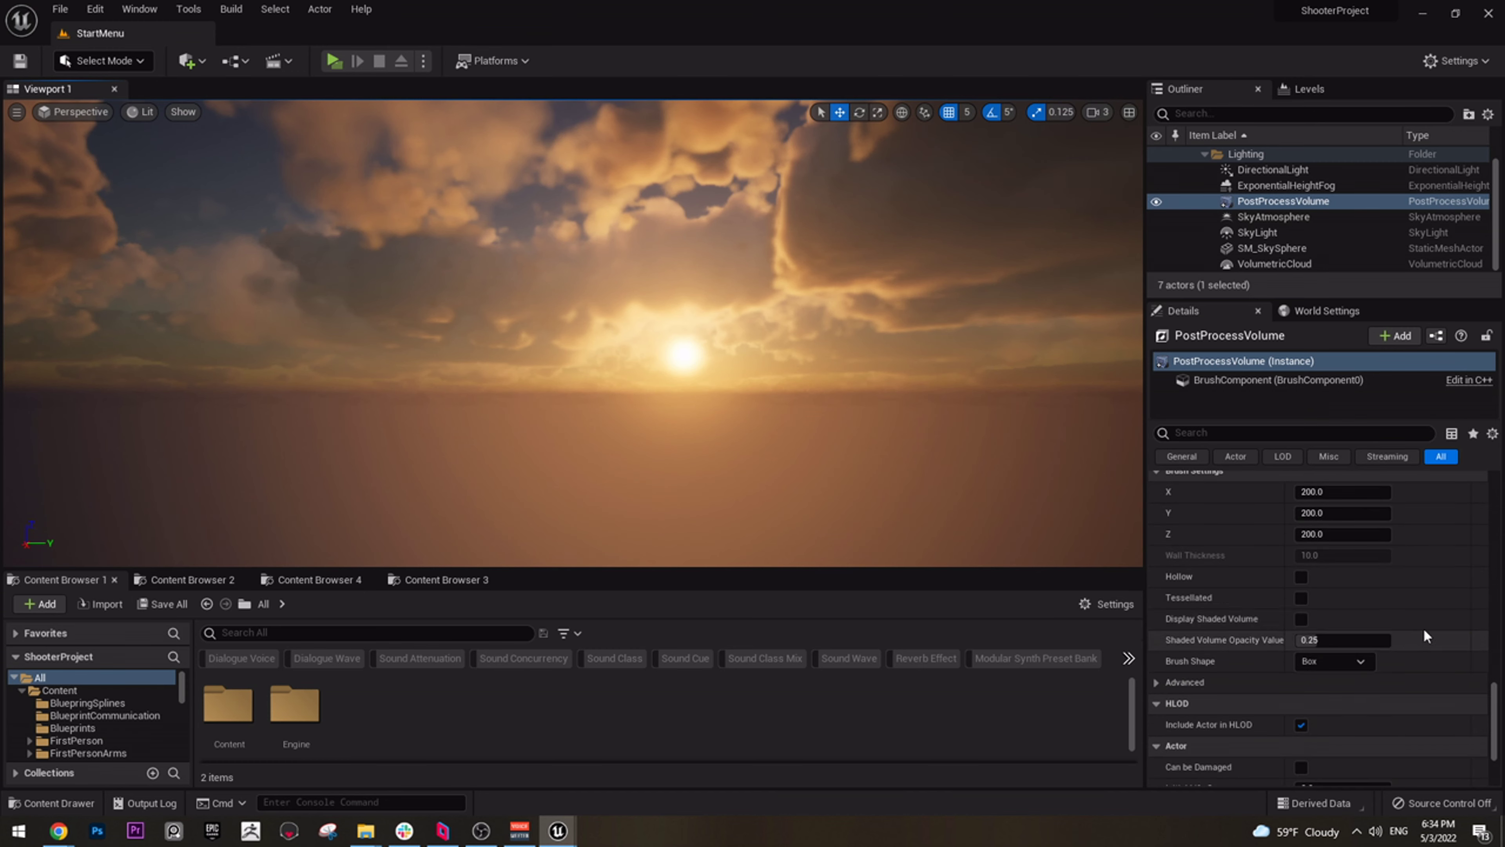
{"action": "scroll", "coordinate": [1416, 628], "scroll_direction": "up", "scroll_amount": 10}
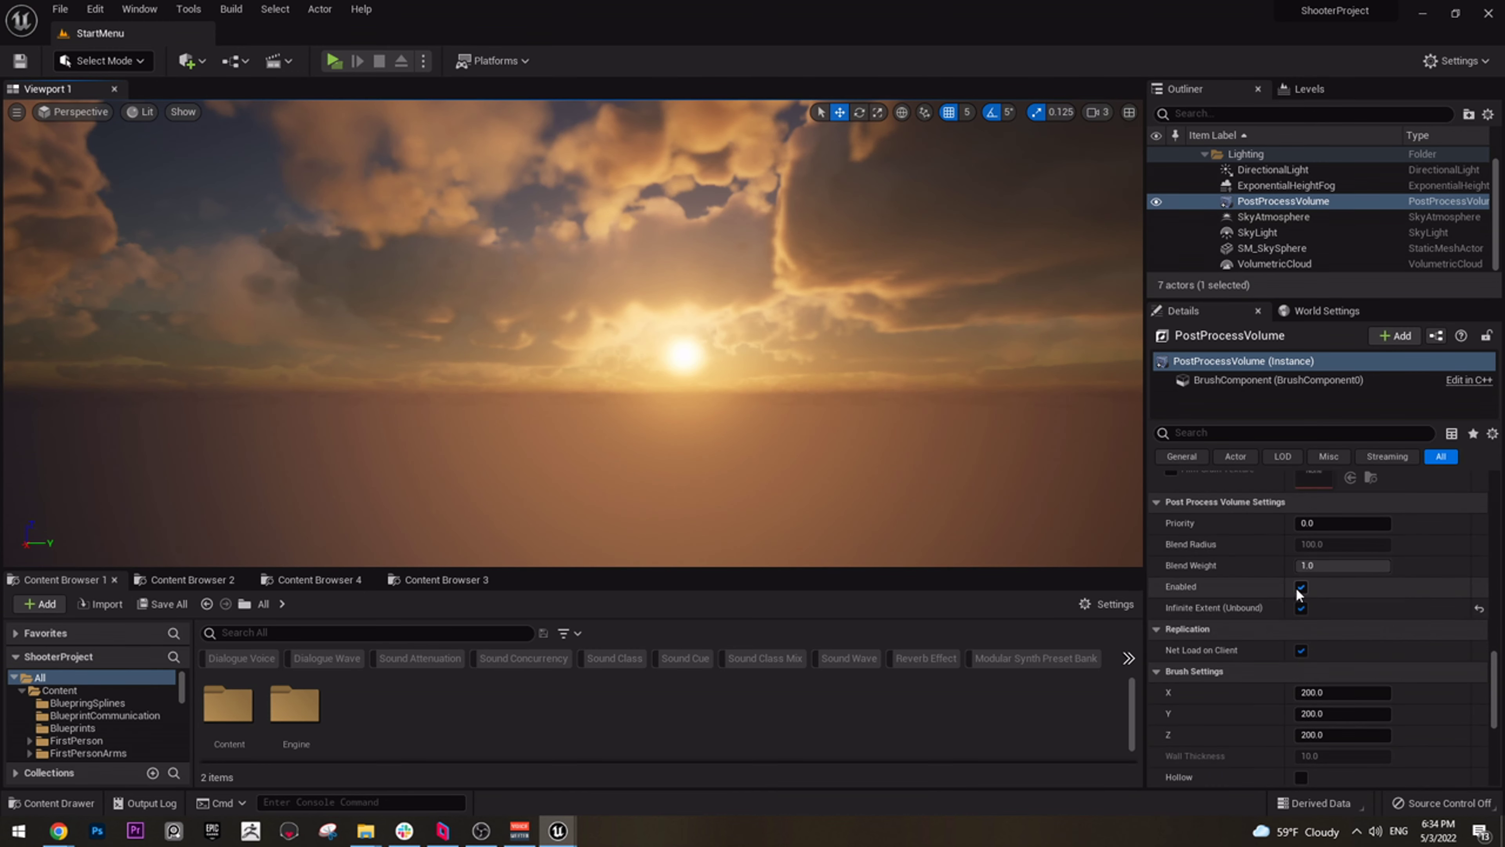
{"action": "left_click", "coordinate": [1300, 587]}
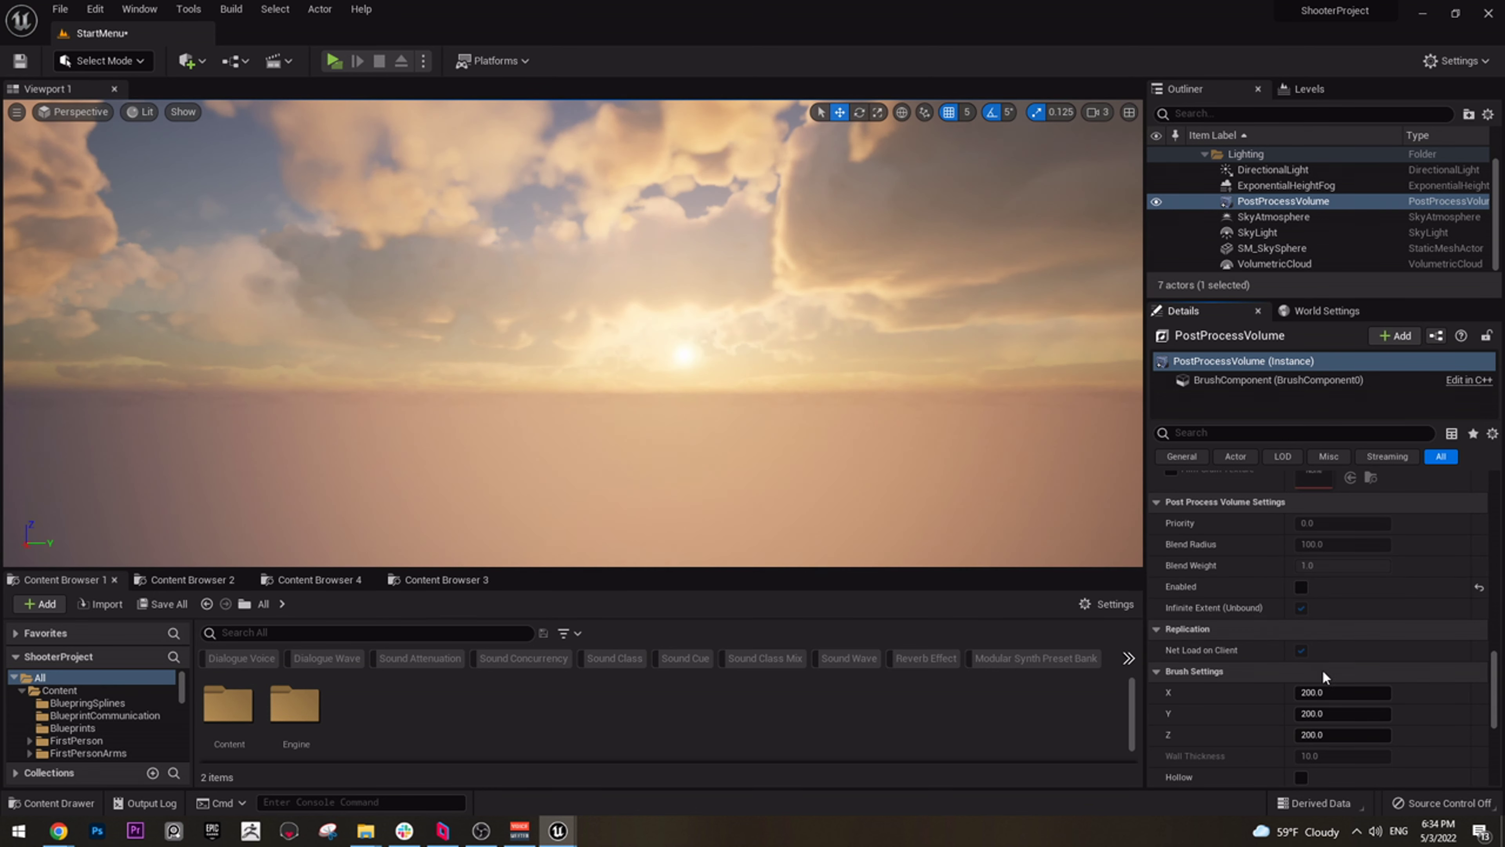
{"action": "scroll", "coordinate": [1321, 673], "scroll_direction": "up", "scroll_amount": 1}
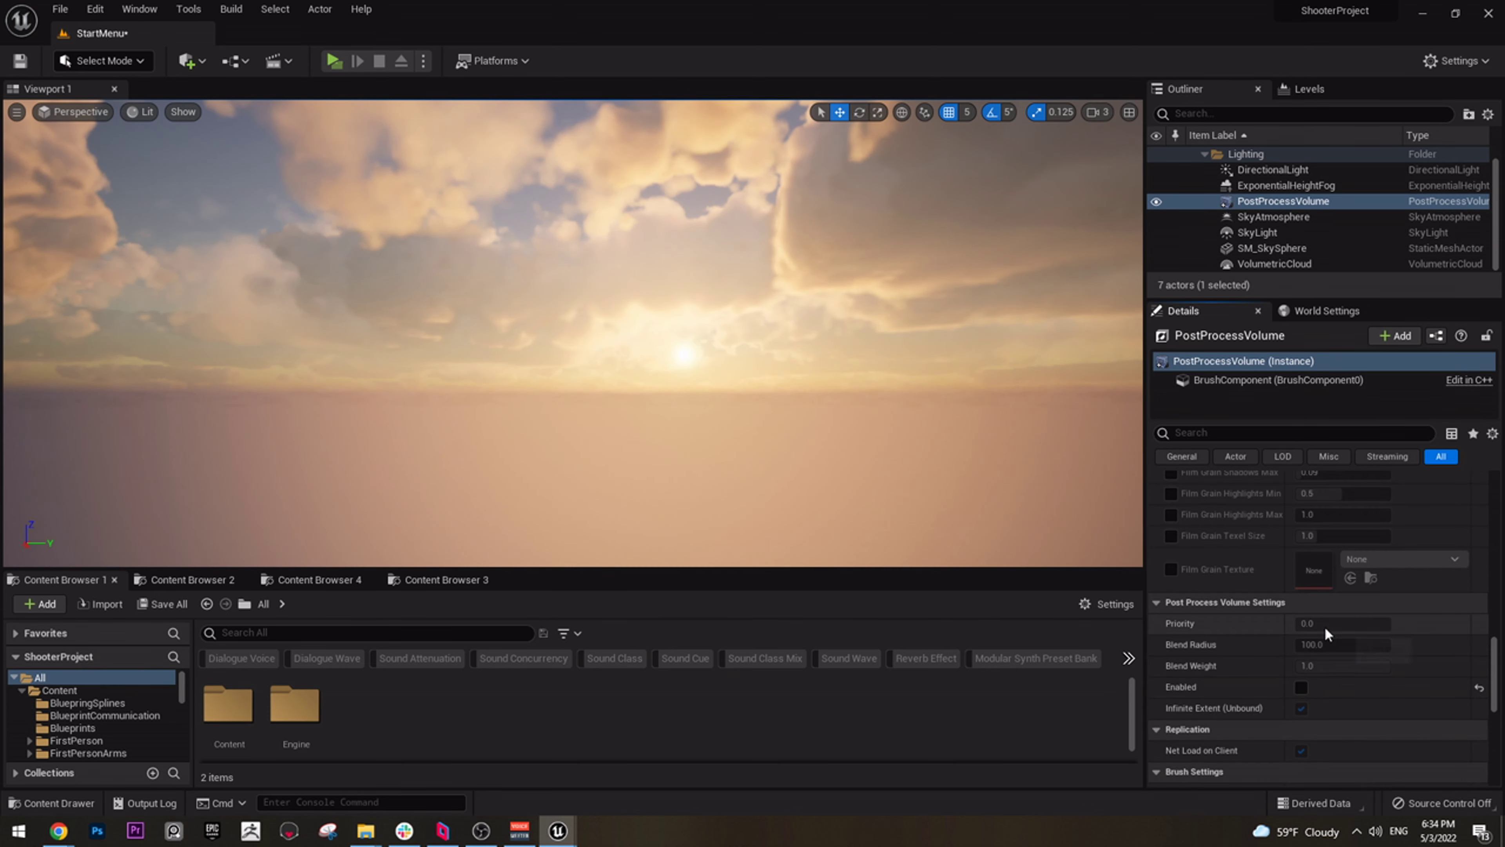
{"action": "scroll", "coordinate": [1331, 600], "scroll_direction": "down", "scroll_amount": 9}
{"action": "scroll", "coordinate": [1317, 632], "scroll_direction": "up", "scroll_amount": 17}
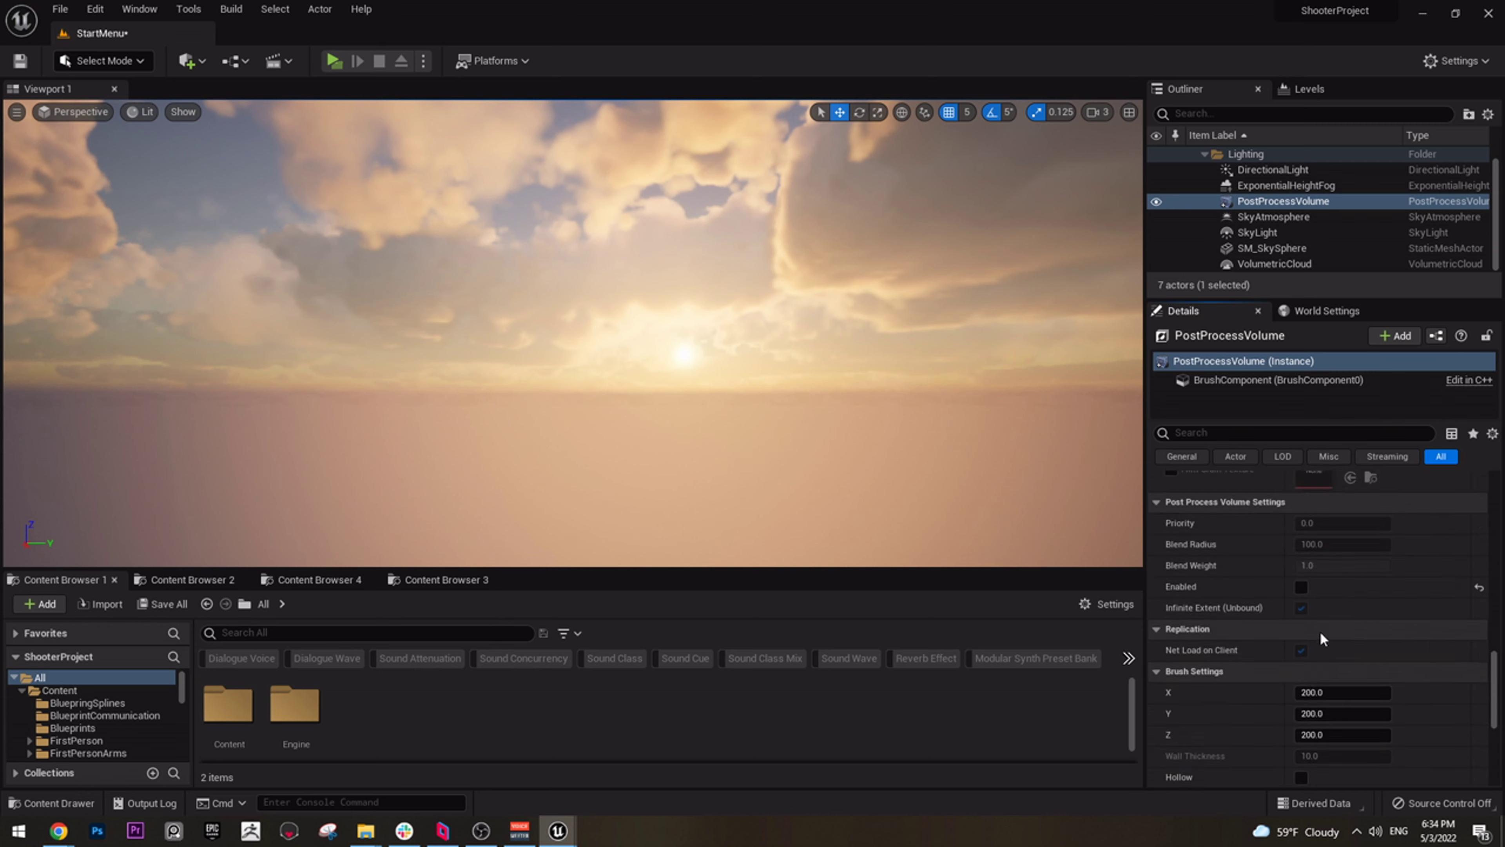
{"action": "scroll", "coordinate": [1330, 626], "scroll_direction": "up", "scroll_amount": 9}
{"action": "scroll", "coordinate": [1327, 643], "scroll_direction": "down", "scroll_amount": 12}
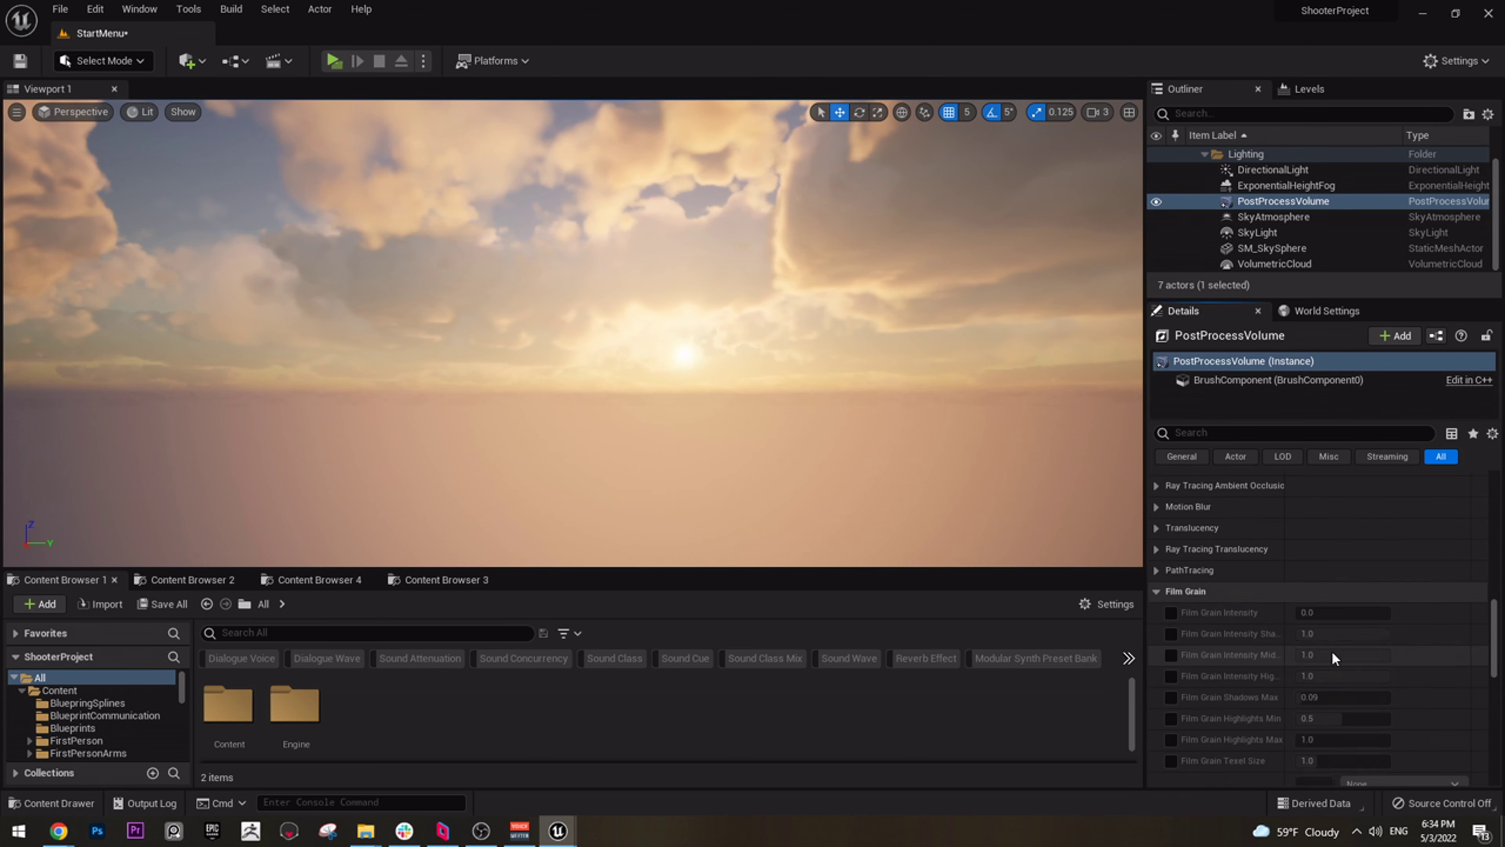
{"action": "scroll", "coordinate": [1340, 640], "scroll_direction": "down", "scroll_amount": 3}
{"action": "left_click", "coordinate": [1301, 662]}
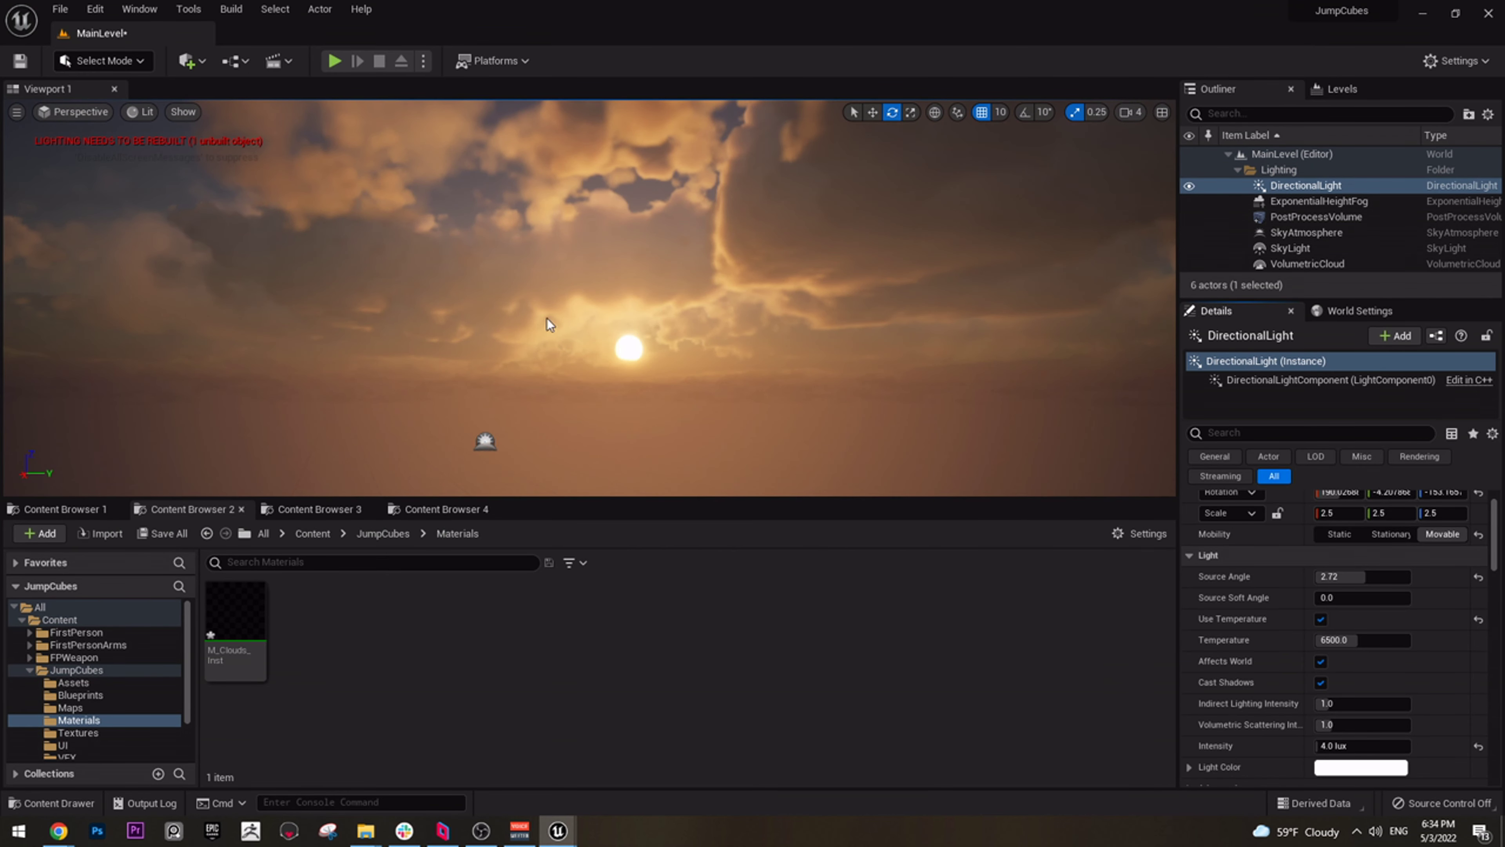
Back in JumpCubes, set the Source Angle of MainLevel's DirectionalLight to 2.0
{"action": "left_click", "coordinate": [1356, 577]}
{"action": "type", "text": "2"}
{"action": "key", "text": "Return"}
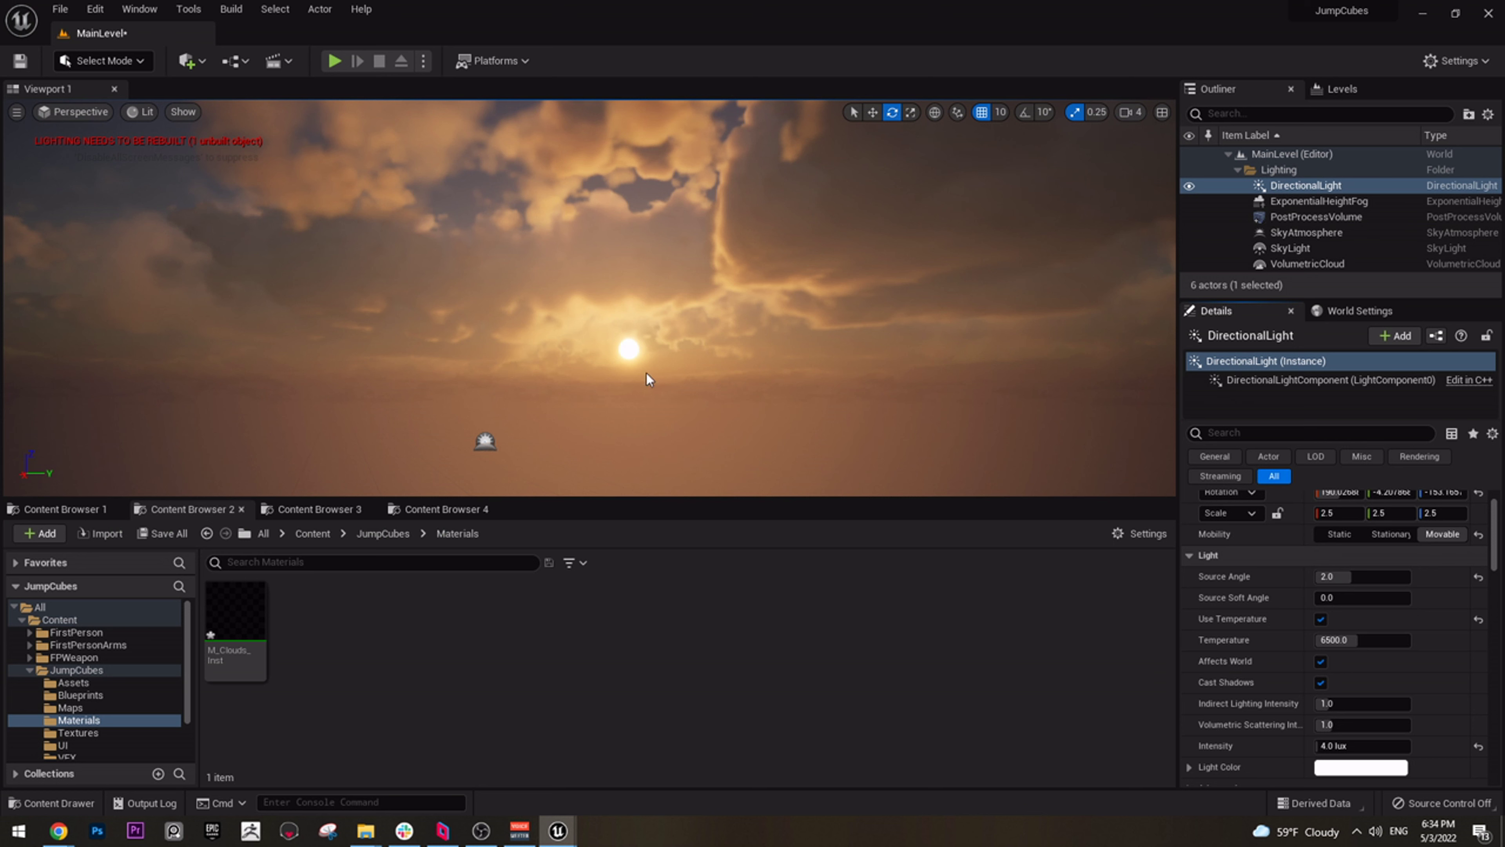